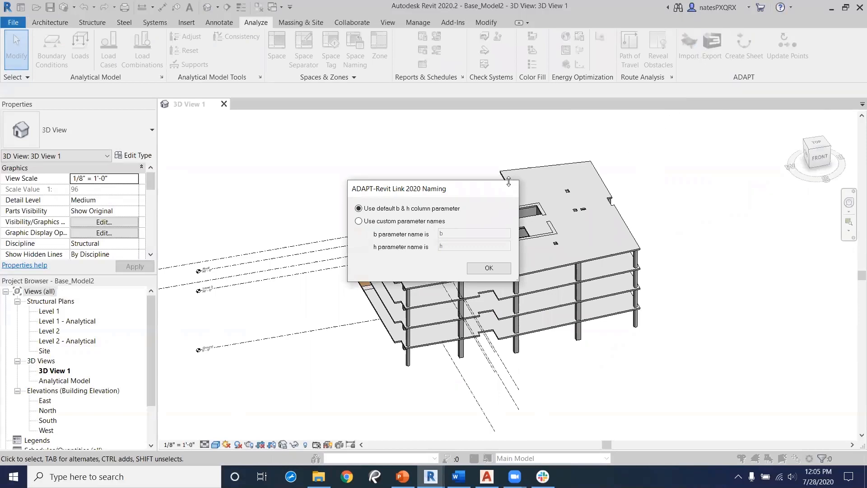
Step: Accept the default b & h column parameter naming for the ADAPT-Revit Link 2020 export
left_click_drag(481, 190, 481, 172)
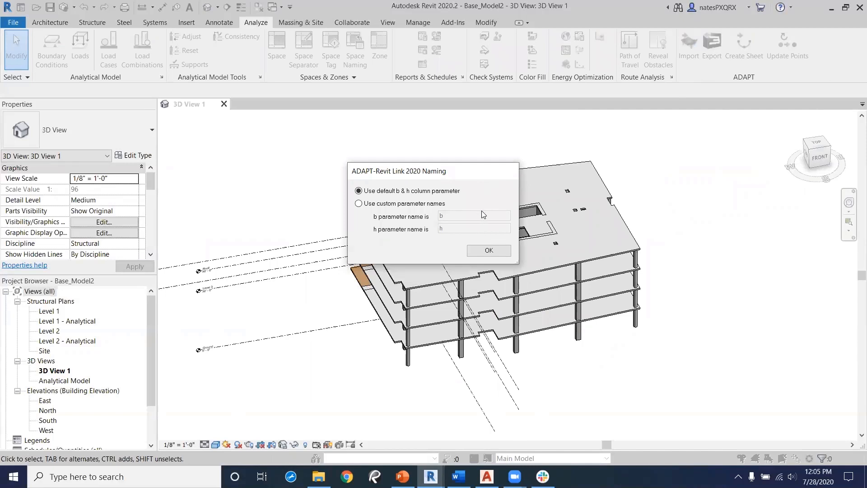
left_click(489, 251)
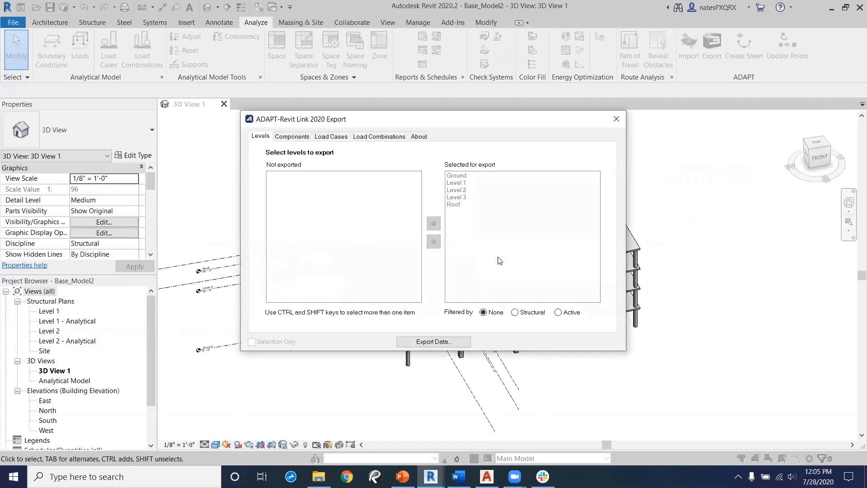
left_click_drag(450, 117, 485, 123)
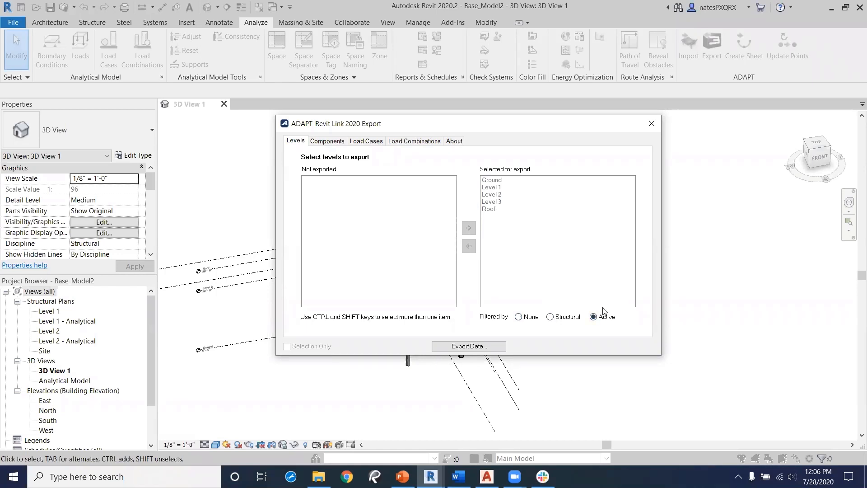
Step: Review the export's components and load cases, then move all six load combinations out of the export selection
left_click(333, 142)
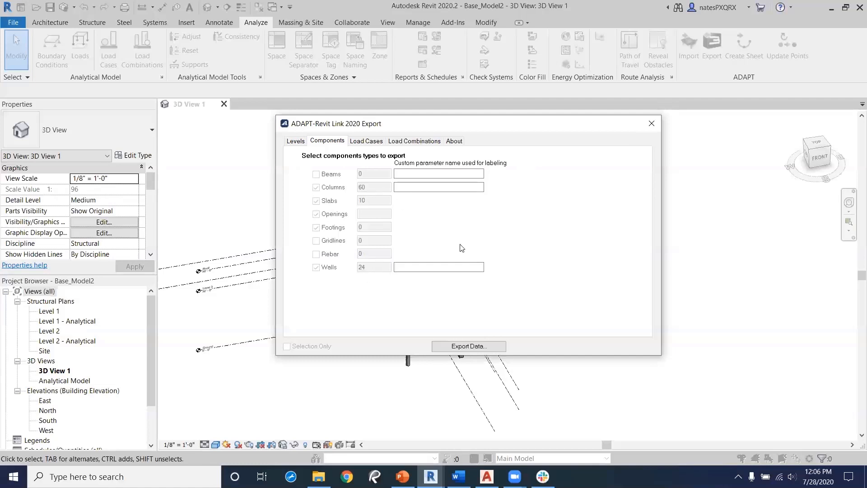
left_click(369, 142)
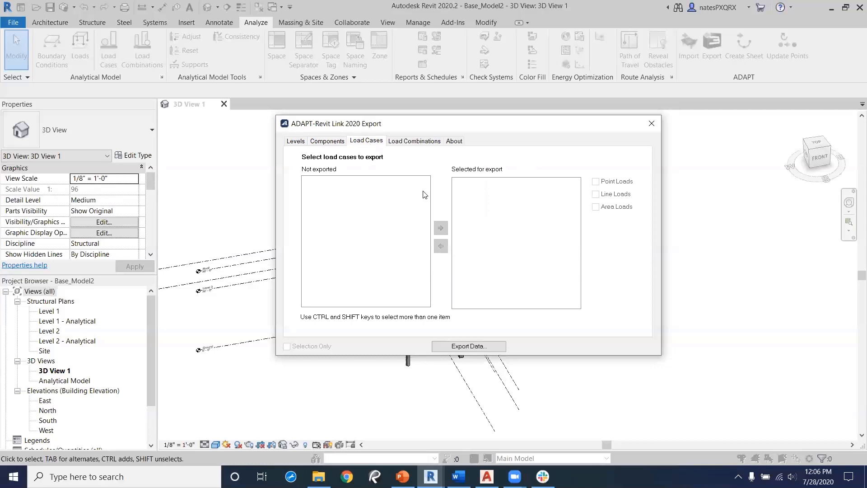
left_click(416, 143)
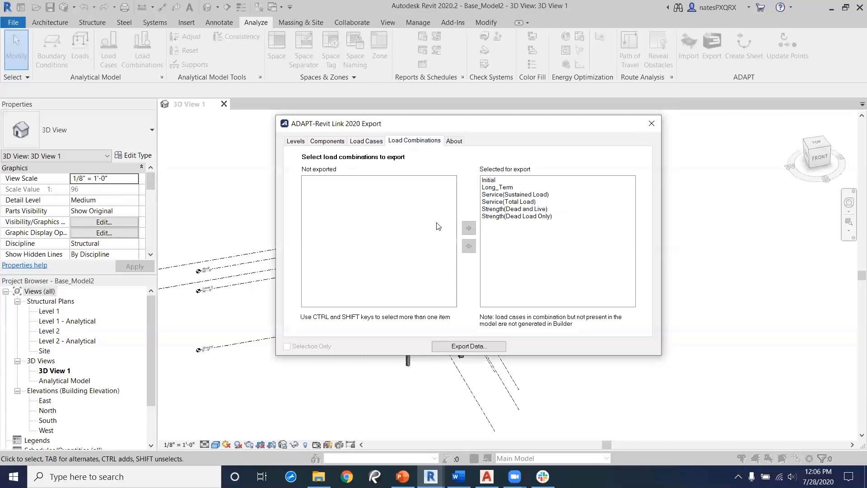
left_click(505, 180)
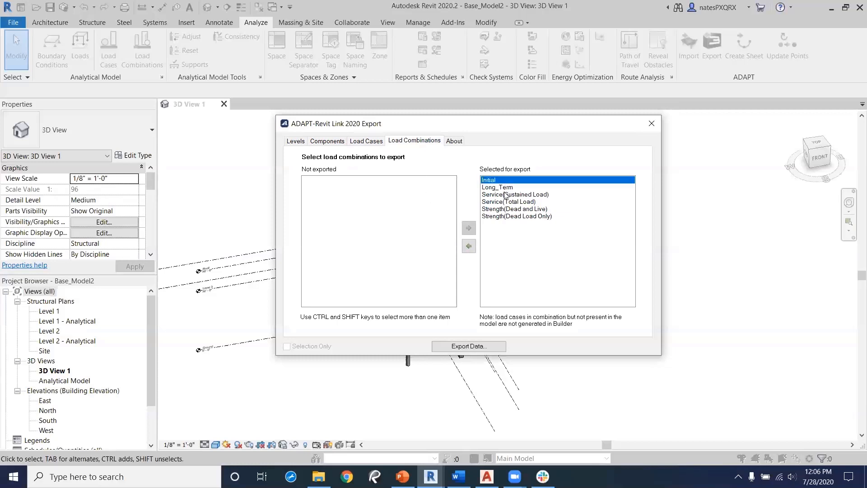
left_click(522, 217, "shift")
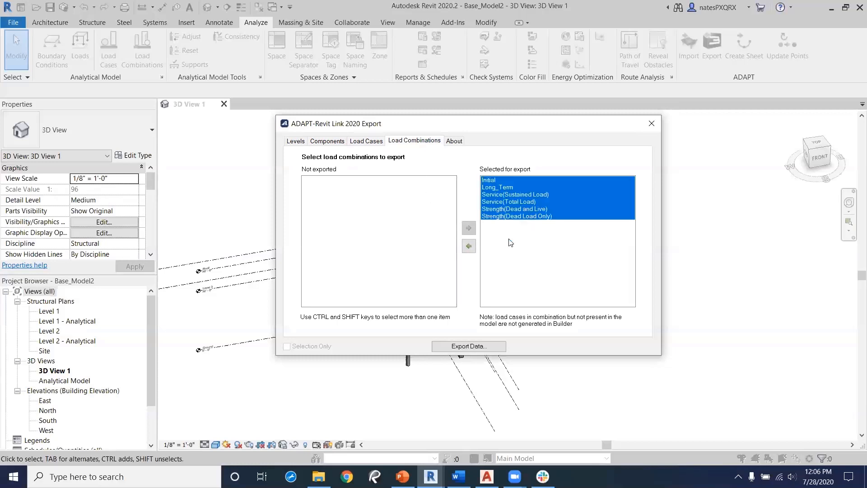
left_click(468, 246)
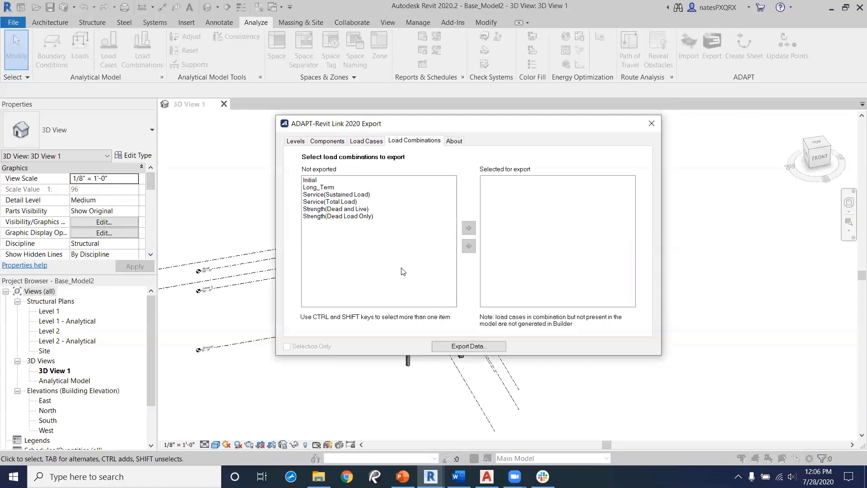
Step: Export the data to Documents as an ADAPT Model Exchange file named revitexport
left_click(468, 347)
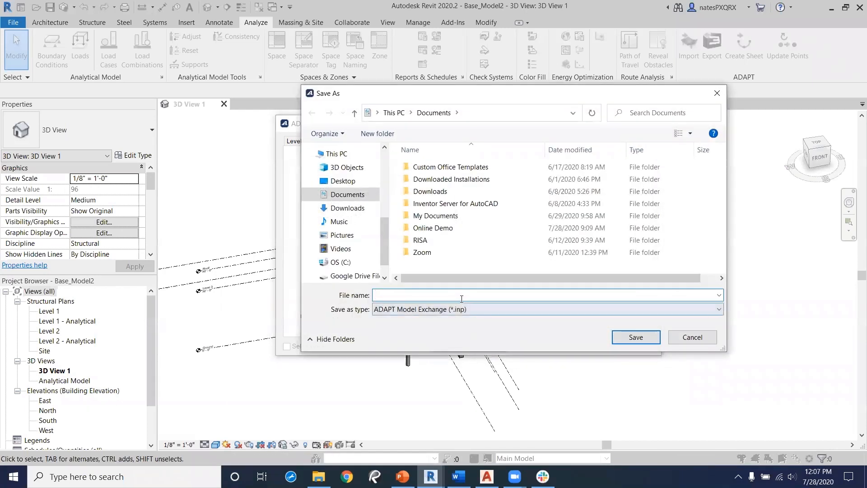
type("revi")
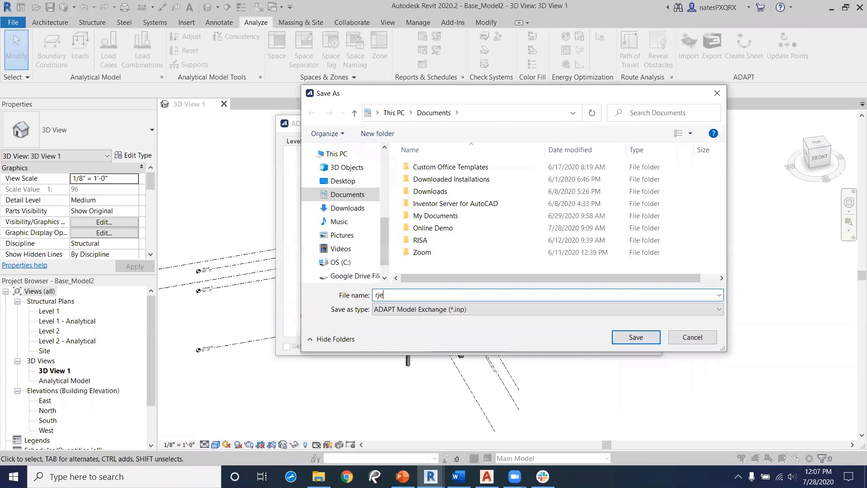
type("texport")
left_click(636, 337)
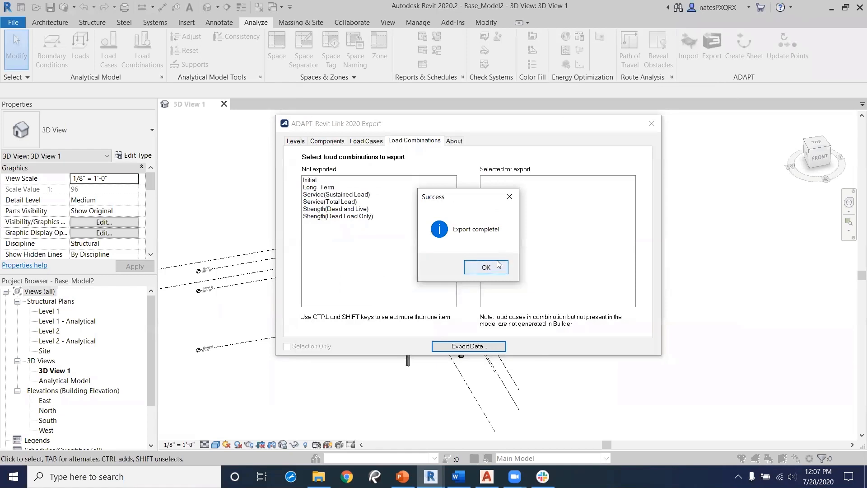
left_click(486, 267)
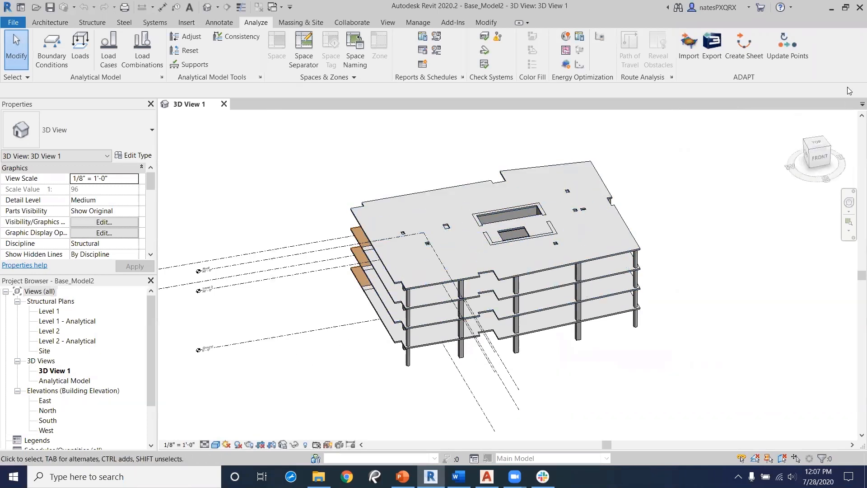
Step: Switch to ADAPT-Builder 2019 and launch it with Edge, Floor Pro, PT/RC mode and US units
left_click(831, 9)
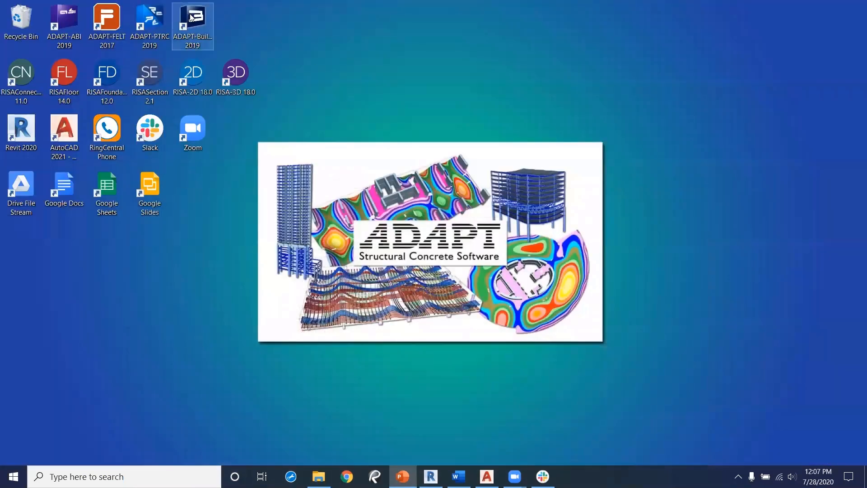
double_click(192, 16)
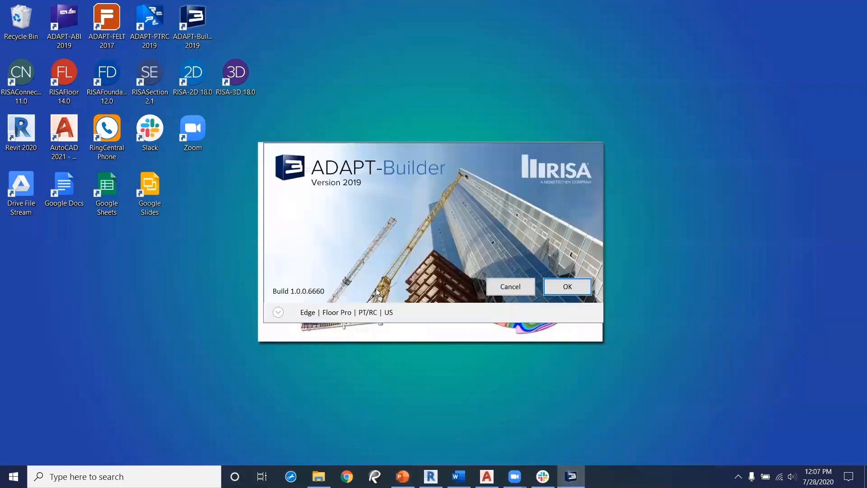
left_click(278, 313)
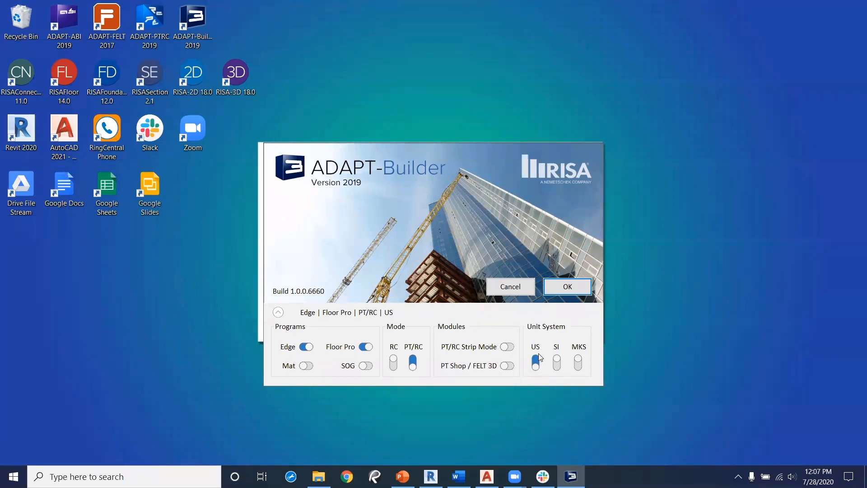
left_click(575, 293)
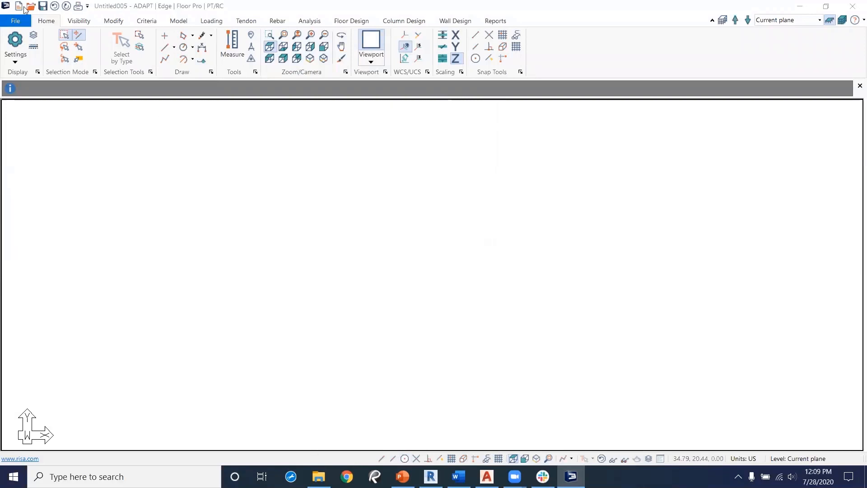
Step: Import the INP file revitexport.INP from the Documents folder
left_click(17, 22)
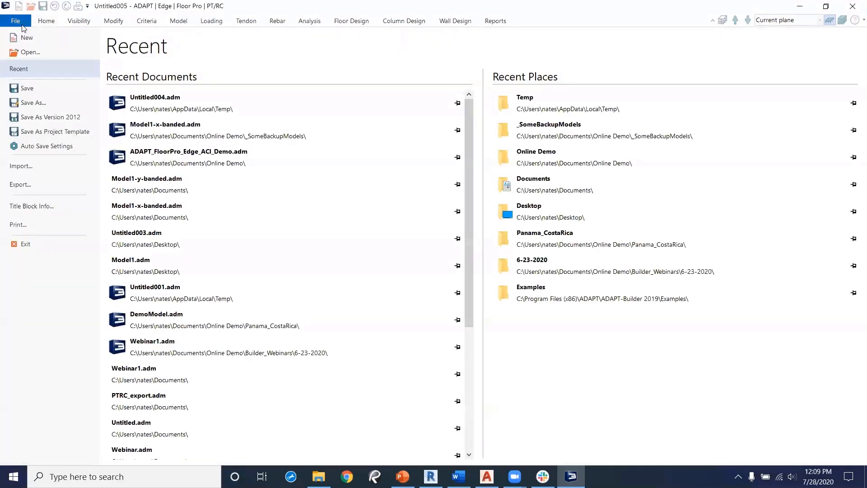
left_click(20, 168)
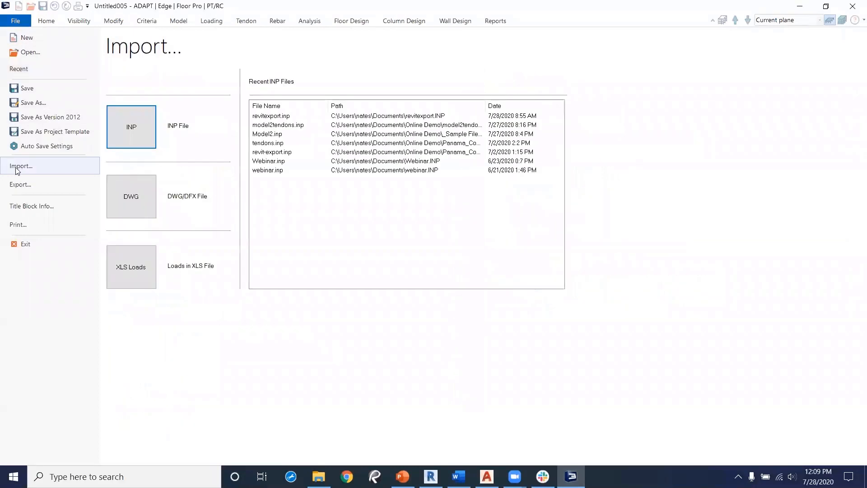
left_click(134, 135)
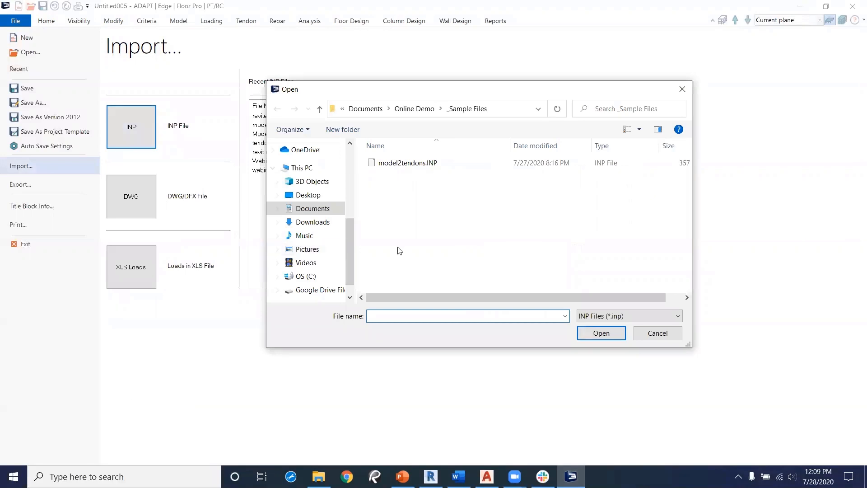
scroll(314, 208, "up", 3)
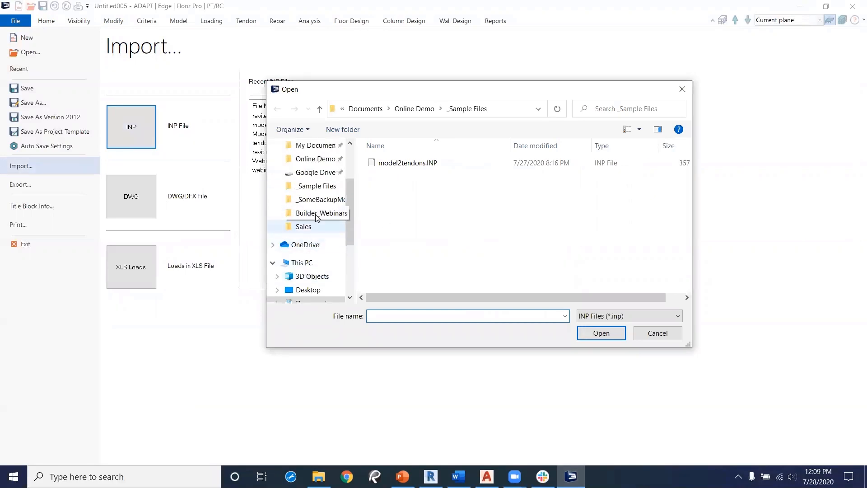
scroll(311, 195, "up", 2)
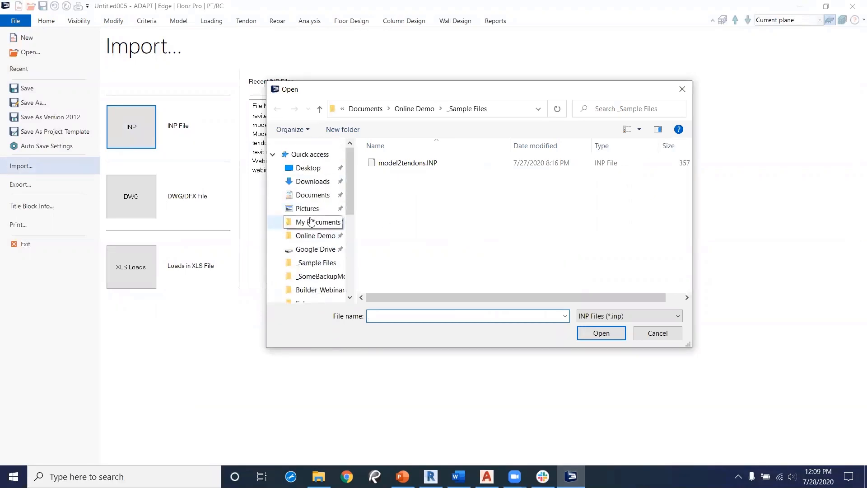
left_click(311, 198)
left_click(398, 261)
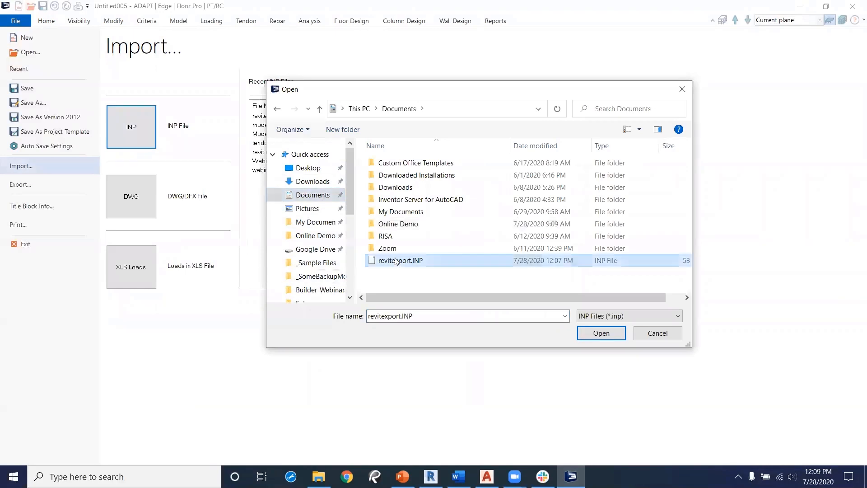
left_click(601, 333)
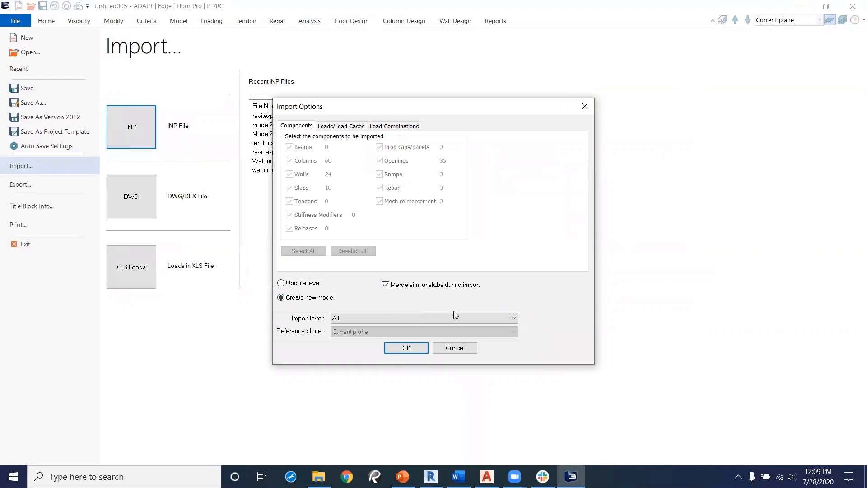
left_click(469, 316)
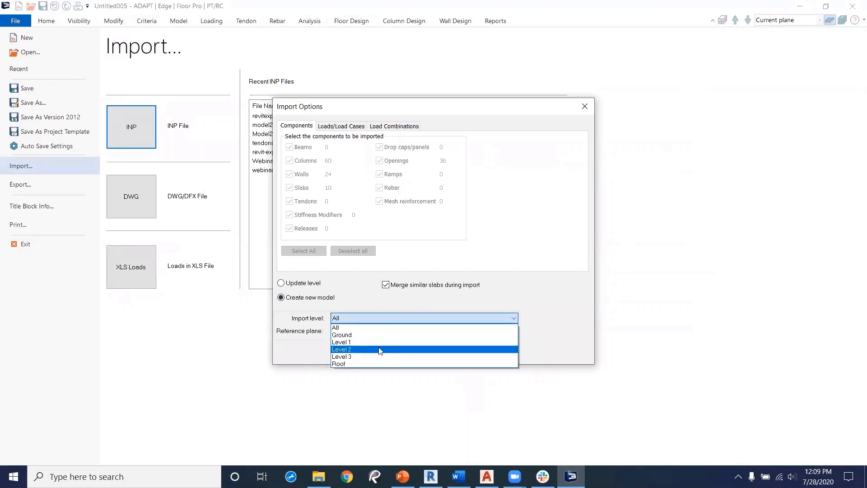
left_click(518, 319)
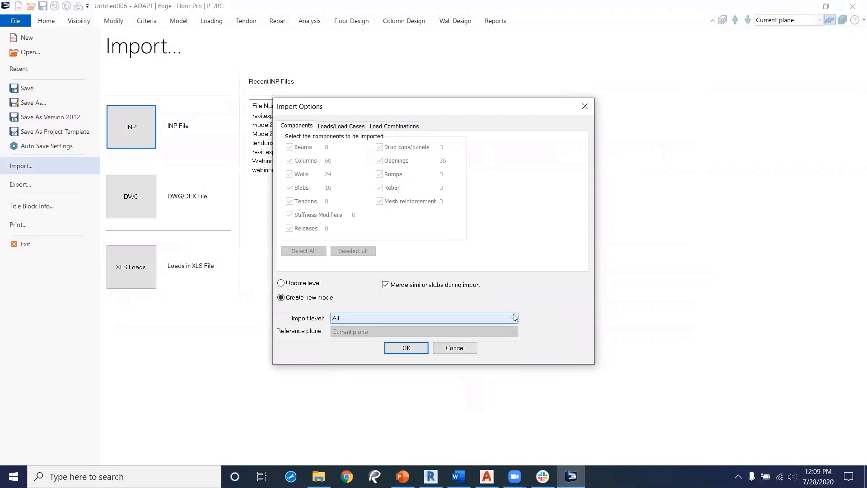
left_click(281, 284)
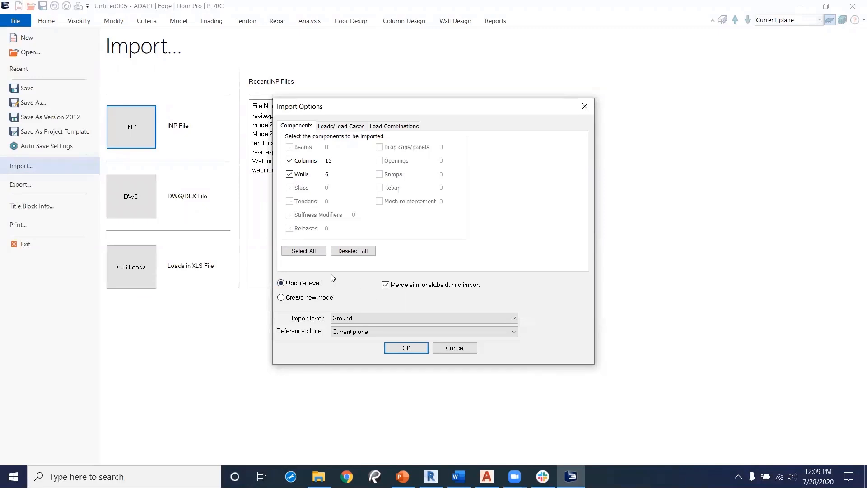
left_click(507, 318)
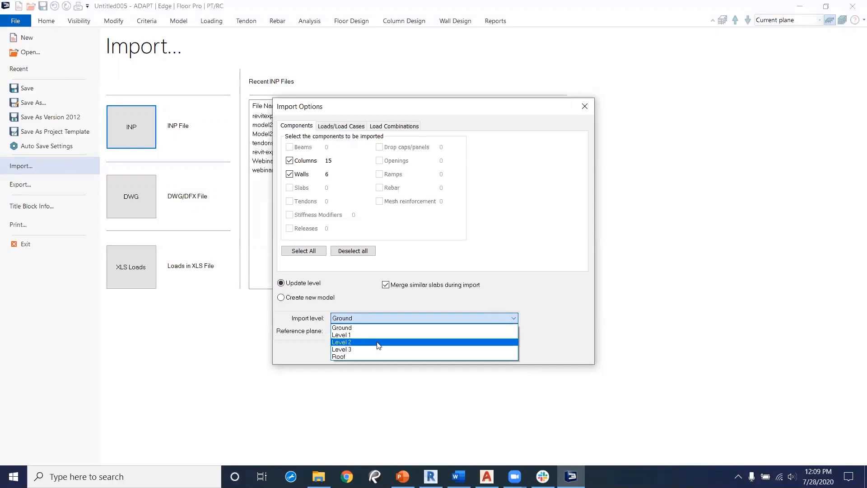
left_click(280, 302)
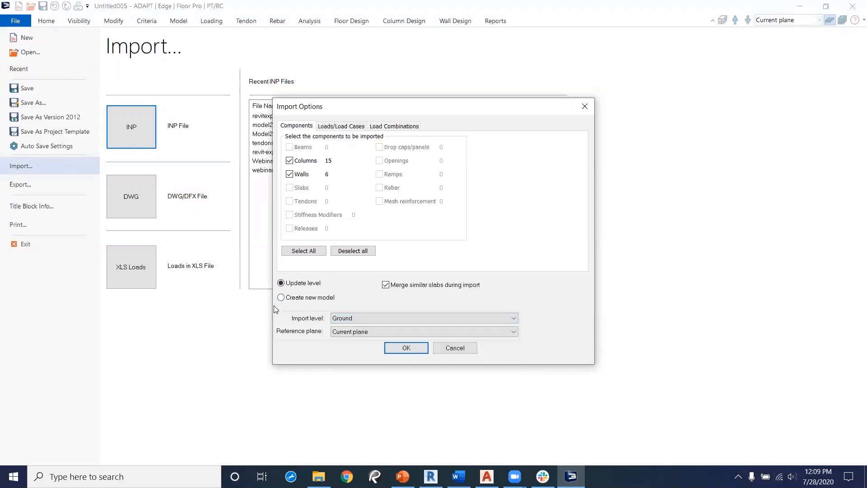
left_click(281, 297)
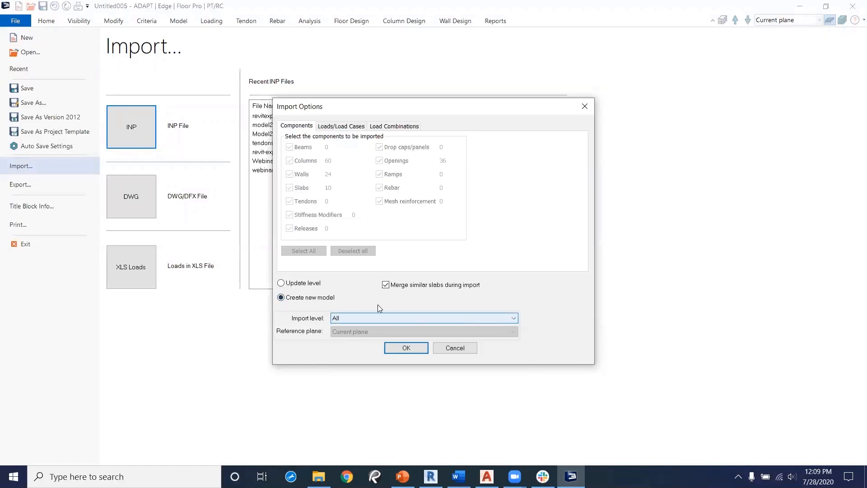
Step: Finish the import as a new model with all levels after checking the load case and combination tabs
left_click(346, 128)
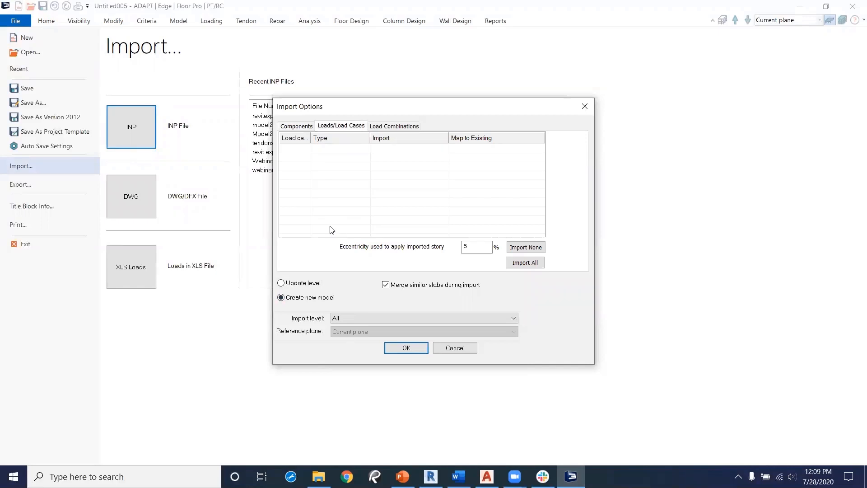
left_click(400, 128)
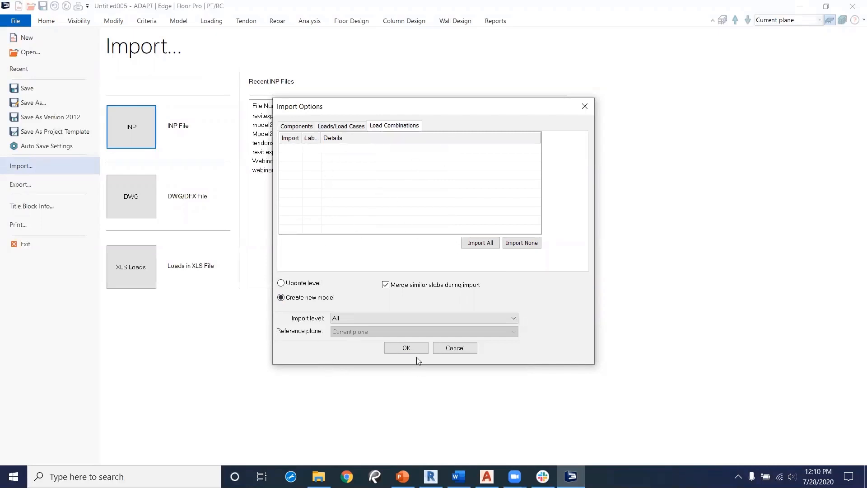
left_click(406, 348)
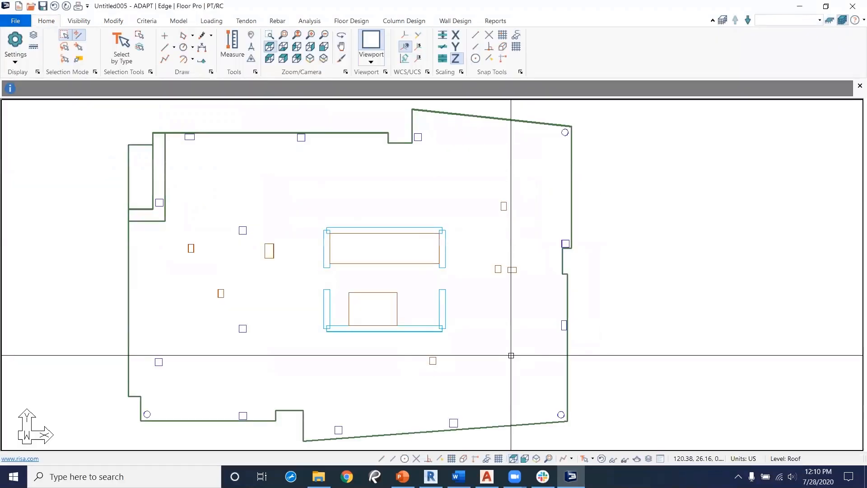
middle_click_drag(584, 289, 440, 325)
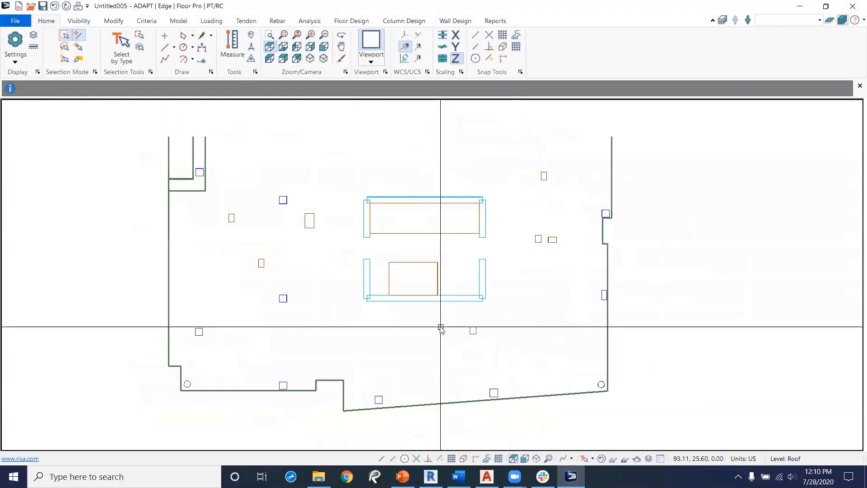
Step: Inspect the imported building in plan and in an isometric 3D view
mouse_move(527, 345)
middle_mouse_down()
mouse_move(562, 335)
mouse_move(514, 353)
middle_mouse_up()
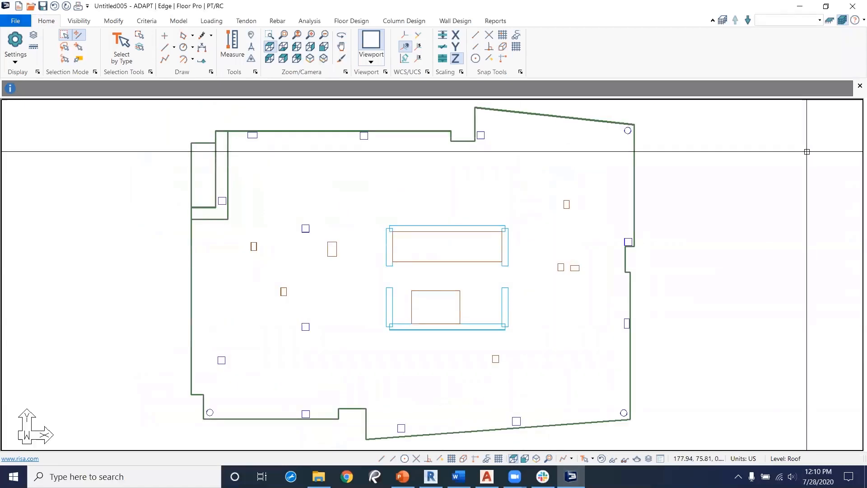
left_click(536, 458)
scroll(433, 347, "up", 1)
scroll(562, 350, "up", 1)
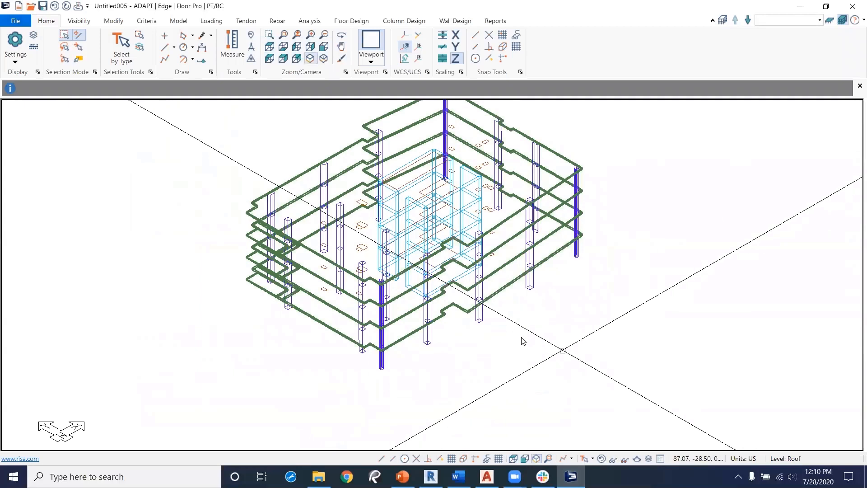
middle_click_drag(503, 335, 548, 354)
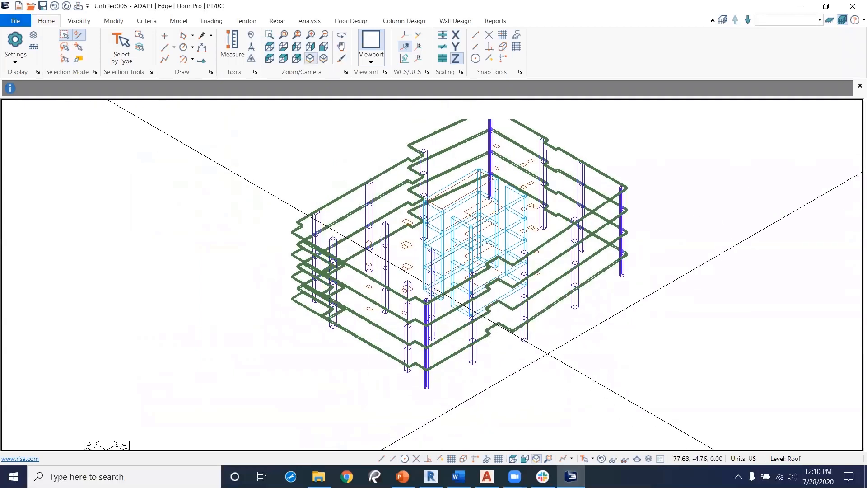
Step: Open the solid model view of the building, orbit around it, and close it
left_click(637, 460)
left_click_drag(472, 350, 673, 330)
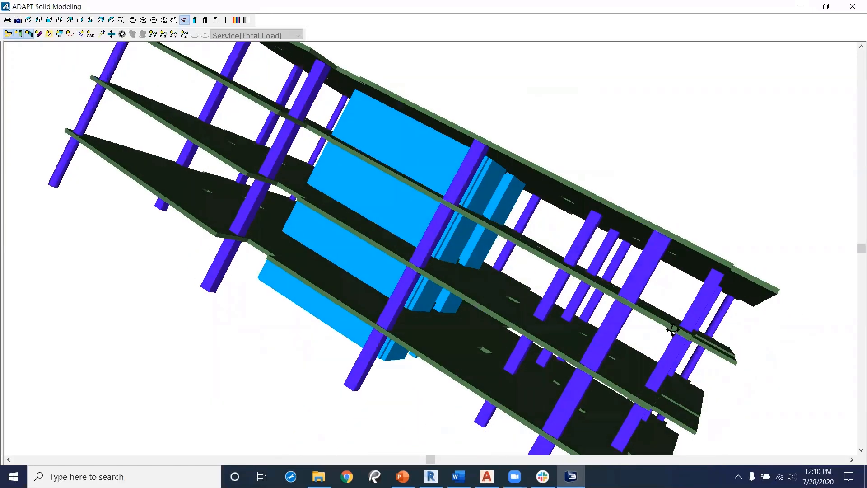
left_click_drag(617, 348, 777, 95)
left_click(854, 8)
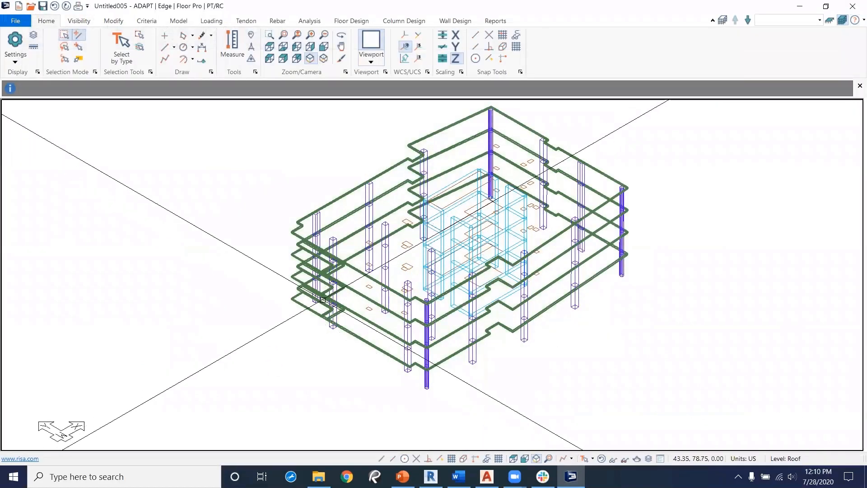
middle_click_drag(575, 316, 523, 333)
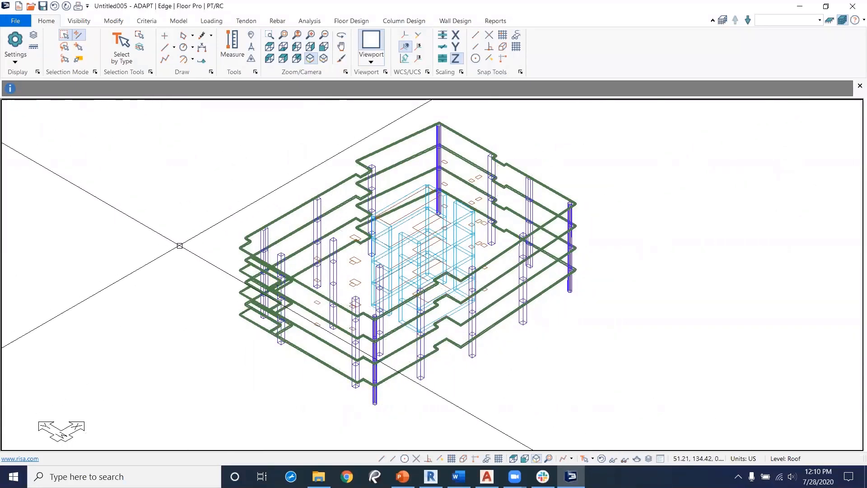
Step: Relaunch ADAPT-Builder with Edge, Floor Pro, PT/RC and US settings
left_click(16, 21)
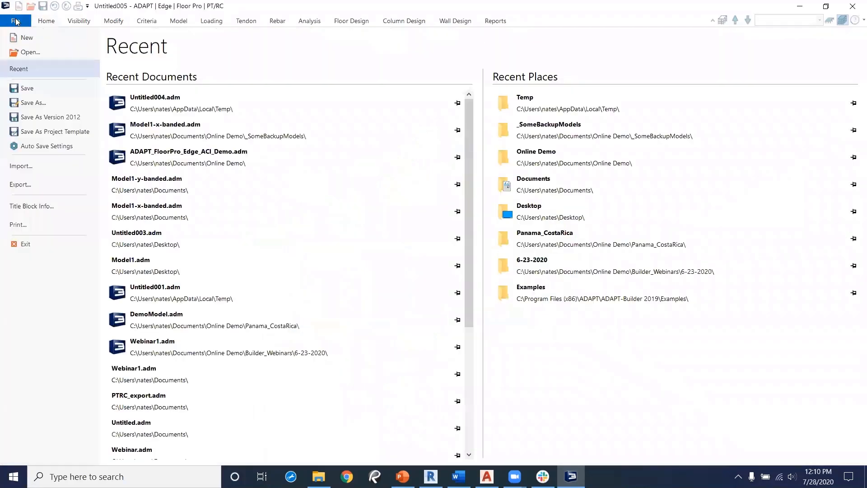
left_click(16, 22)
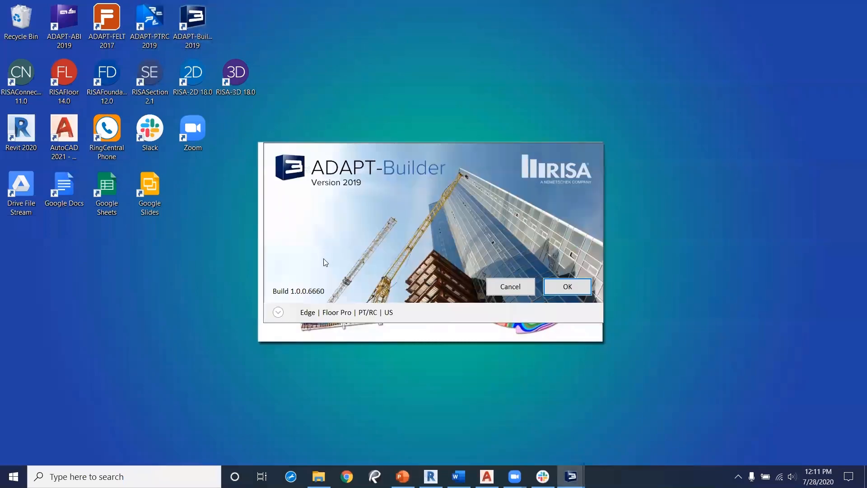
left_click(565, 286)
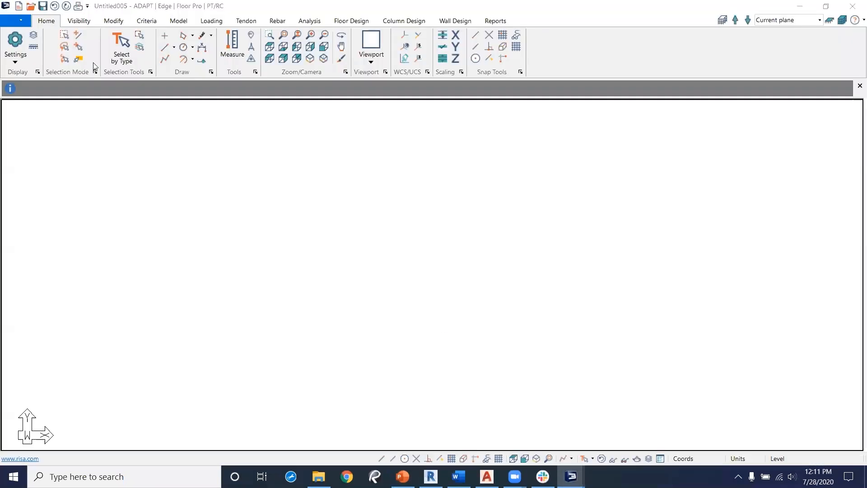
Step: Import the DWG file Levels1-3 from the Documents folder
left_click(15, 22)
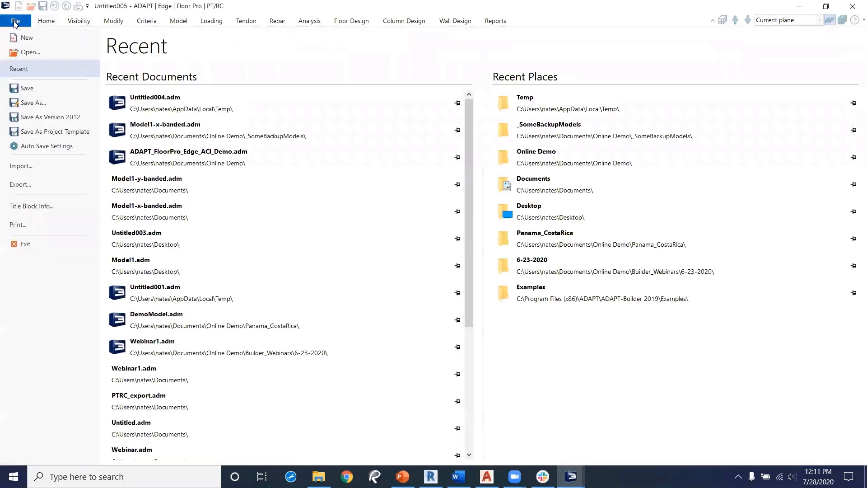
left_click(27, 167)
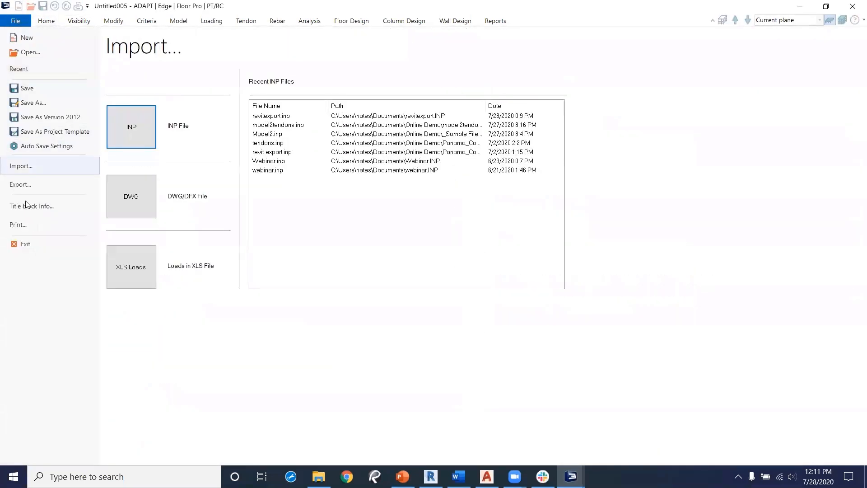
left_click(137, 198)
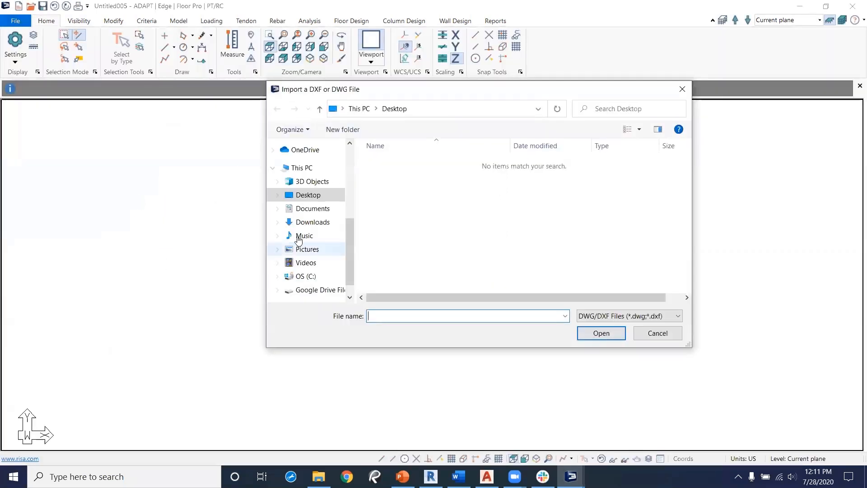
scroll(298, 240, "up", 5)
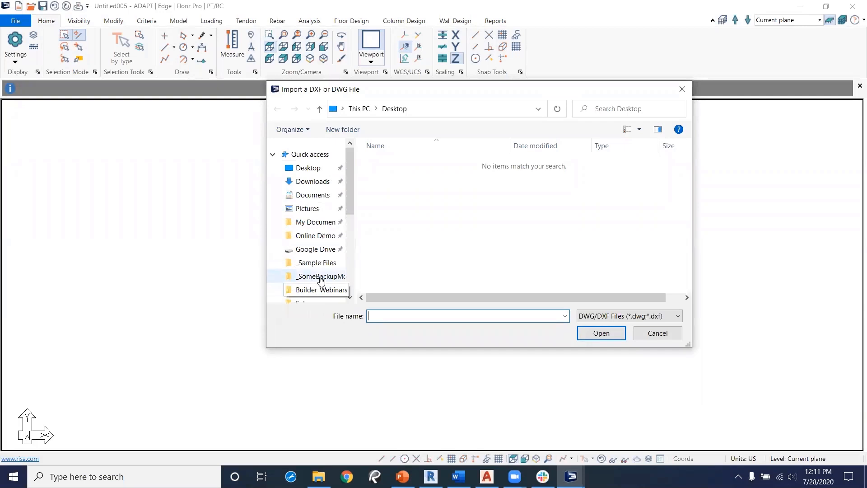
left_click(312, 195)
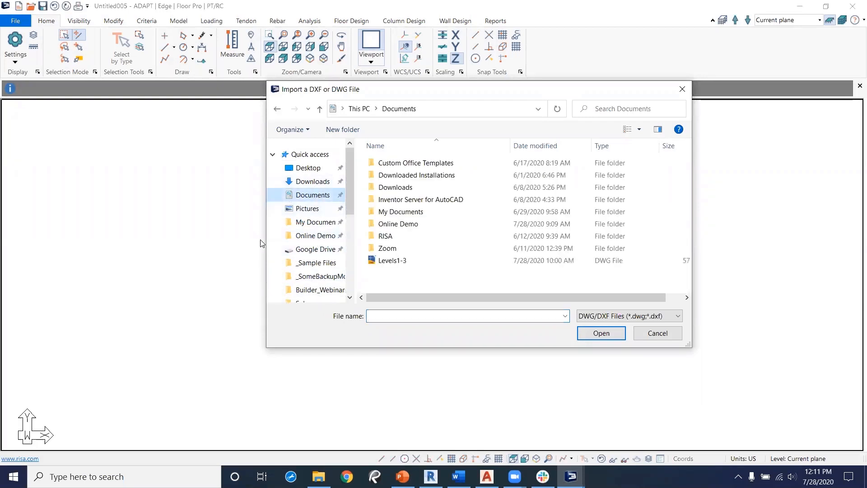
left_click(375, 261)
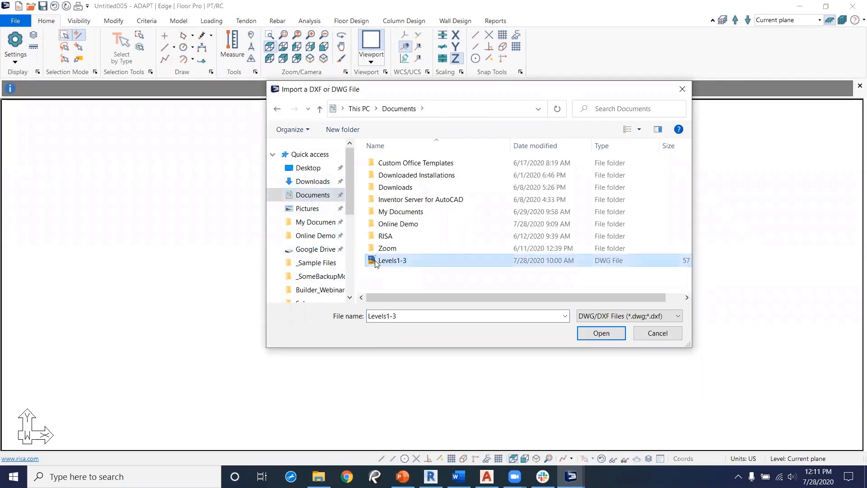
left_click(602, 335)
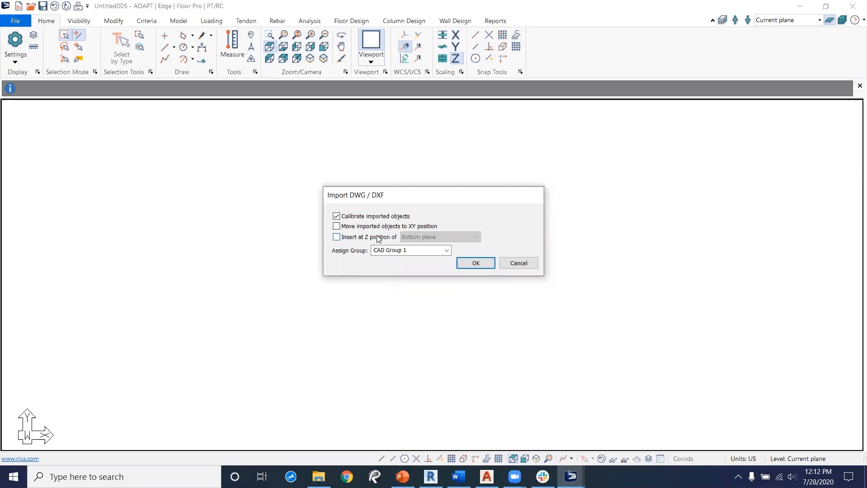
Step: Assign the imported drawing to group CAD72820 and confirm the import with calibration enabled
left_click(413, 248)
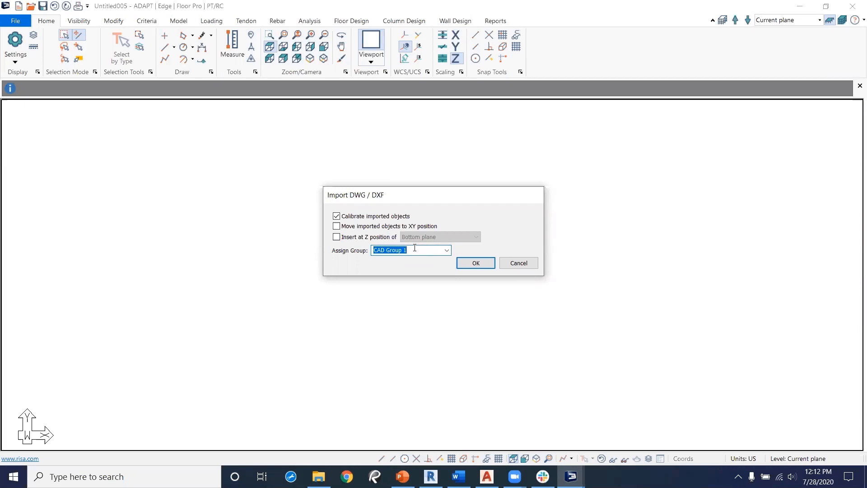
type("CAD728")
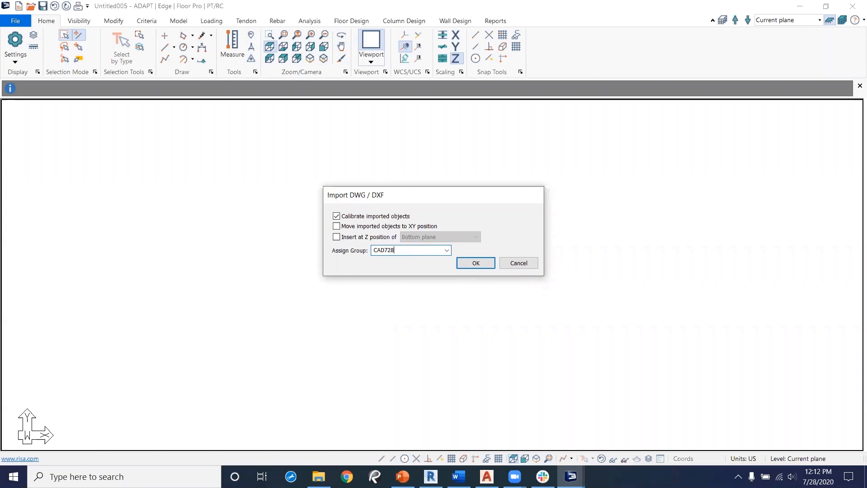
type("20")
left_click(476, 263)
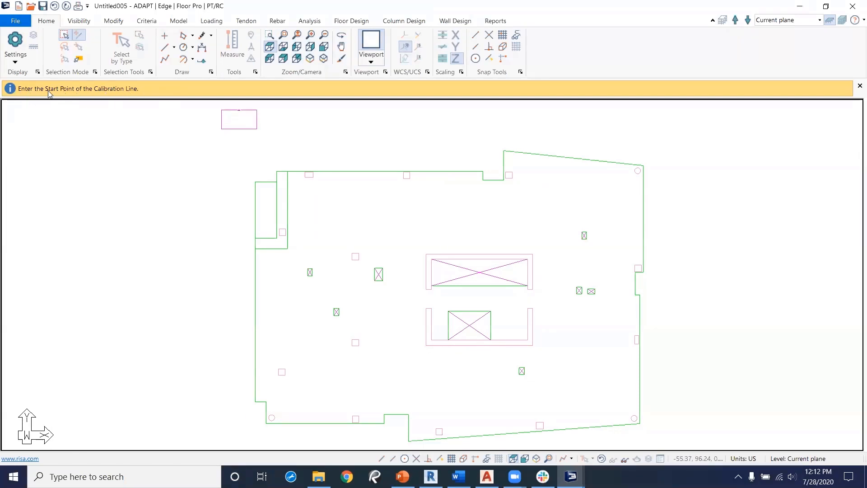
Step: Calibrate the drawing by picking the reference rectangle's bottom corners and setting their distance to 10.00 ft
scroll(190, 158, "up", 2)
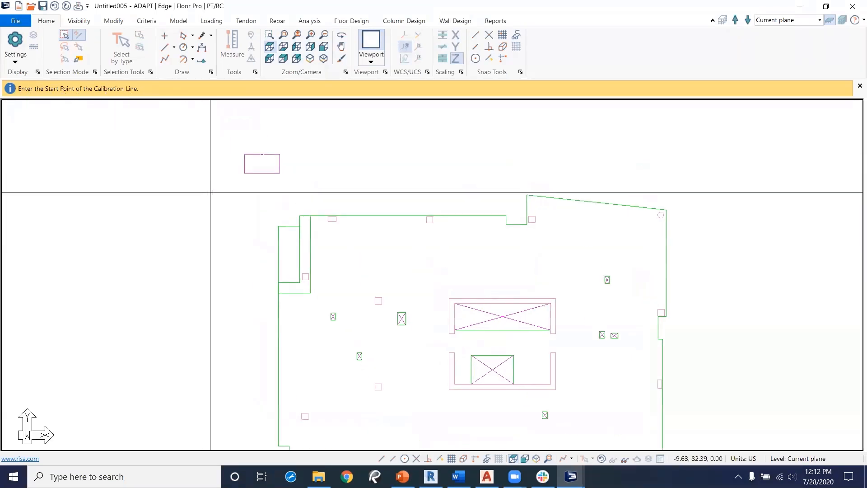
scroll(250, 153, "up", 5)
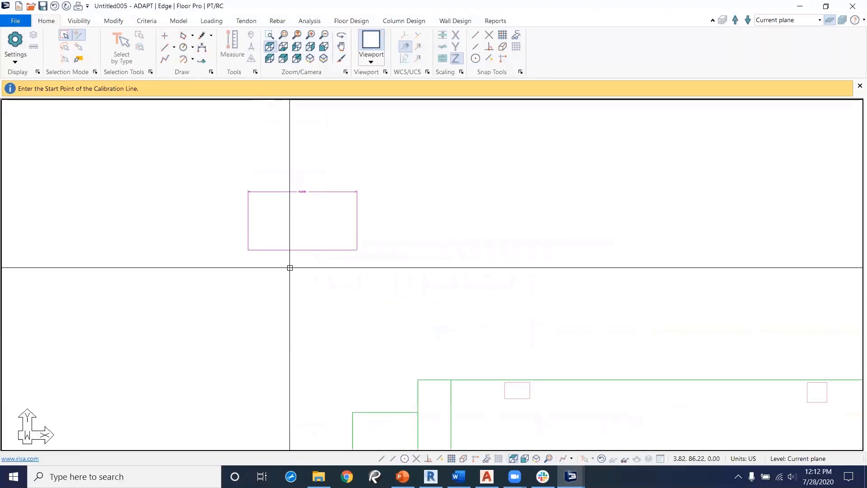
scroll(271, 239, "up", 3)
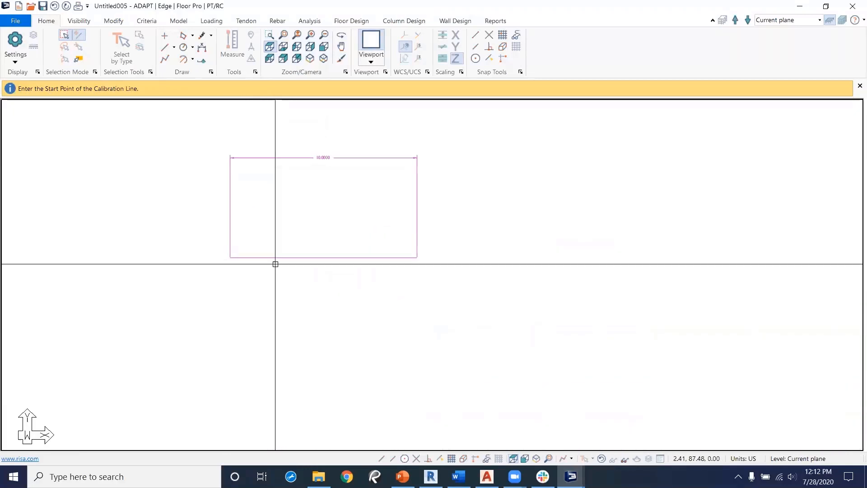
left_click(381, 459)
left_click(416, 458)
left_click(228, 257)
left_click(413, 258)
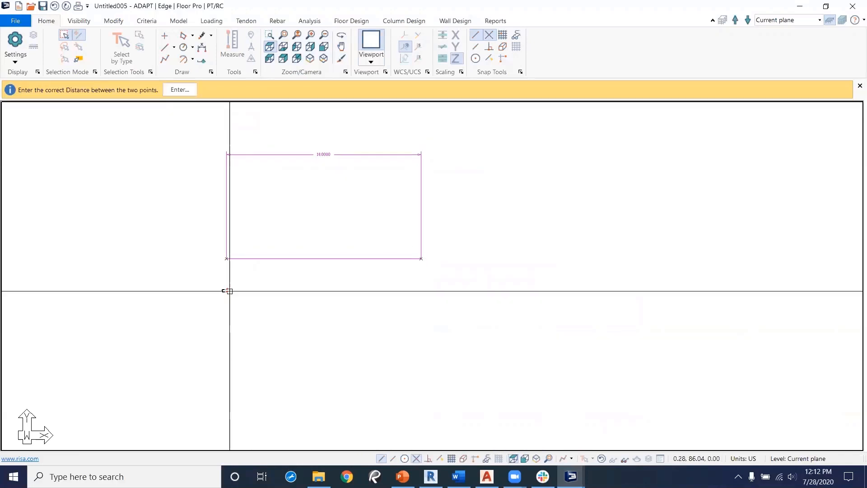
left_click(180, 89)
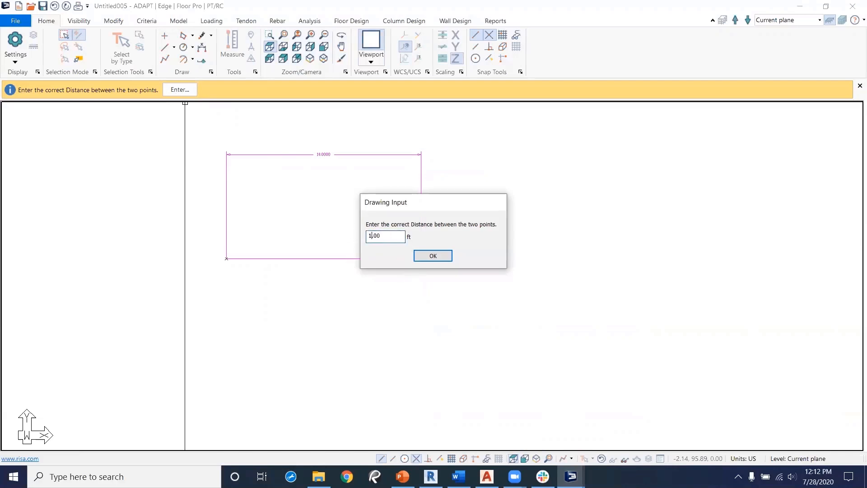
left_click(439, 256)
Step: Measure the bottom edge of the reference rectangle to check the calibration
middle_click_drag(462, 304, 369, 267)
scroll(548, 296, "down", 7)
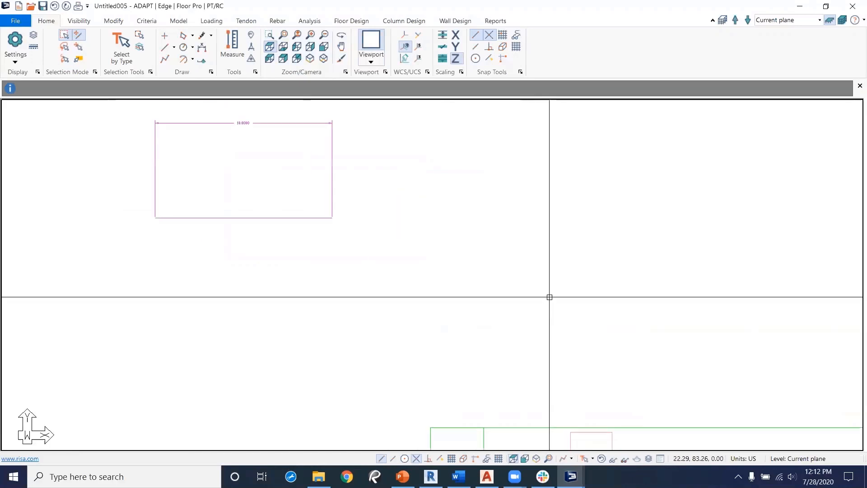
scroll(503, 324, "down", 1)
middle_click_drag(504, 337, 452, 281)
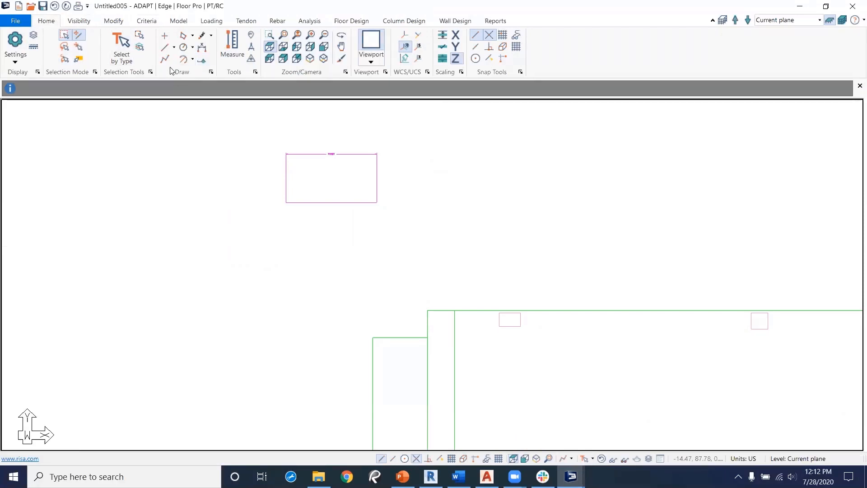
left_click(228, 45)
scroll(307, 253, "up", 1)
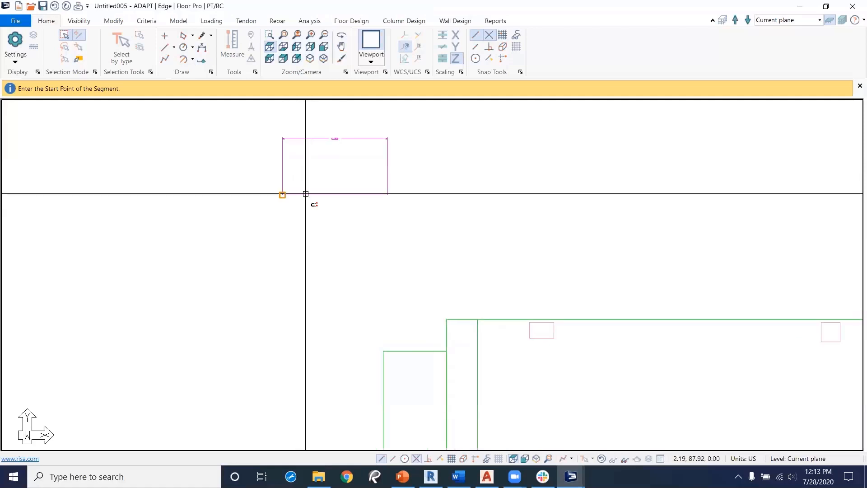
left_click(305, 194)
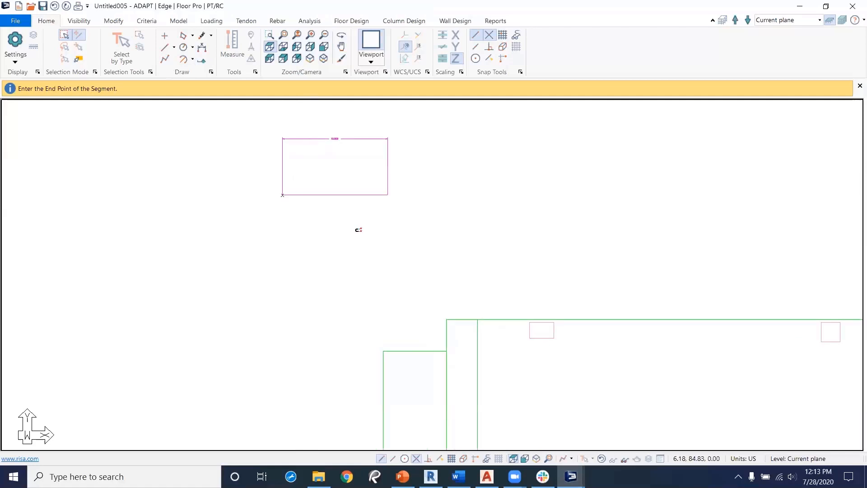
left_click(380, 194)
Step: Zoom out over the whole floor plan and select the slab outline to inspect it
middle_click_drag(419, 244, 222, 165)
scroll(298, 210, "down", 1)
scroll(298, 211, "down", 1)
middle_click_drag(441, 246, 211, 314)
scroll(332, 281, "down", 3)
middle_click_drag(225, 253, 333, 234)
scroll(376, 277, "down", 1)
middle_click_drag(376, 277, 340, 189)
scroll(342, 257, "down", 1)
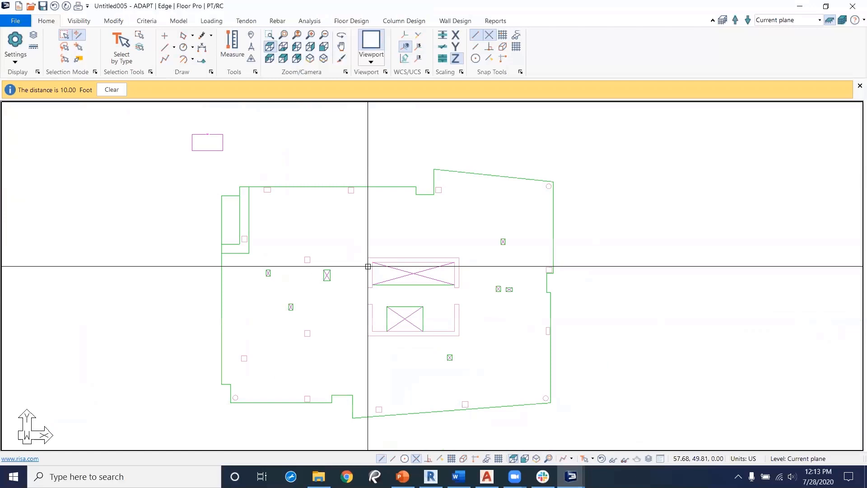
left_click(324, 187)
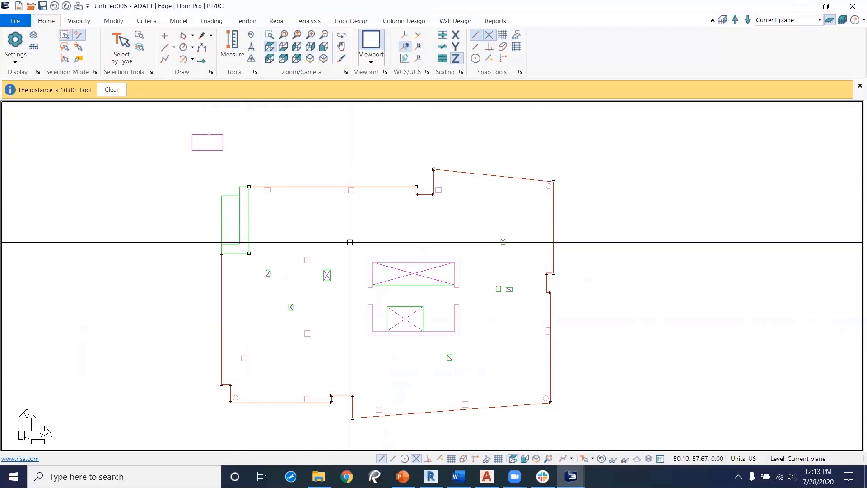
middle_click_drag(323, 226, 346, 224)
scroll(330, 240, "up", 6)
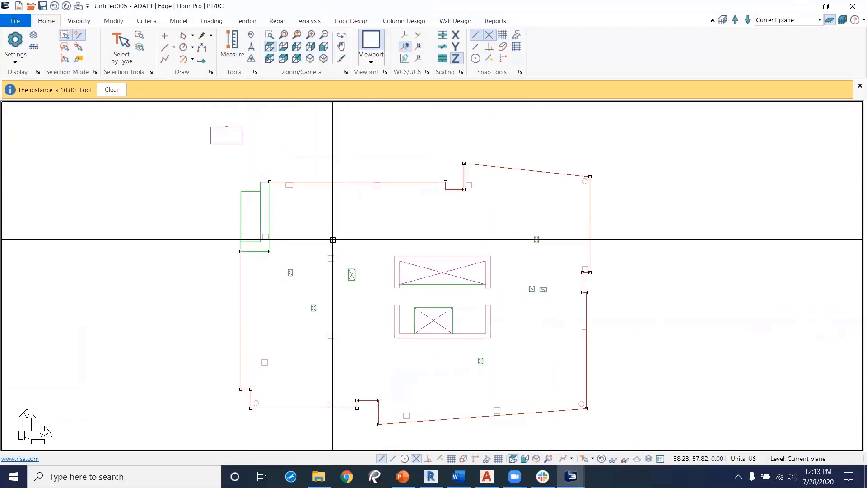
left_click(330, 260)
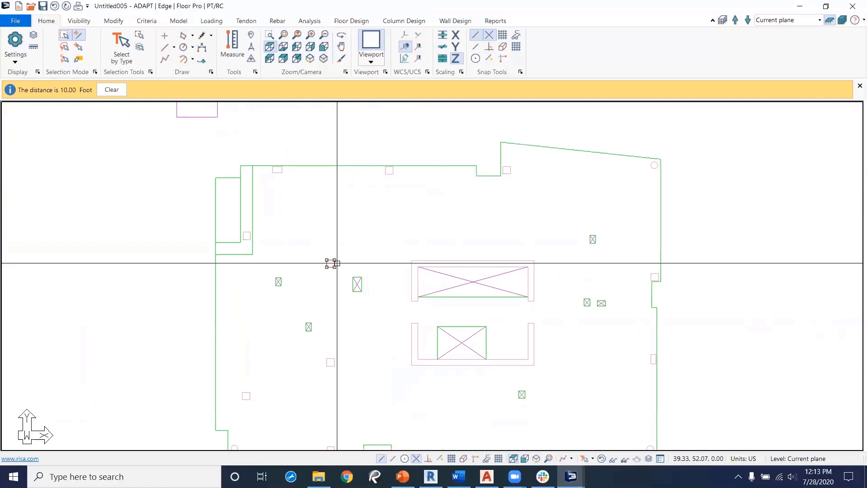
Step: Open the properties of the core wall polygon and view its layer and group settings
left_click(419, 261)
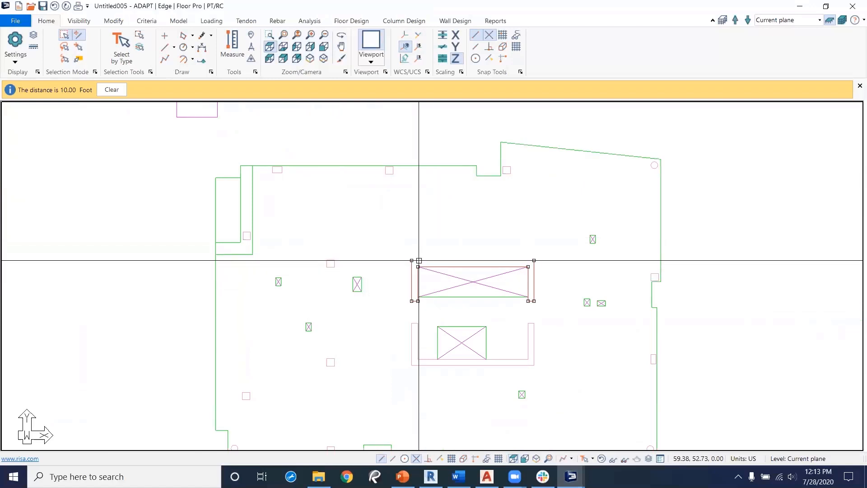
double_click(427, 260)
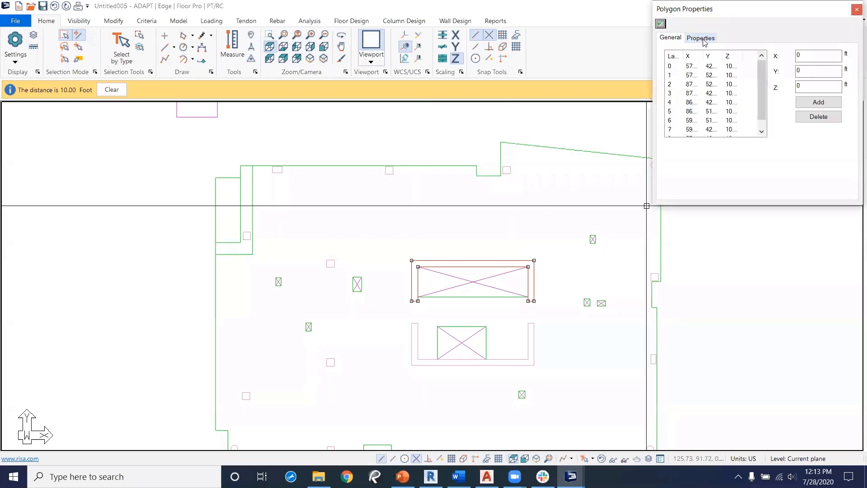
left_click(701, 39)
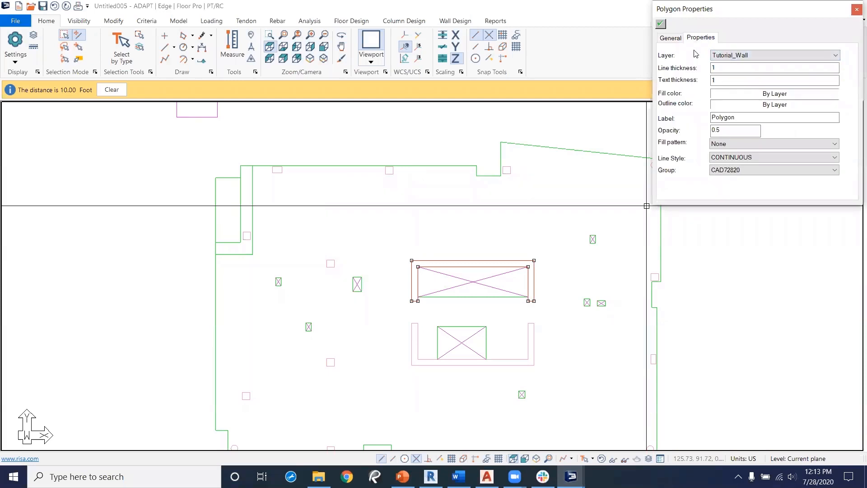
Step: Select everything on the Tutorial_Slab_Region layer and transform the selected outline into a slab region
left_click(857, 9)
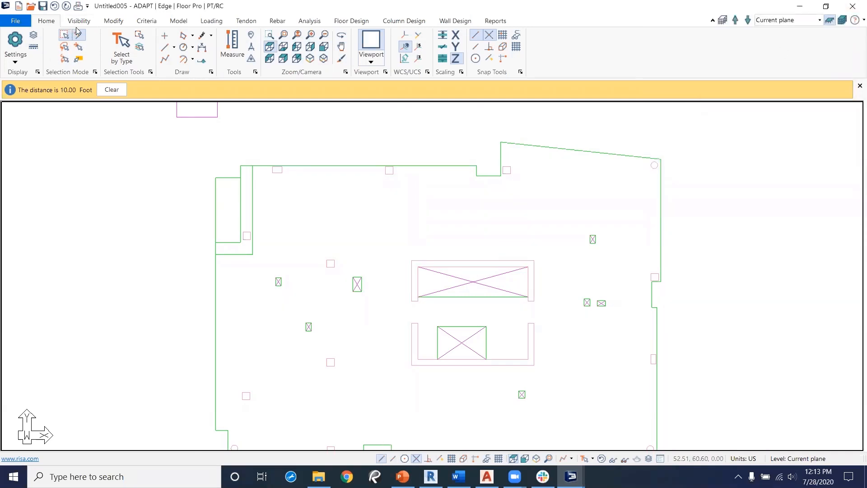
left_click(141, 48)
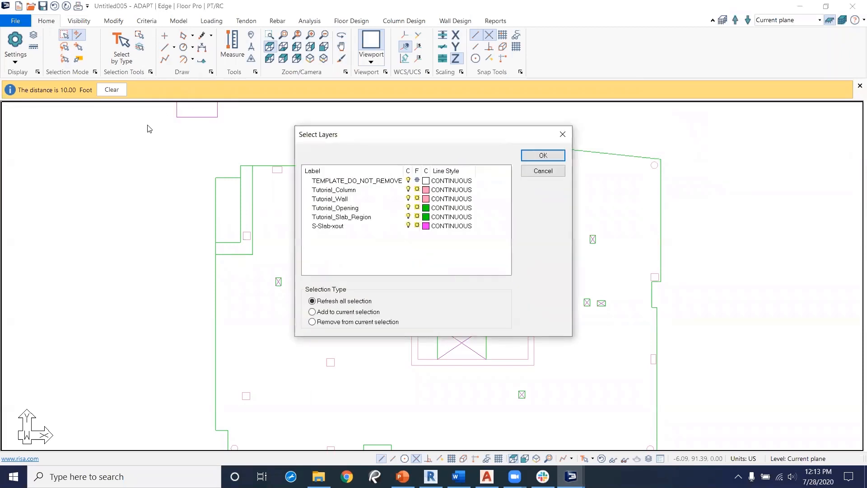
left_click(345, 218)
left_click(554, 158)
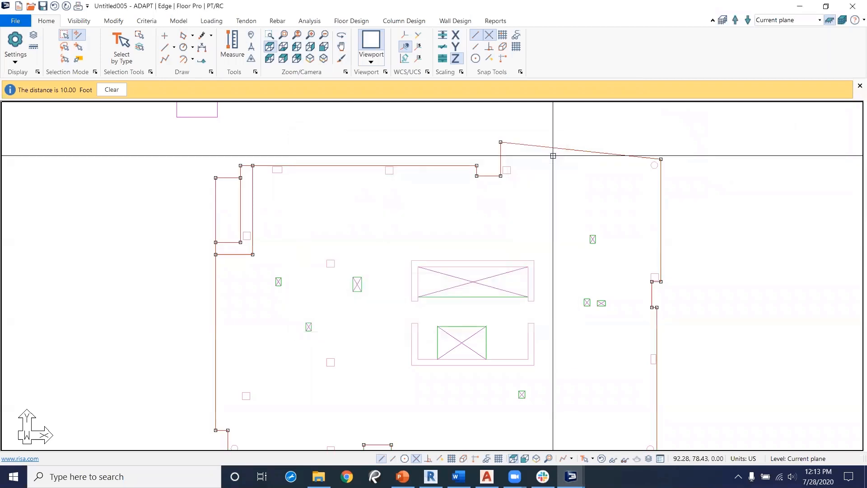
scroll(427, 266, "down", 1)
scroll(427, 267, "down", 1)
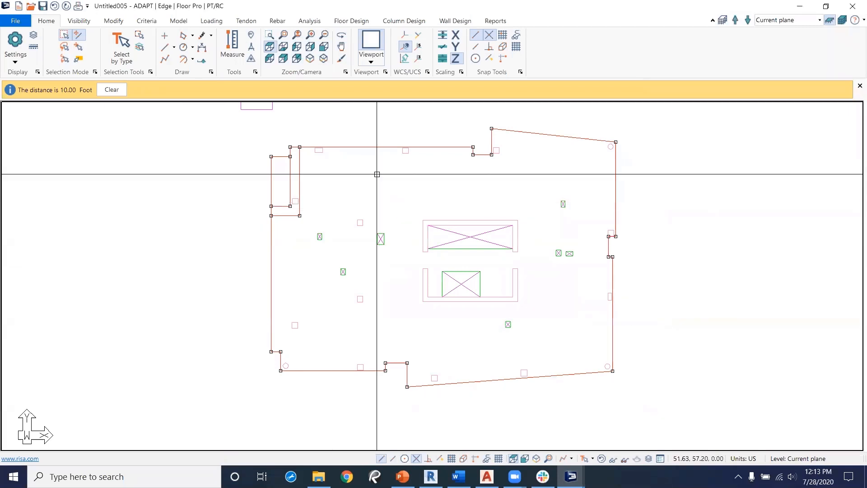
left_click(187, 21)
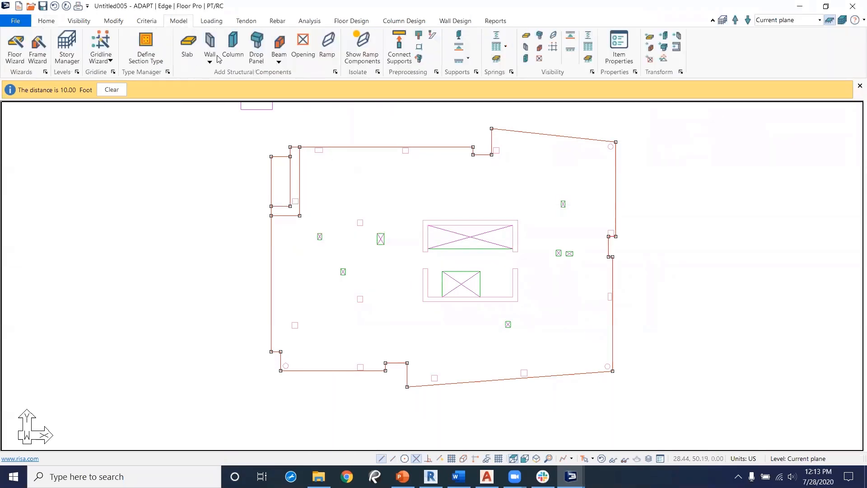
left_click(649, 39)
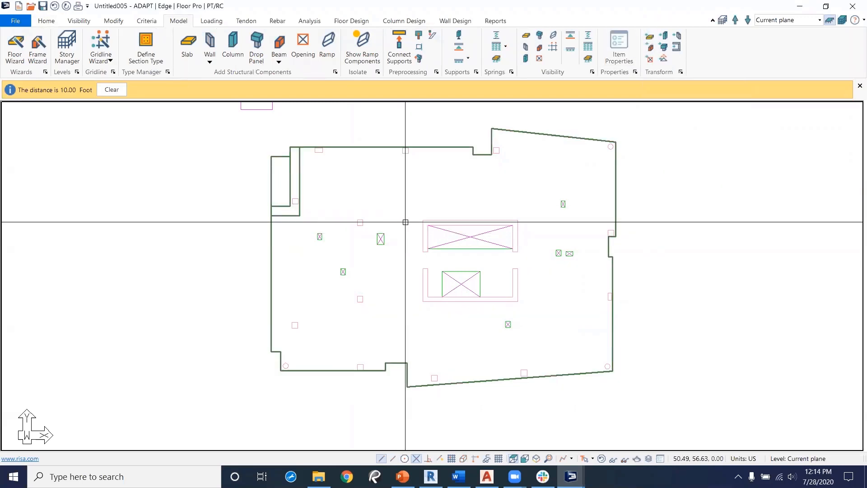
Step: Select all objects on the Tutorial_Column layer and transform them into columns
left_click(47, 21)
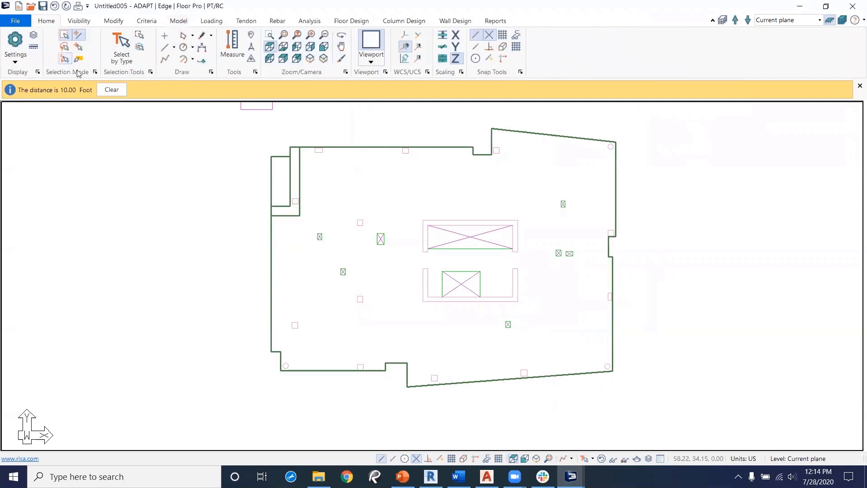
left_click(140, 48)
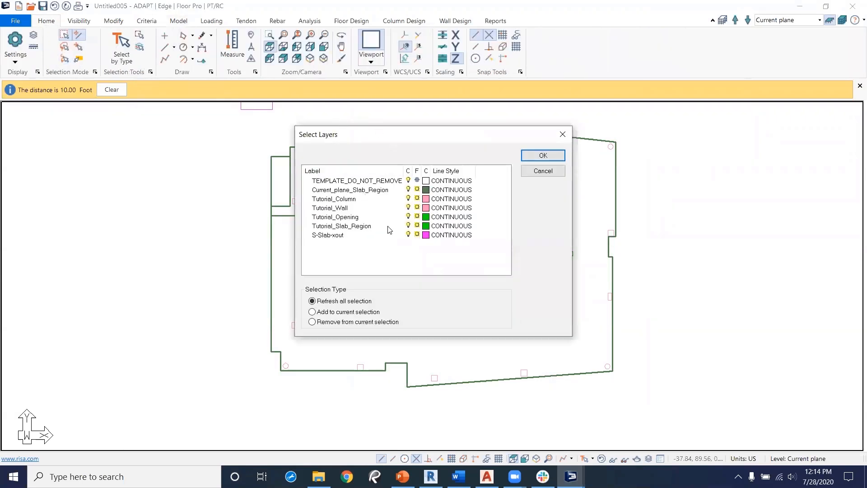
left_click(345, 199)
left_click(544, 156)
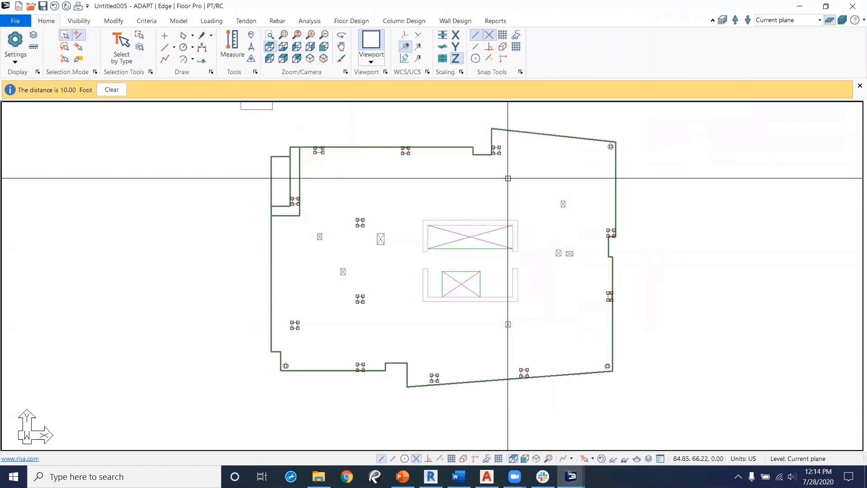
scroll(306, 376, "up", 3)
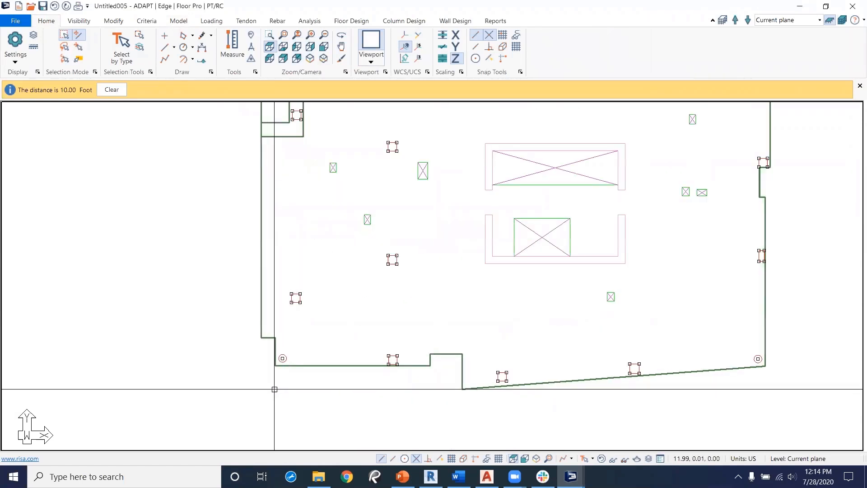
middle_click_drag(502, 314, 373, 389)
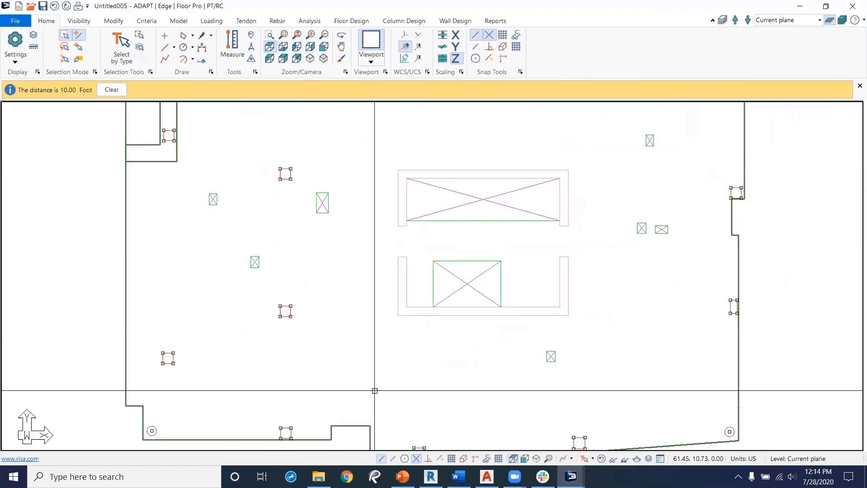
middle_click_drag(412, 282, 386, 376)
scroll(386, 375, "down", 2)
middle_click_drag(331, 338, 319, 291)
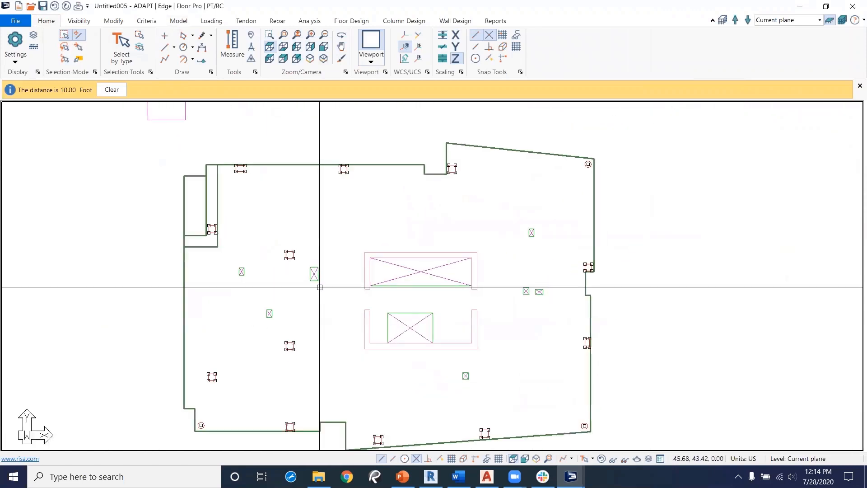
left_click(178, 21)
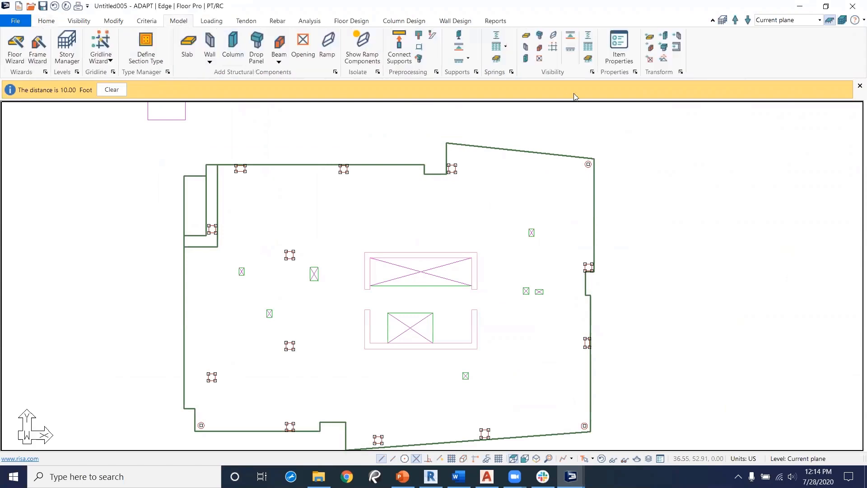
left_click(665, 39)
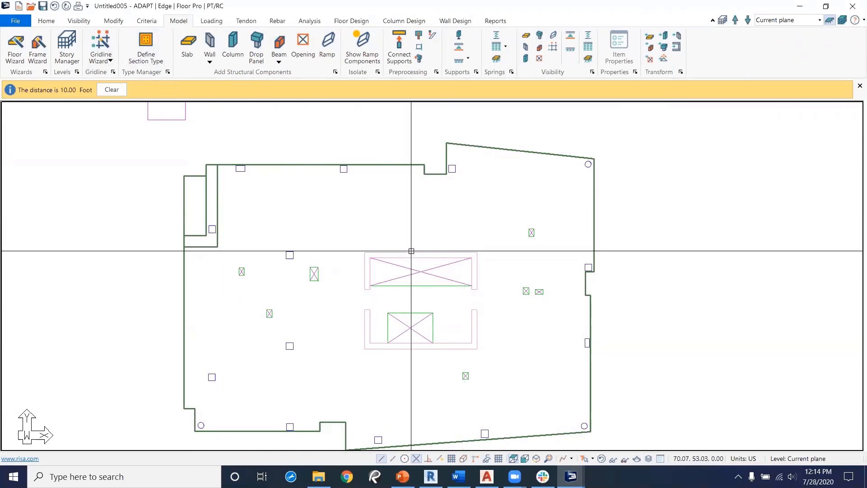
Step: Select all objects on the Tutorial_Opening layer and transform them into openings
left_click(49, 22)
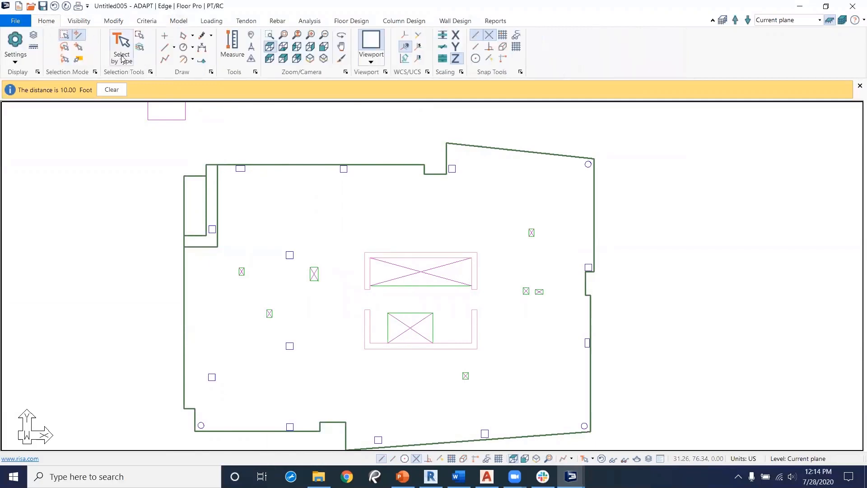
left_click(121, 45)
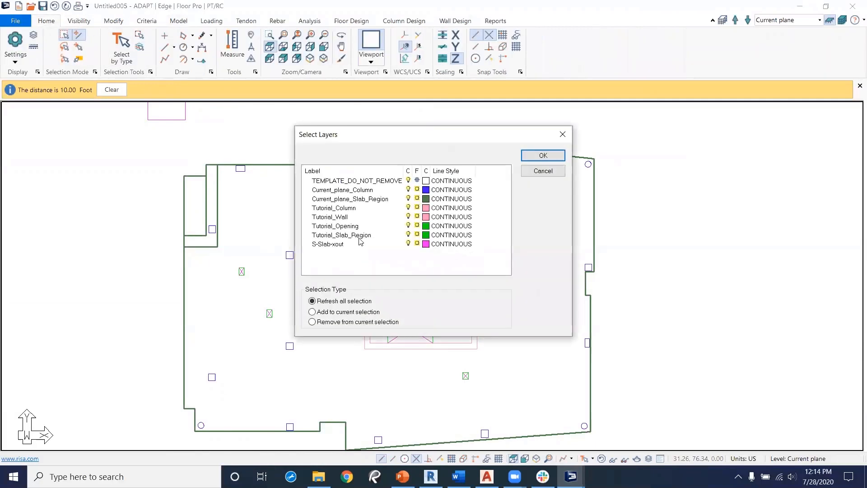
left_click(343, 227)
left_click(541, 155)
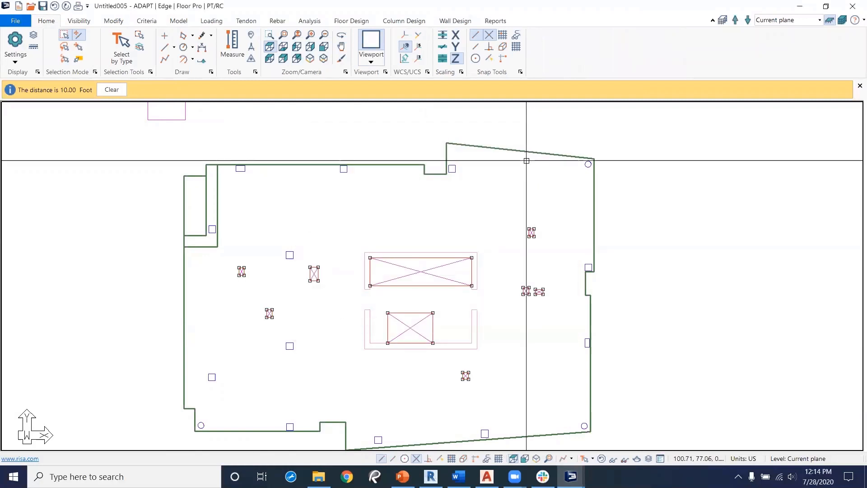
left_click(179, 21)
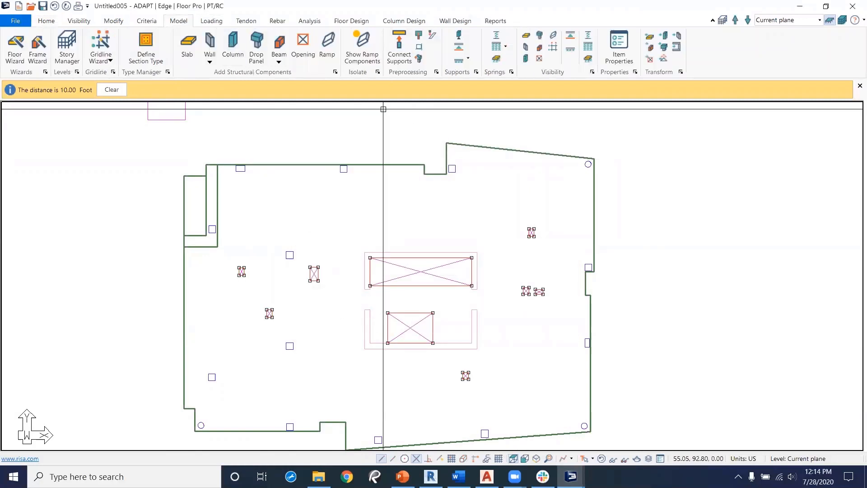
left_click(650, 59)
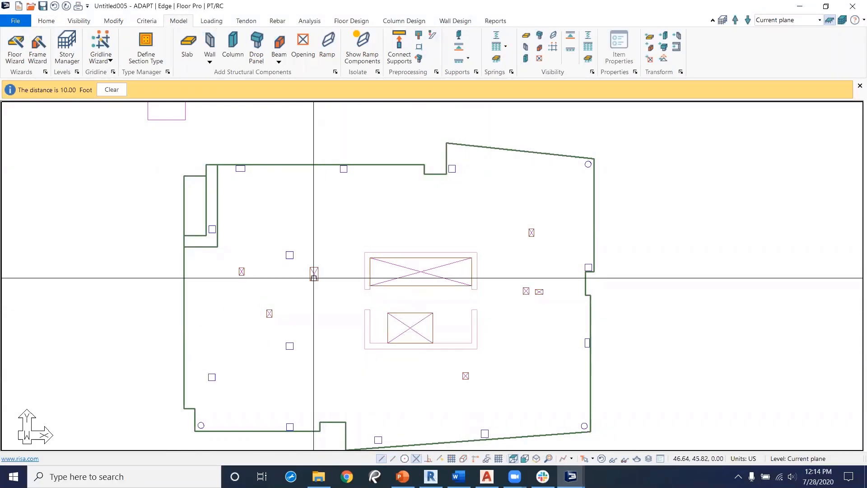
Step: Select the core outlines on the Tutorial_Wall layer and transform them into compound walls
left_click(46, 21)
left_click(139, 47)
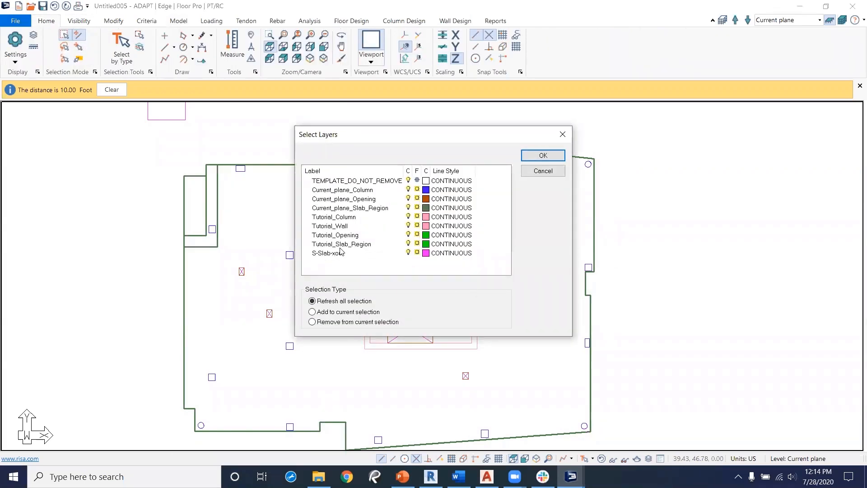
left_click(353, 230)
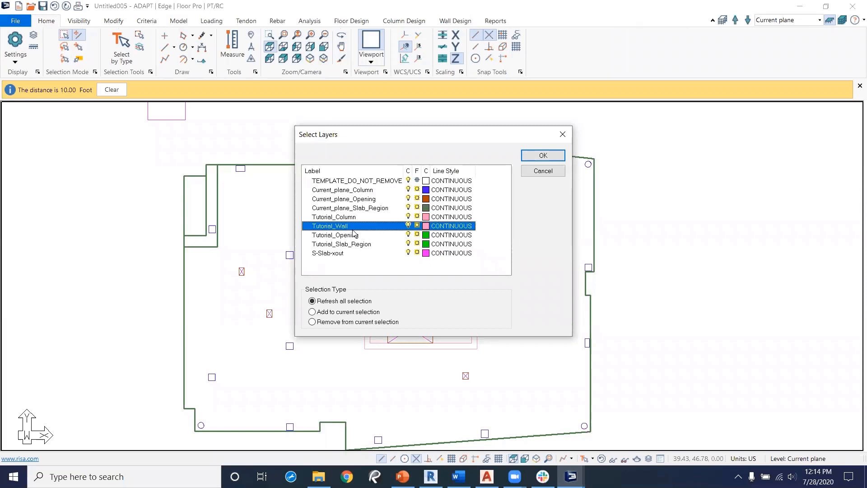
left_click(543, 155)
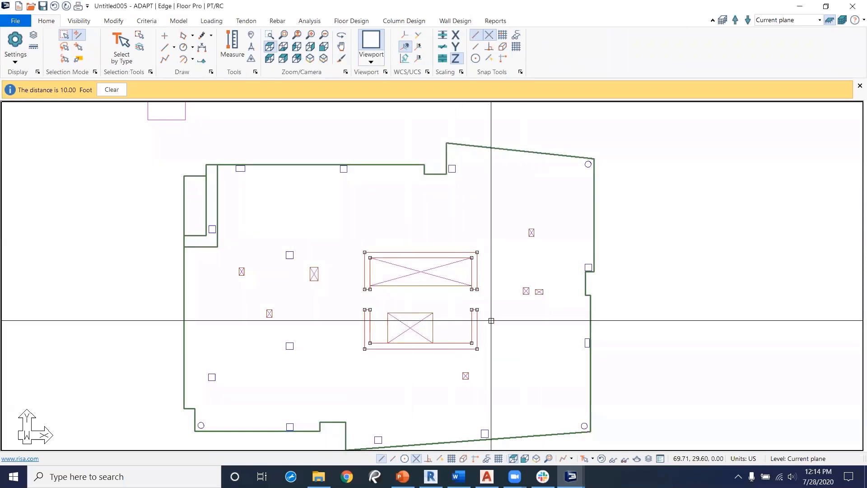
left_click(178, 21)
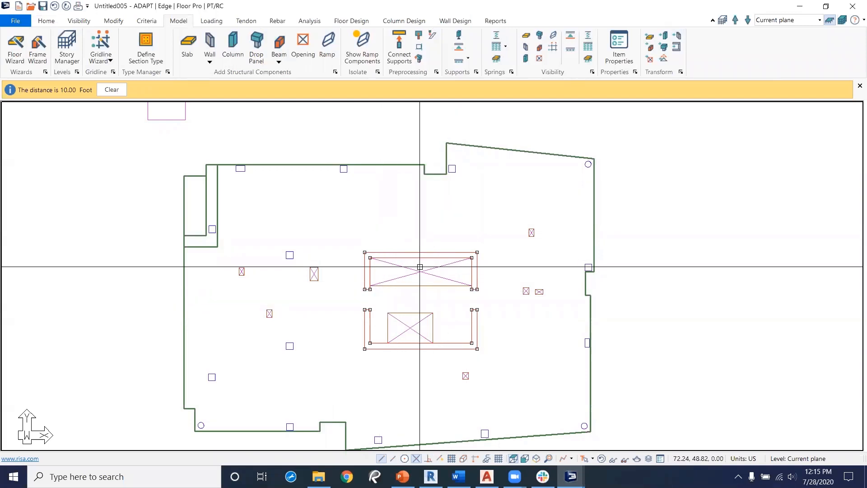
left_click(679, 51)
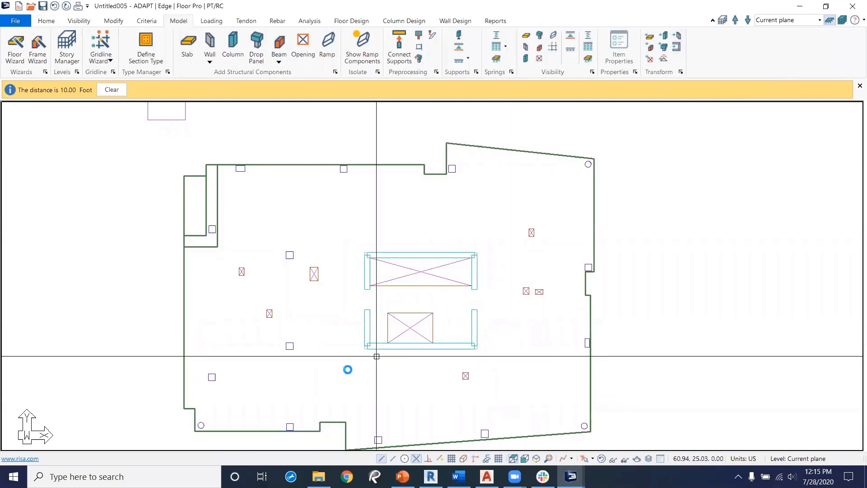
Step: Inspect the converted floor in the 3D solid modeling view, then close it
scroll(370, 359, "up", 4)
scroll(610, 307, "down", 5)
middle_click_drag(622, 304, 522, 279)
scroll(520, 305, "down", 3)
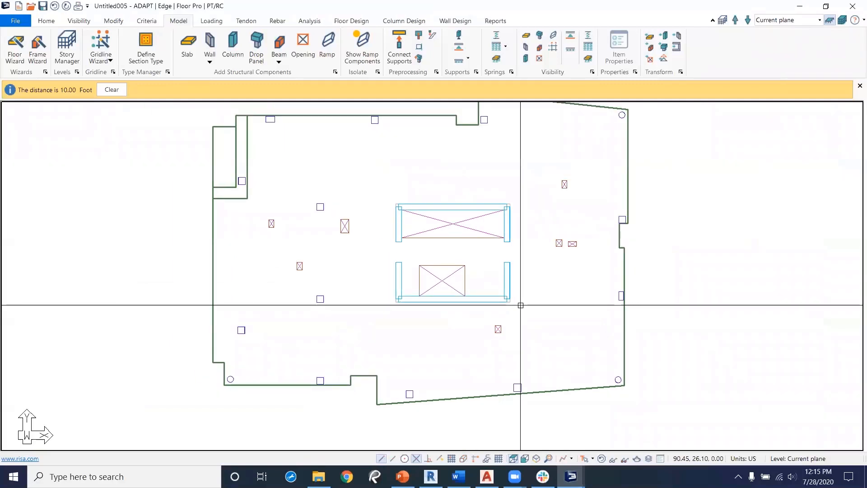
middle_click_drag(281, 304, 403, 304)
scroll(417, 304, "down", 3)
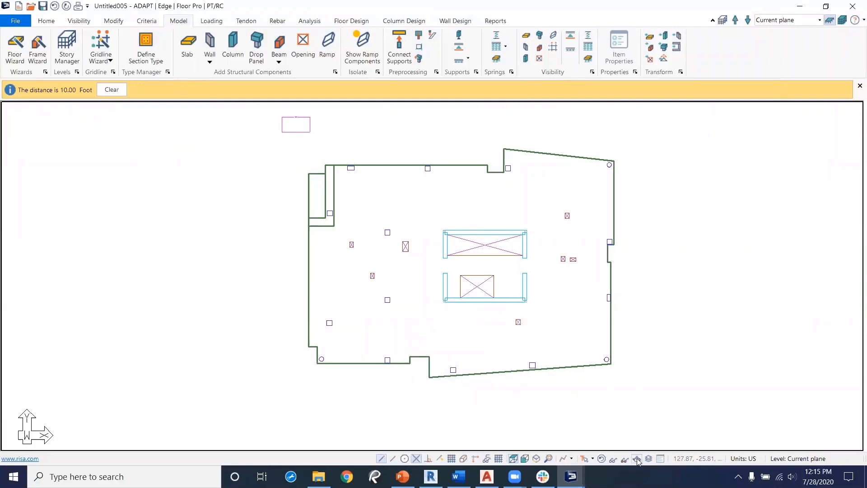
left_click_drag(495, 395, 515, 374)
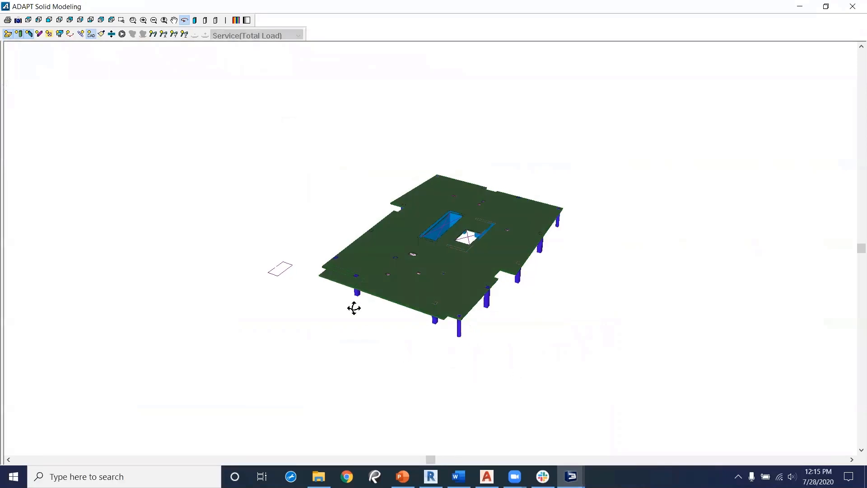
scroll(307, 351, "up", 3)
left_click_drag(308, 351, 391, 324)
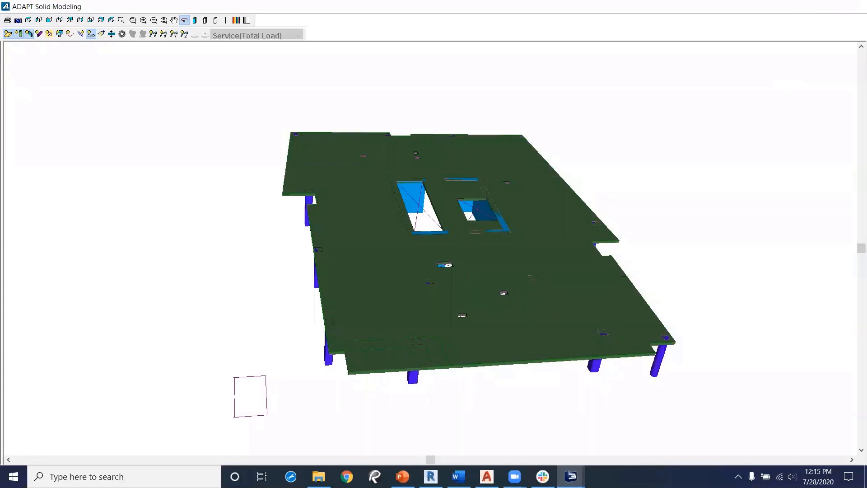
left_click(854, 6)
Step: Hide the imported CAD72820 drawing group through the Group Library
scroll(267, 197, "up", 8)
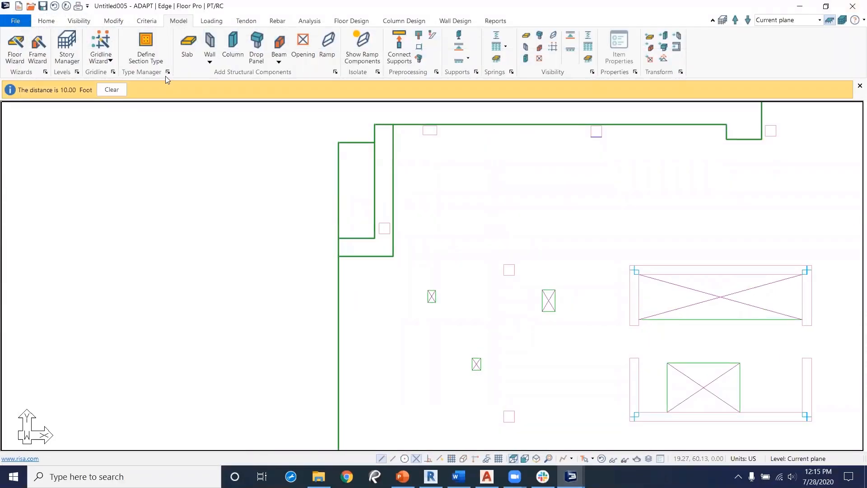
left_click(71, 23)
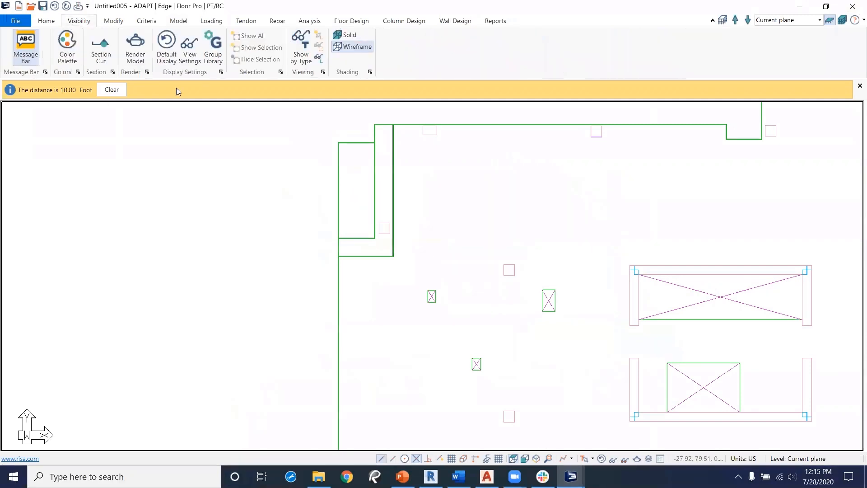
left_click(216, 59)
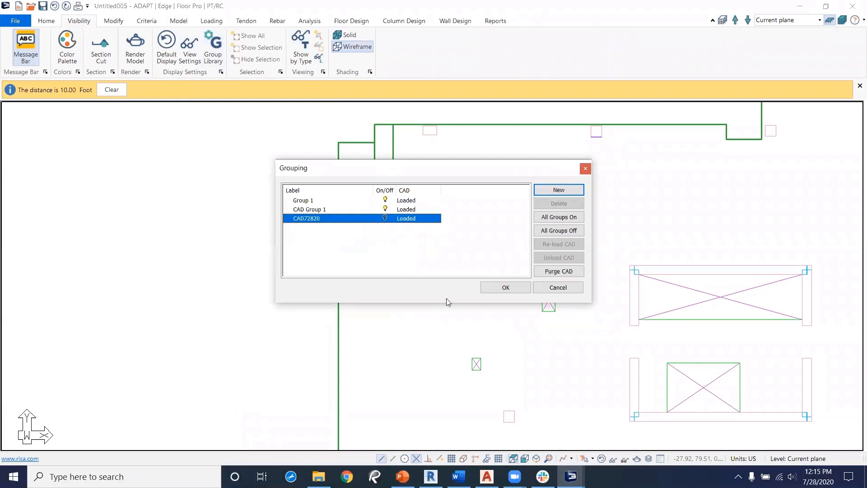
left_click(506, 288)
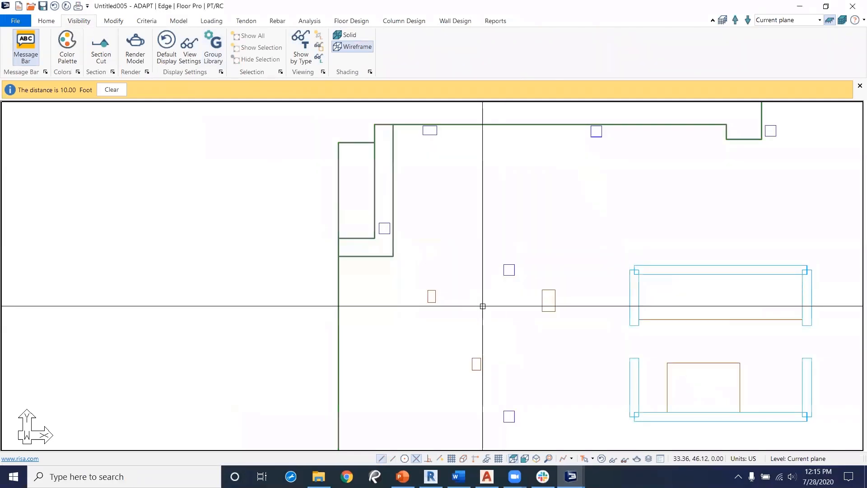
Step: Open the narrow upper-left slab region's properties to review its thickness and location coordinates, then close them
middle_click_drag(324, 205, 334, 237)
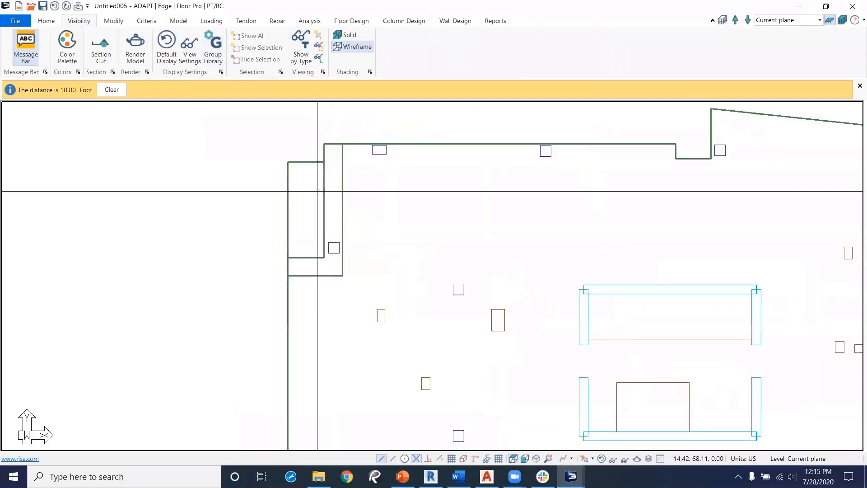
double_click(307, 160)
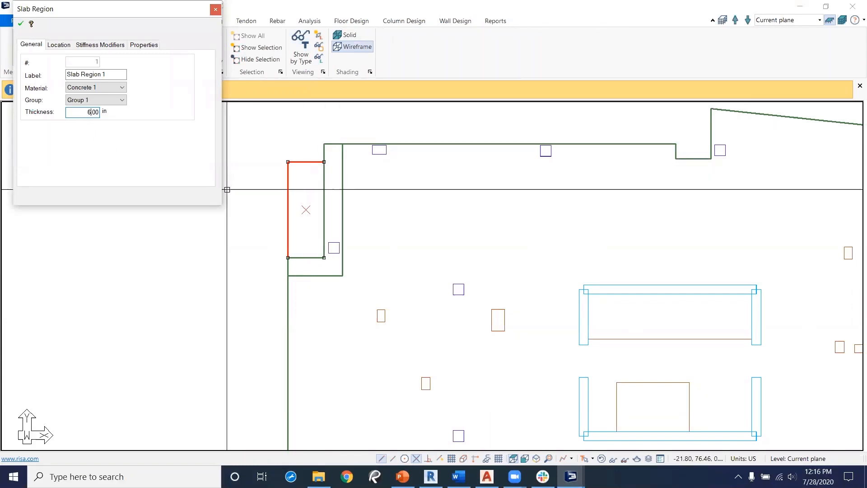
left_click(59, 45)
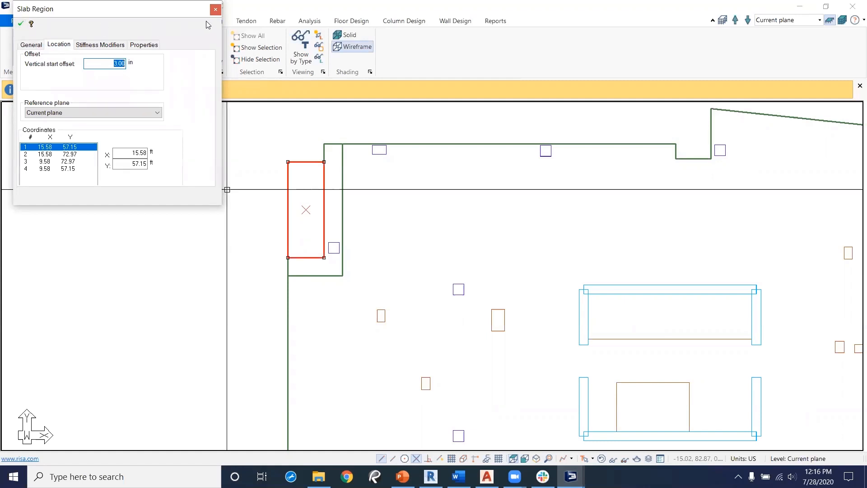
left_click(216, 9)
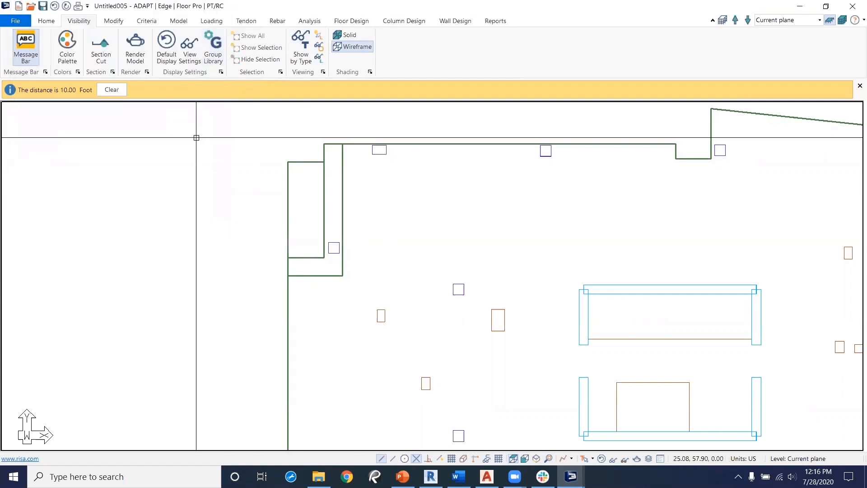
Step: Create a section cut across the stepped slab regions near the upper-left corner and inspect the section profile
left_click(104, 51)
left_click(388, 218)
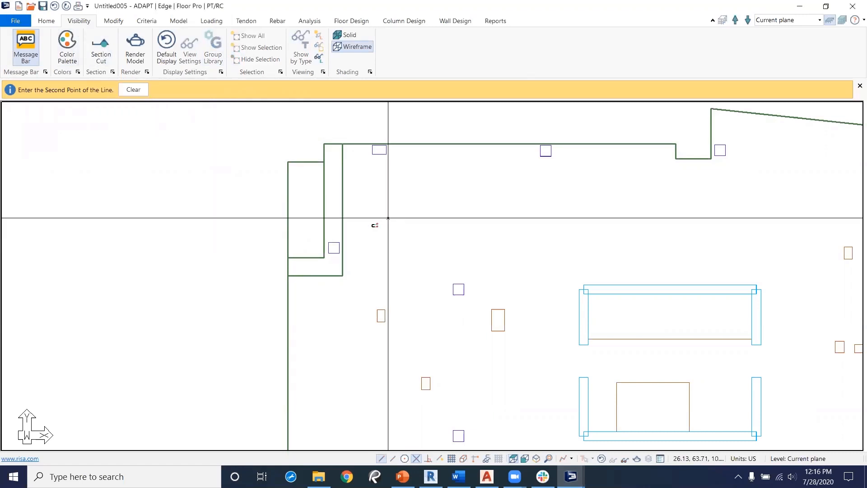
left_click(234, 218)
middle_click_drag(180, 302, 464, 281)
left_click(266, 199)
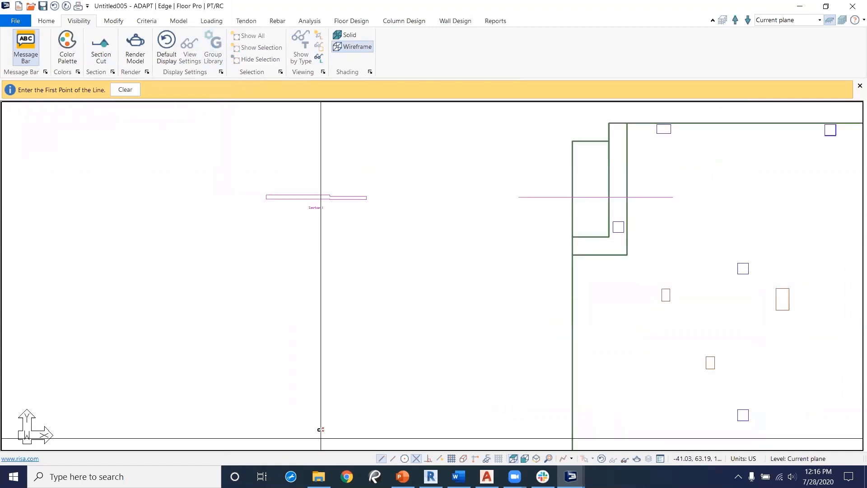
scroll(355, 239, "up", 4)
middle_click_drag(348, 220, 325, 311)
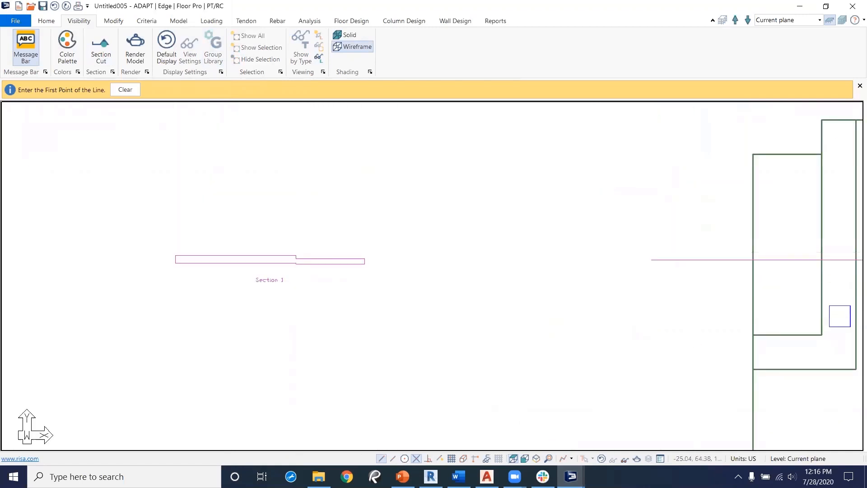
right_click(420, 248)
left_click(442, 254)
middle_click_drag(420, 284, 372, 282)
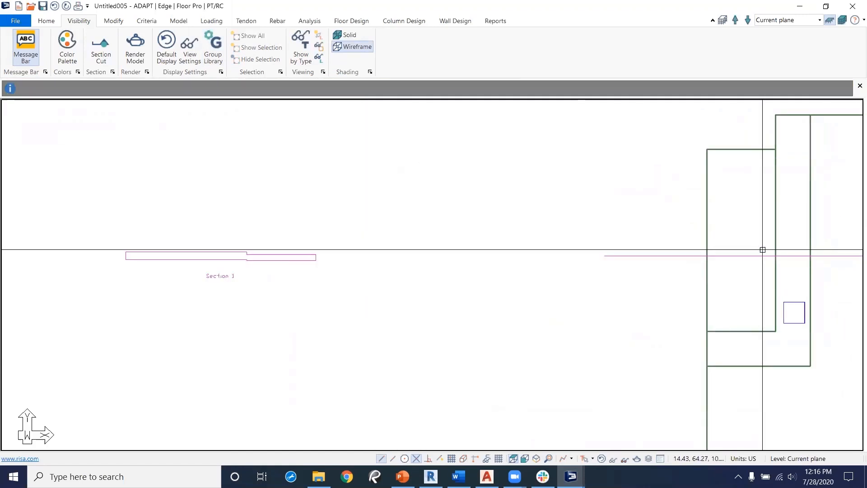
middle_click_drag(788, 219, 736, 221)
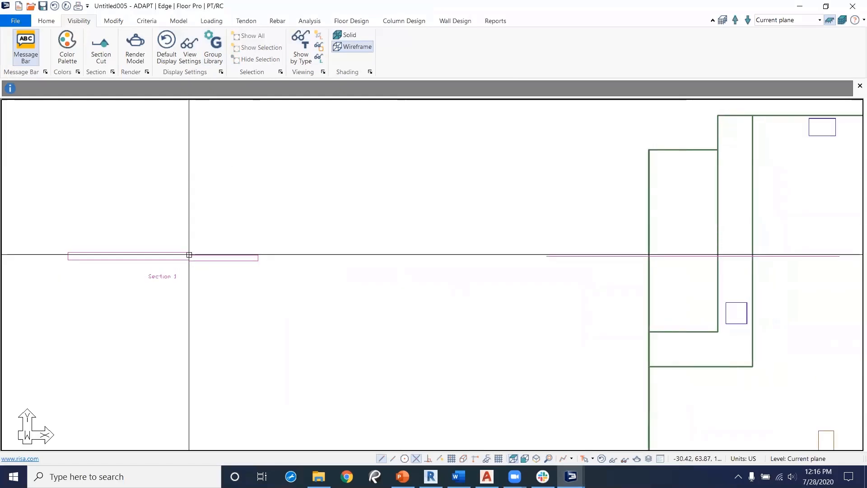
Step: Open the adjacent L-shaped slab region's properties to review its thickness and location, then close them
left_click(753, 179)
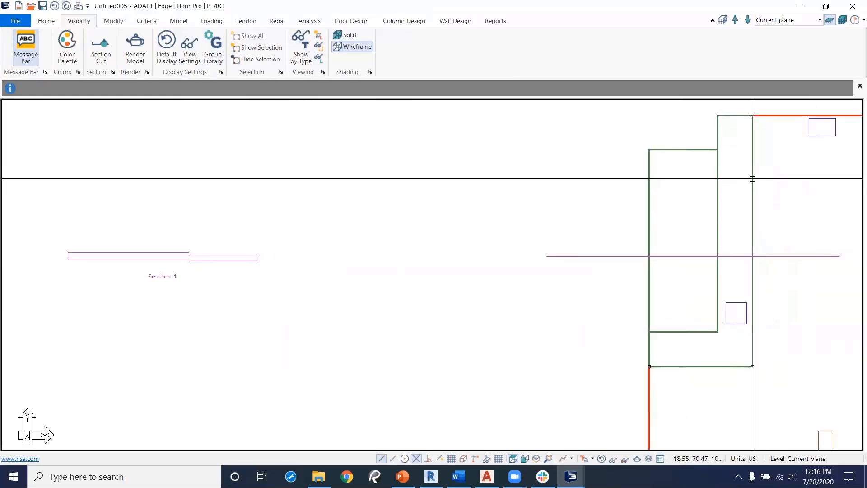
double_click(752, 179)
key("Escape")
double_click(730, 116)
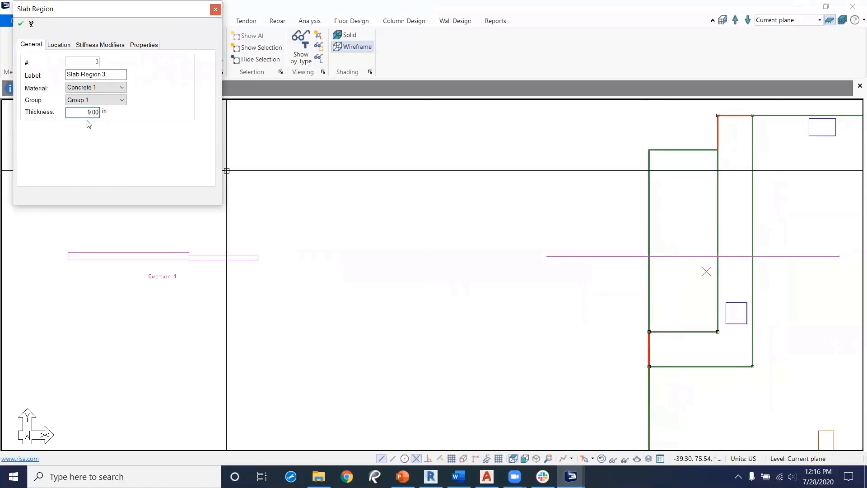
left_click(68, 45)
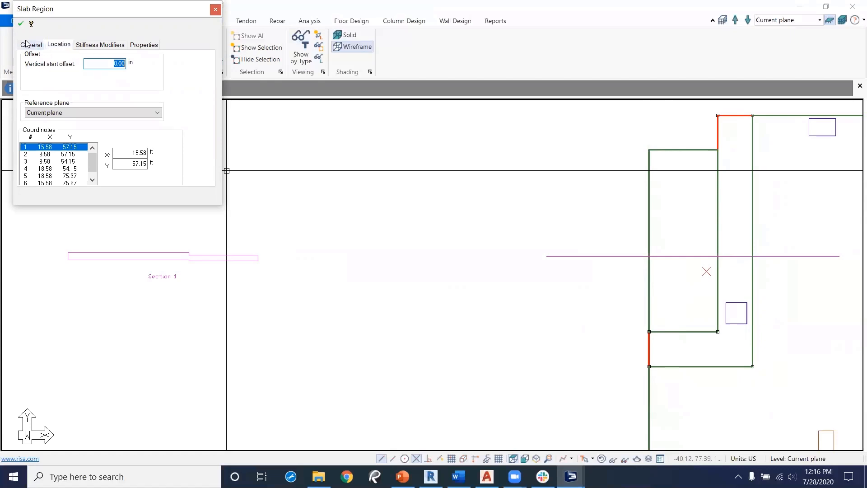
left_click(26, 43)
left_click(216, 10)
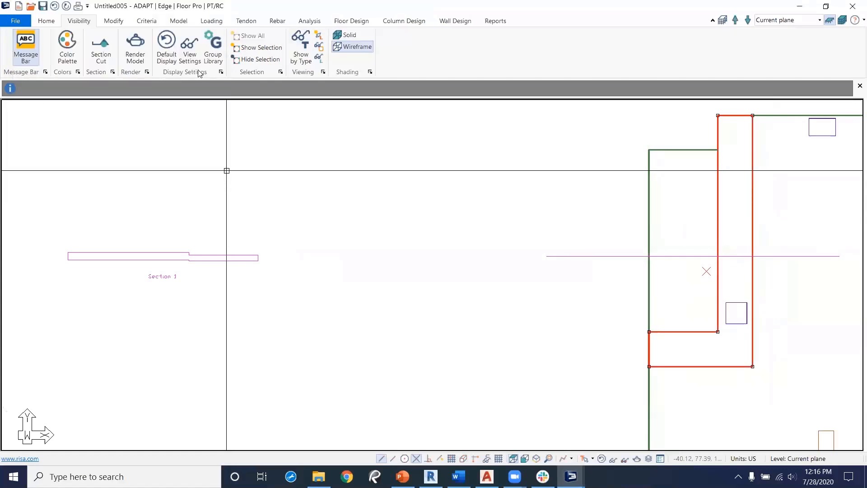
Step: Select the section cut and its section drawing and delete them
left_click(208, 257)
left_click(67, 261)
left_click(140, 221)
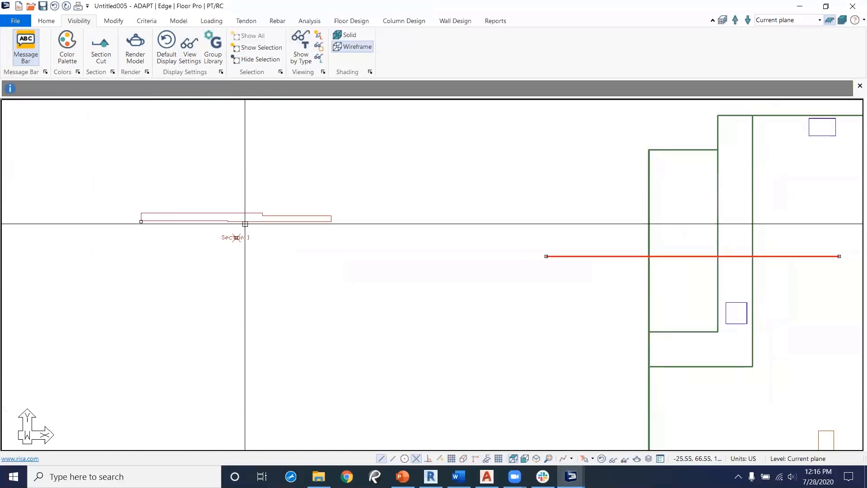
scroll(234, 225, "up", 3)
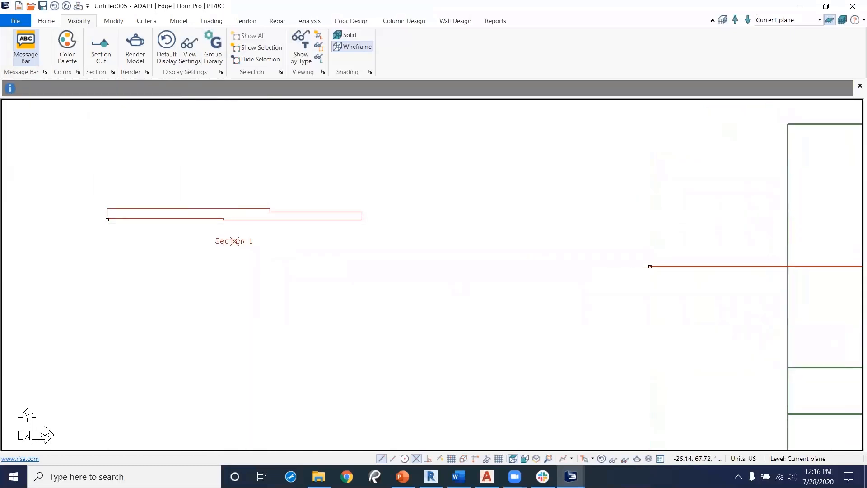
scroll(403, 252, "down", 3)
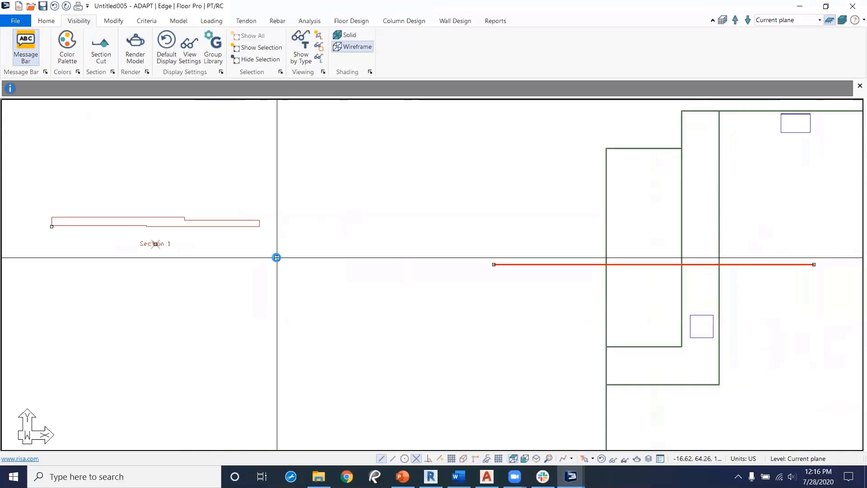
key("Delete")
Step: Draw a rectangular slab region in the middle of the floor above the core walls and review its properties
mouse_move(362, 301)
middle_mouse_down()
mouse_move(224, 291)
mouse_move(182, 316)
middle_mouse_up()
scroll(182, 316, "down", 8)
middle_click_drag(490, 326, 348, 278)
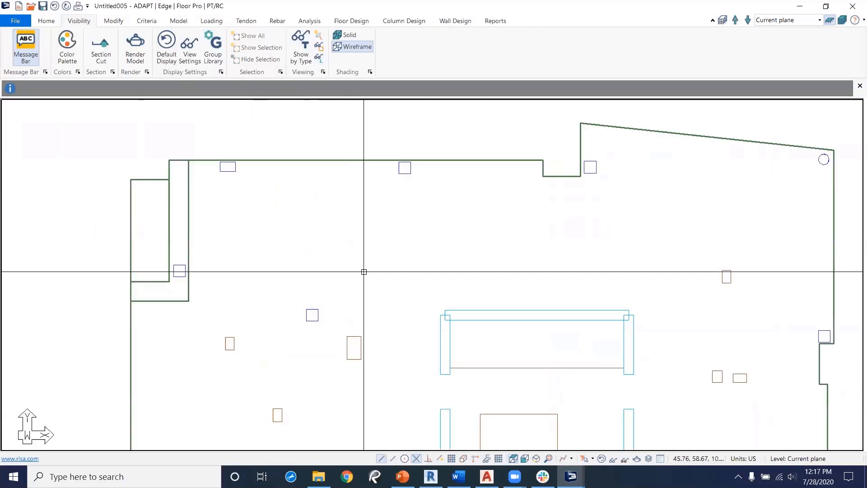
left_click(179, 21)
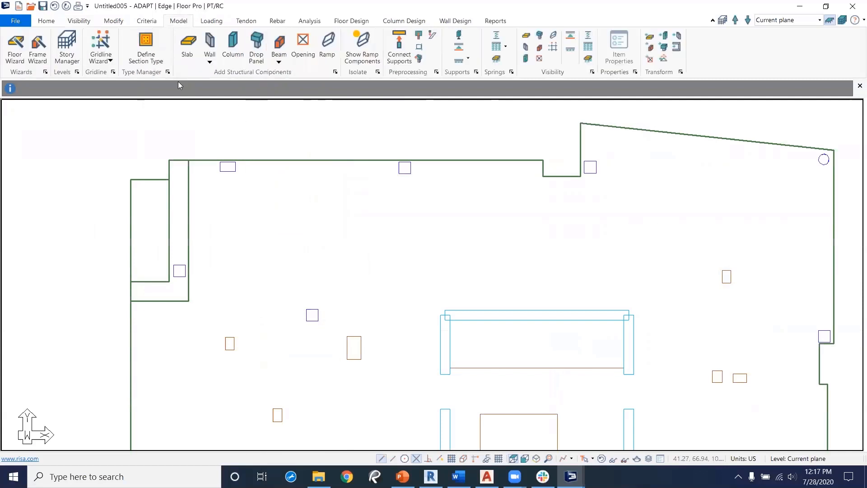
left_click(190, 53)
middle_click_drag(416, 329, 397, 146)
scroll(397, 147, "down", 3)
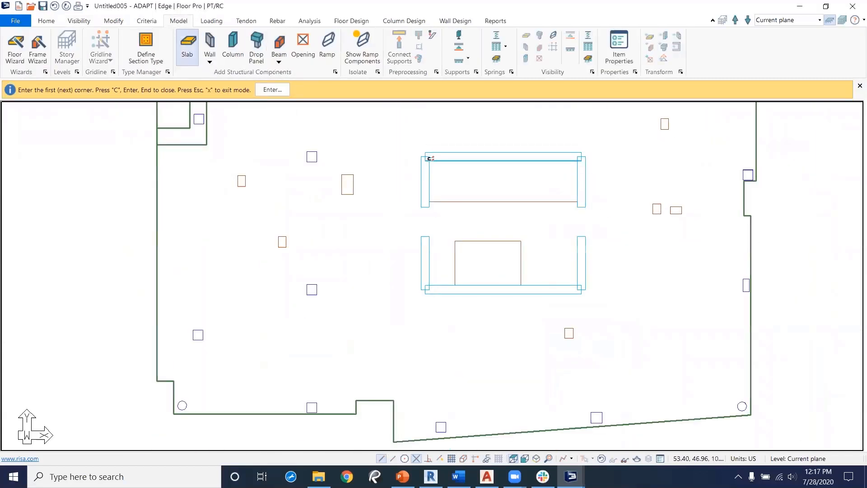
scroll(374, 282, "up", 2)
left_click(393, 246)
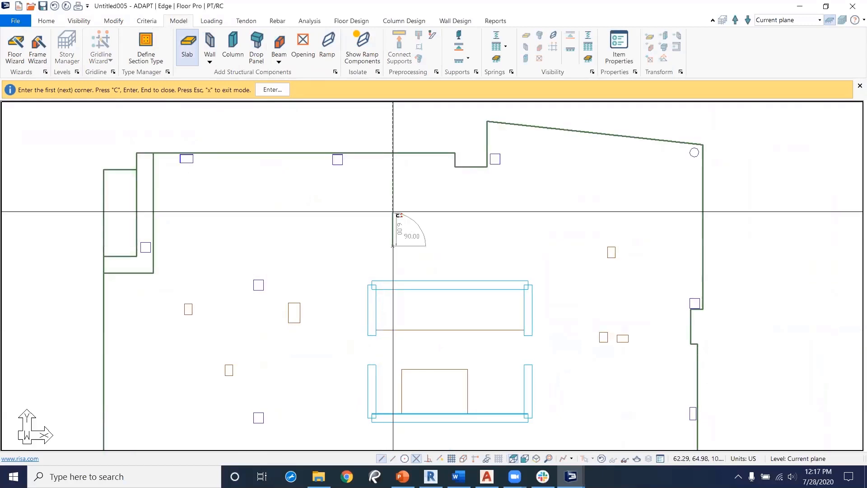
left_click(393, 193)
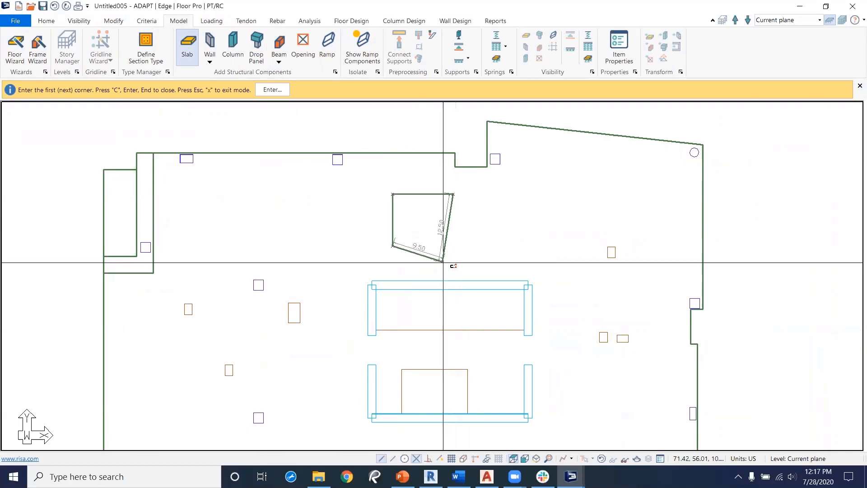
left_click(453, 246)
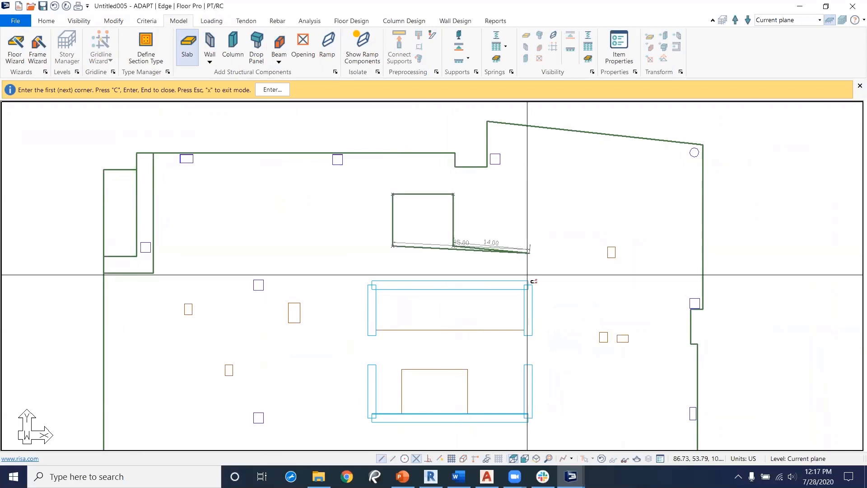
key("c")
right_click(503, 230)
left_click(518, 237)
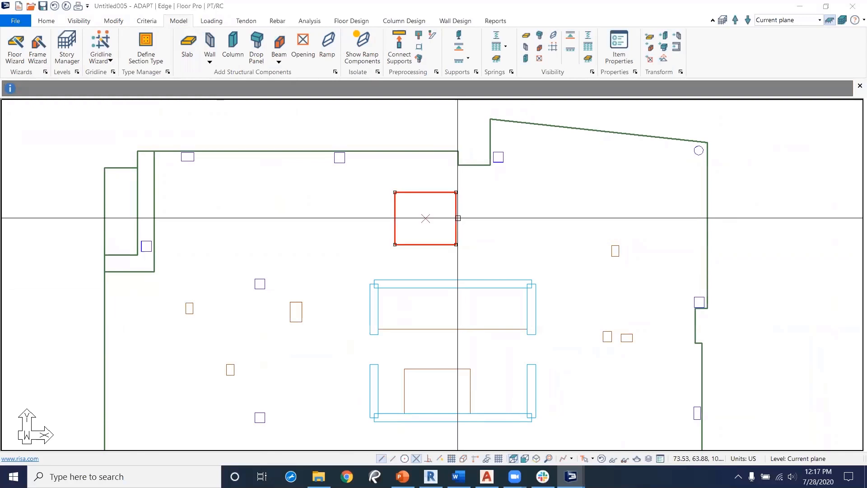
double_click(458, 218)
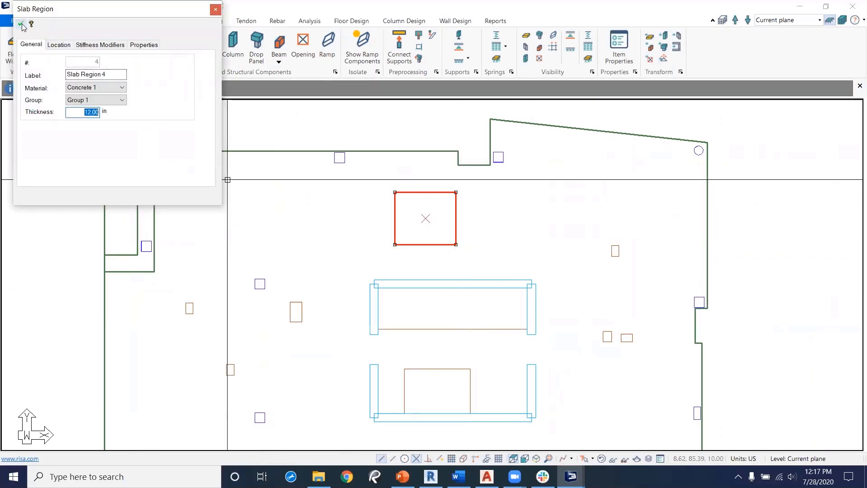
left_click(216, 10)
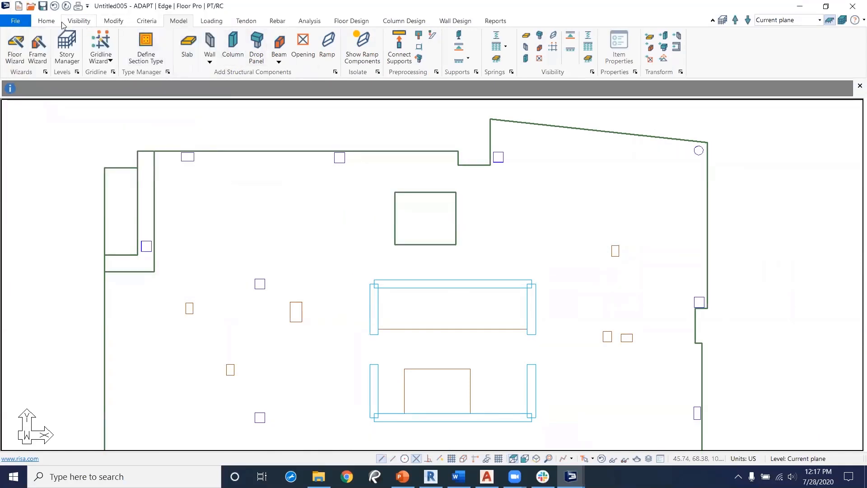
Step: Create a section cut through the new rectangular slab region and place its section drawing above the plan
left_click(47, 20)
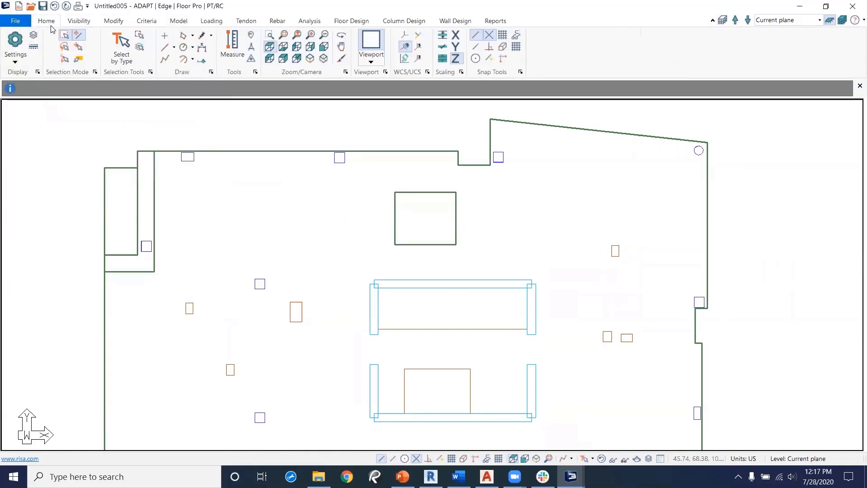
left_click(81, 22)
left_click(101, 47)
left_click(493, 220)
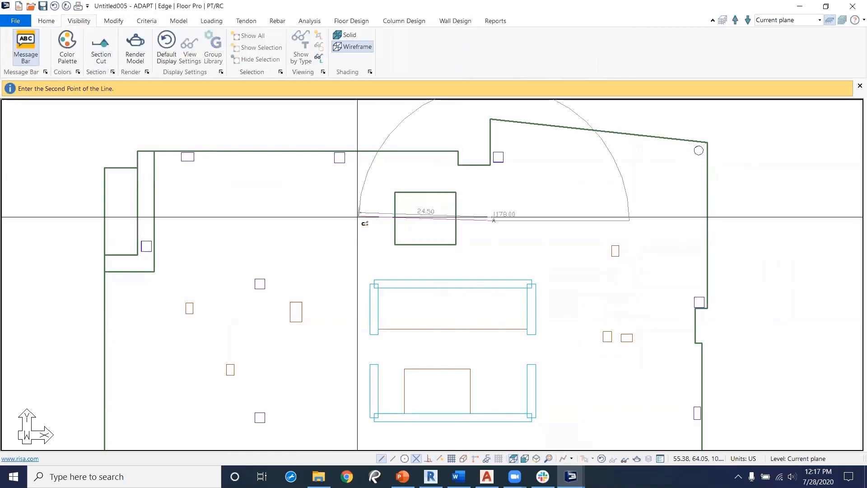
left_click(350, 221)
middle_click_drag(390, 216, 384, 354)
left_click(331, 192)
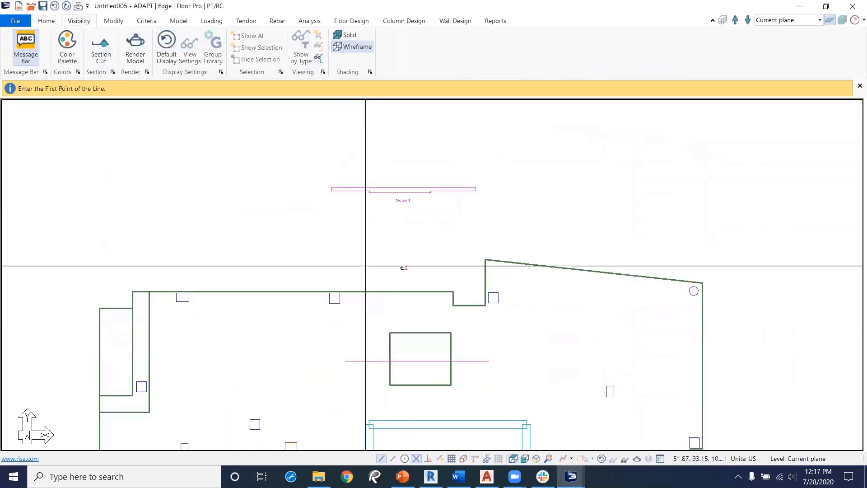
scroll(397, 276, "up", 1)
scroll(424, 258, "up", 1)
right_click(413, 242)
left_click(443, 249)
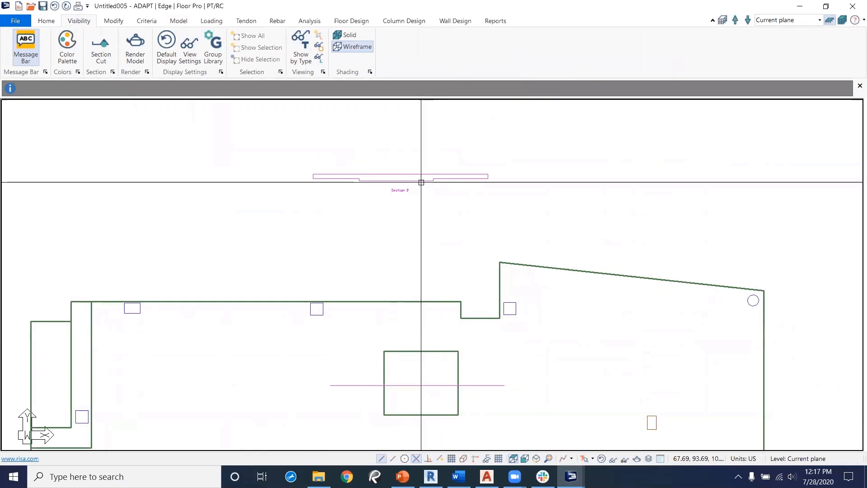
key("Escape")
Step: Open the level assignment manager and add a new 10 ft plane above the top plane
left_click(429, 352)
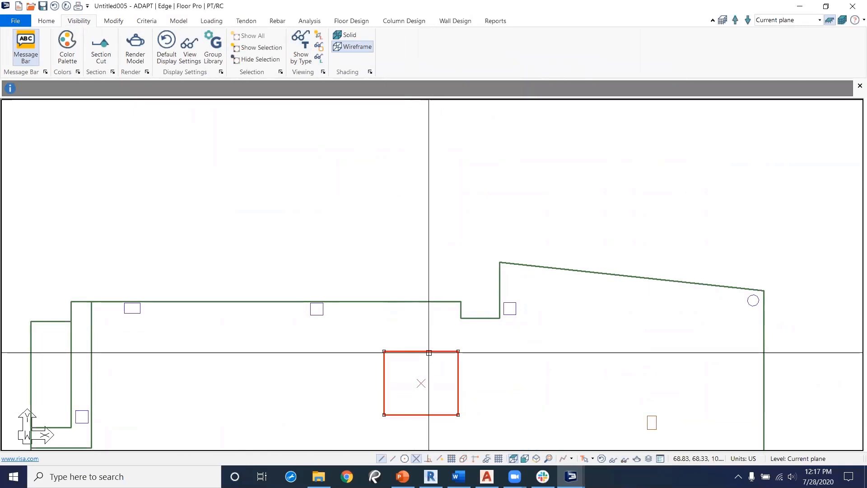
scroll(429, 352, "down", 4)
middle_click_drag(409, 349, 400, 307)
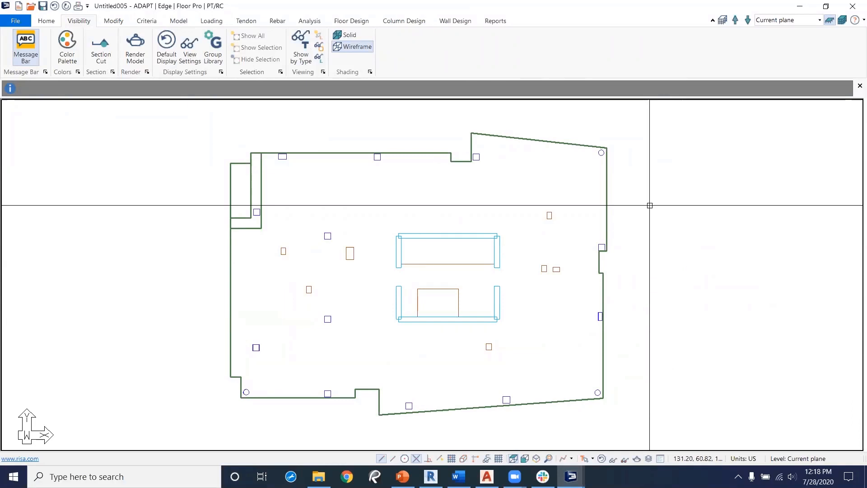
left_click(842, 21)
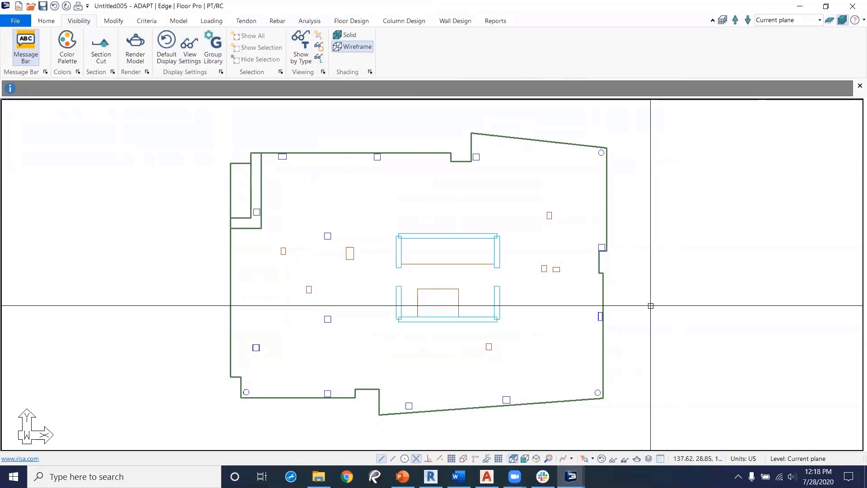
left_click(723, 21)
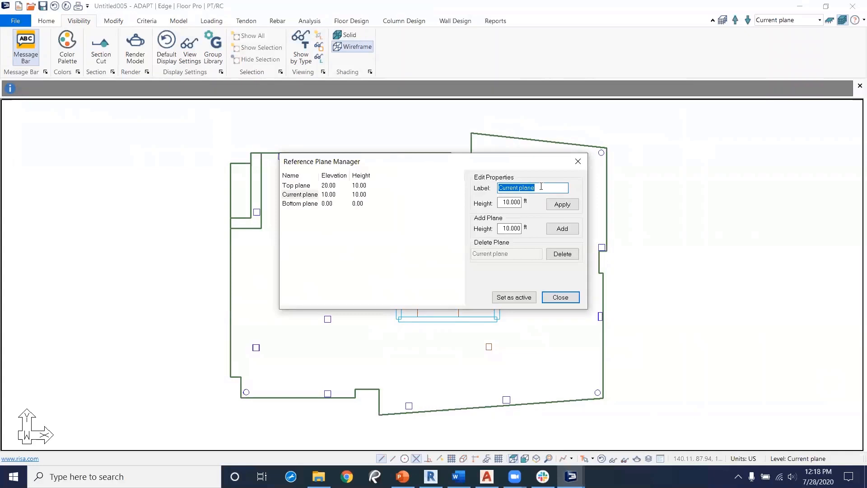
left_click(293, 186)
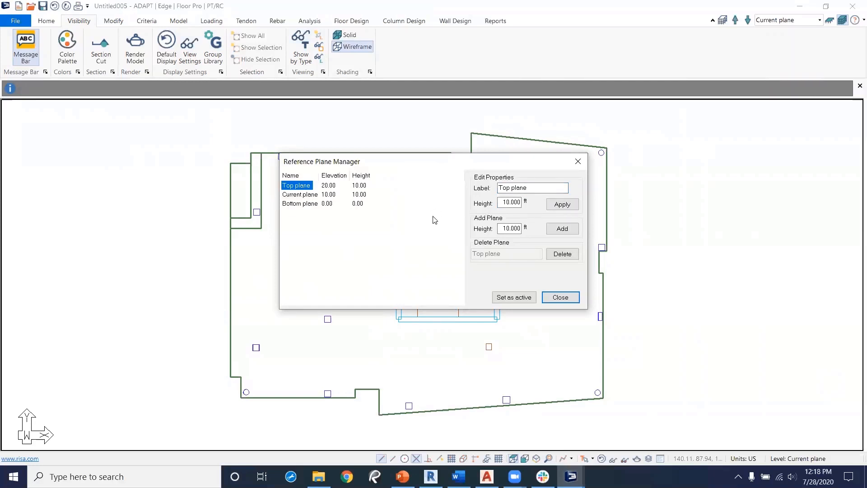
left_click(563, 229)
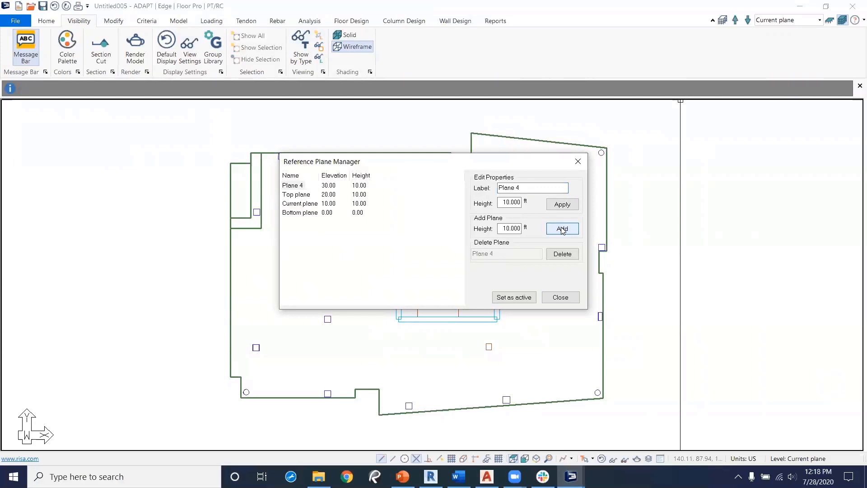
Step: Add another 10 ft plane above Plane 4, close the plane manager, and show all planes in a multi-level front view
left_click(562, 229)
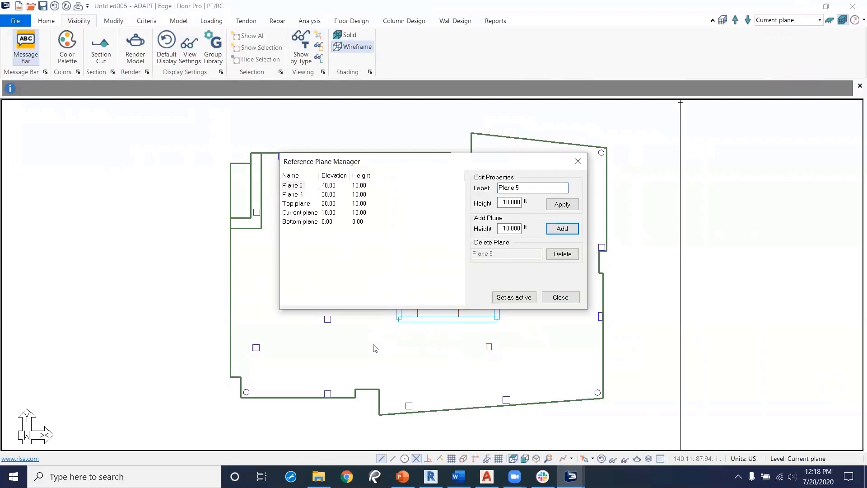
left_click(568, 302)
middle_click_drag(527, 328, 531, 273)
scroll(528, 274, "down", 2)
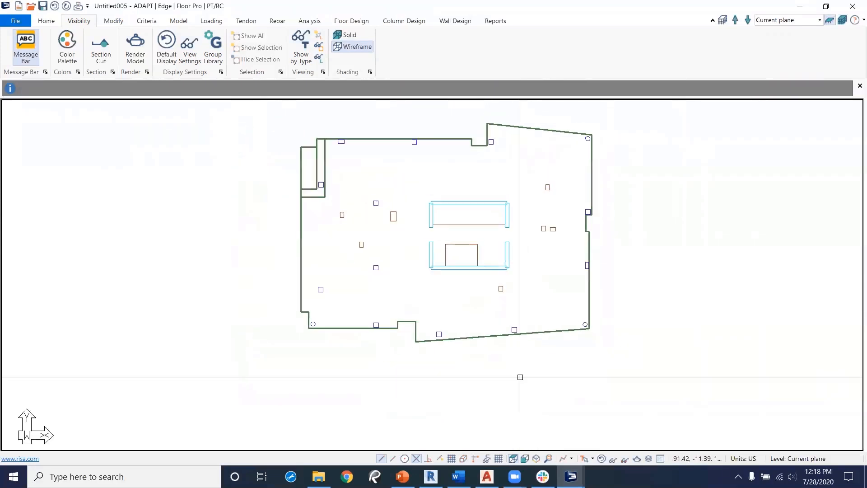
left_click(525, 458)
scroll(462, 321, "down", 3)
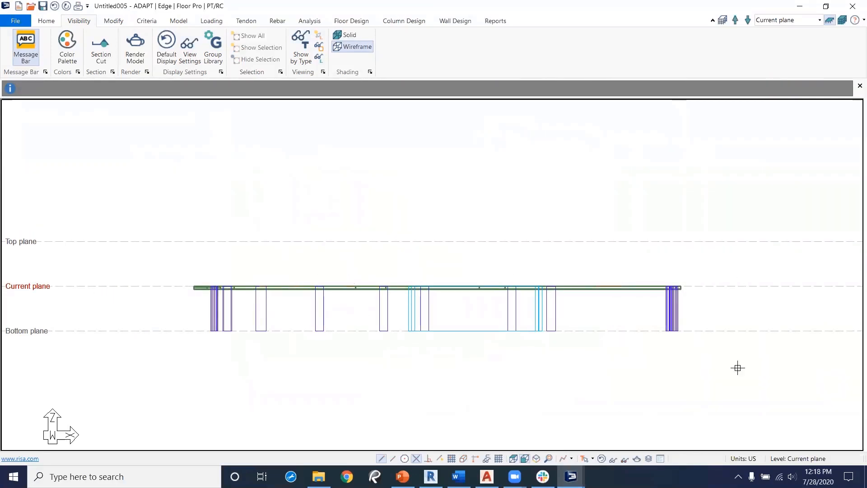
left_click(842, 20)
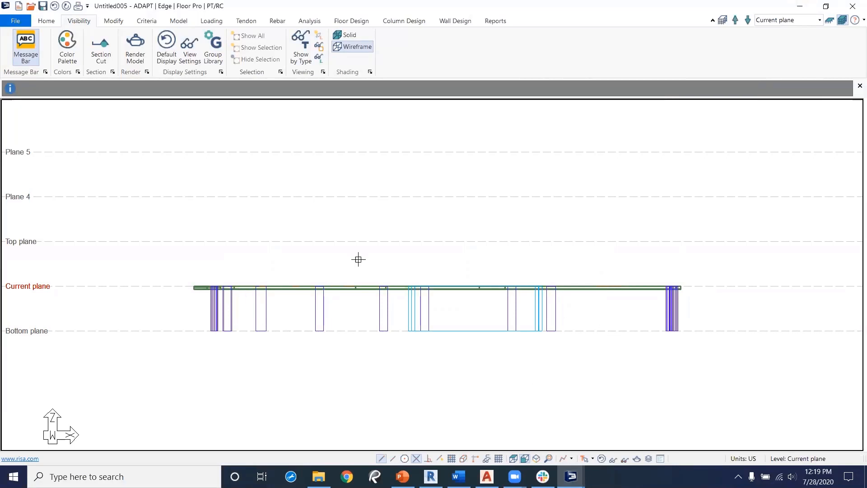
Step: Select all components on the current plane and copy them vertically up 3 times to the existing planes
left_click_drag(708, 215, 164, 354)
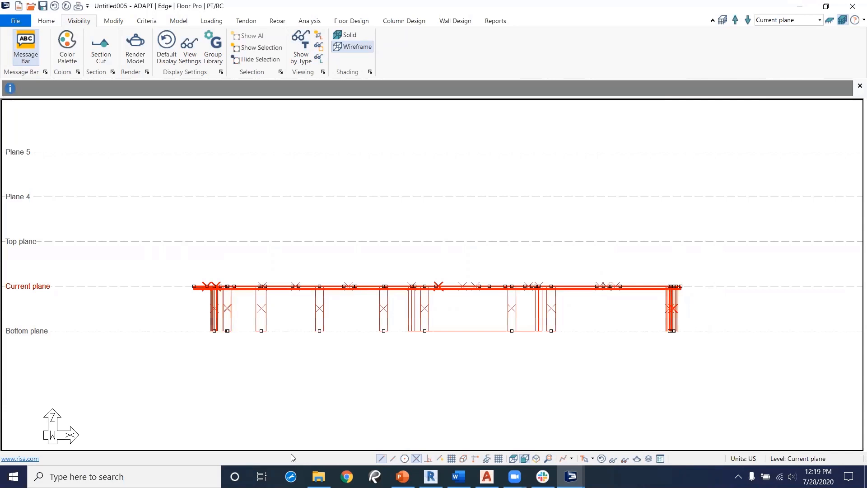
left_click(113, 21)
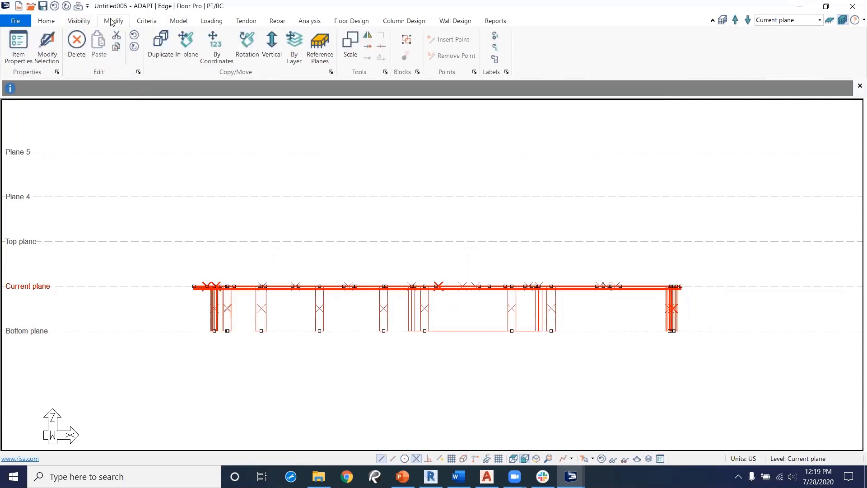
left_click(272, 52)
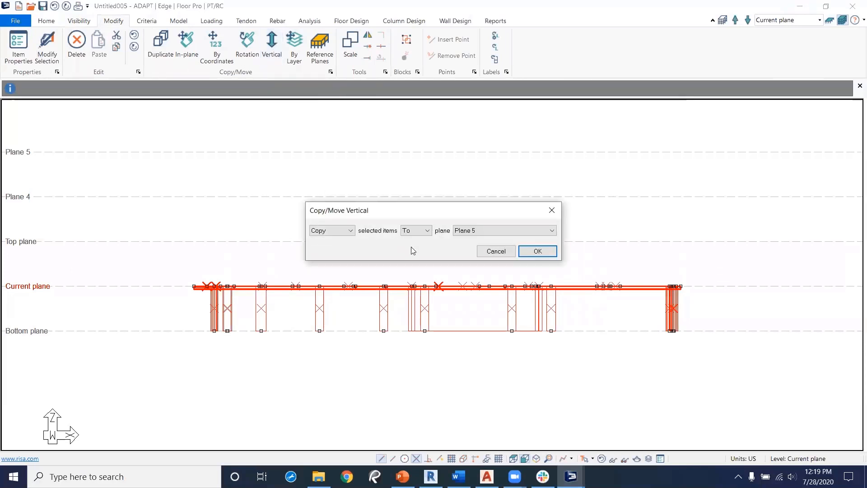
left_click(418, 230)
left_click(429, 247)
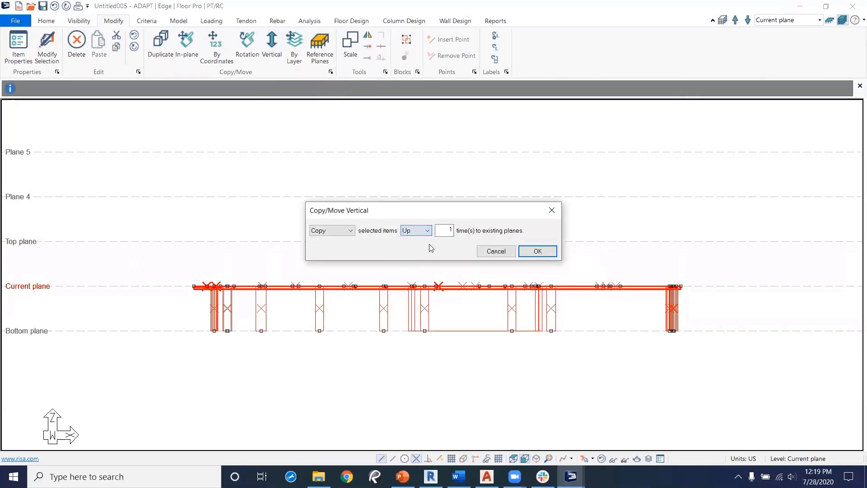
left_click_drag(446, 230, 468, 229)
type("3")
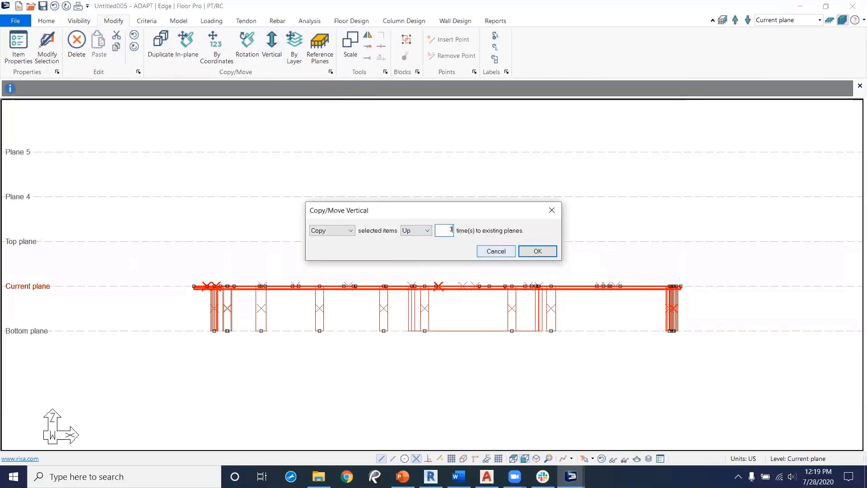
left_click(545, 251)
left_click(300, 369)
middle_click_drag(636, 283, 642, 317)
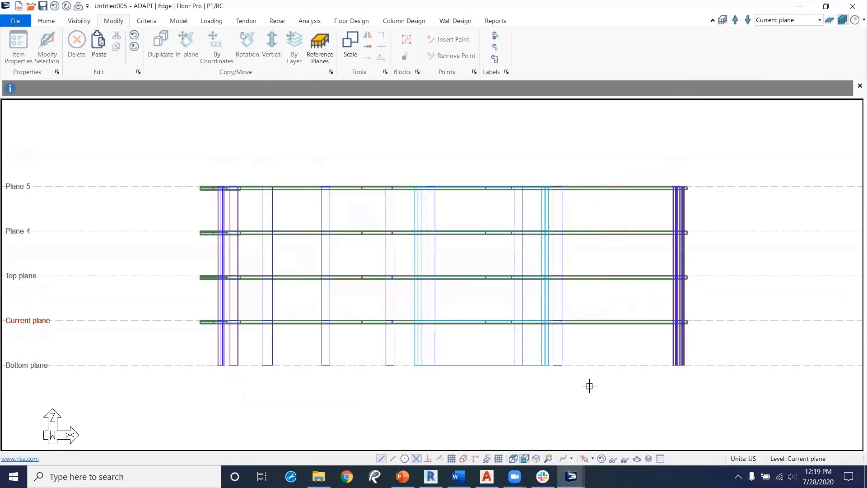
Step: Inspect the stacked floors in the 3D solid model, then return to single-level mode in plan view
left_click(640, 459)
mouse_move(396, 343)
left_mouse_down()
mouse_move(387, 313)
mouse_move(430, 310)
mouse_move(389, 333)
mouse_move(426, 339)
mouse_move(408, 333)
left_mouse_up()
left_click_drag(492, 331, 844, 135)
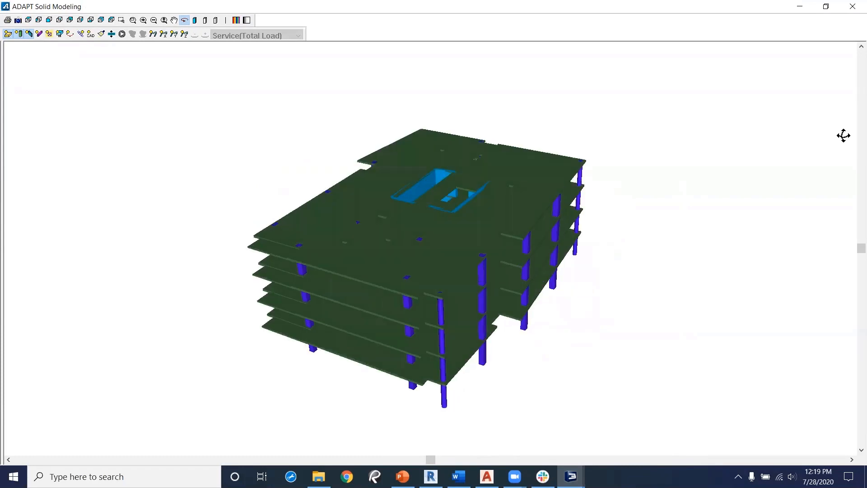
left_click(853, 6)
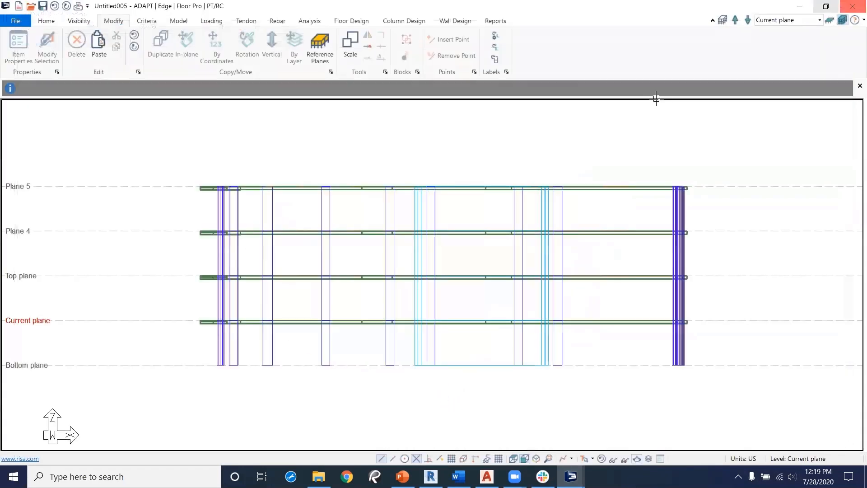
left_click(830, 21)
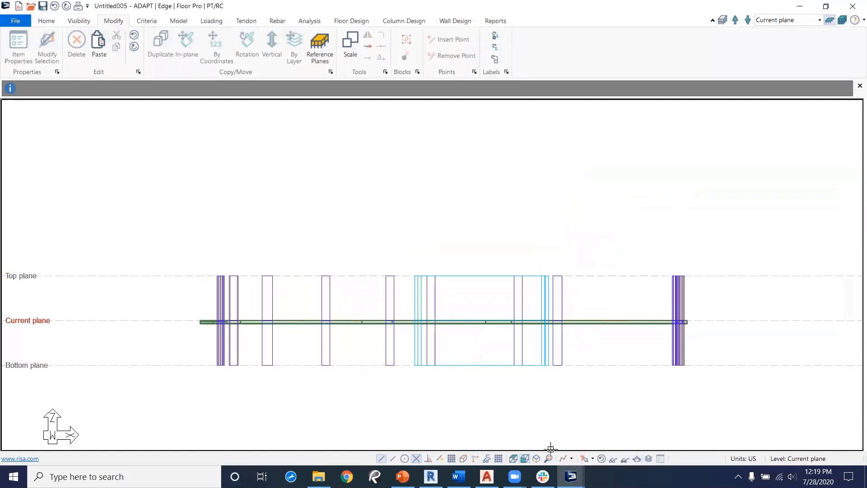
left_click(513, 459)
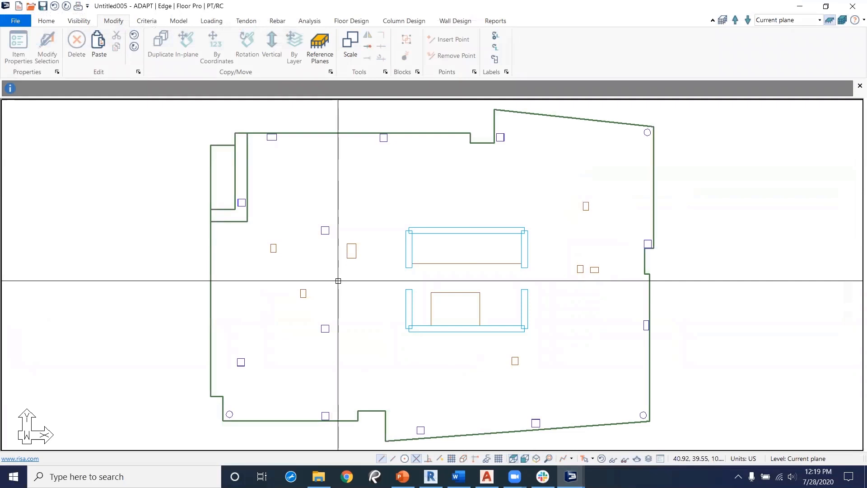
Step: Review the concrete, rebar and prestressing material properties
left_click(147, 25)
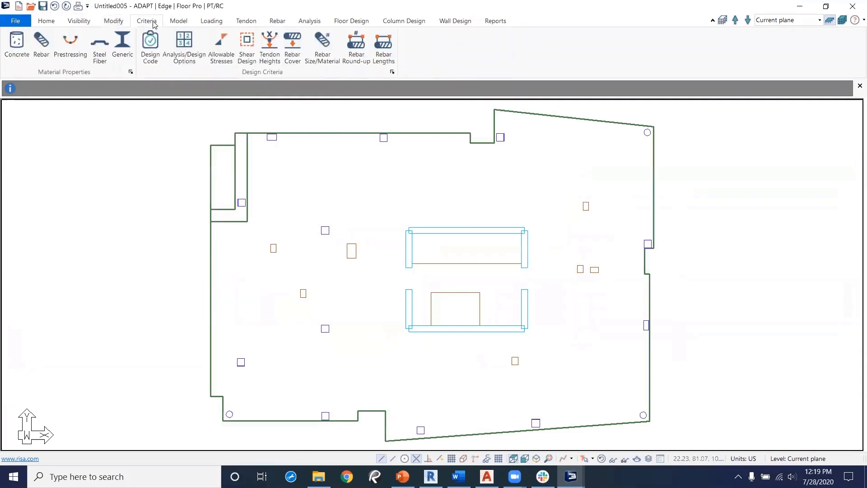
left_click(11, 52)
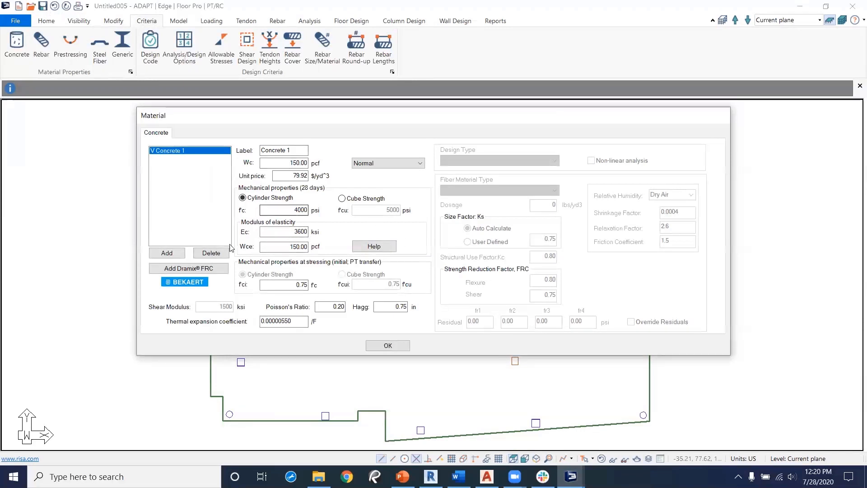
left_click(389, 345)
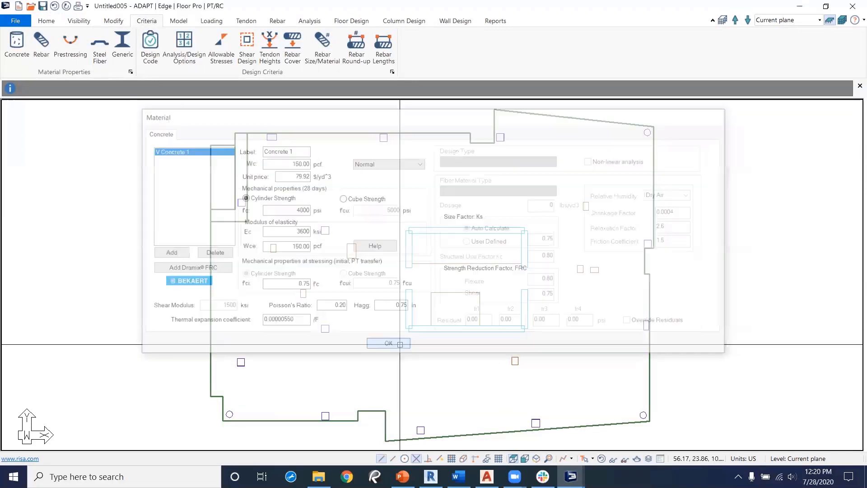
left_click(41, 53)
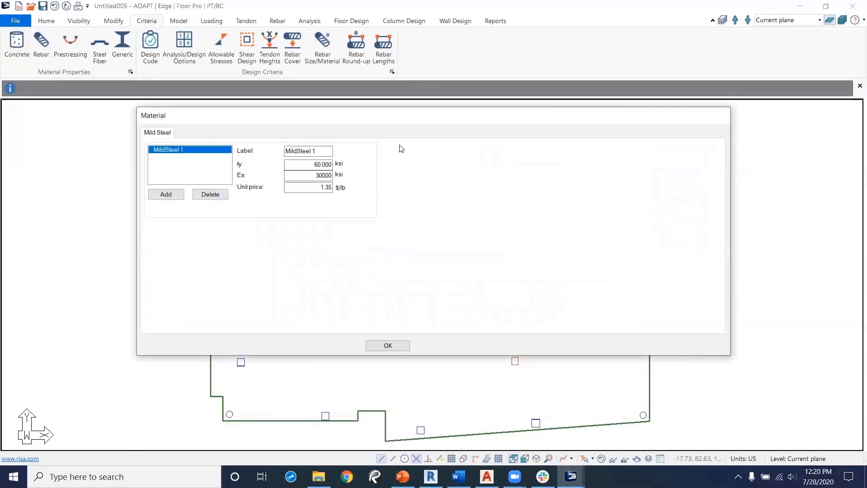
left_click(387, 346)
left_click(62, 60)
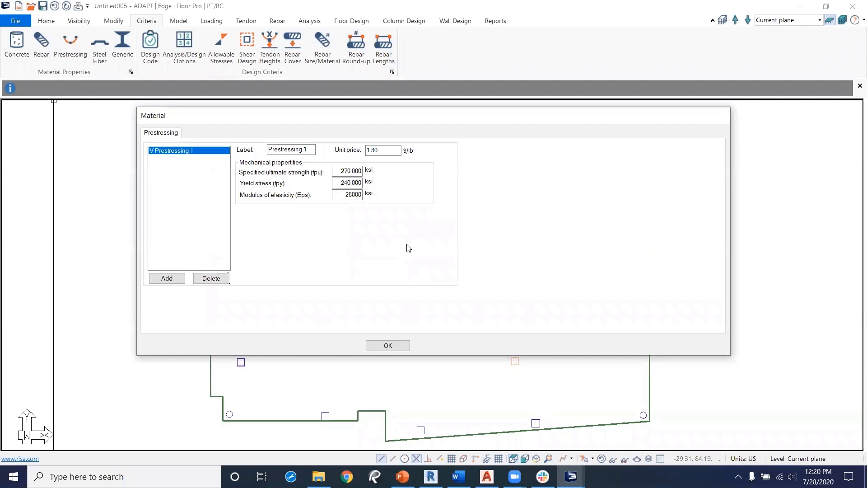
left_click(388, 345)
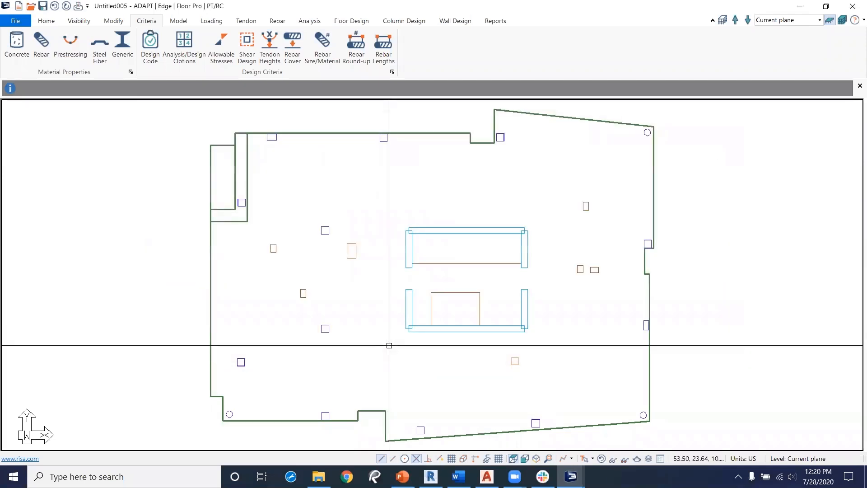
Step: Open the design criteria and review its tabs for the two-way slab, one-way slab and beam criteria
left_click(152, 48)
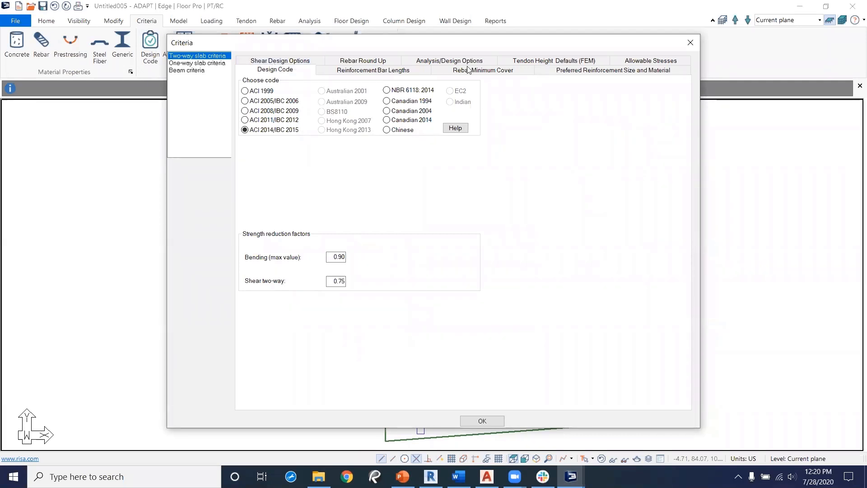
left_click(539, 67)
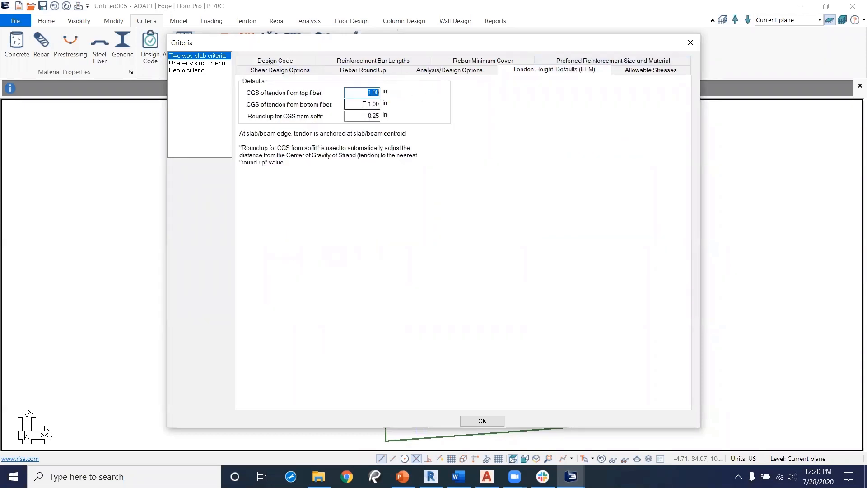
left_click(622, 71)
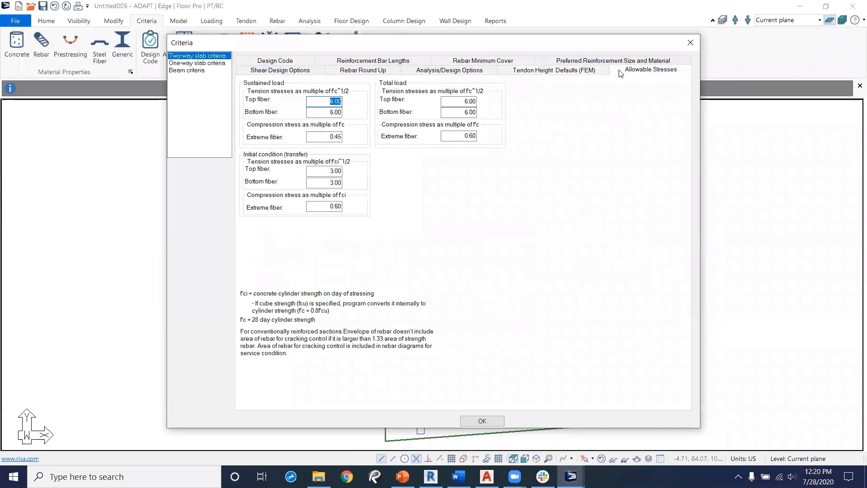
left_click(590, 64)
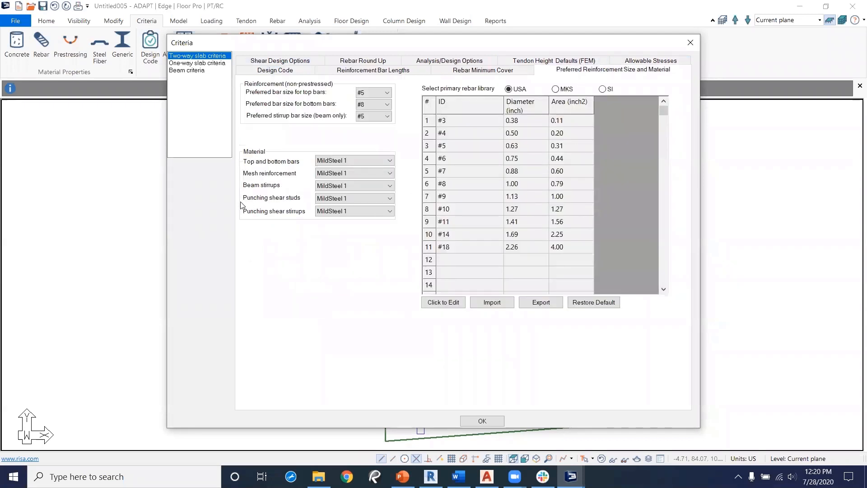
left_click(289, 62)
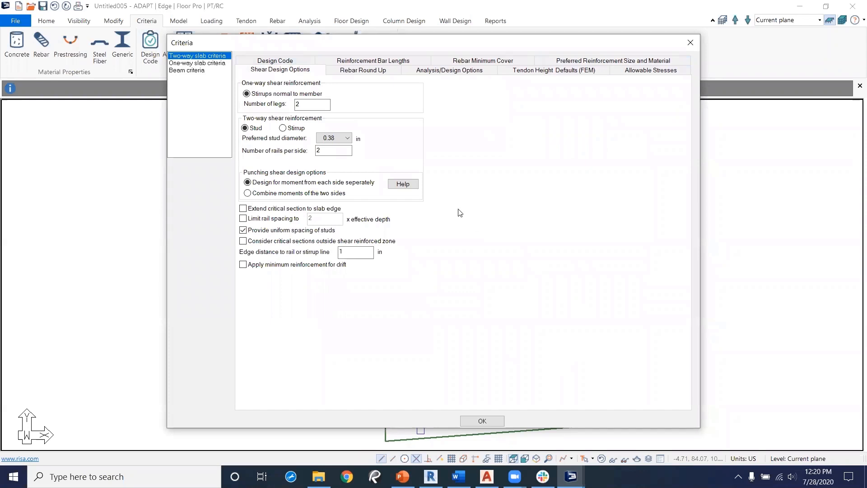
left_click(203, 63)
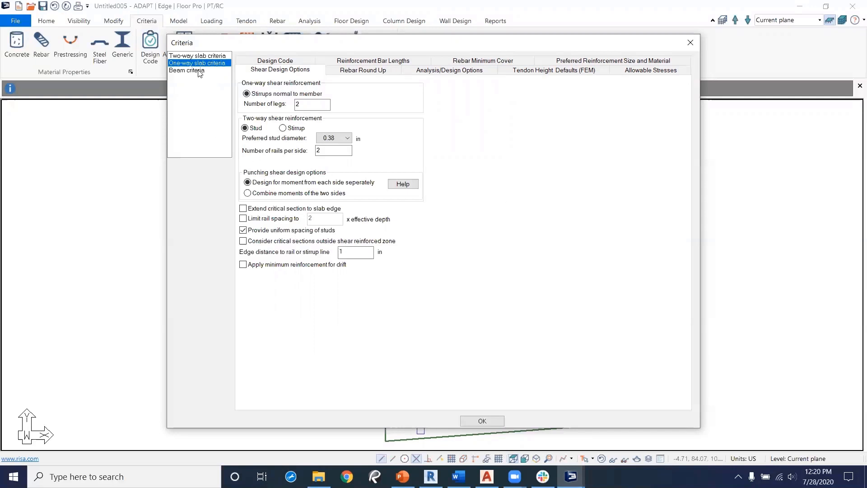
left_click(198, 71)
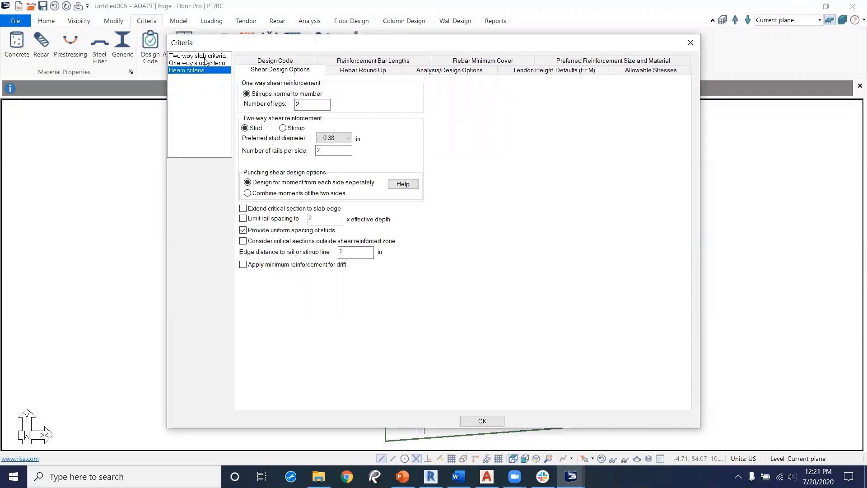
left_click(205, 56)
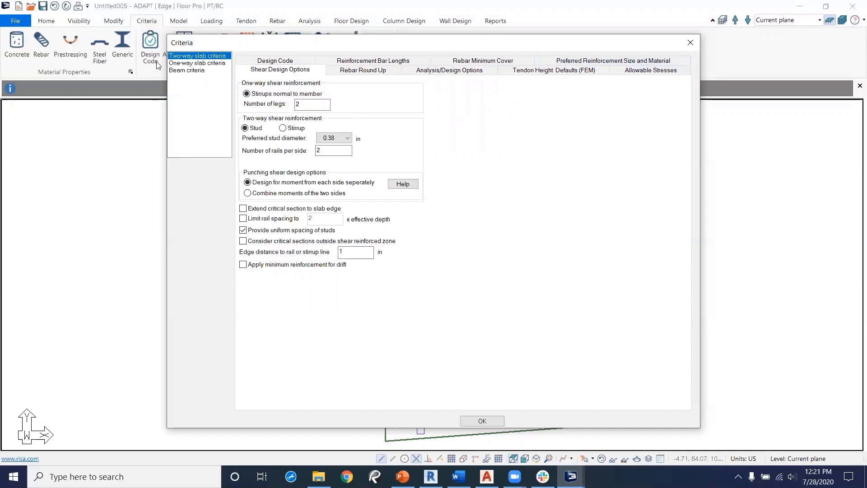
left_click(196, 71)
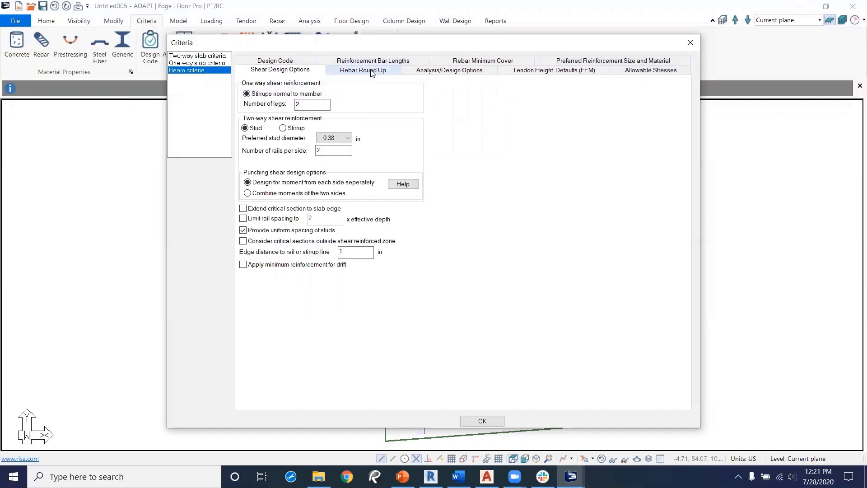
Step: Set the beam criteria's preferred bottom bar size to #10 and close the criteria dialog
left_click(581, 64)
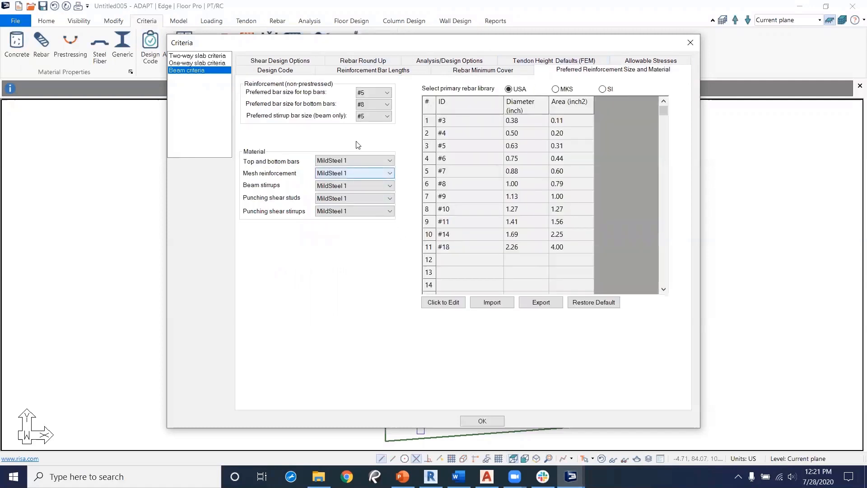
left_click(387, 104)
left_click(373, 165)
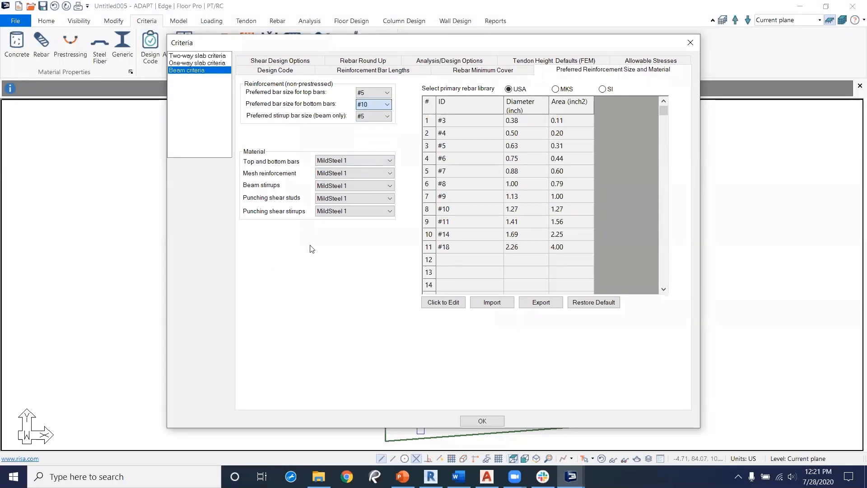
left_click(197, 56)
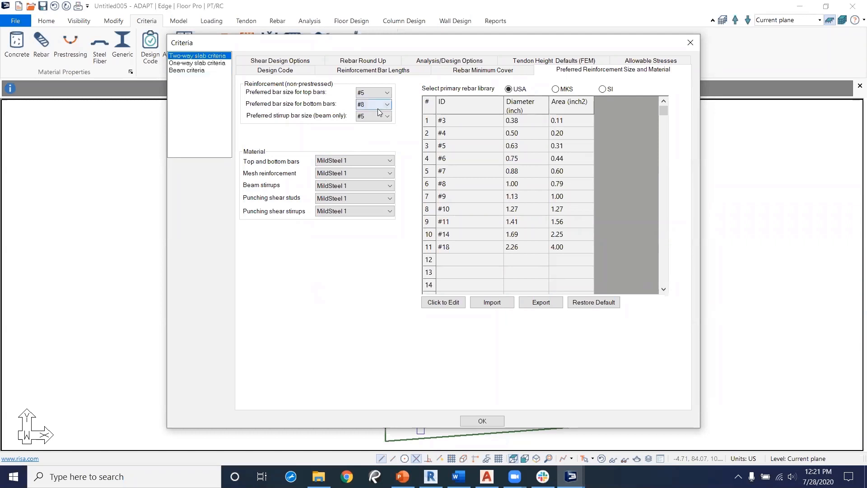
left_click(181, 71)
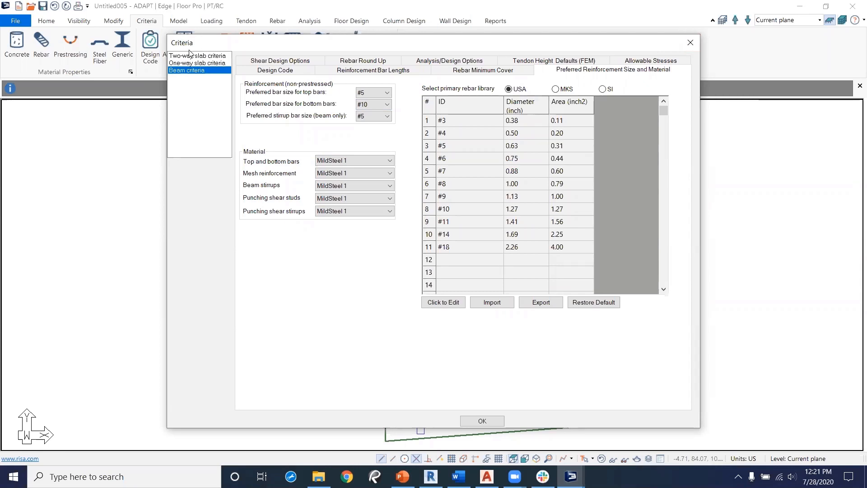
left_click(690, 43)
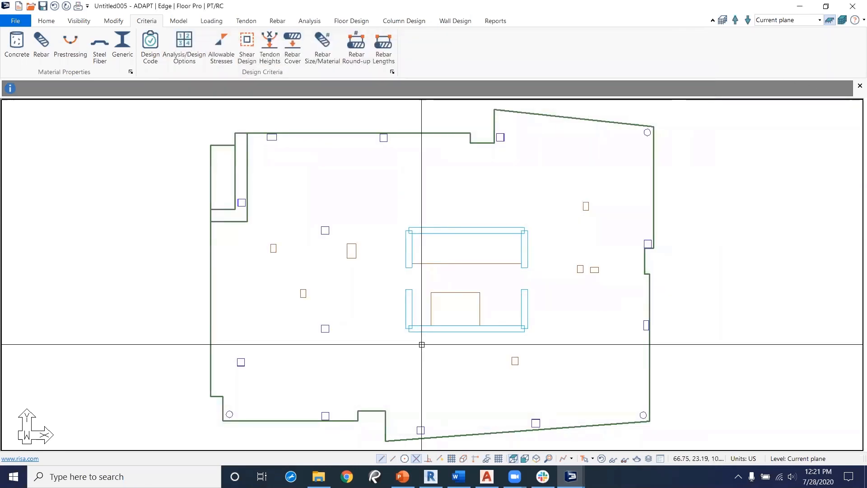
middle_click_drag(229, 286, 262, 290)
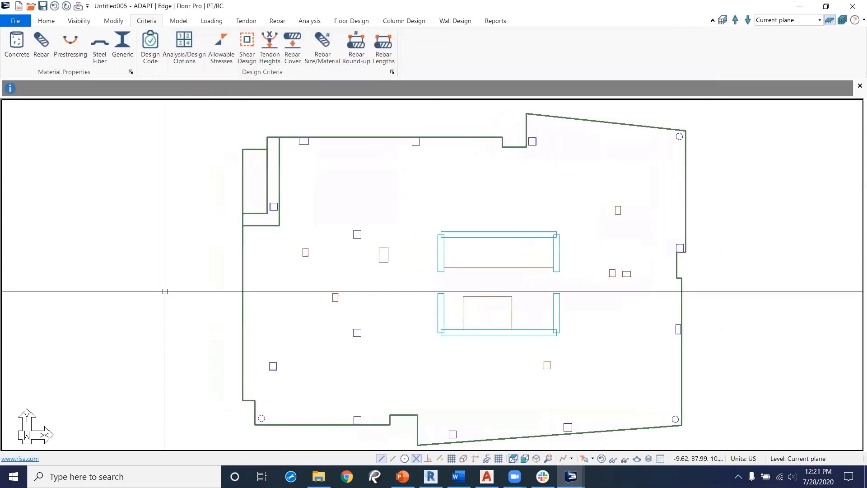
Step: Place two point loads on the slab
left_click(210, 22)
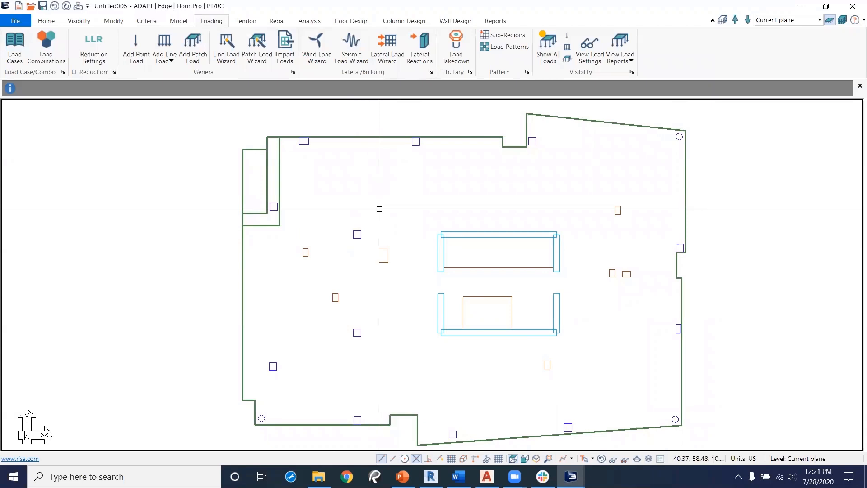
left_click(135, 45)
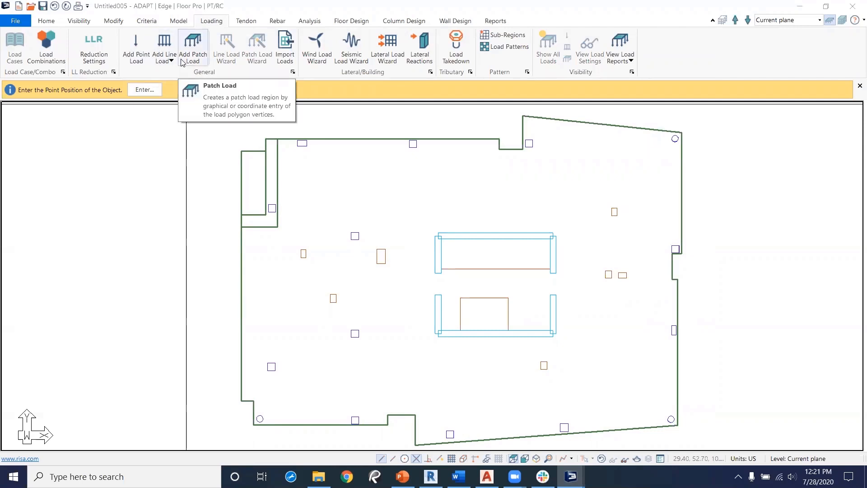
left_click(366, 189)
left_click(458, 194)
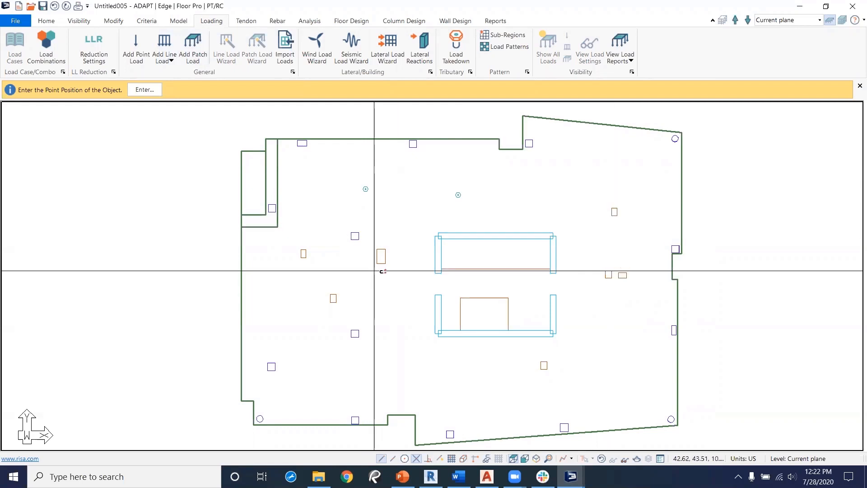
right_click(408, 214)
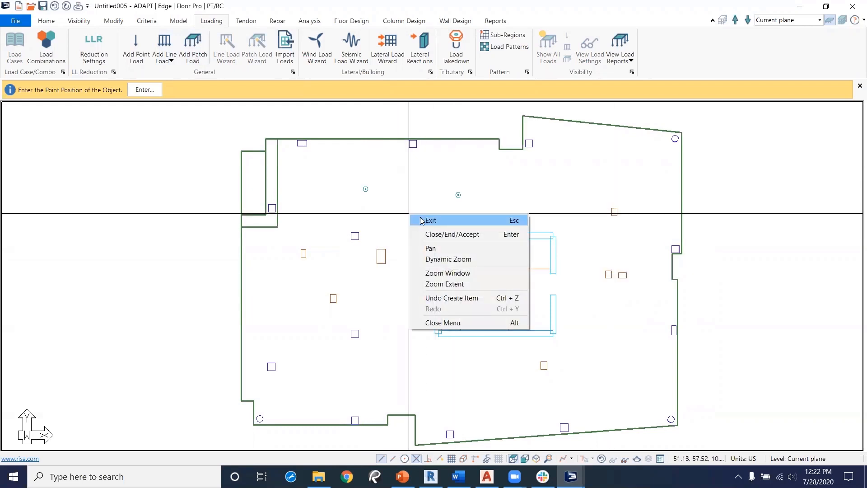
left_click(421, 220)
Step: Review a point load's general and load properties, then delete both point loads
double_click(458, 195)
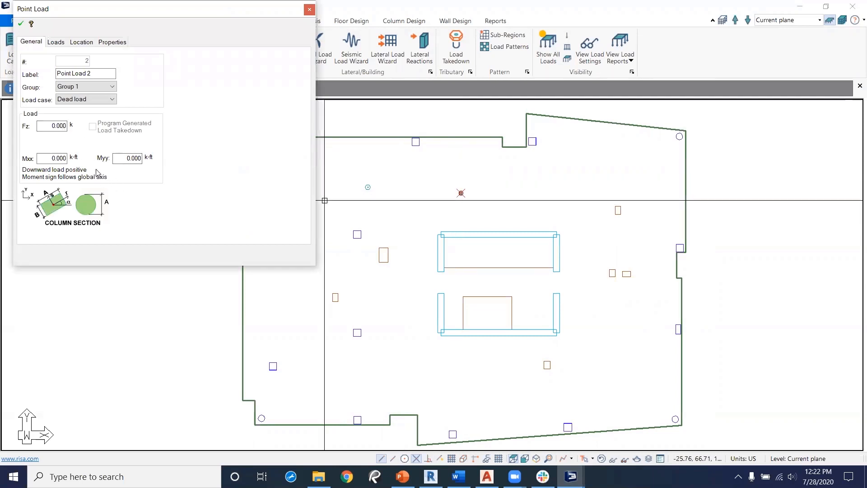
left_click(56, 42)
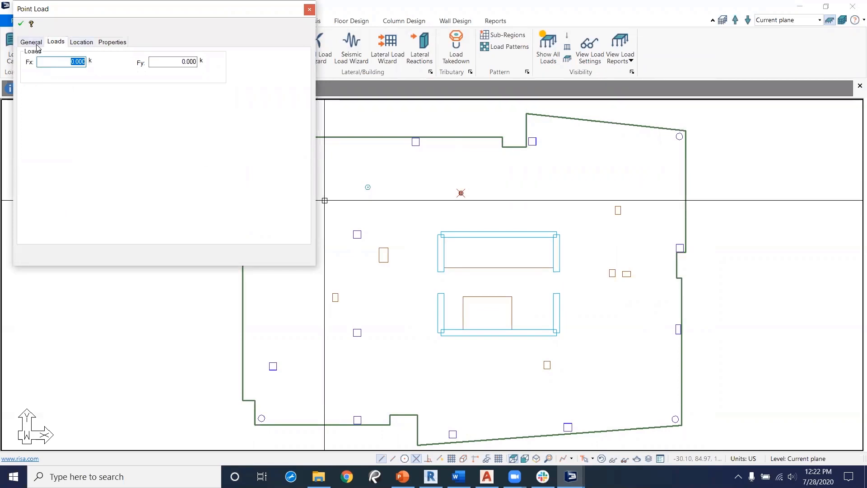
left_click(309, 9)
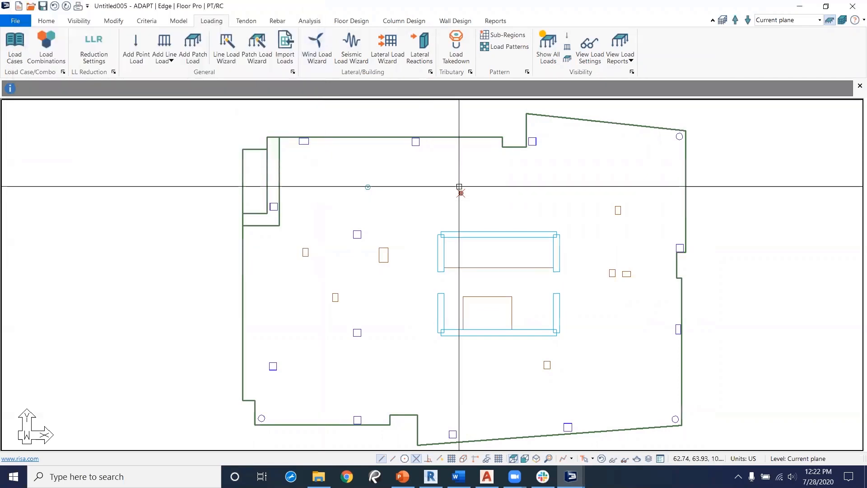
left_click_drag(483, 176, 357, 195)
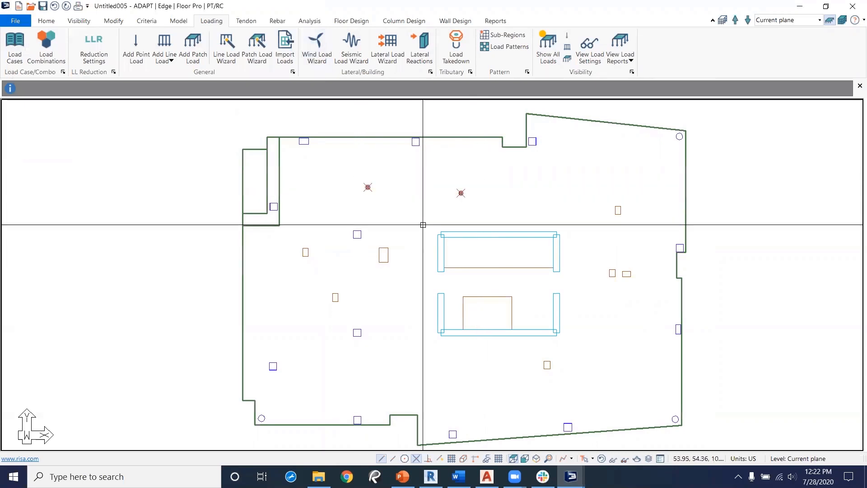
key("Delete")
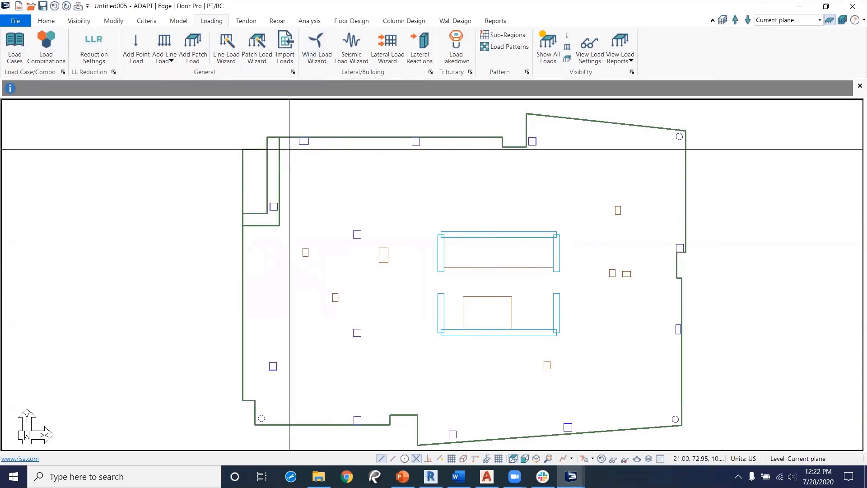
Step: Select the slab and create an automatic dead load patch of .015 ksf over it
left_click(273, 137)
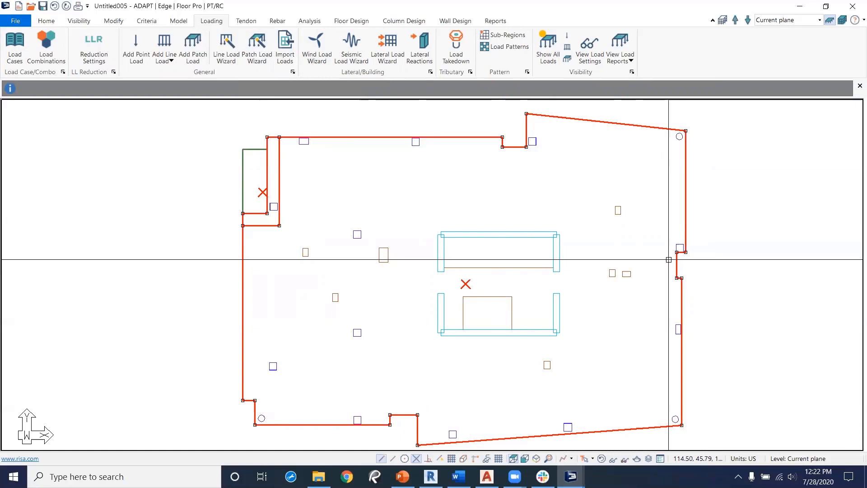
left_click(258, 50)
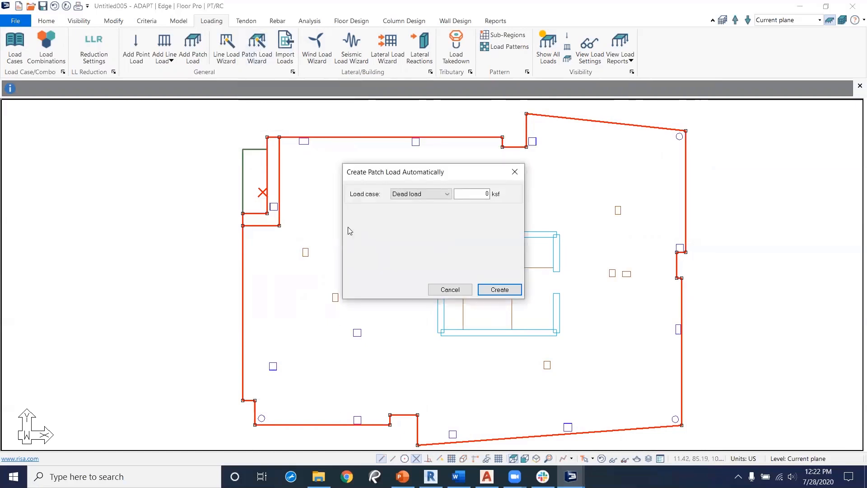
double_click(485, 194)
type(".015")
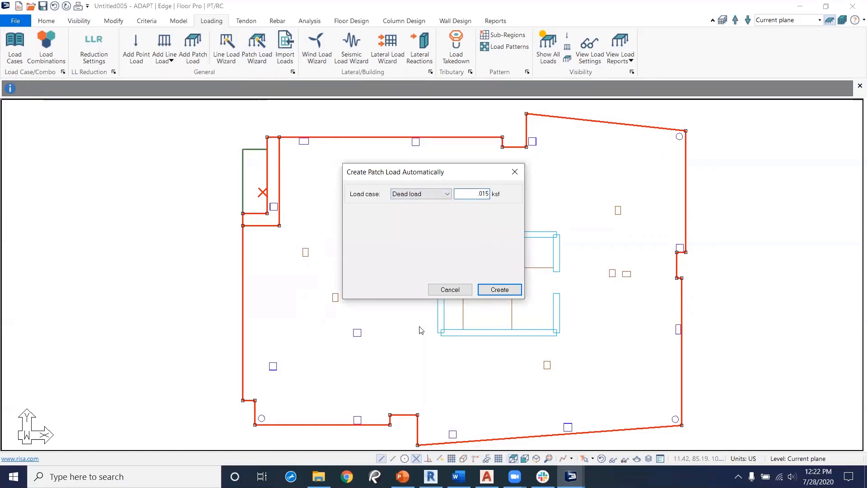
left_click(494, 294)
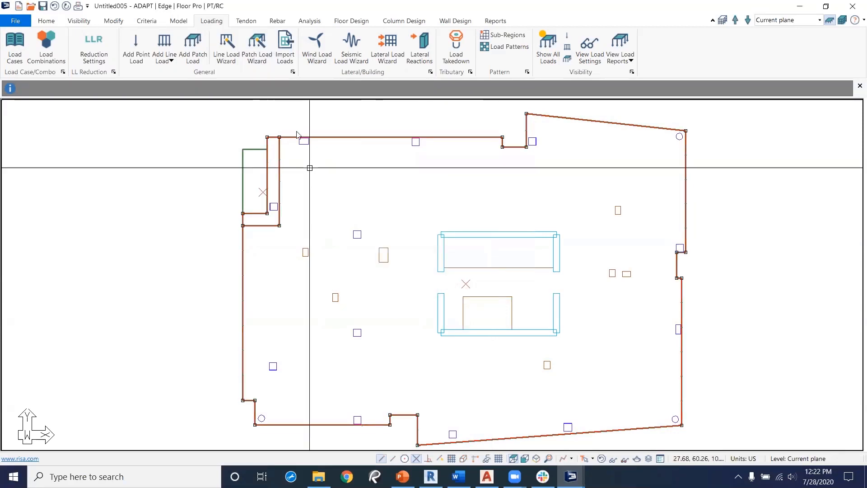
Step: Create a second automatic patch load over the slab for the Live load case at .04 ksf
left_click(255, 49)
left_click(420, 194)
left_click(404, 209)
double_click(471, 194)
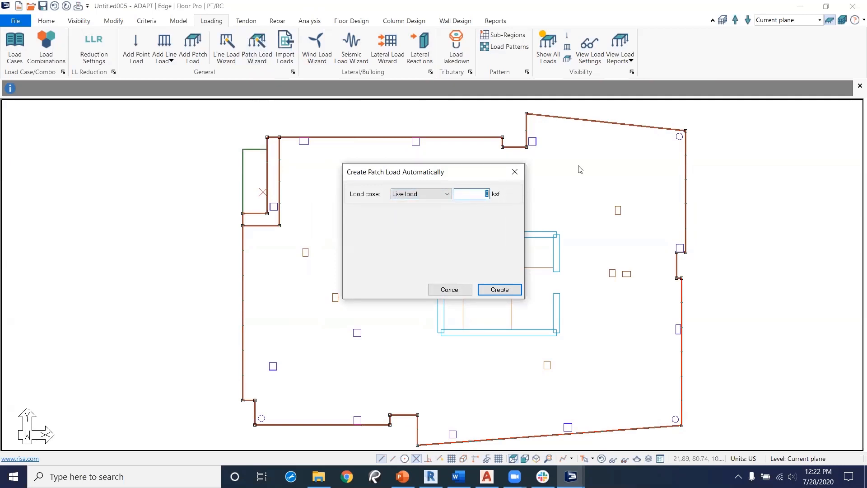
type(".04")
left_click(500, 290)
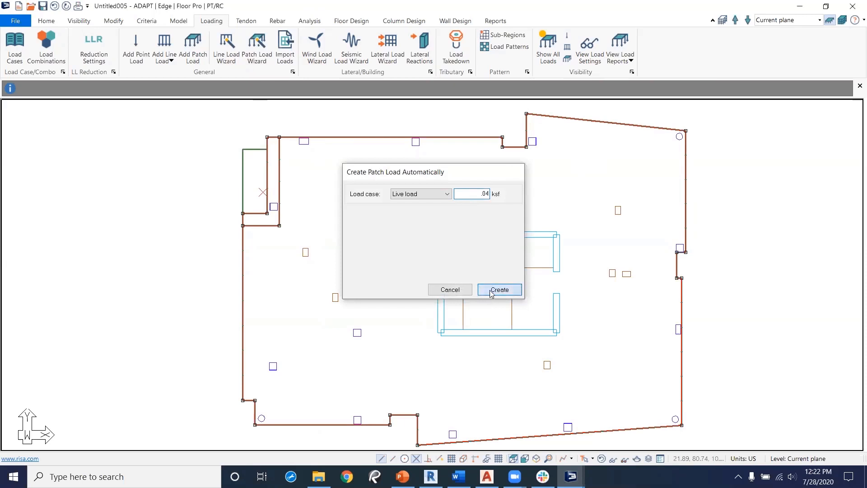
Step: Inspect the loaded model in the top-front-right 3D view and its view-item settings, then return to plan view
scroll(443, 289, "up", 3)
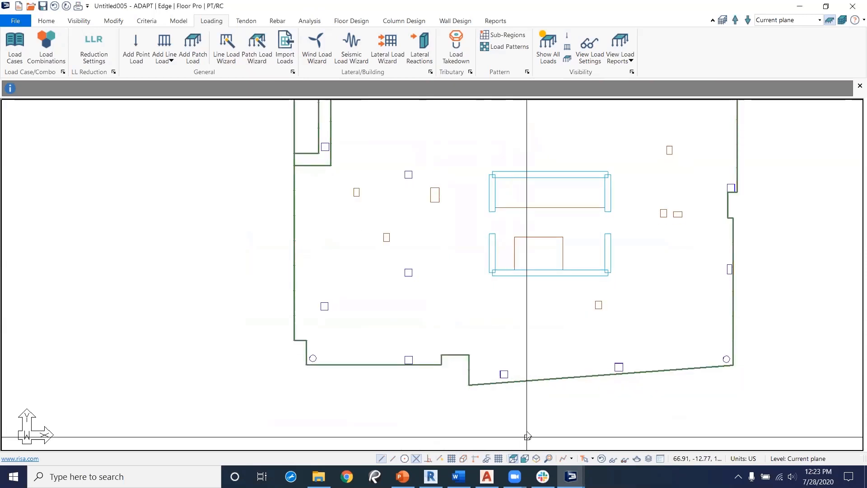
left_click(536, 459)
scroll(472, 395, "up", 3)
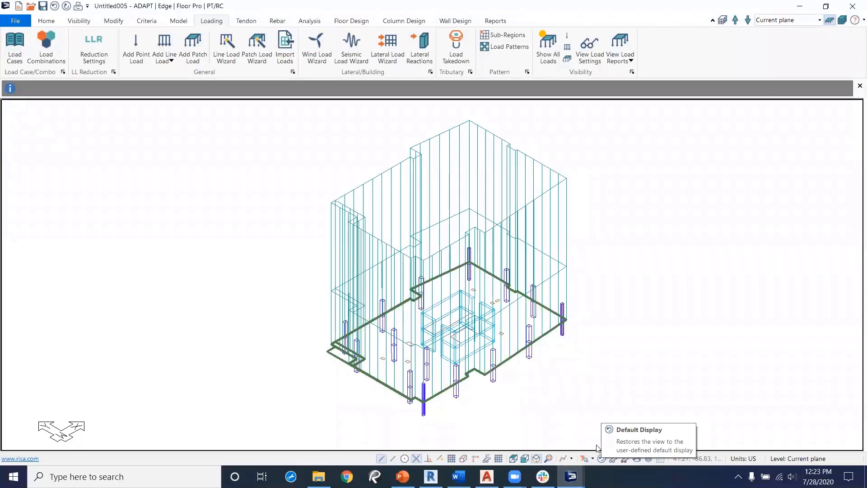
left_click(614, 460)
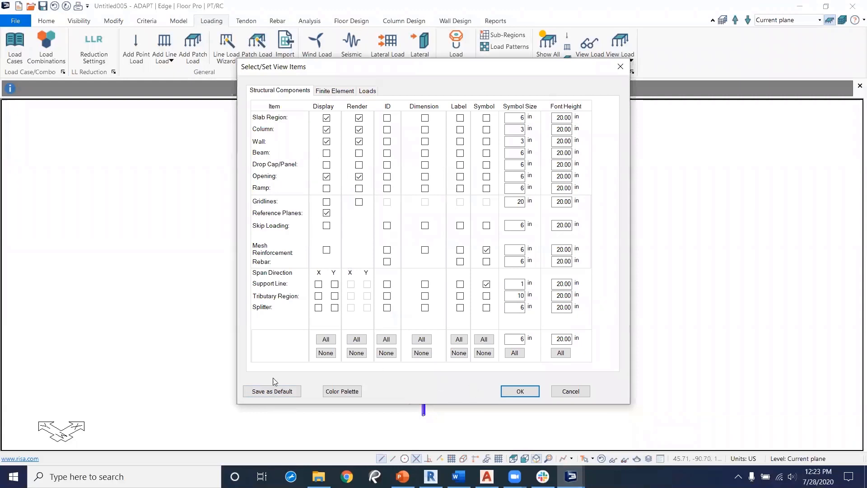
left_click(520, 392)
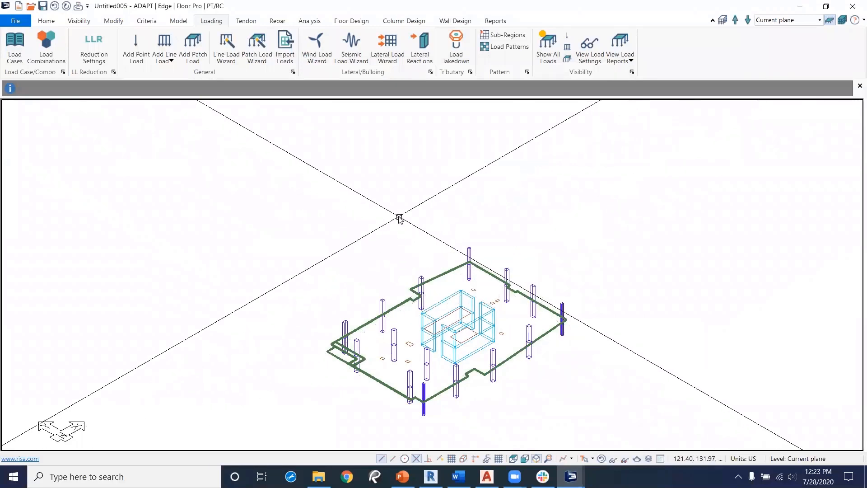
left_click(514, 459)
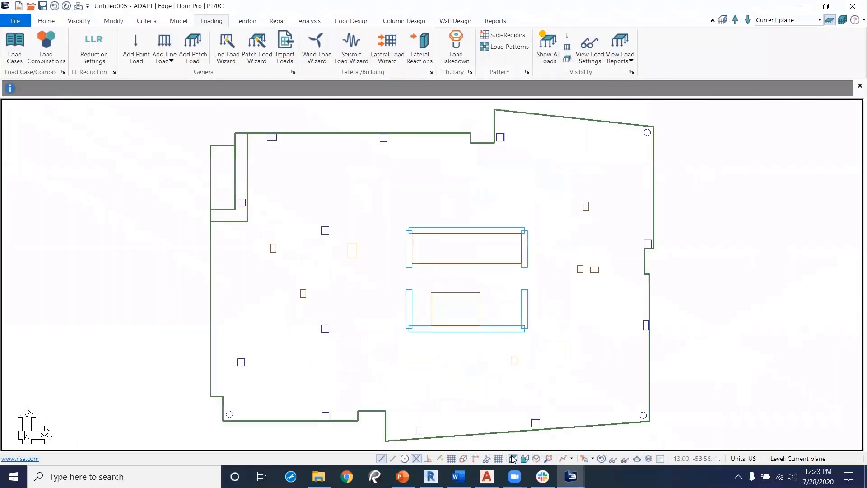
middle_click_drag(527, 259, 535, 279)
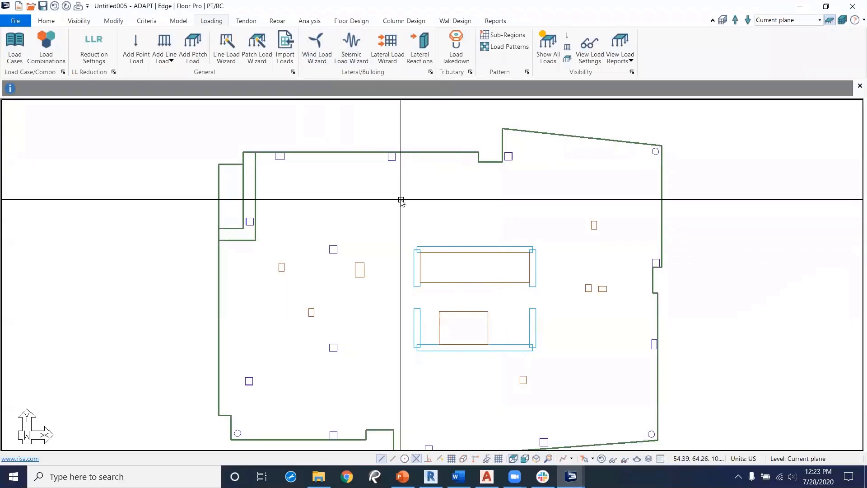
left_click(246, 22)
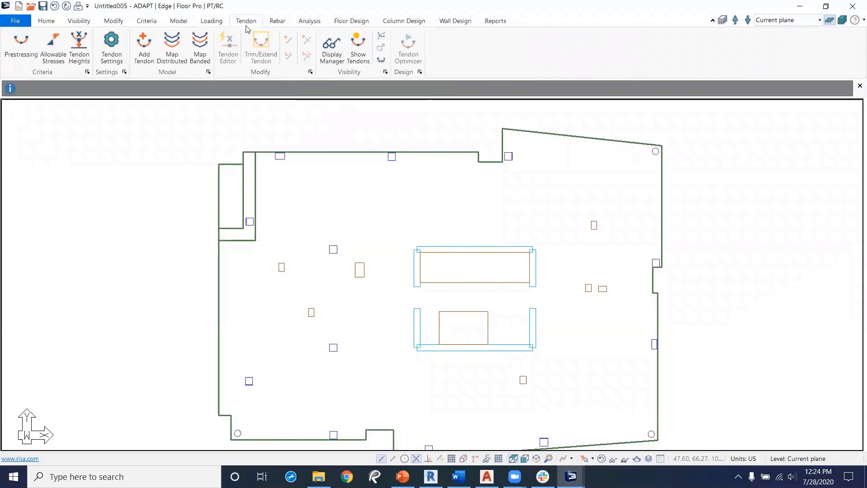
left_click(277, 21)
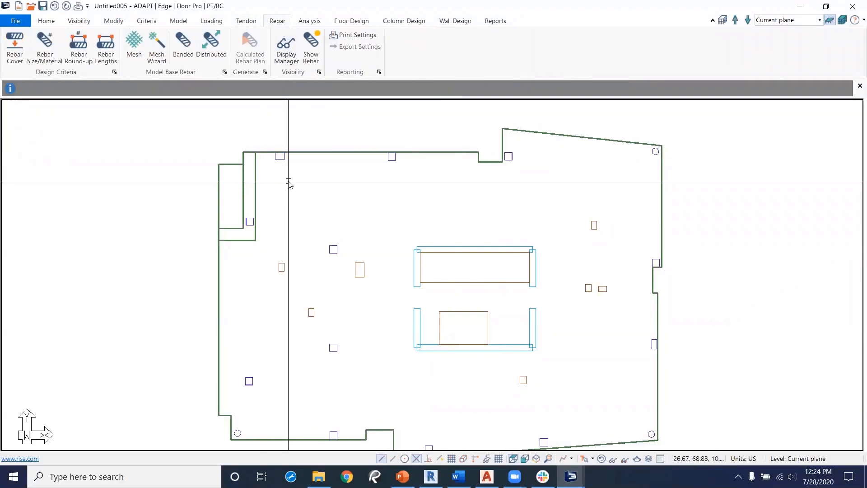
left_click(307, 22)
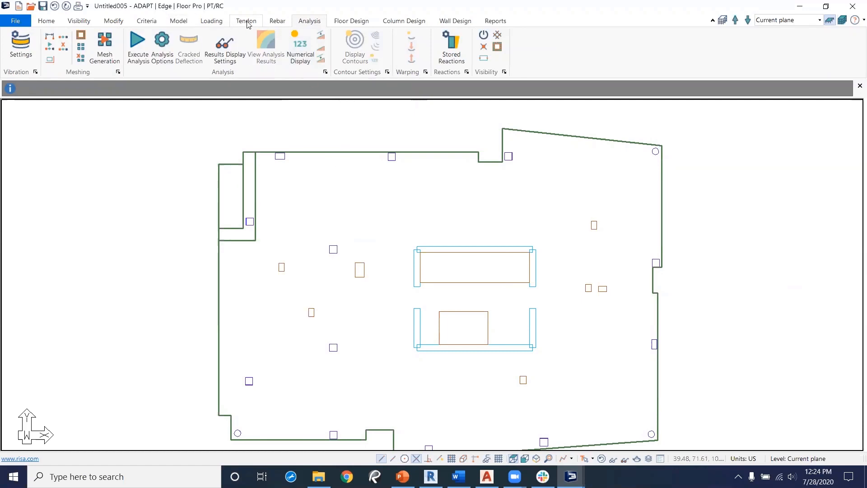
left_click(211, 22)
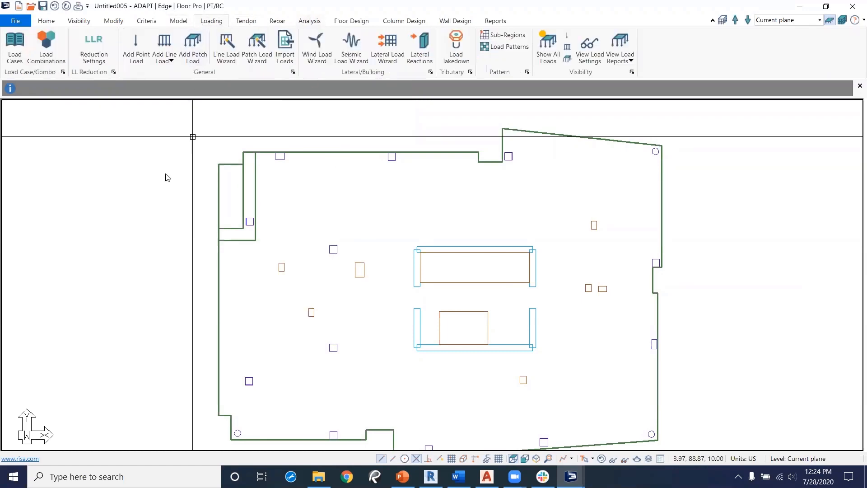
Step: Add a long-term deflection load combination with a creep and shrinkage factor of 3 and close the combinations list
left_click(47, 54)
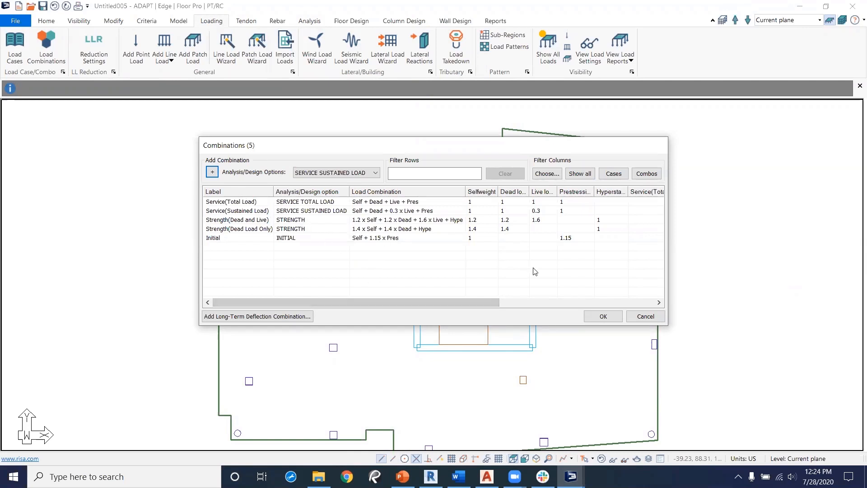
left_click(281, 316)
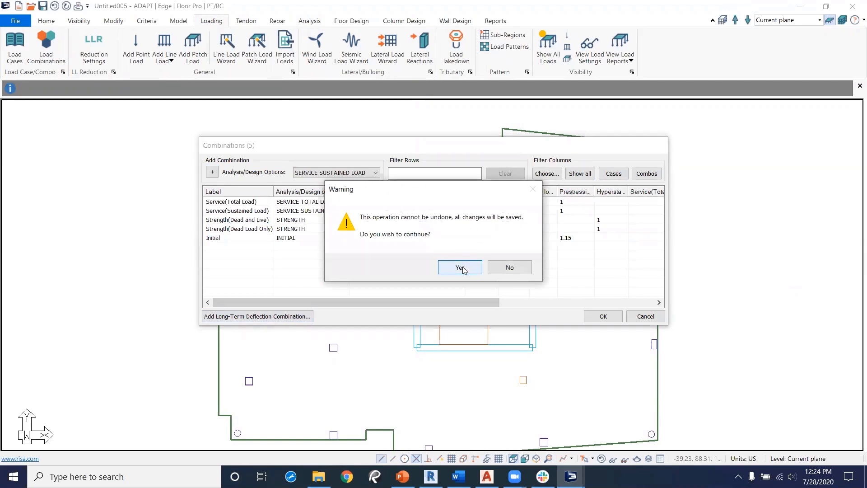
left_click(461, 268)
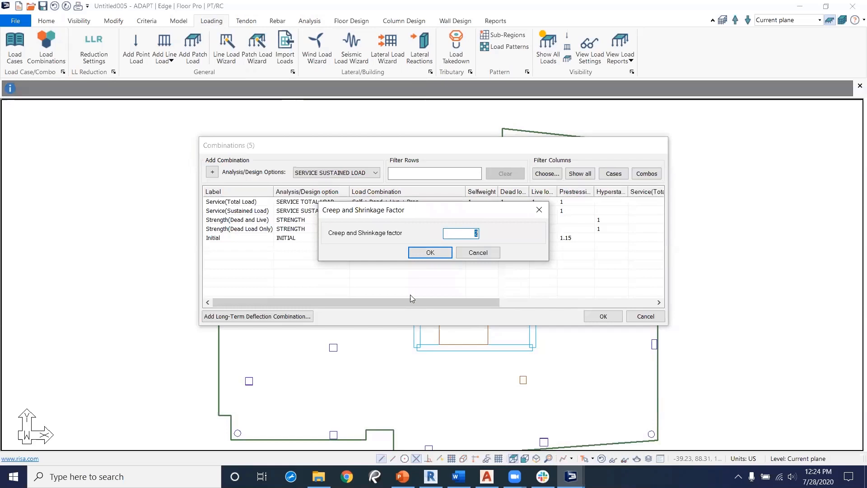
left_click(430, 253)
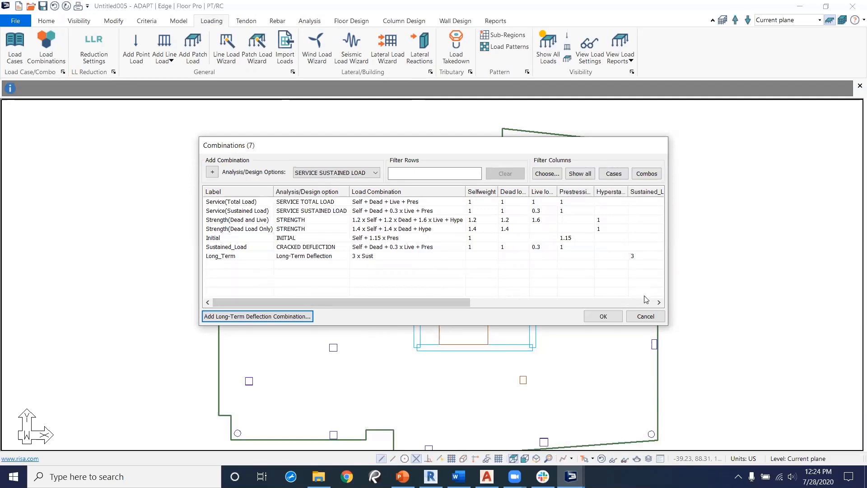
left_click(604, 316)
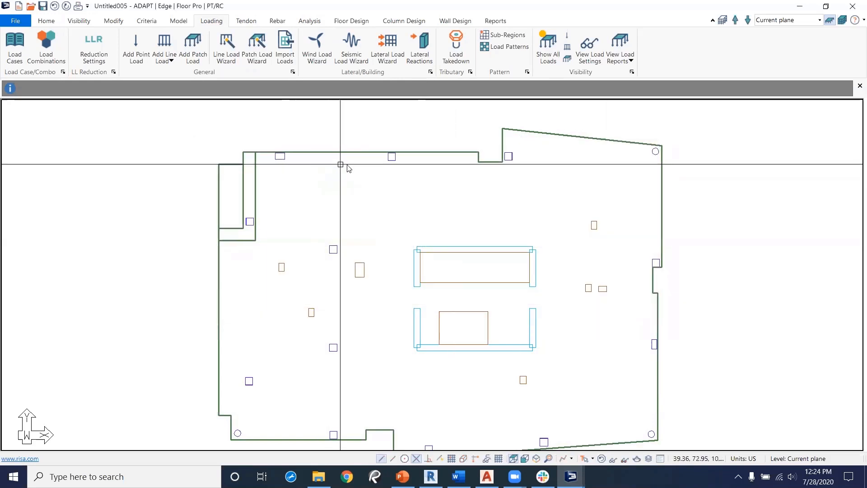
Step: Open the analysis options and the automatic mesh generation settings without running them
left_click(306, 22)
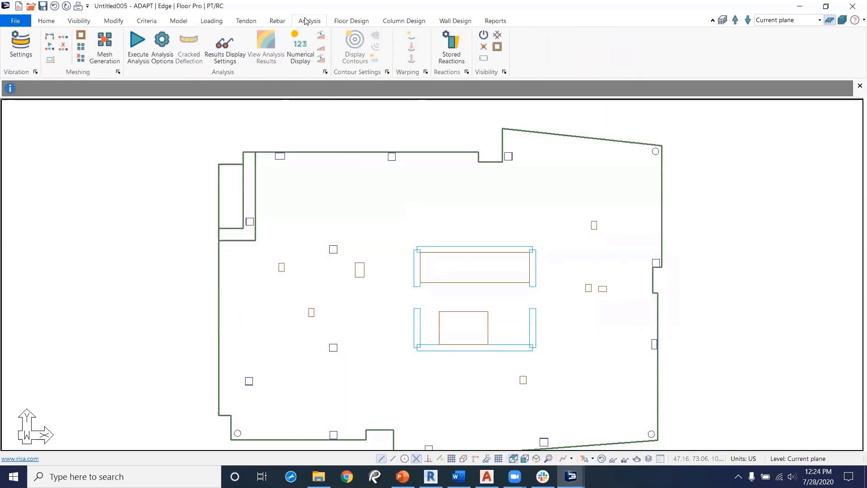
left_click(139, 44)
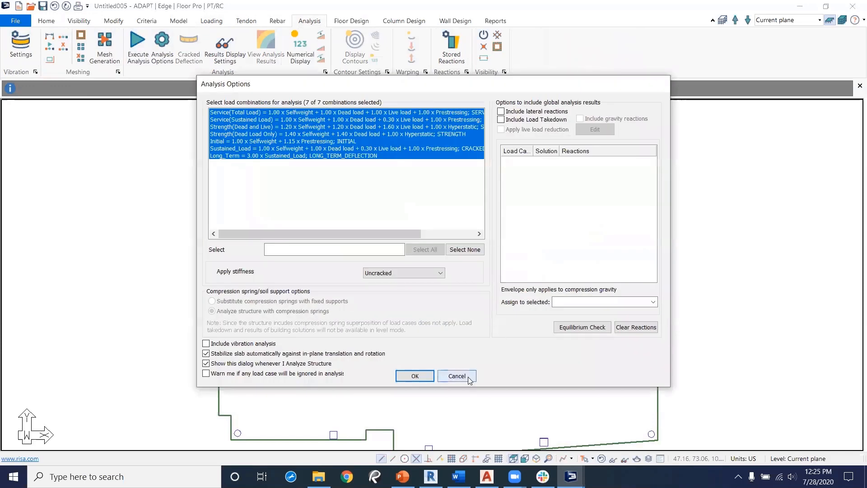
left_click(470, 372)
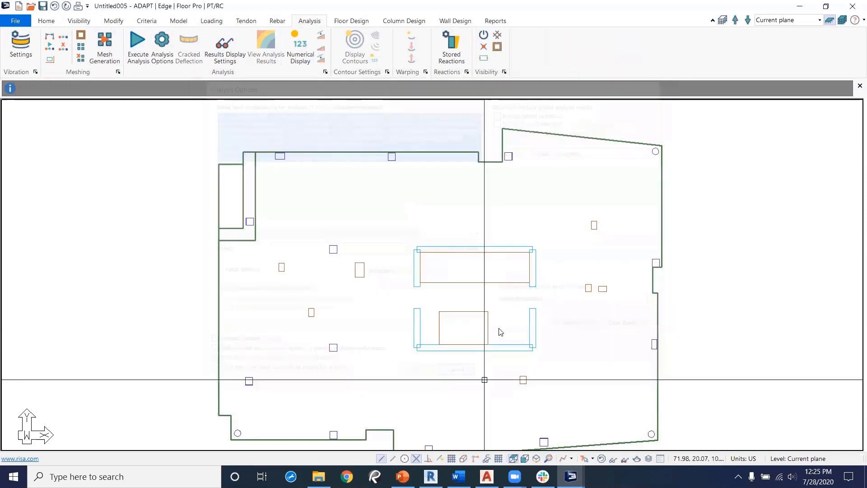
left_click(104, 50)
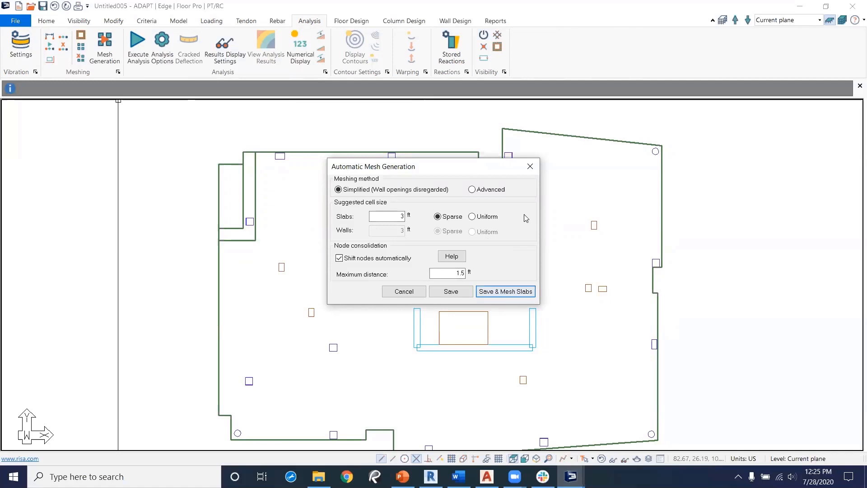
left_click(531, 168)
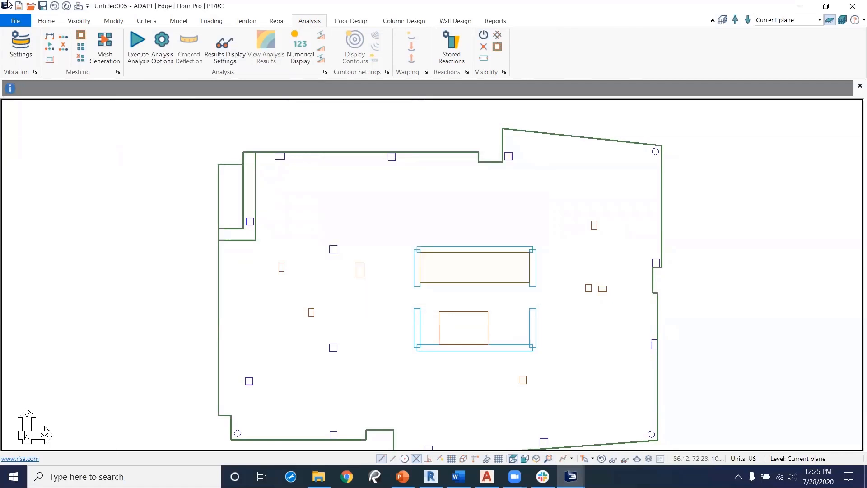
Step: Save the model under the file name Model1
left_click(14, 21)
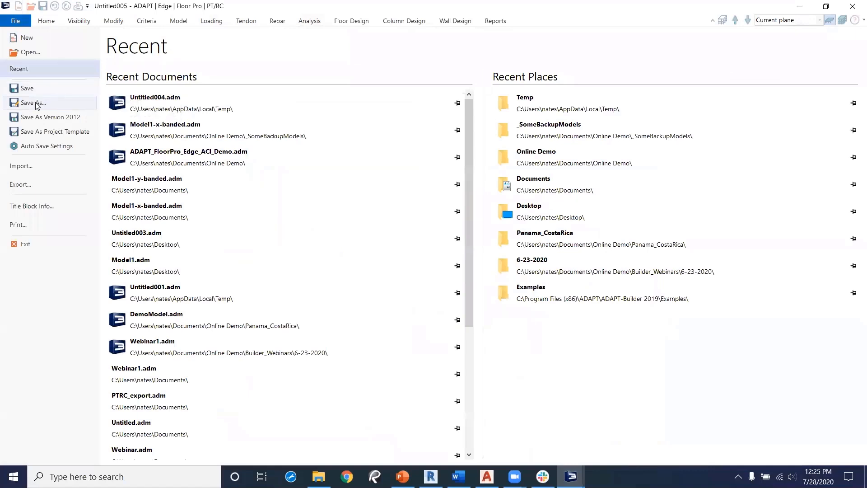
left_click(54, 102)
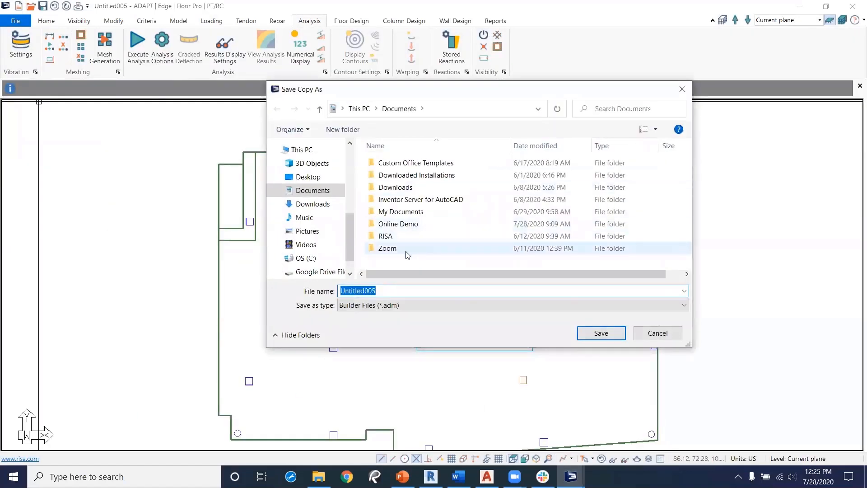
type("Mode")
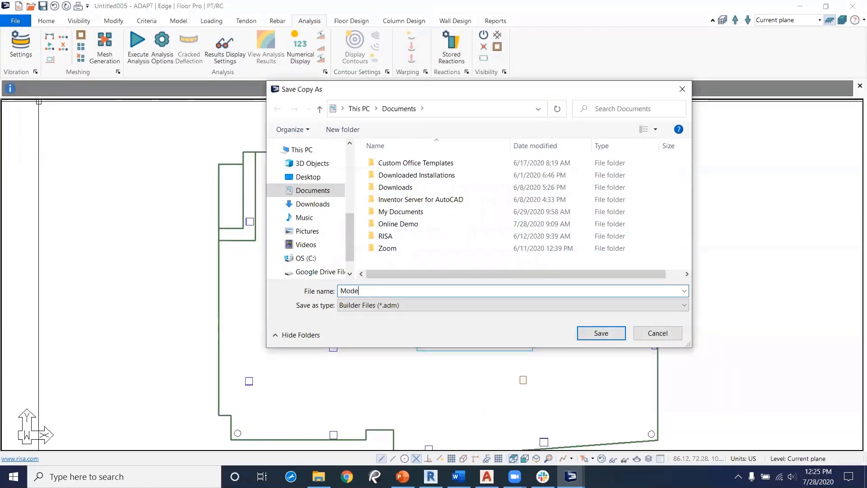
type("l1")
left_click(601, 333)
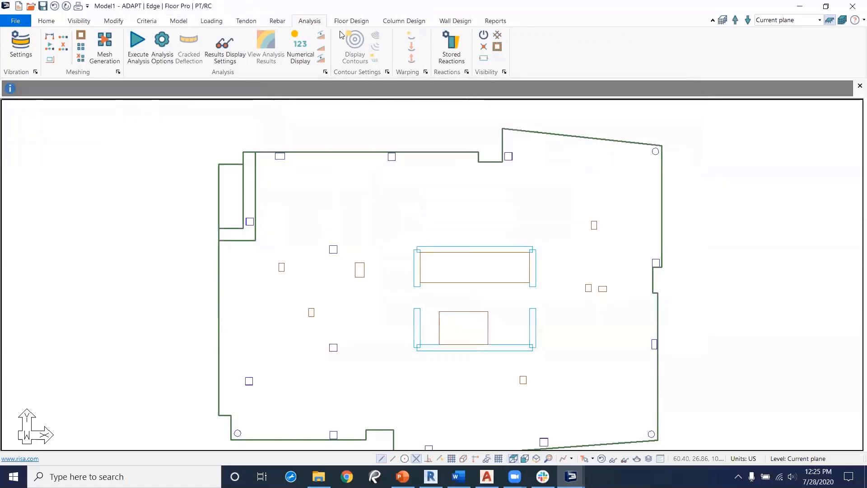
Step: Generate the automatic finite-element mesh for the slab, then hide the shell elements
left_click(104, 45)
left_click(498, 291)
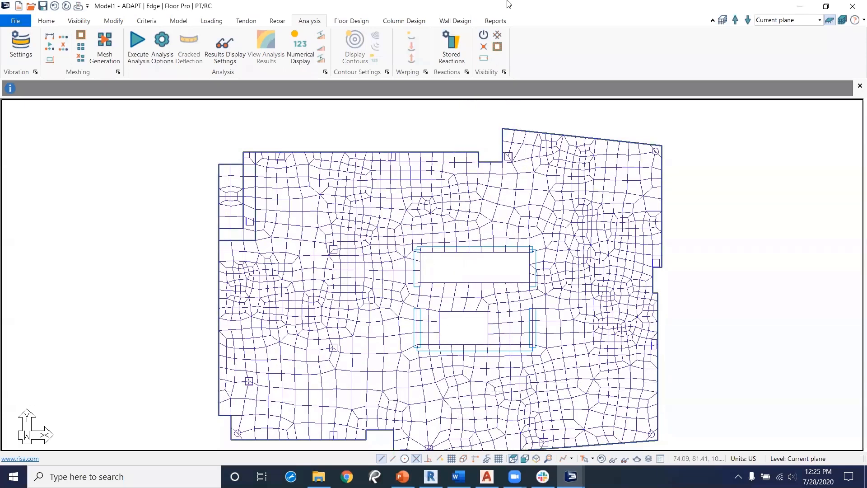
left_click(499, 35)
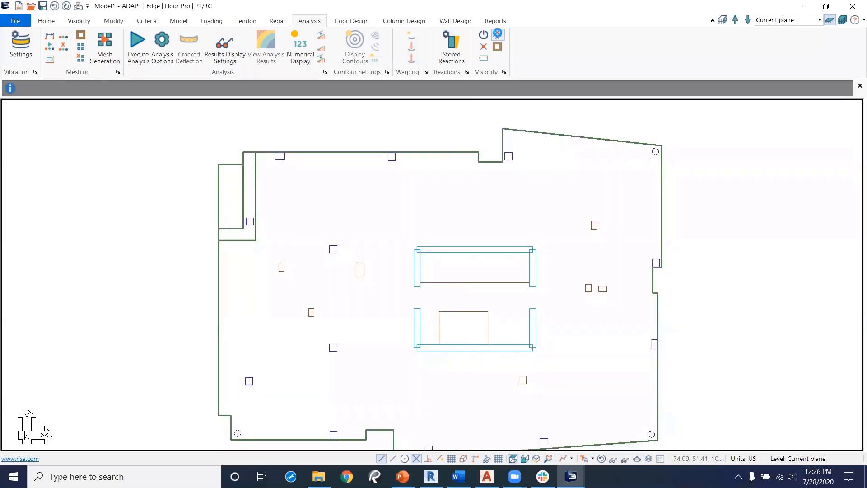
Step: Run the analysis for the Service(Total Load) and Strength(Dead and Live) combinations only and save the solution
left_click(137, 43)
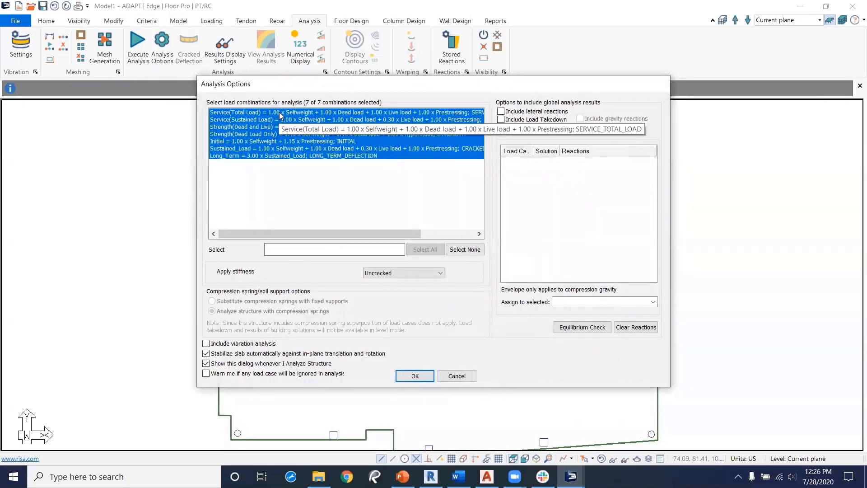
left_click(279, 115)
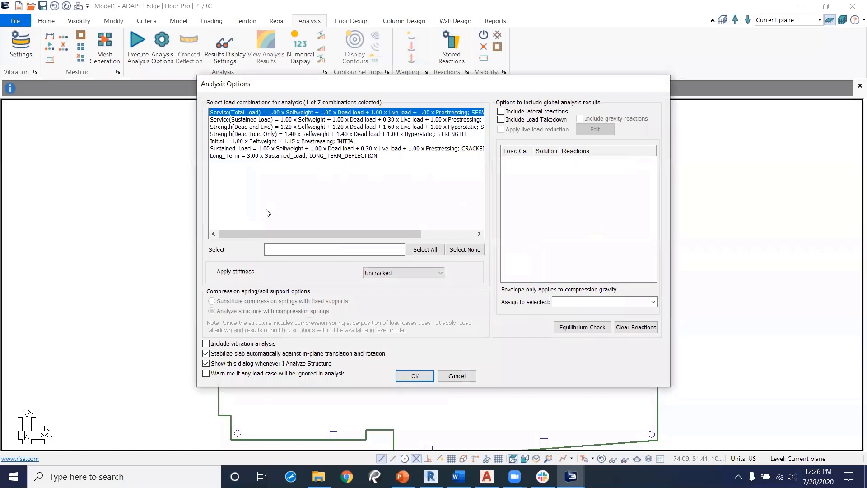
left_click(254, 127, "ctrl")
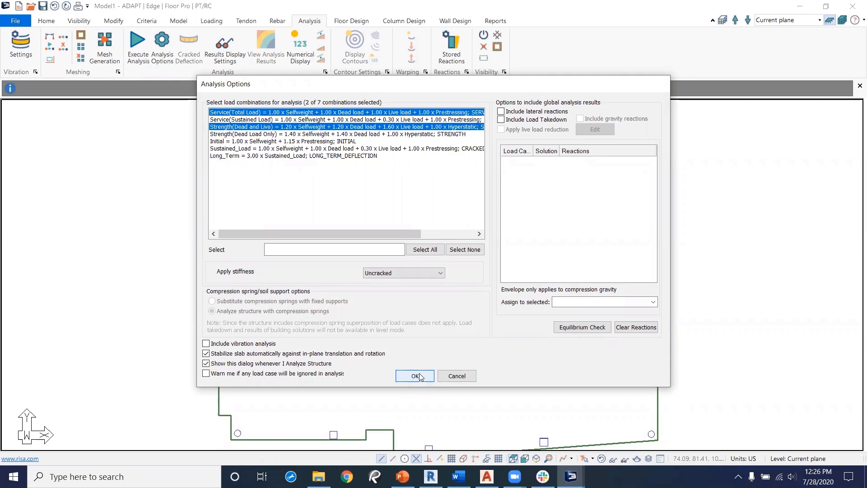
left_click(419, 376)
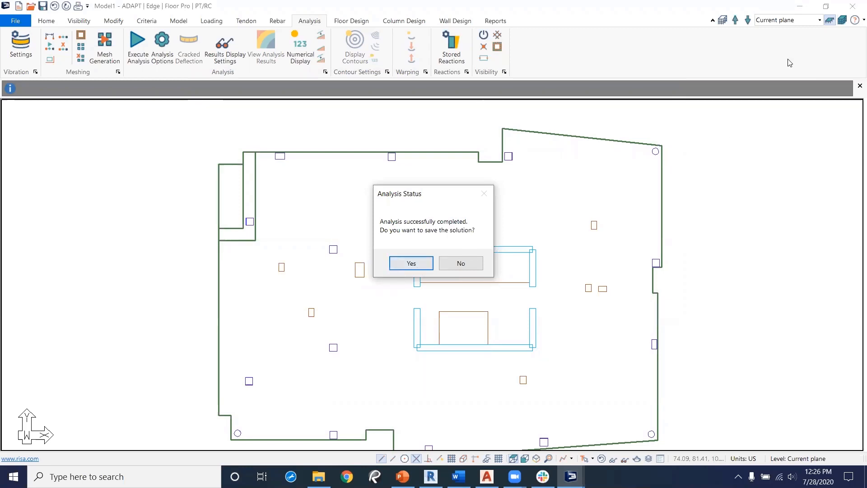
left_click(421, 268)
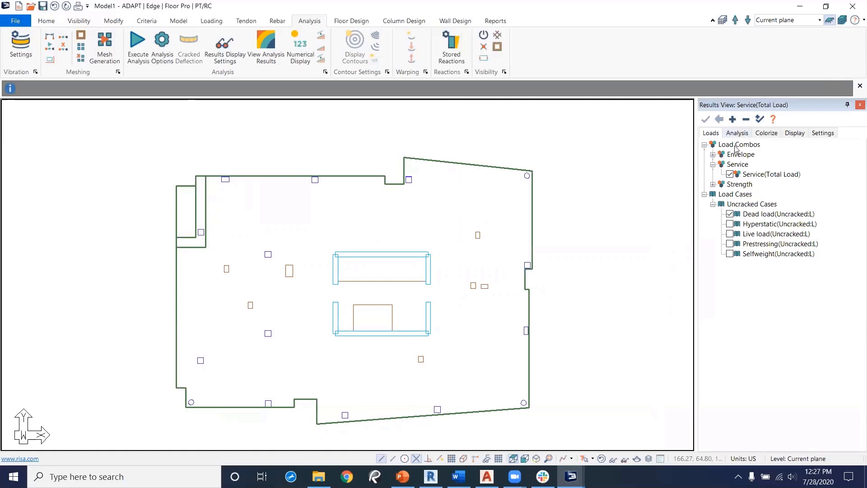
Step: Display the slab's Z-Translation deformation contours for the Service(Total Load) combination in the results view
left_click(713, 184)
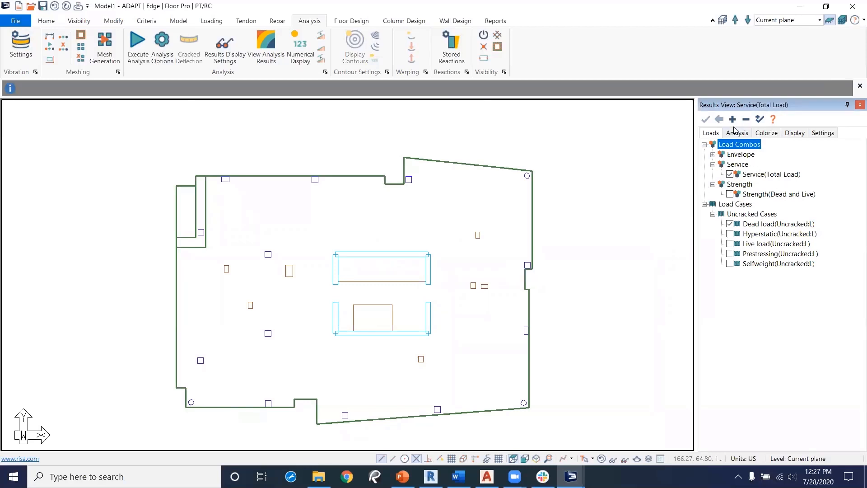
left_click(738, 133)
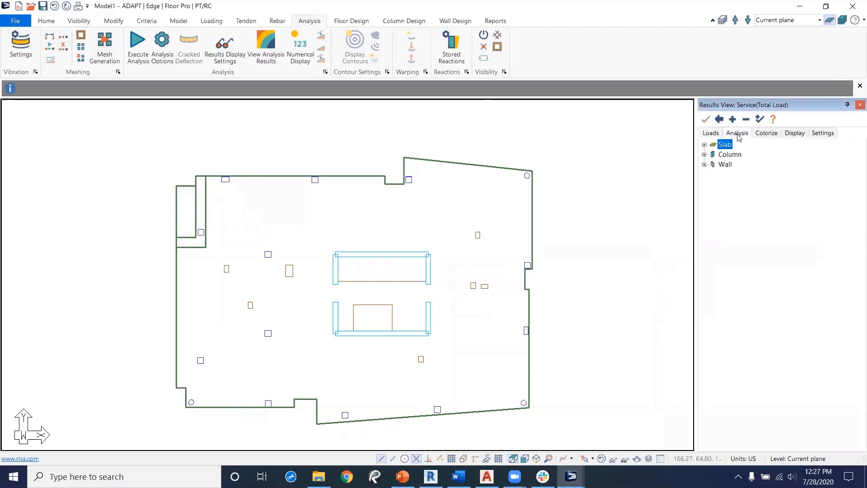
left_click(705, 145)
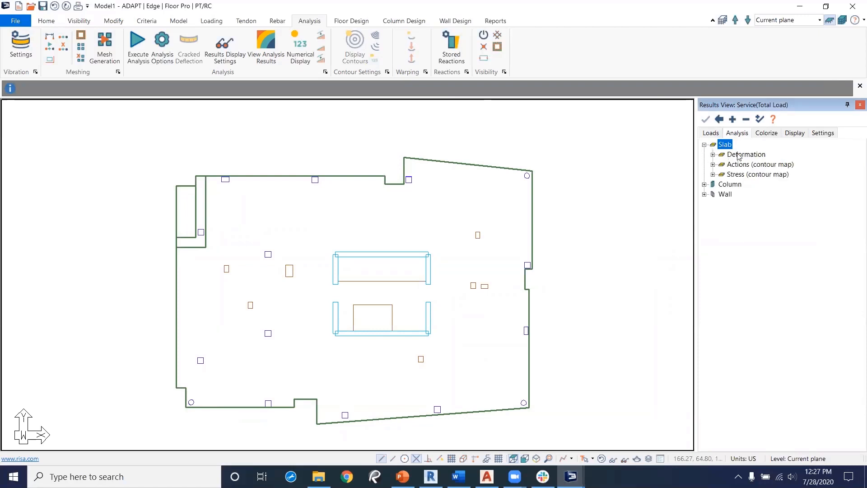
left_click(714, 155)
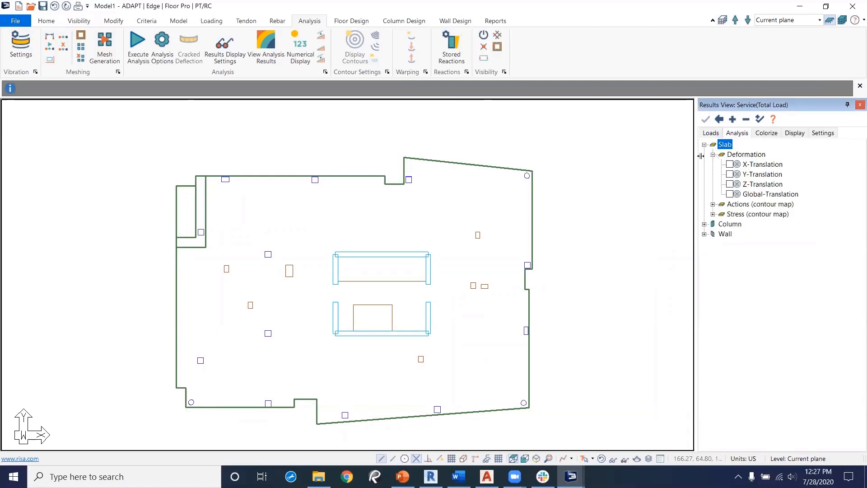
left_click(731, 184)
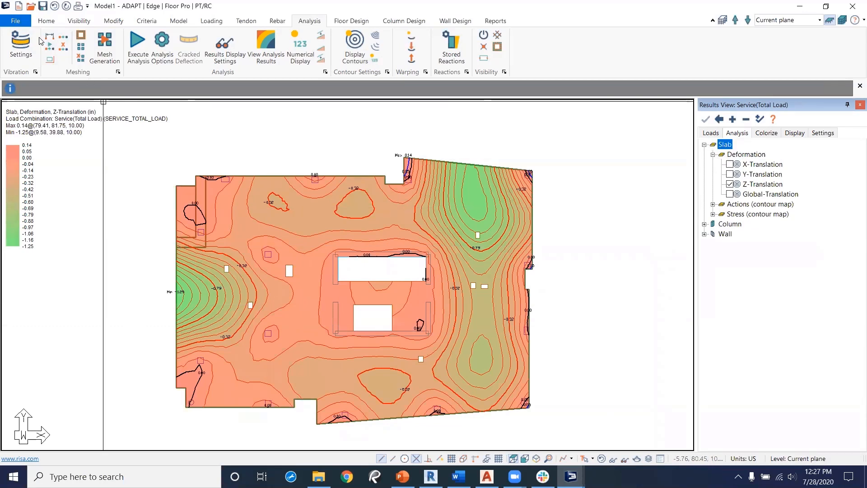
Step: Set the annotation text height to 24 in so the contour labels are readable
left_click(50, 20)
left_click(15, 54)
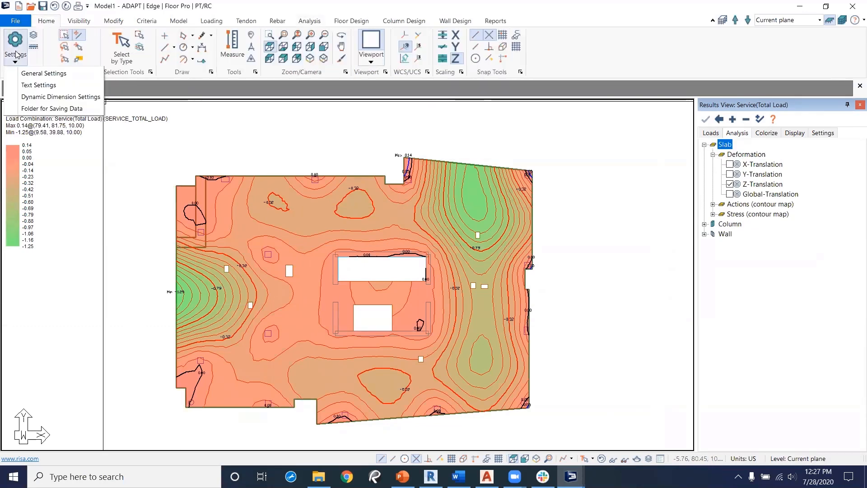
left_click(42, 73)
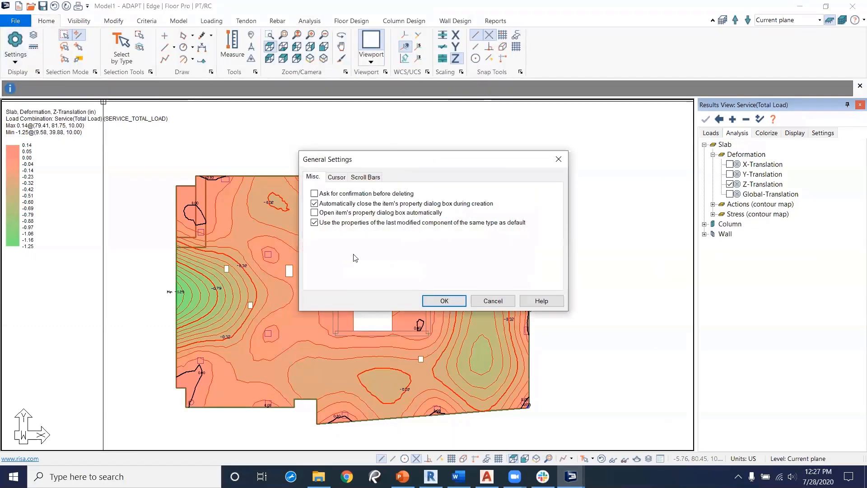
left_click(558, 159)
left_click(15, 50)
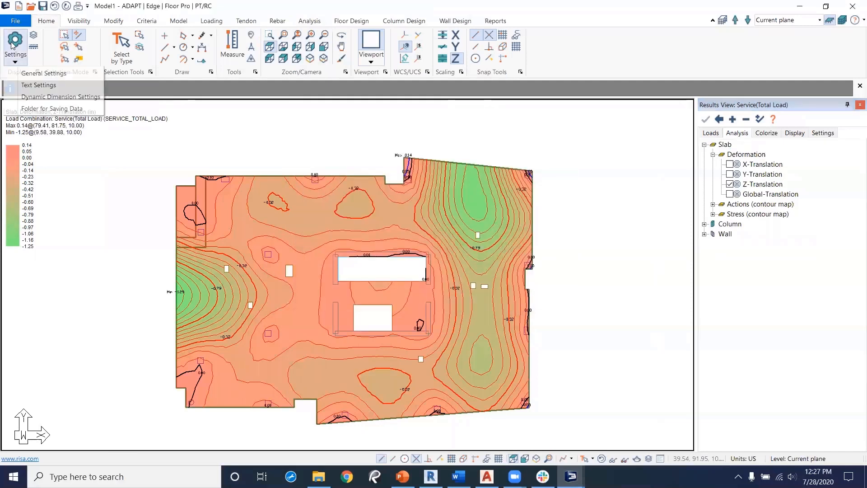
left_click(167, 177)
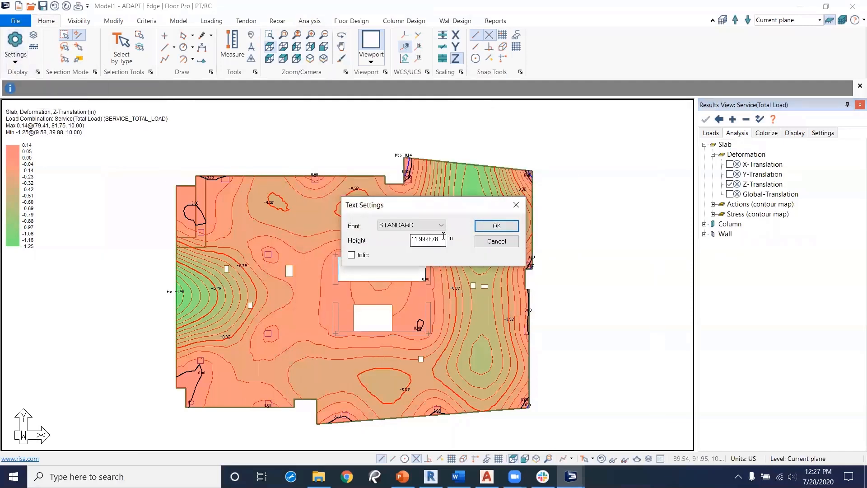
type("24")
left_click(497, 224)
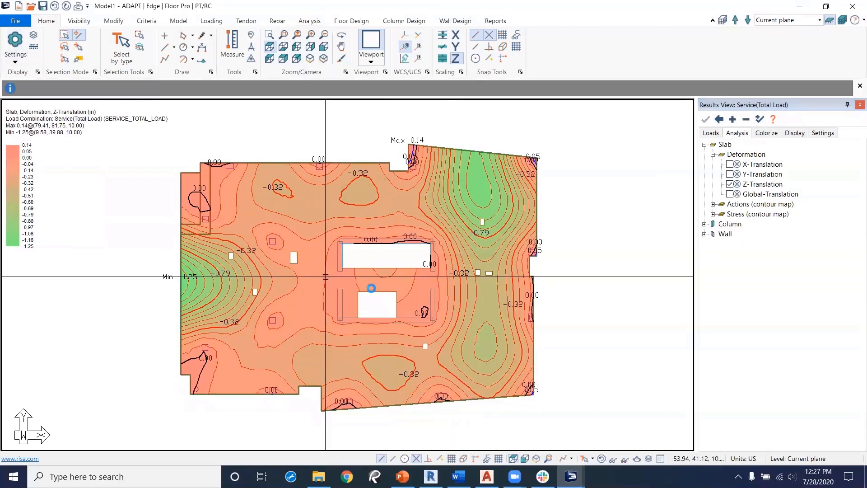
scroll(375, 291, "up", 1)
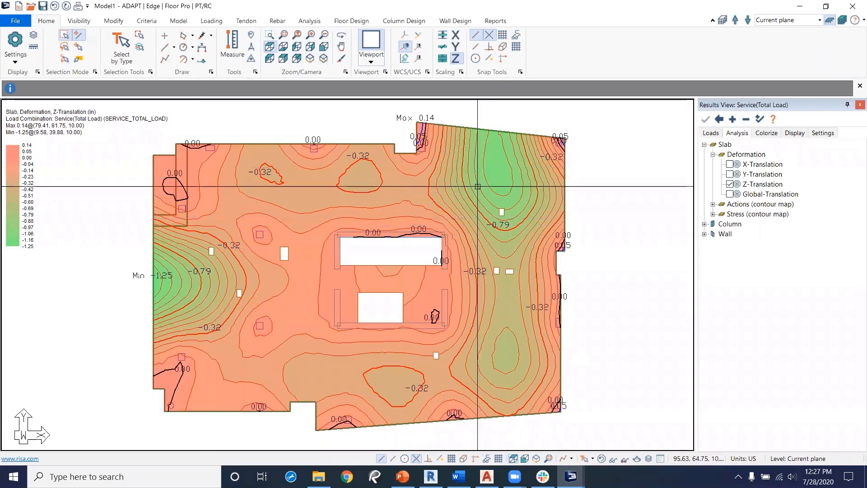
Step: Open the 3D solid model of the results, show the deformed shape and start the deflection animation
left_click(636, 462)
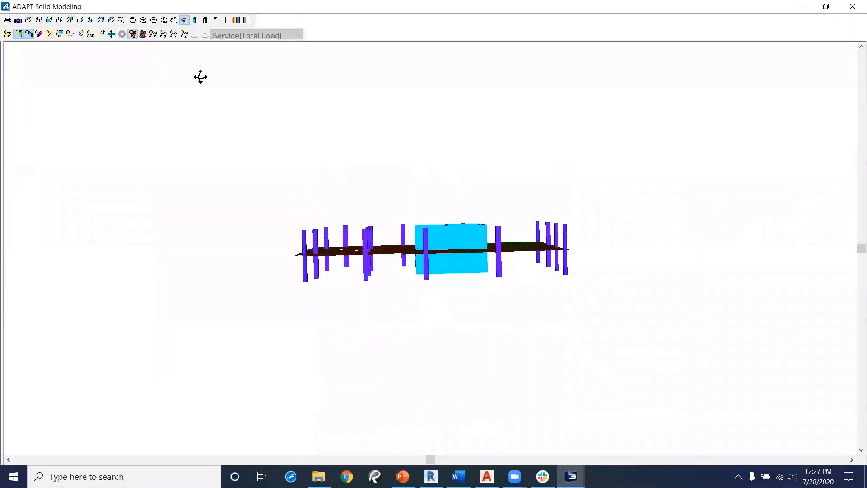
left_click(153, 35)
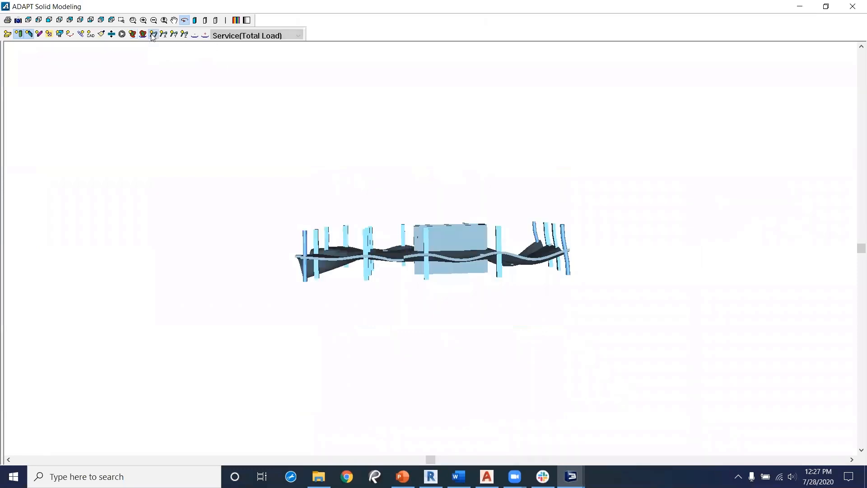
scroll(380, 326, "up", 1)
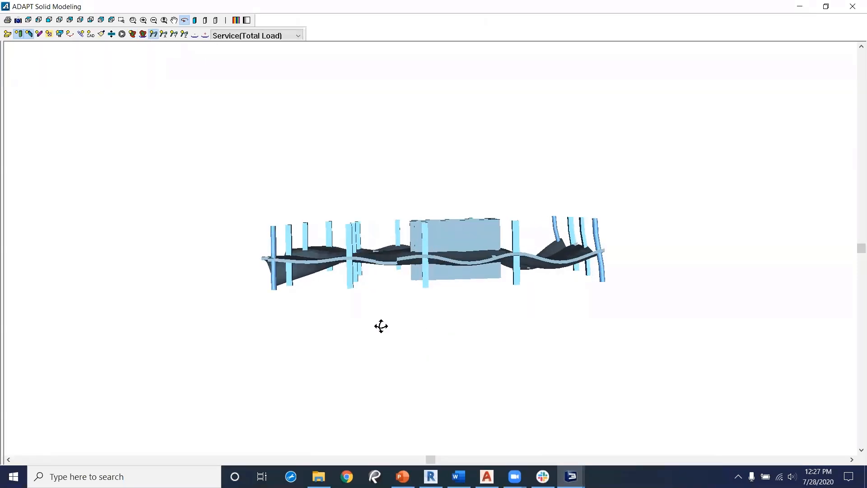
left_click_drag(380, 326, 292, 276)
left_click_drag(315, 307, 355, 306)
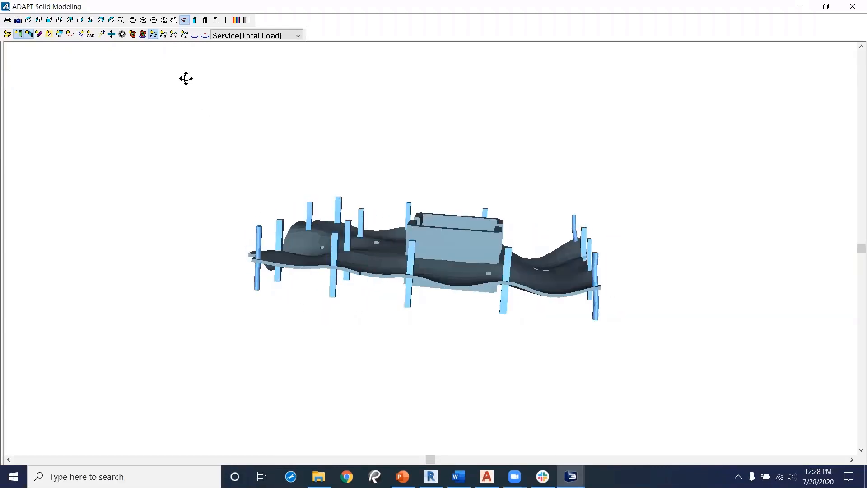
left_click(122, 35)
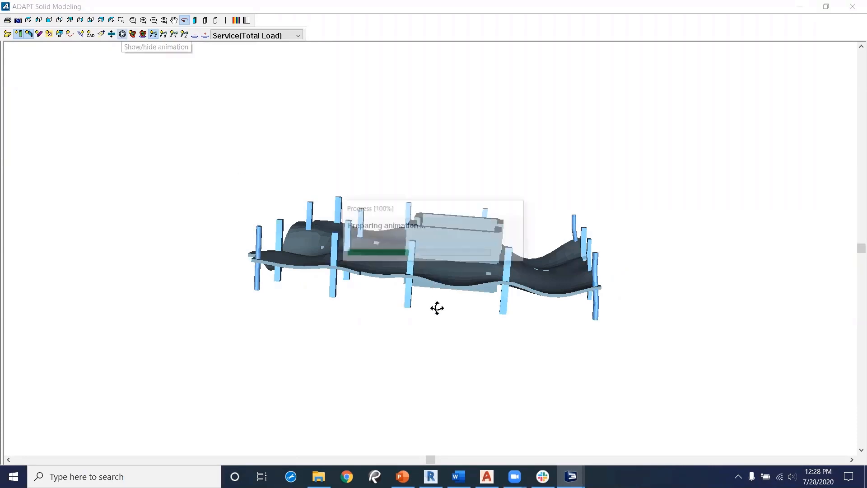
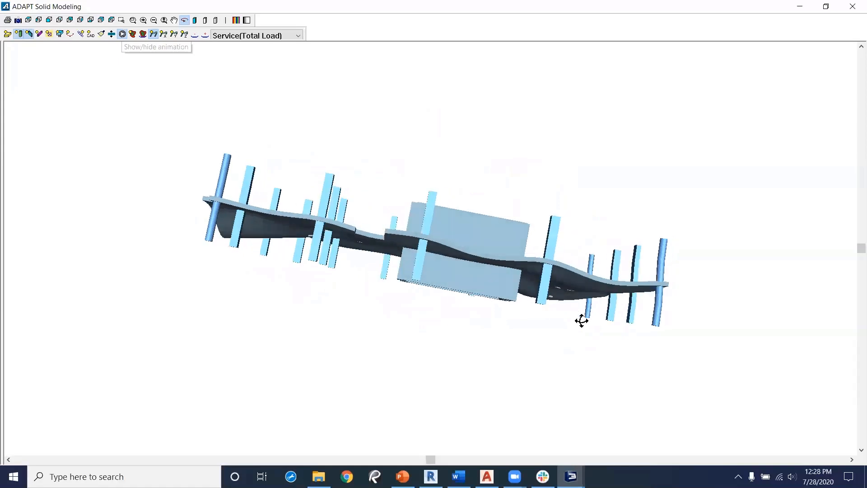
Step: Orbit the animated 3D deformed model to inspect it, close the solid modeling window and hide the Z-Translation contours
left_click_drag(576, 325, 580, 333)
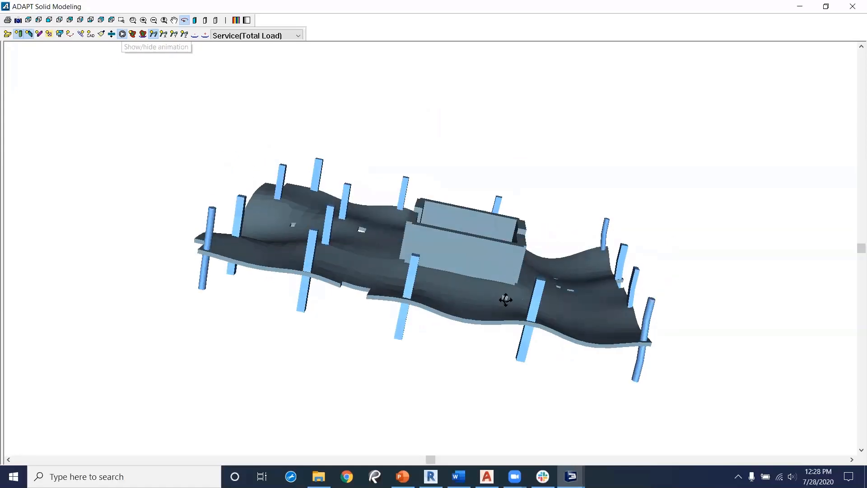
left_click_drag(266, 387, 271, 393)
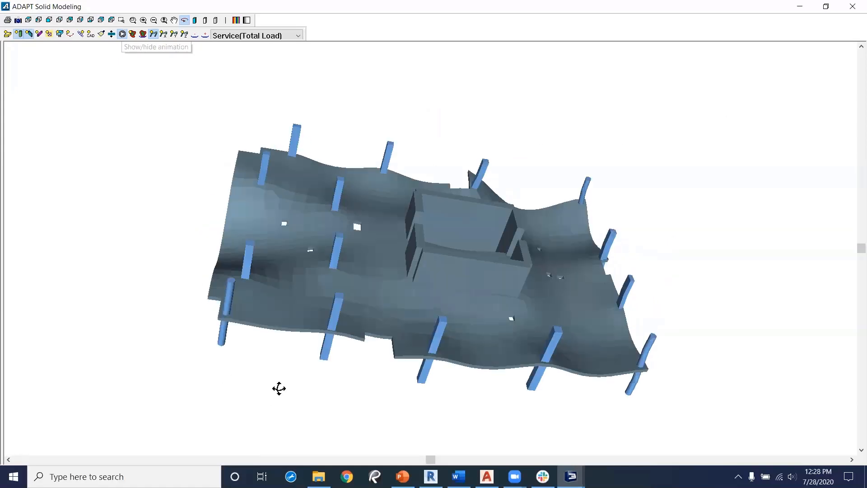
left_click(849, 11)
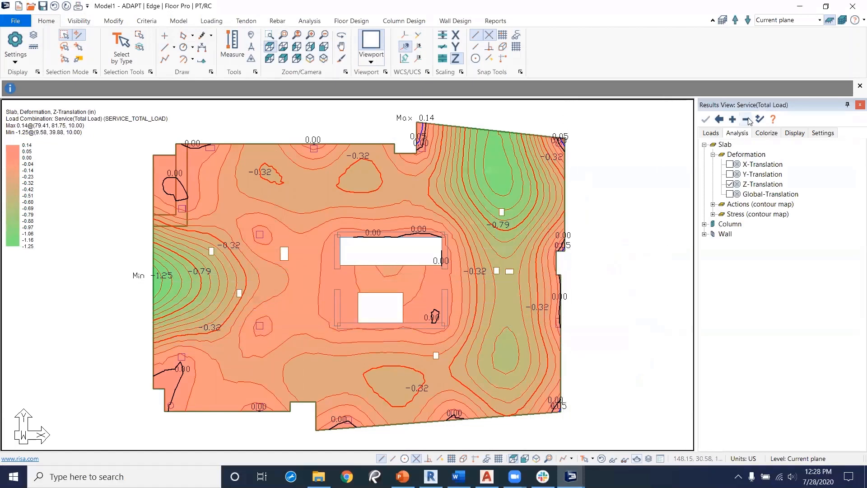
left_click(720, 120)
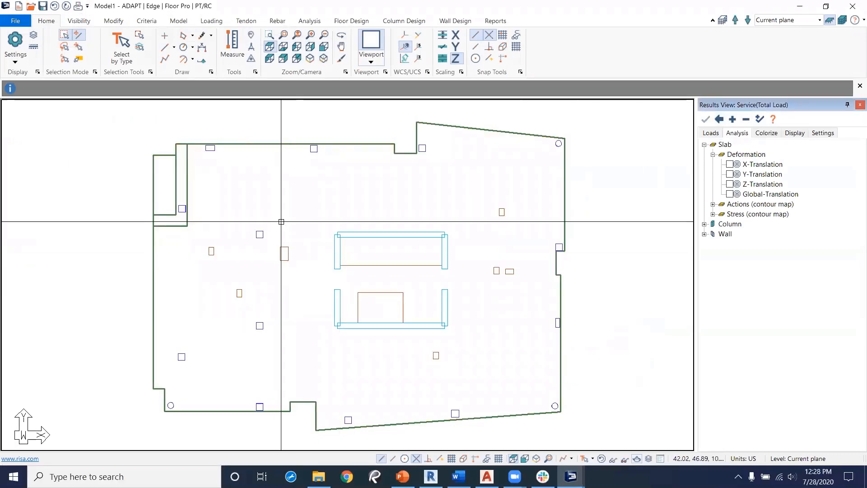
Step: In the shear design criteria, enable limiting rail spacing to 2 x effective depth and confirm the criteria
left_click(356, 23)
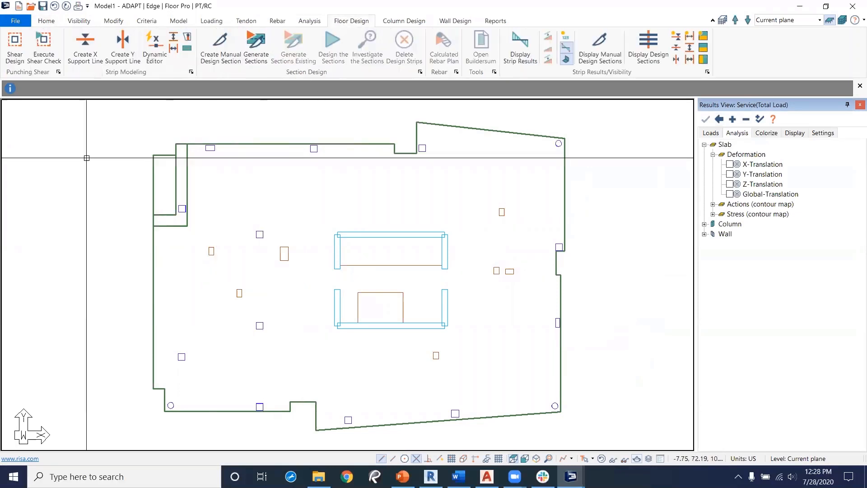
left_click(18, 59)
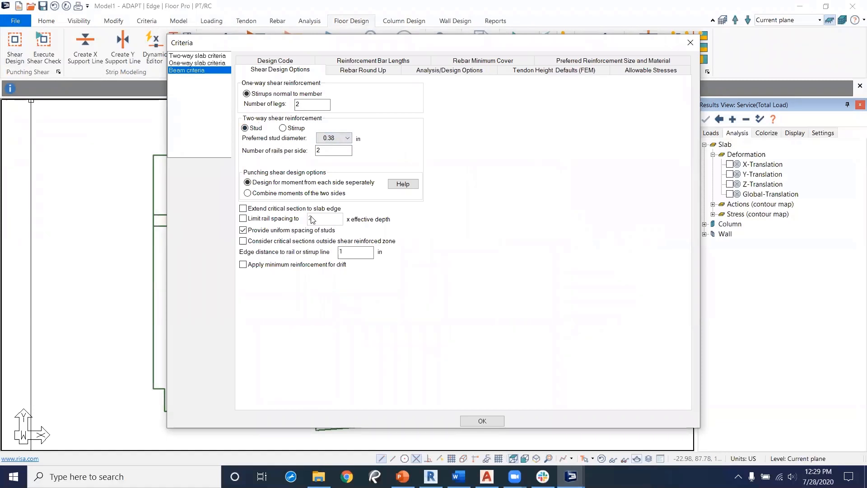
left_click(243, 219)
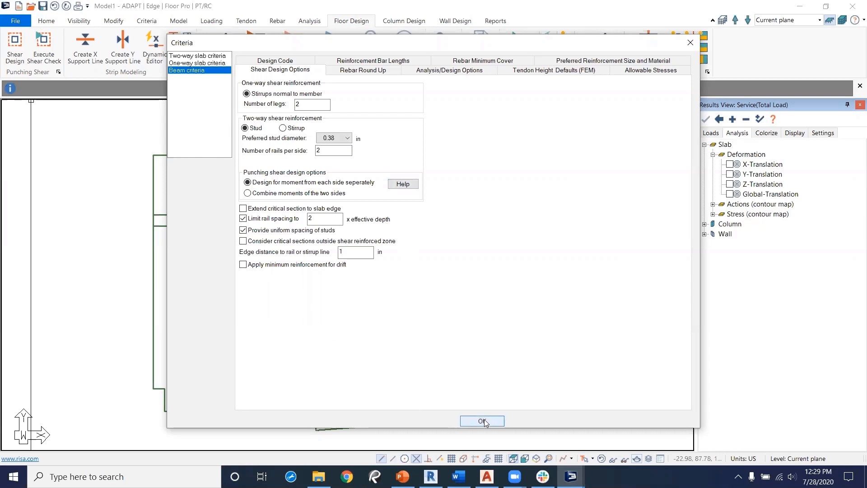
left_click(202, 57)
left_click(199, 71)
left_click(202, 55)
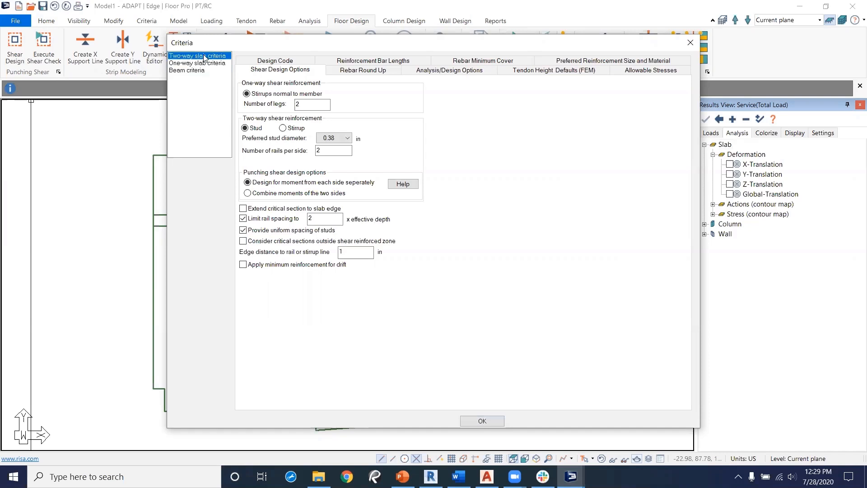
left_click(482, 421)
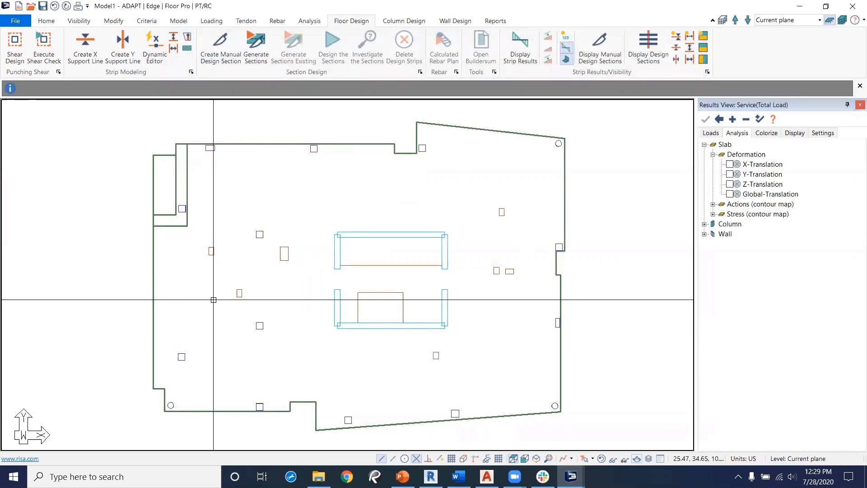
Step: Execute the punching shear check and switch the results view to the Strength(Dead and Live) combination
left_click(42, 45)
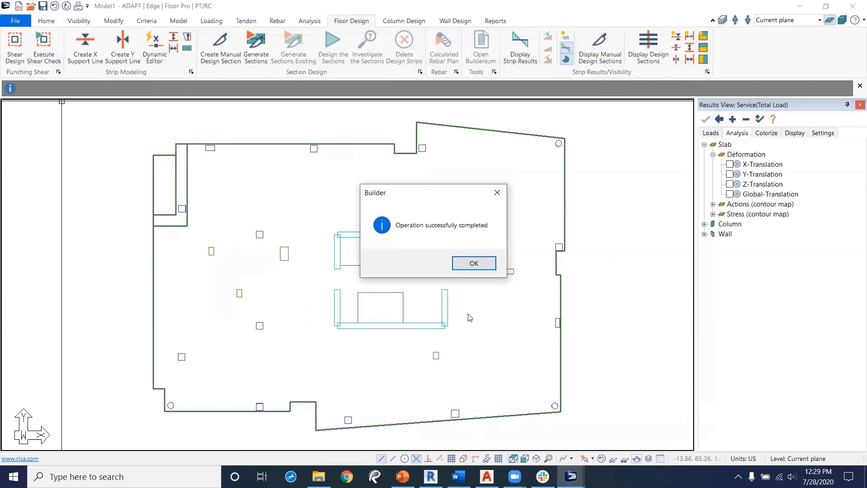
left_click(474, 263)
left_click(711, 133)
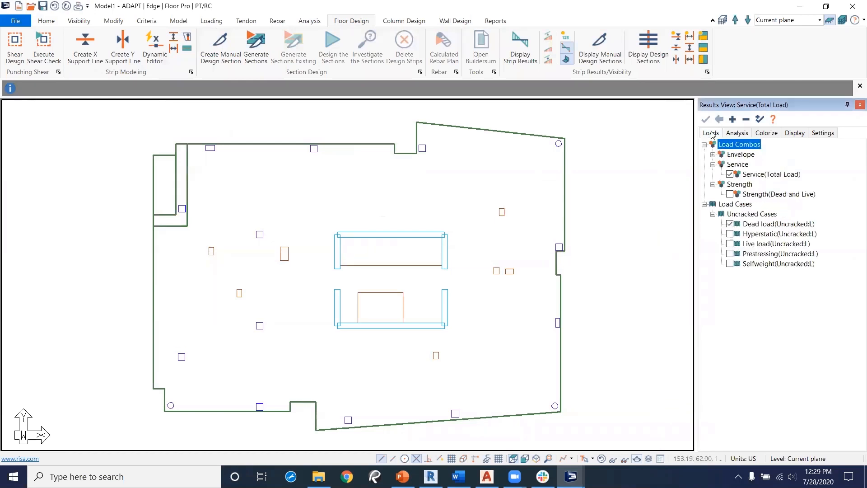
left_click(729, 195)
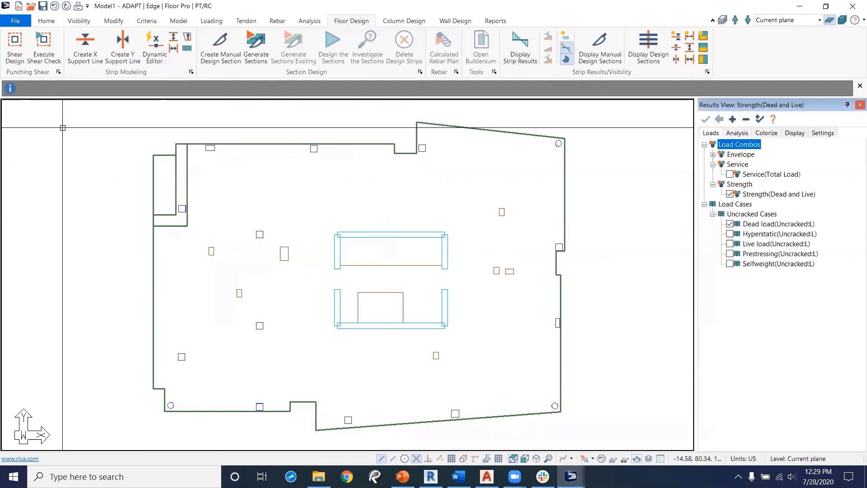
Step: Display the punching shear Stress Check results for the columns in plan
left_click(738, 134)
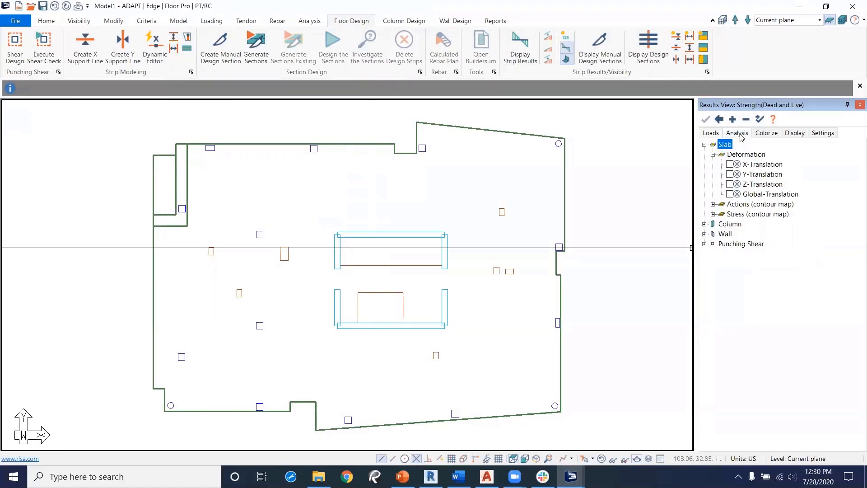
left_click(705, 245)
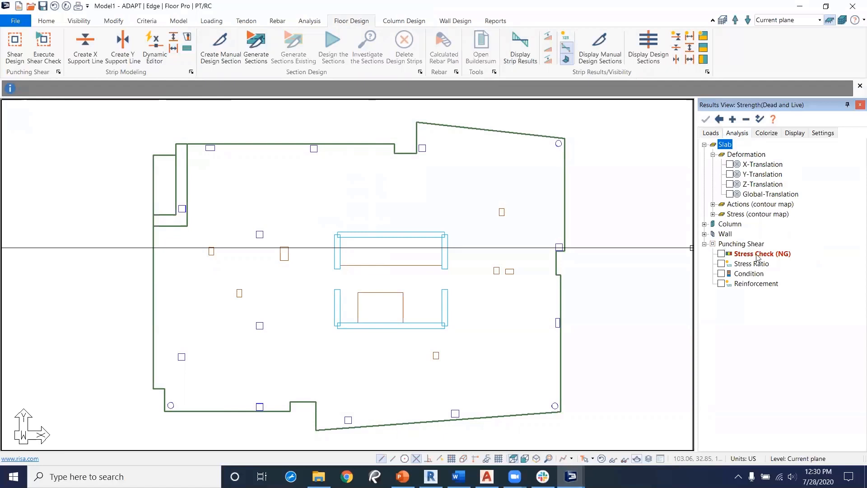
left_click(721, 254)
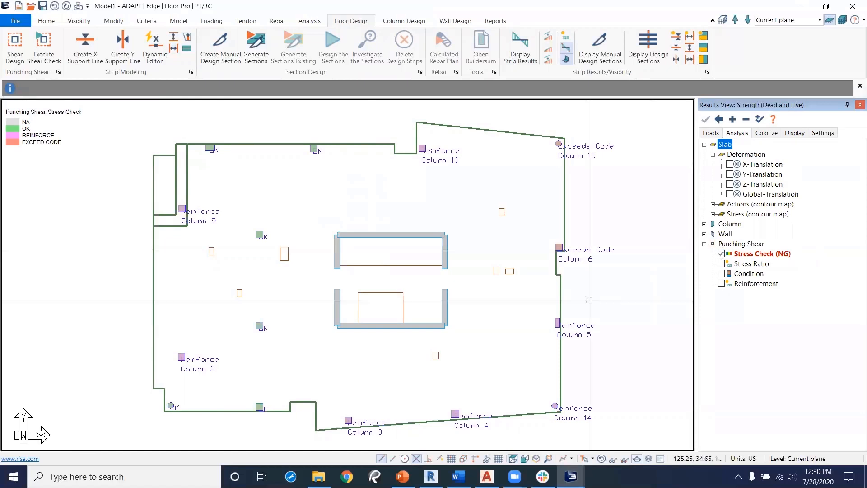
middle_click_drag(416, 254, 425, 264)
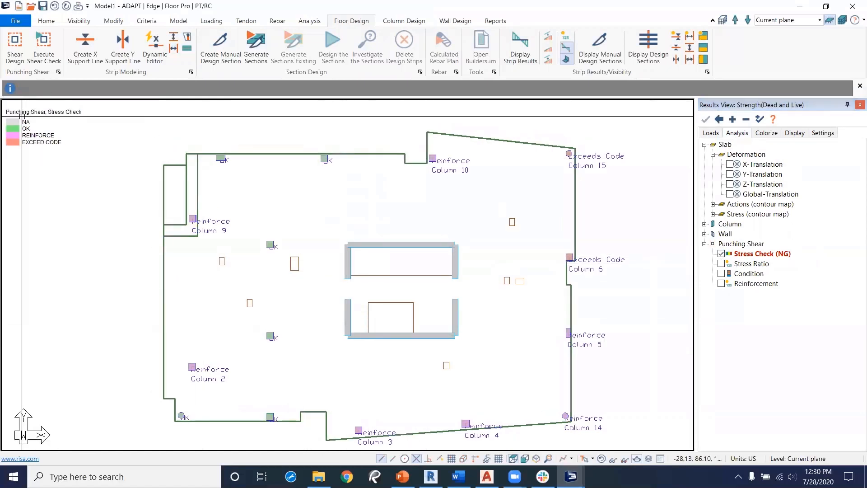
Step: In elevation view, select and hide the elements above the current plane, then return to plan view
left_click(525, 458)
scroll(321, 339, "down", 3)
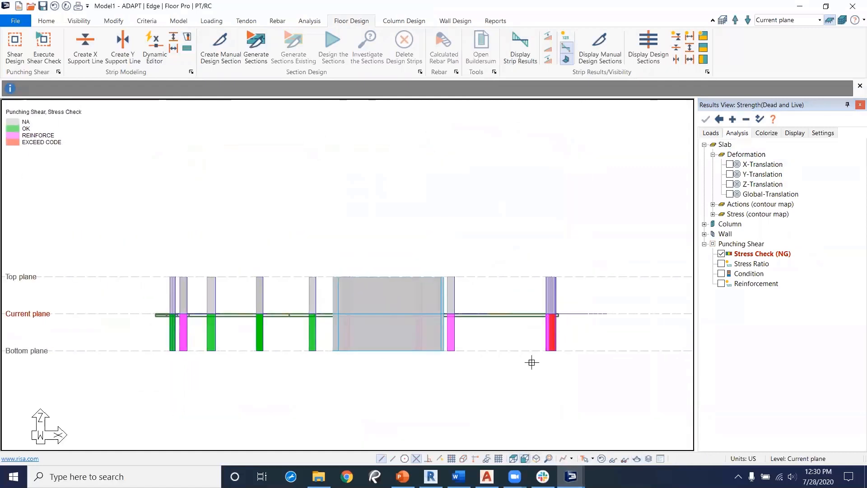
left_click_drag(609, 249, 133, 305)
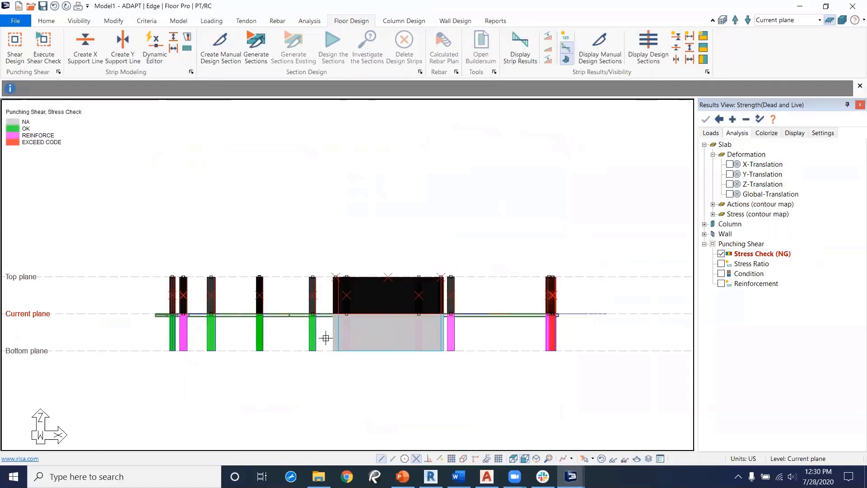
left_click(79, 21)
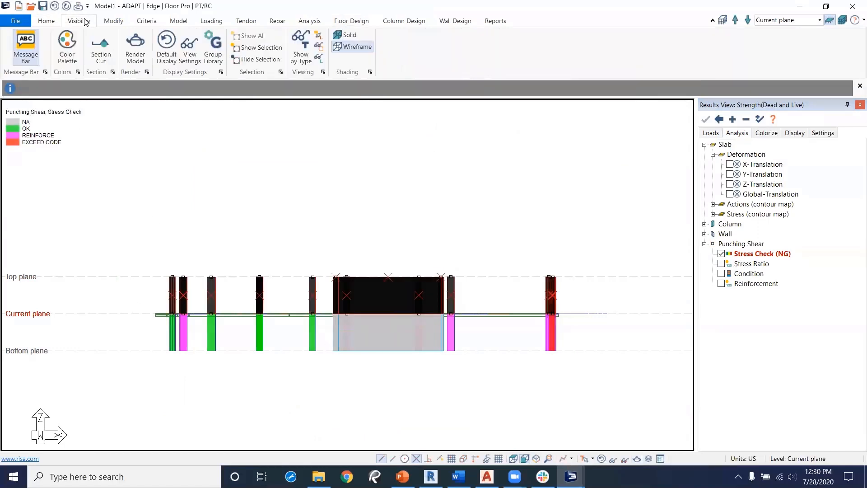
left_click(267, 61)
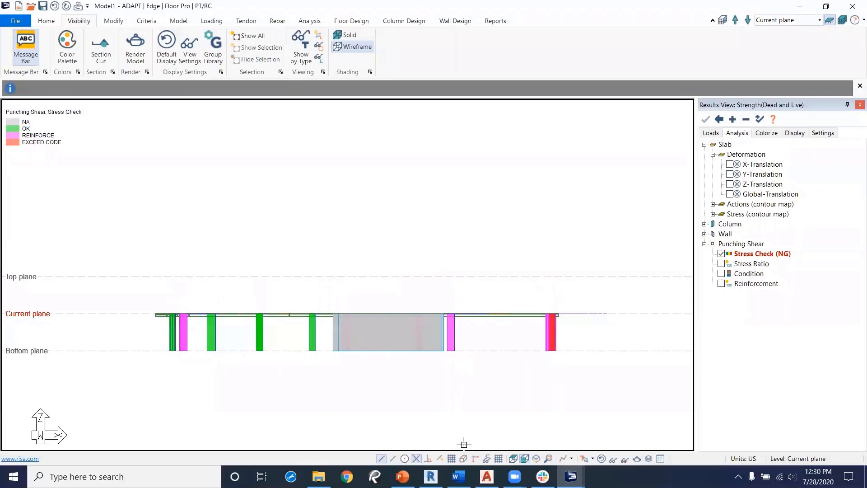
left_click(514, 459)
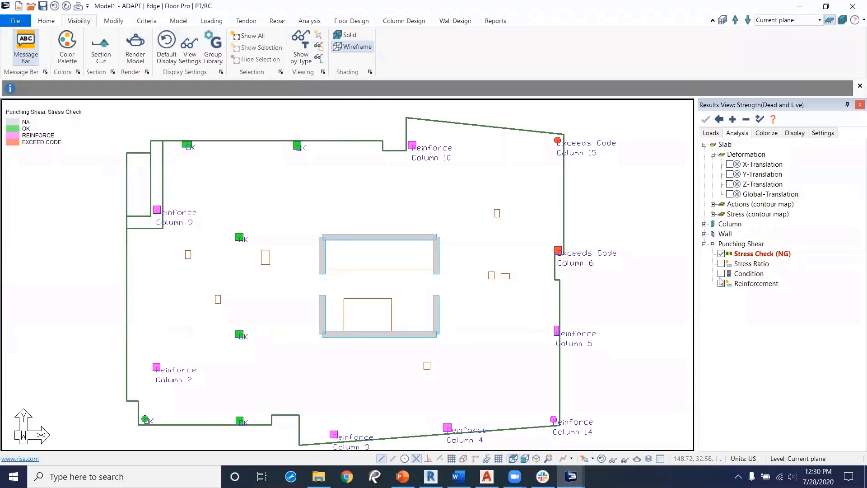
Step: Review the punching shear Stress Ratio, Condition and Stress Check results in plan, then turn the punching shear display off
left_click(722, 264)
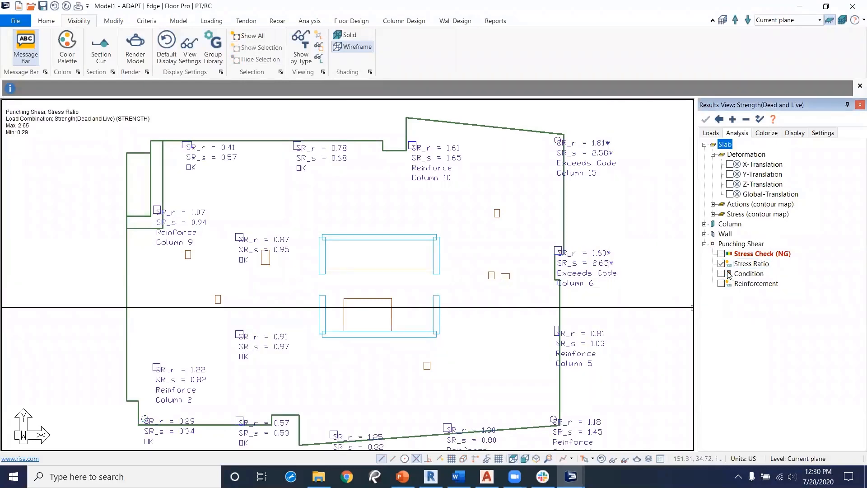
left_click(722, 273)
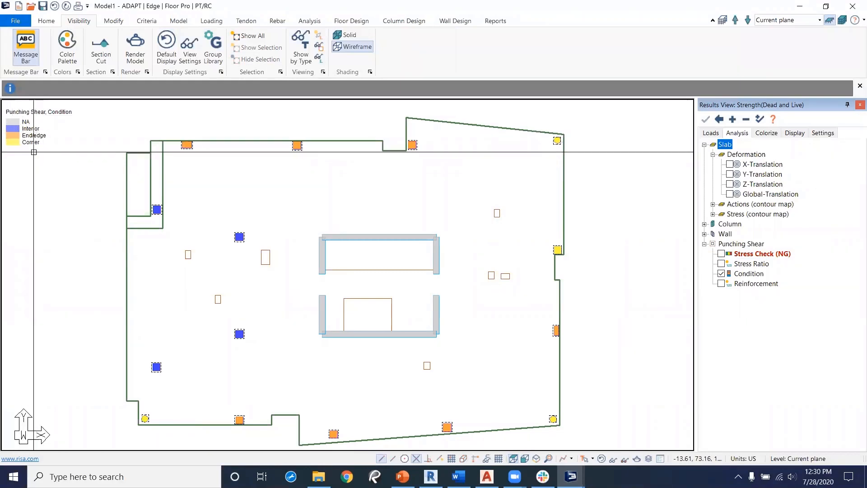
scroll(412, 221, "up", 1)
scroll(445, 257, "up", 1)
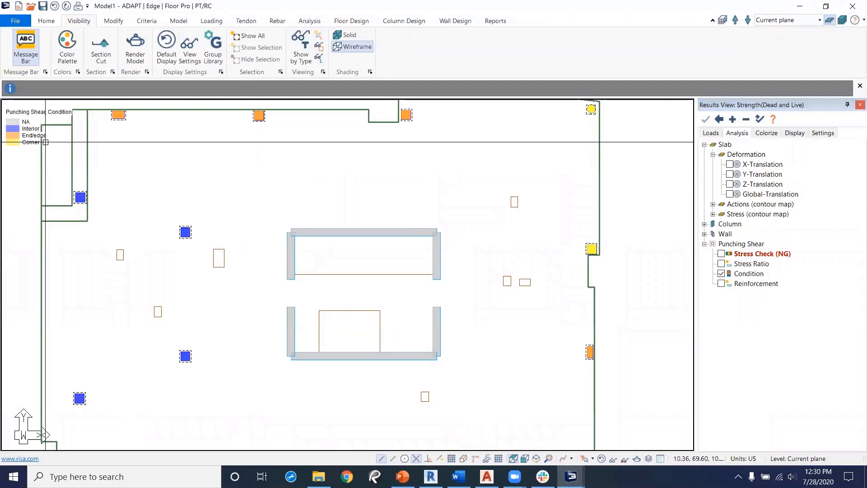
middle_click_drag(382, 239, 393, 261)
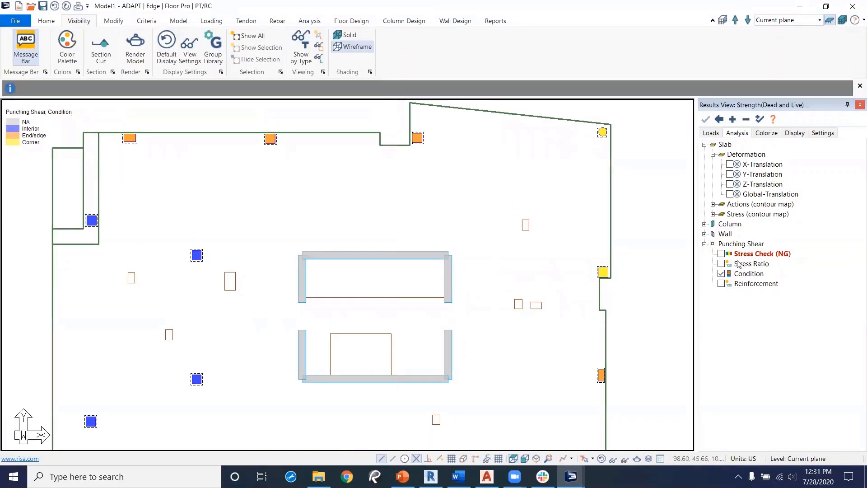
left_click(721, 254)
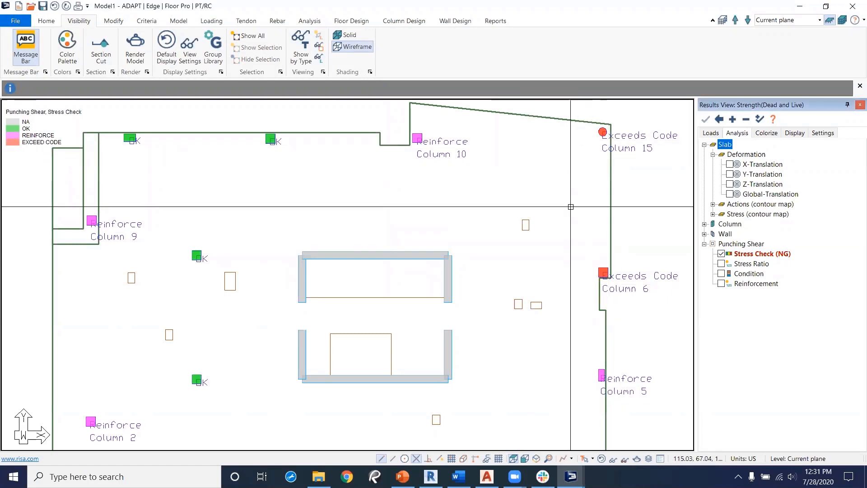
scroll(507, 256, "down", 3)
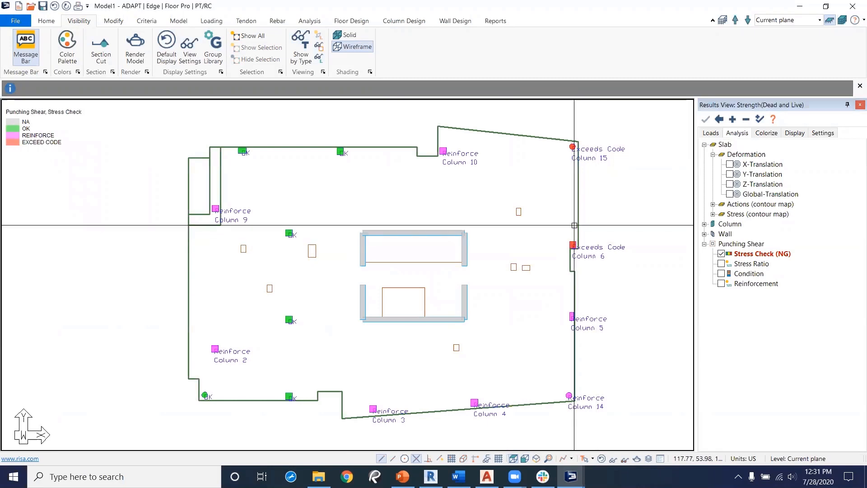
left_click(722, 254)
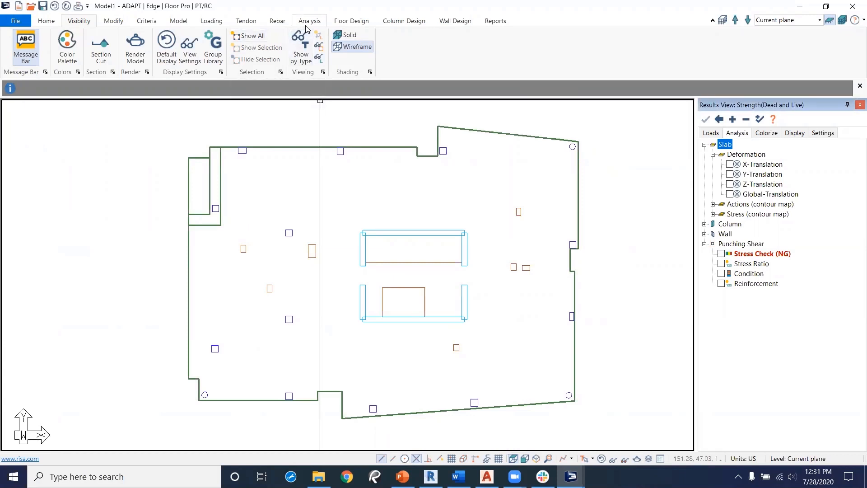
Step: Open the Dynamic Editor for support lines in X Direction and draw an X support line through the columns along the slab's top edge
left_click(351, 21)
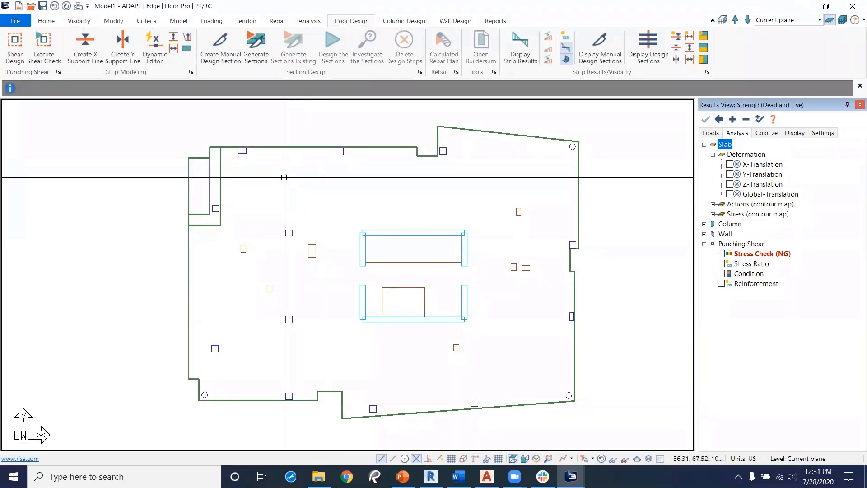
middle_click_drag(297, 179, 299, 221)
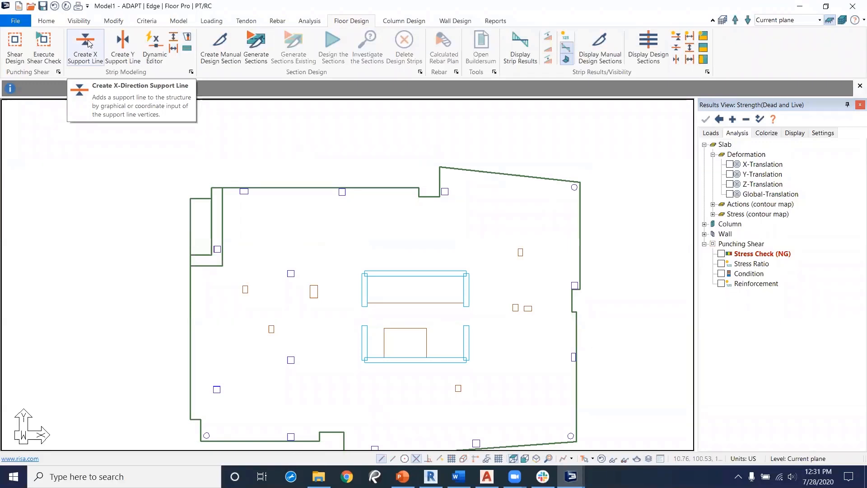
left_click(154, 42)
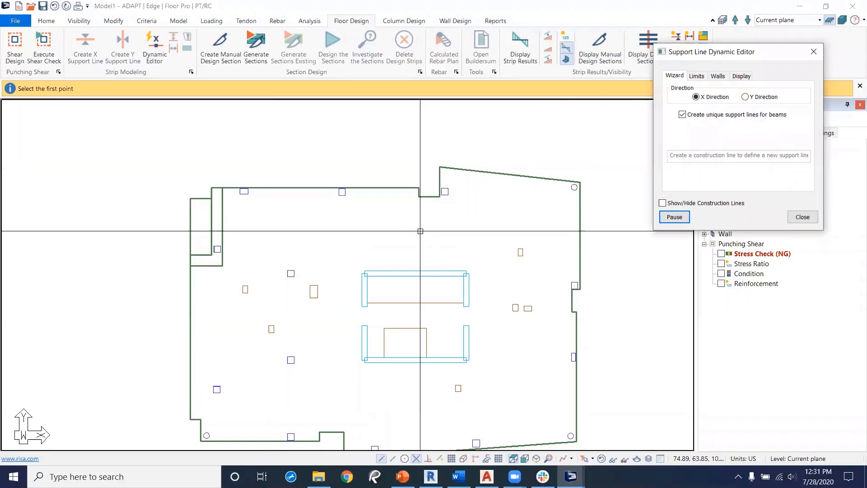
middle_click_drag(312, 213, 324, 230)
scroll(265, 234, "up", 1)
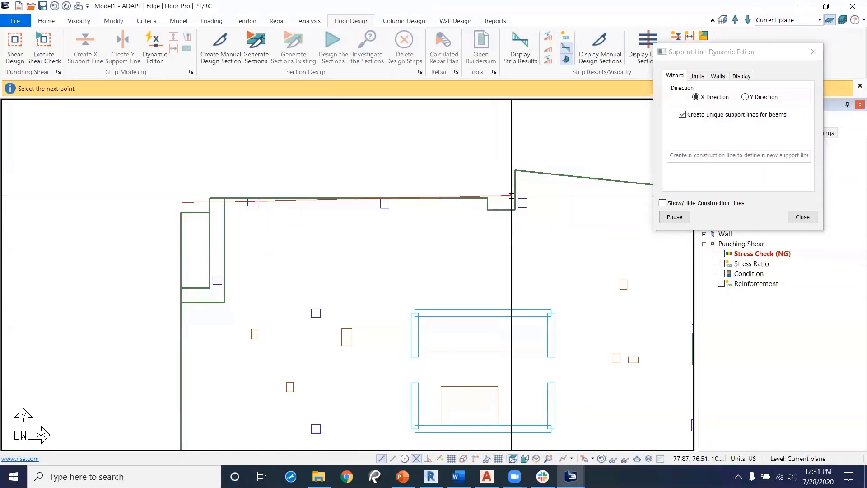
middle_click_drag(538, 207, 453, 202)
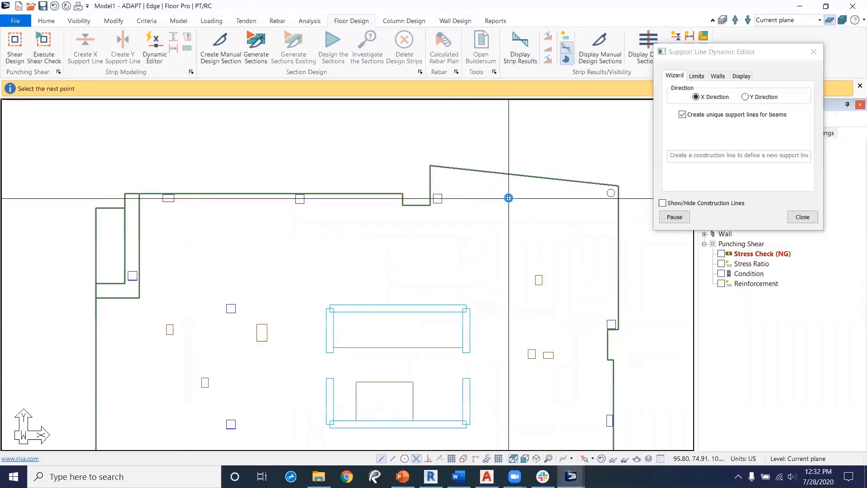
middle_click_drag(620, 185, 580, 188)
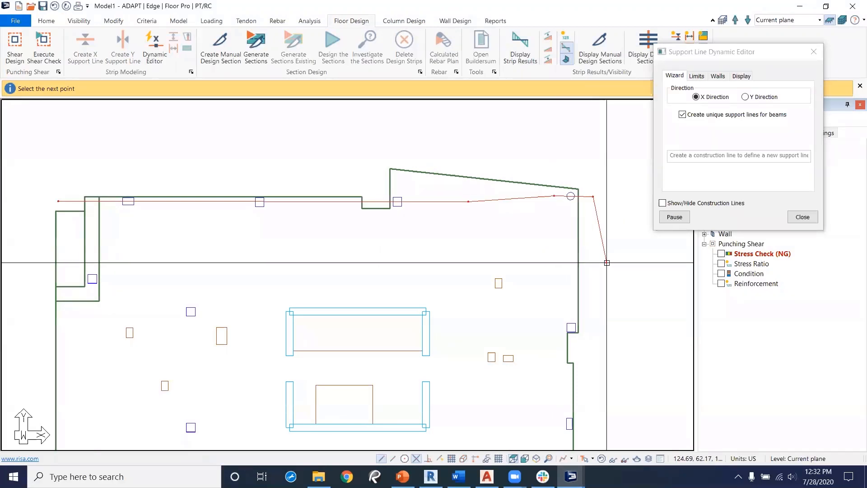
Step: Pause the editor, select and adjust the top X support line, then resume the editor
left_click(684, 222)
left_click(479, 199)
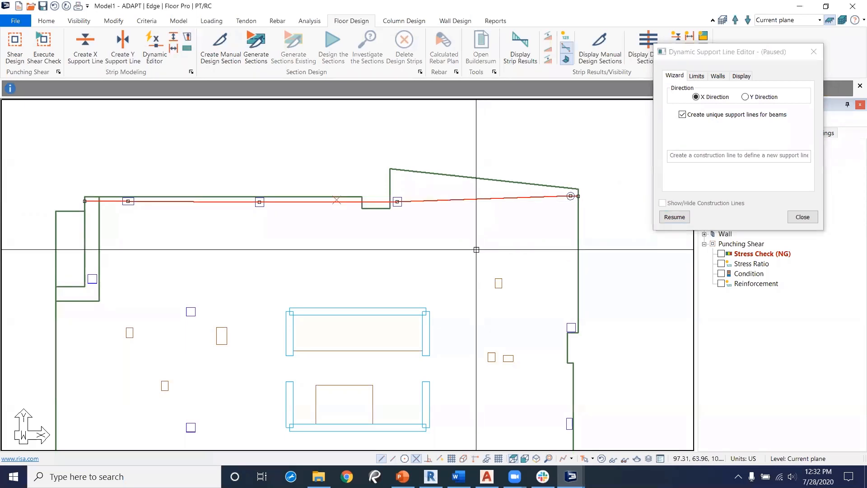
scroll(84, 216, "up", 3)
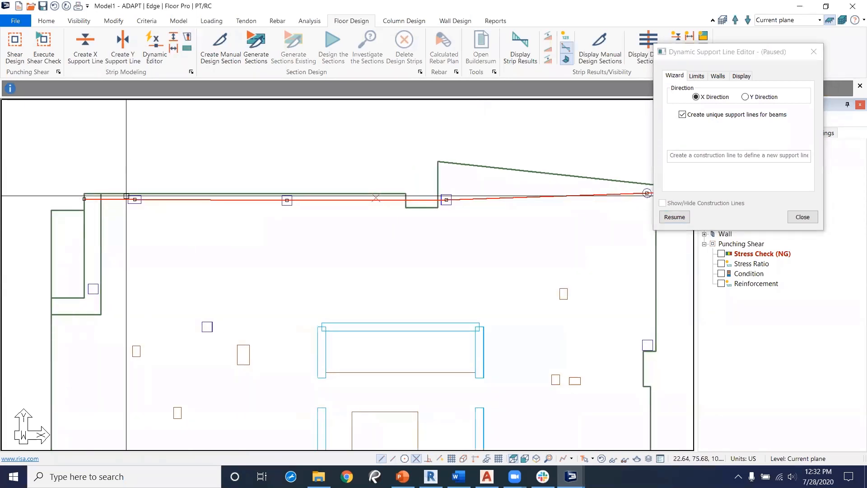
middle_click_drag(585, 225, 478, 229)
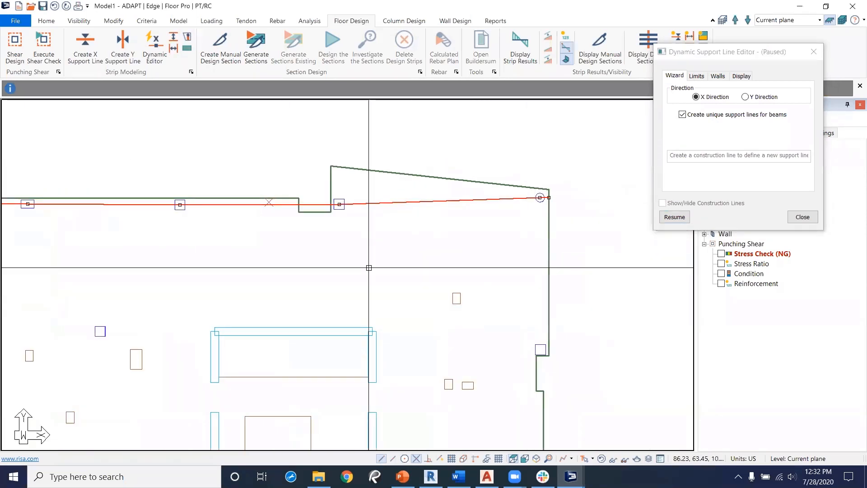
middle_click_drag(368, 267, 426, 279)
middle_click_drag(331, 280, 393, 277)
scroll(642, 236, "down", 2)
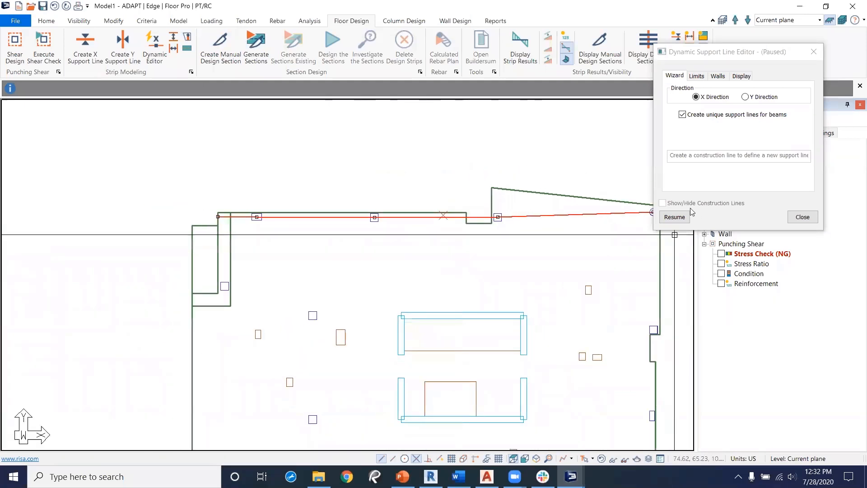
left_click(680, 220)
Step: Draw a second X support line from the left edge through the upper interior columns to the right-edge column
middle_click_drag(388, 275, 387, 221)
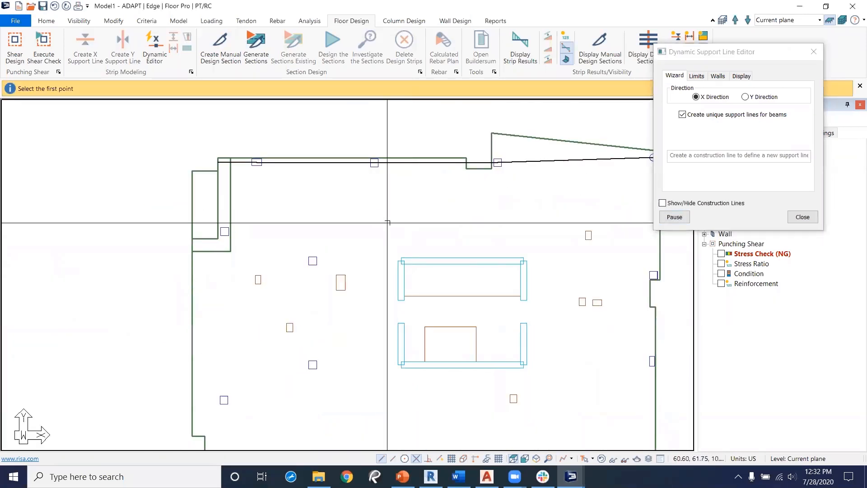
scroll(443, 263, "up", 1)
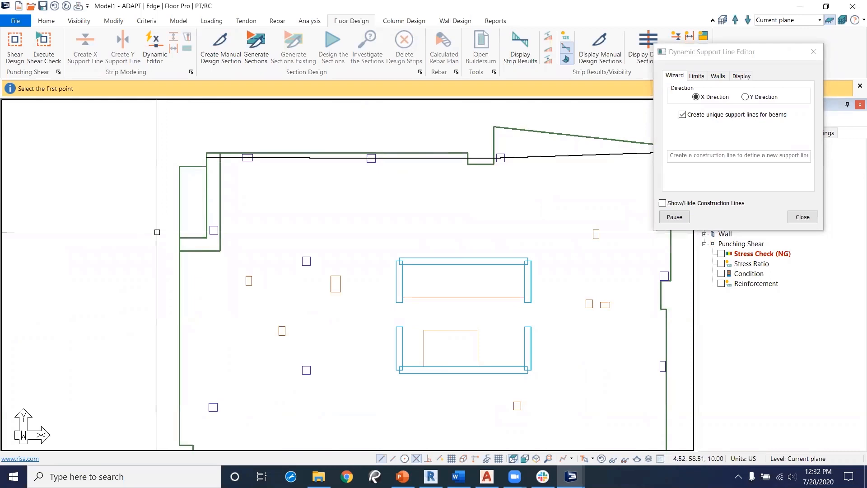
left_click(158, 230)
left_click(235, 229)
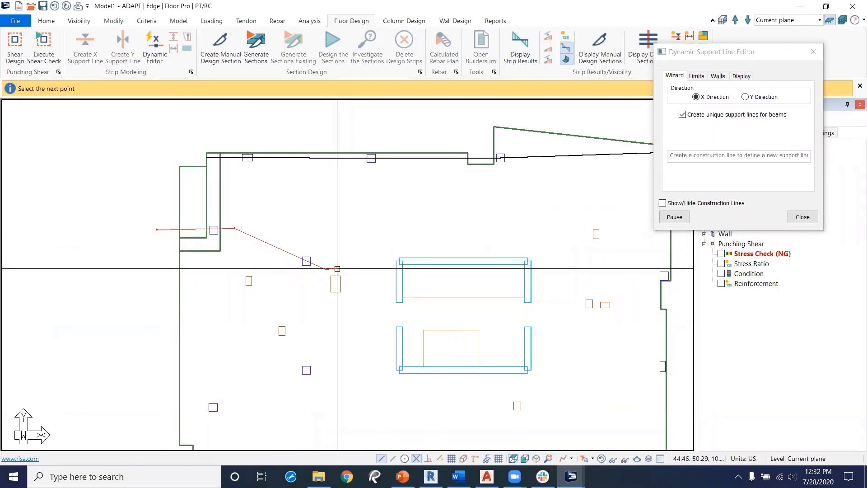
scroll(402, 258, "up", 2)
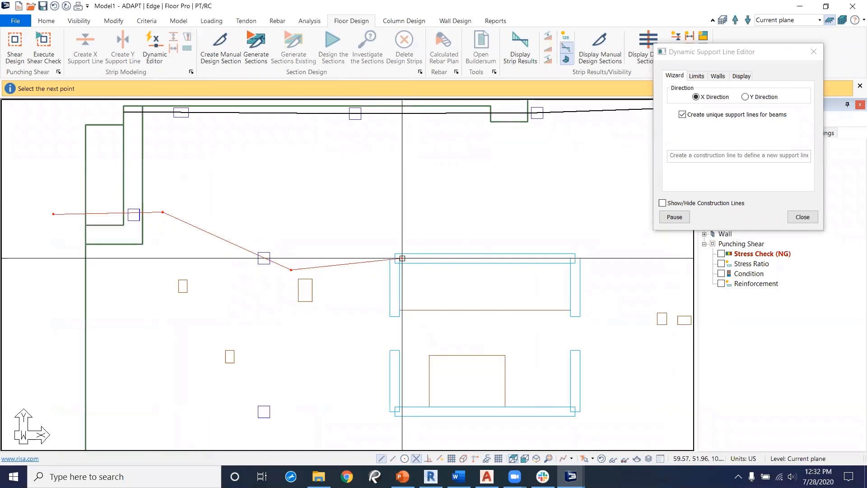
left_click(570, 258)
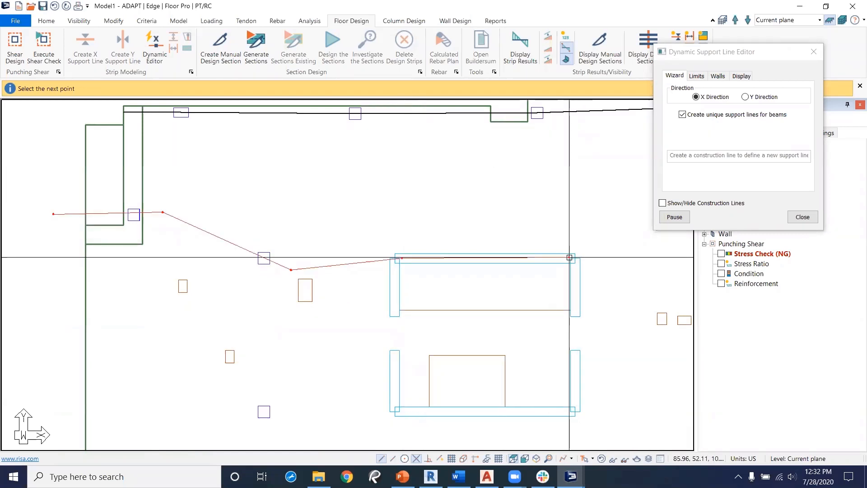
middle_click_drag(578, 283, 340, 258)
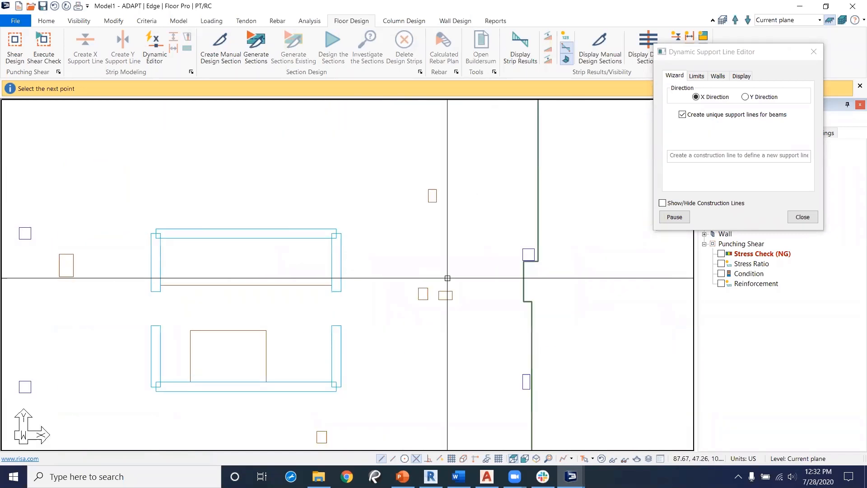
left_click(514, 254)
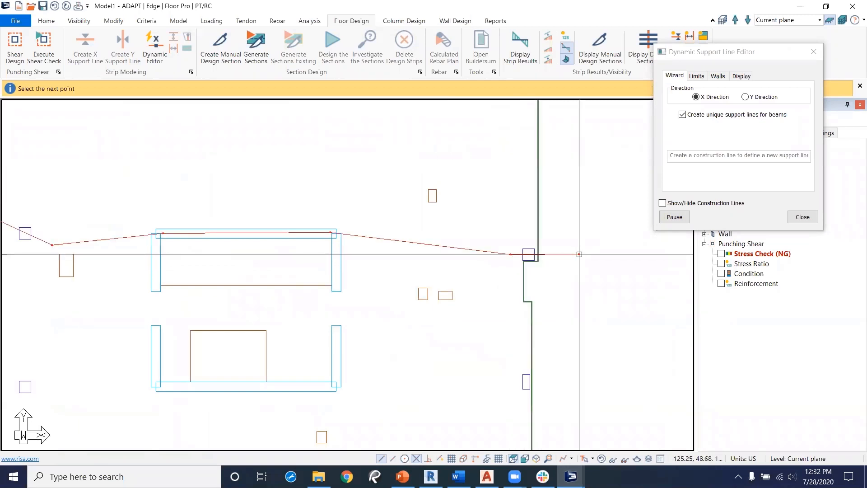
left_click(579, 254)
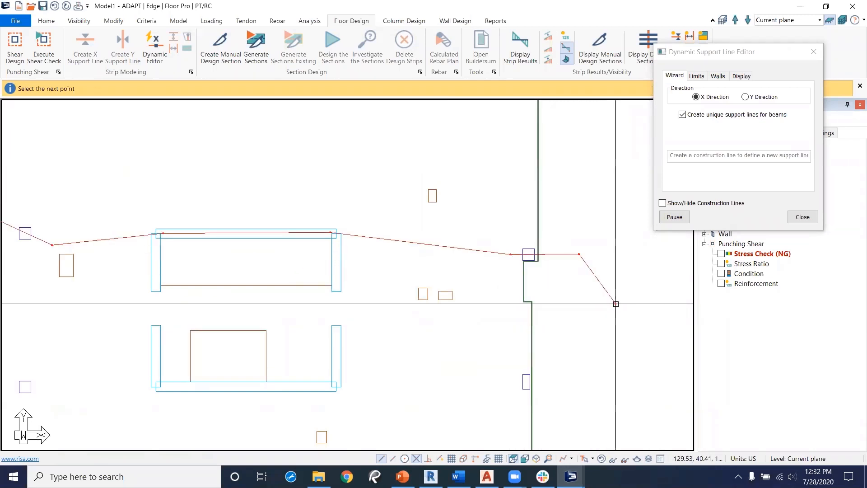
scroll(455, 271, "down", 4)
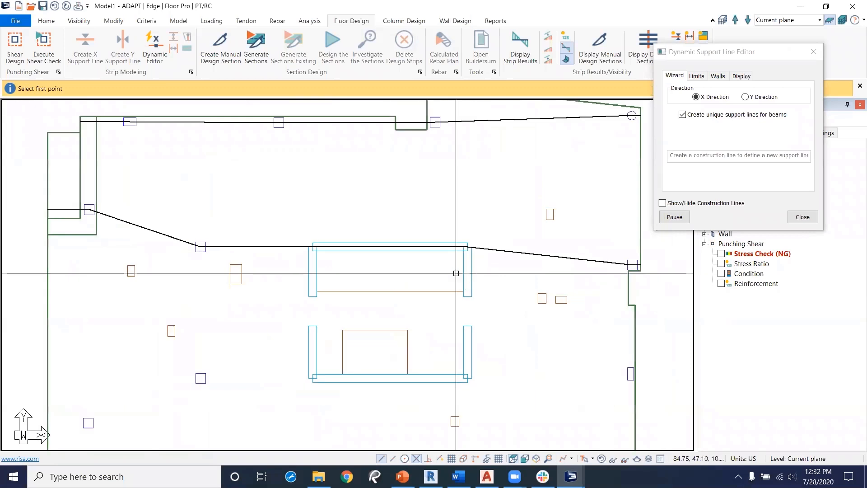
Step: Draw a third X support line from the left edge through the lower interior columns to the right edge
middle_click_drag(294, 315, 326, 250)
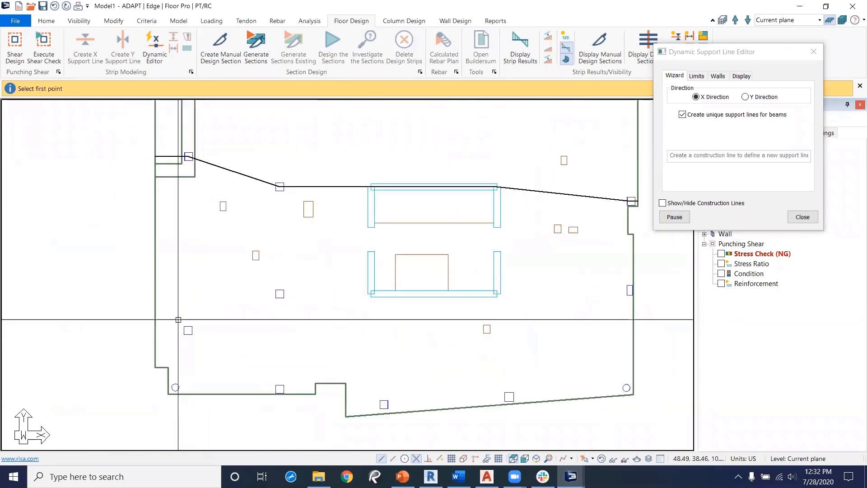
left_click(131, 330)
left_click(225, 329)
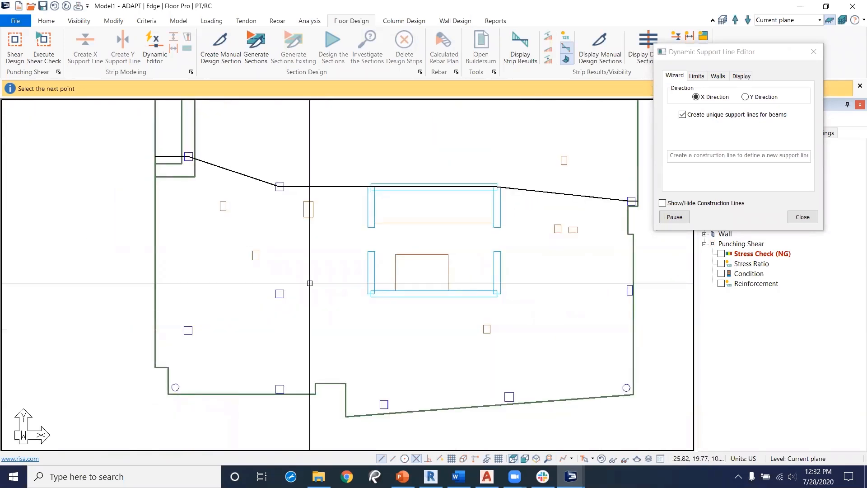
key("Escape")
left_click(291, 289)
left_click(377, 294)
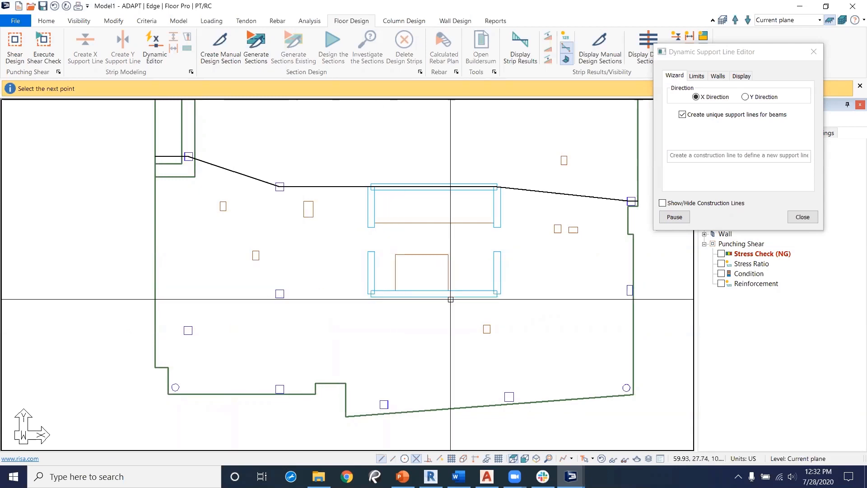
left_click(491, 293)
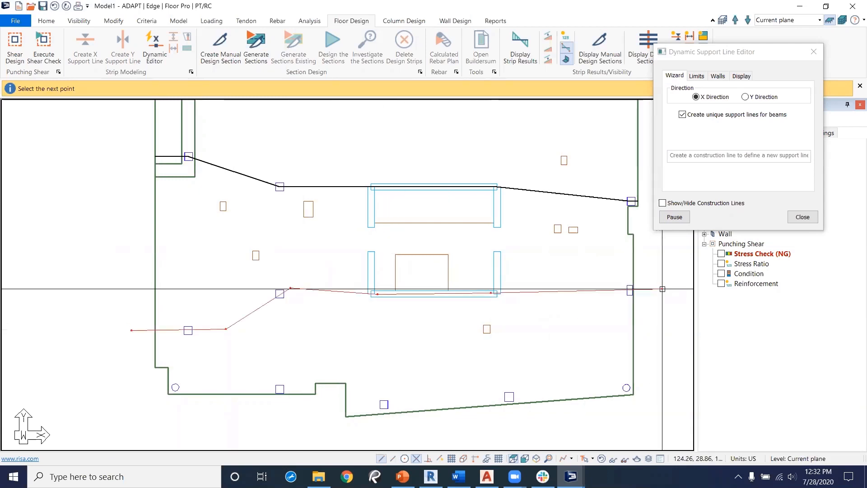
middle_click_drag(401, 344, 429, 322)
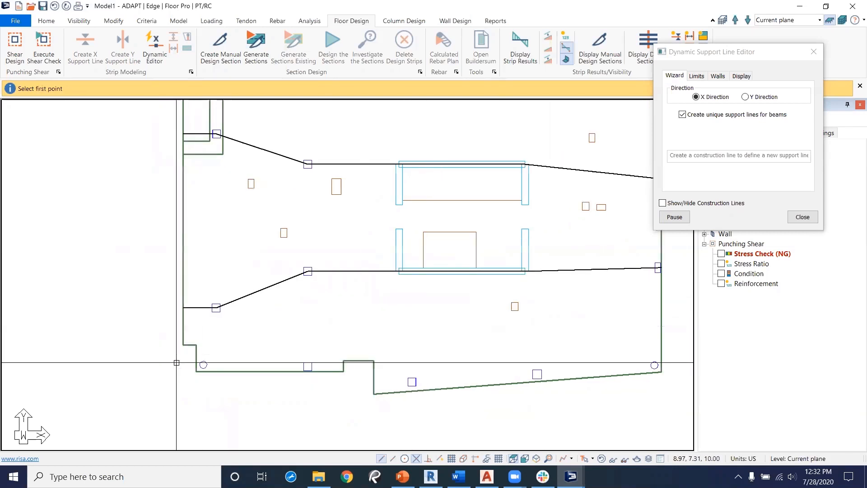
Step: Draw a fourth X support line through the columns along the slab's bottom edge
left_click(174, 364)
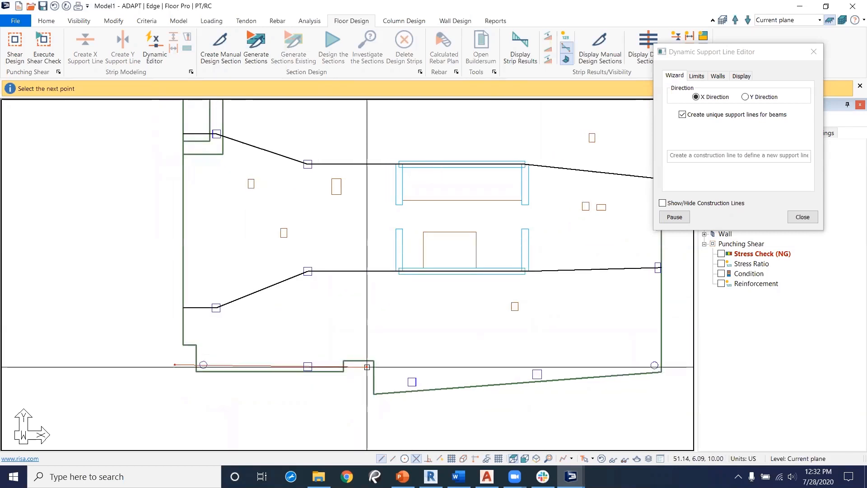
left_click(366, 366)
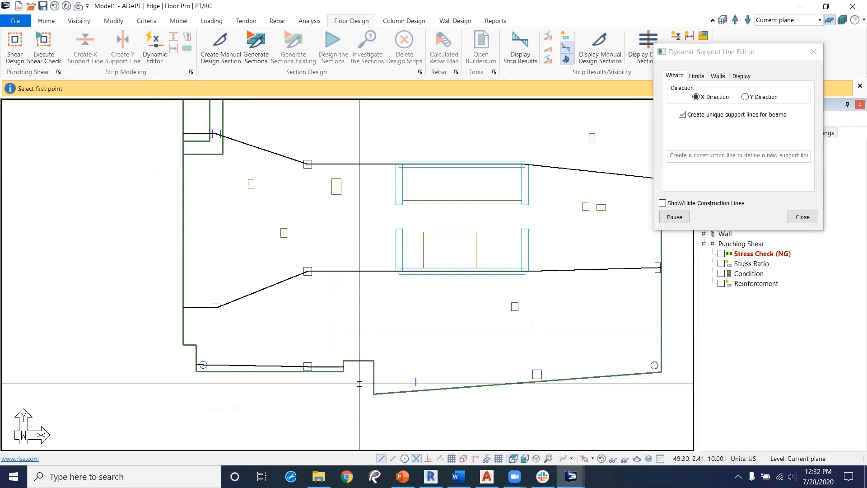
left_click(677, 363)
scroll(290, 317, "down", 2)
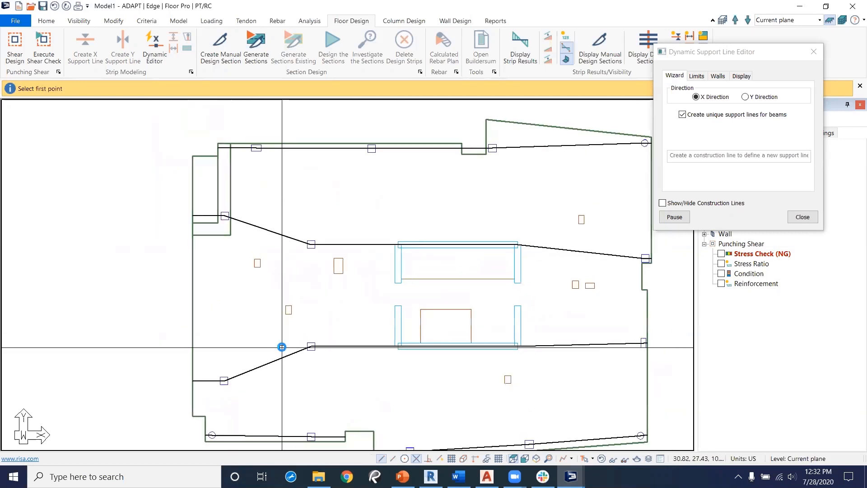
Step: Switch the support line direction to Y and draw a Y support line through the left-edge columns
left_click(746, 97)
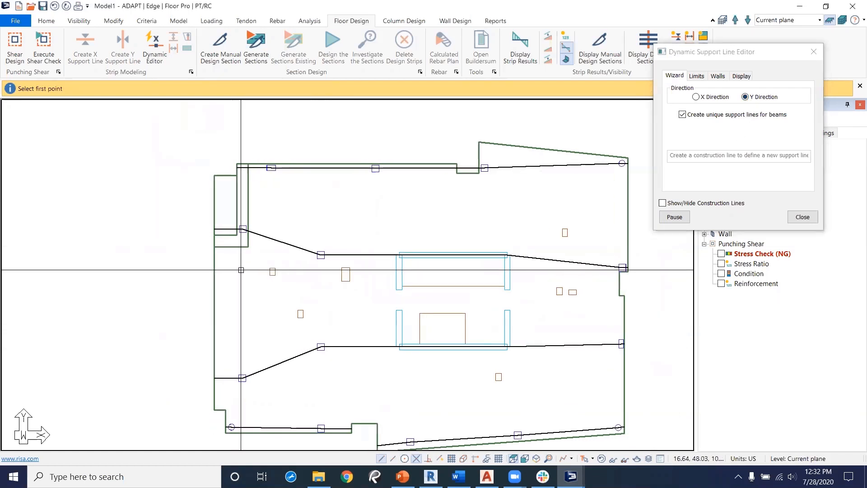
middle_click_drag(257, 375, 242, 301)
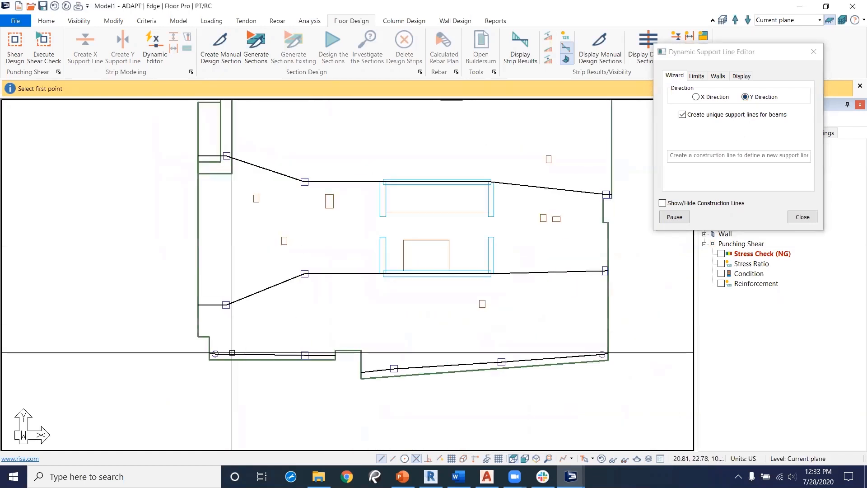
left_click(214, 378)
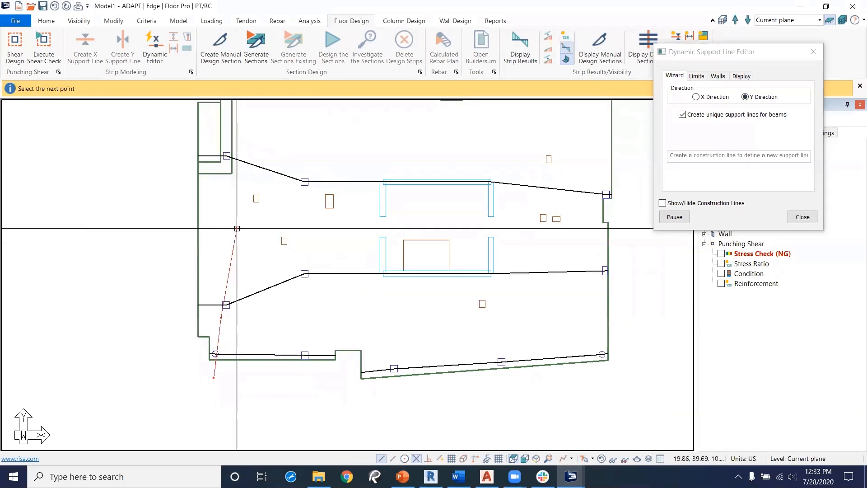
left_click(227, 312)
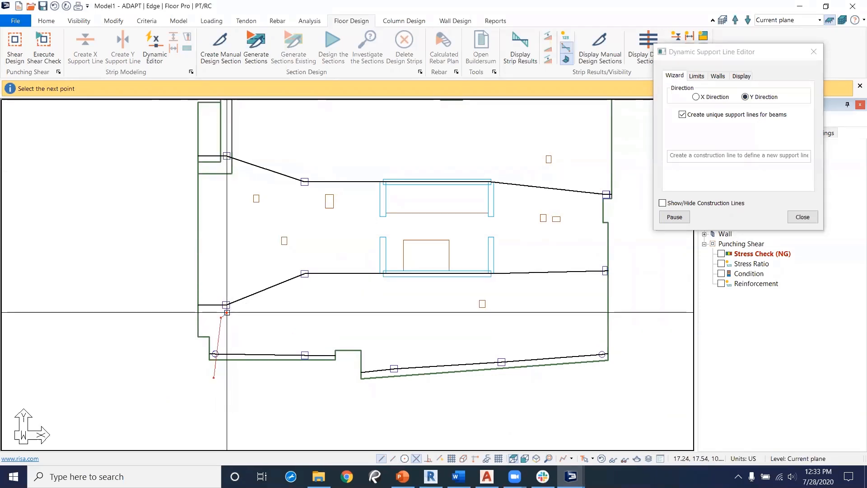
middle_click_drag(228, 160, 235, 247)
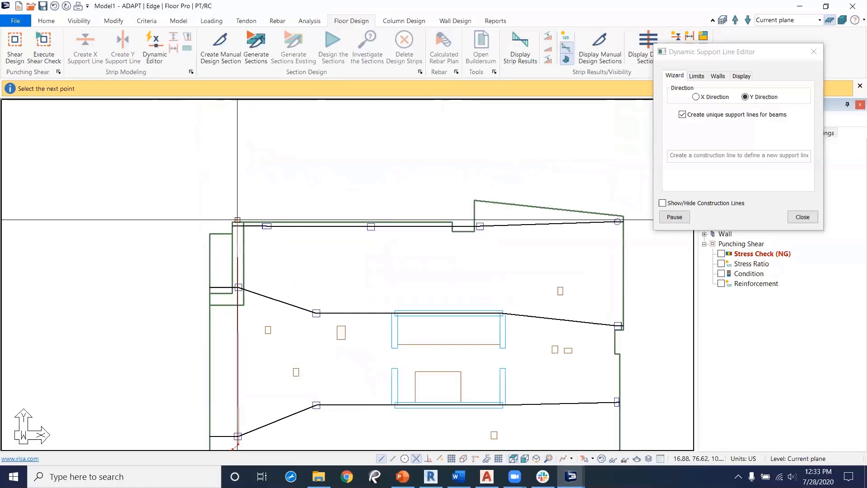
middle_click_drag(350, 379, 358, 236)
middle_click_drag(390, 303, 388, 352)
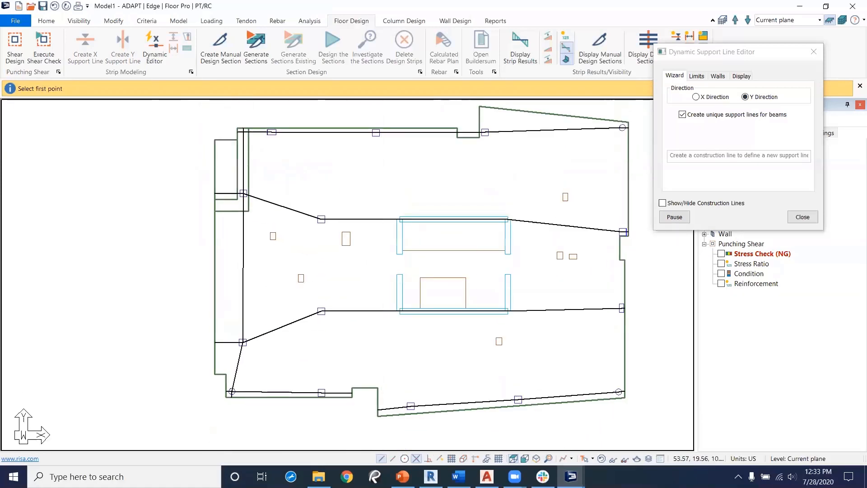
Step: Draw a second Y support line upward through the column line right of the left edge
left_click(320, 411)
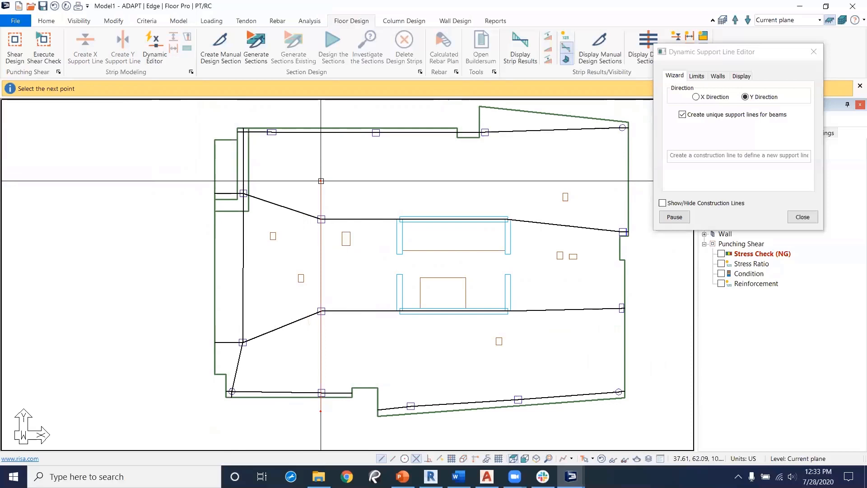
left_click(335, 199)
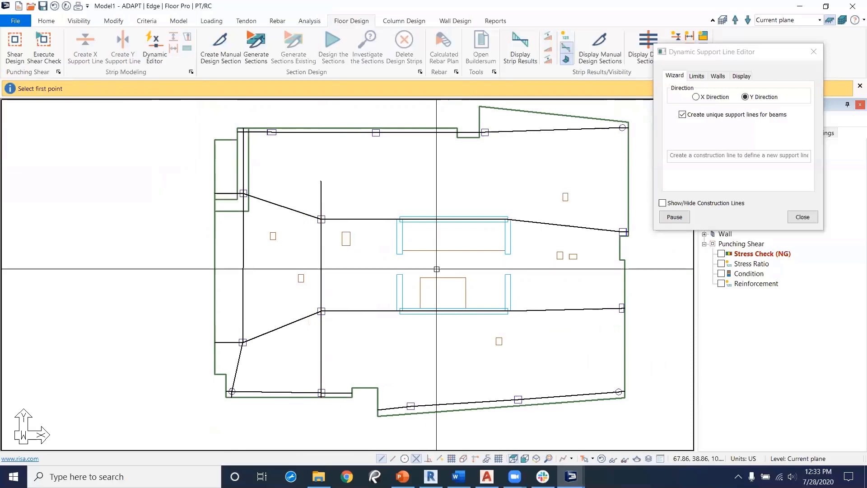
Step: Draw a third Y support line from the bottom-edge column up through the slab centre to the top-edge column, then close the editor
left_click(414, 424)
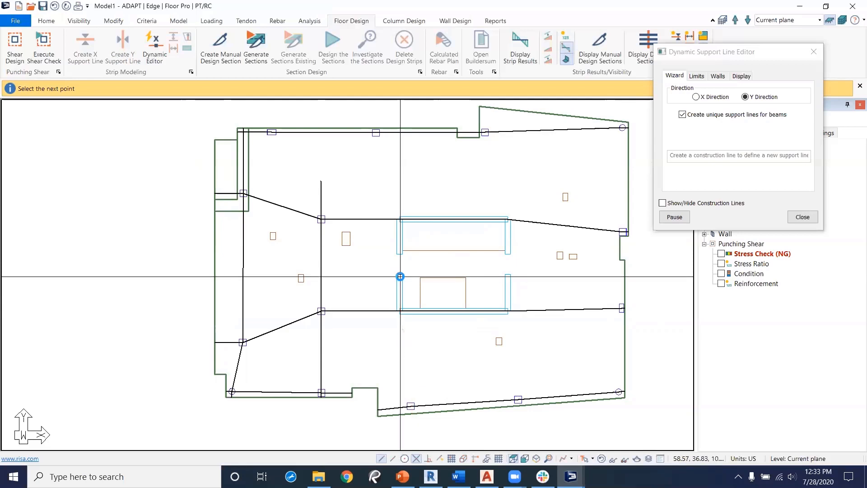
left_click(400, 251)
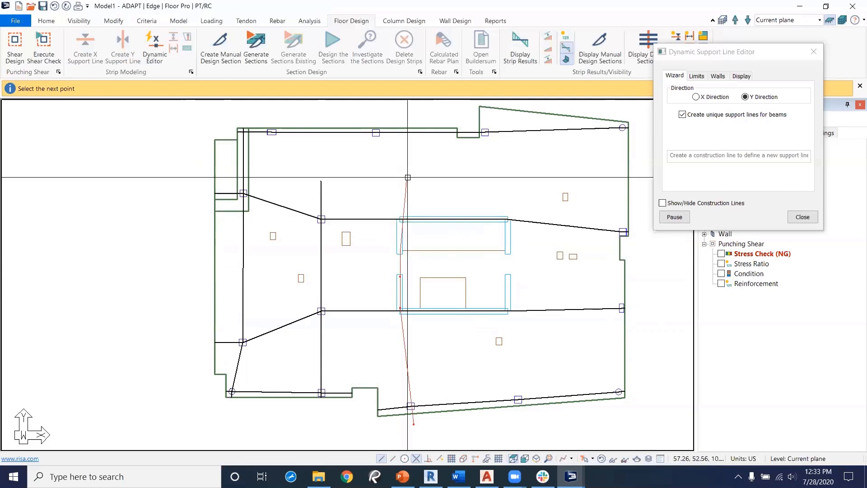
left_click(400, 116)
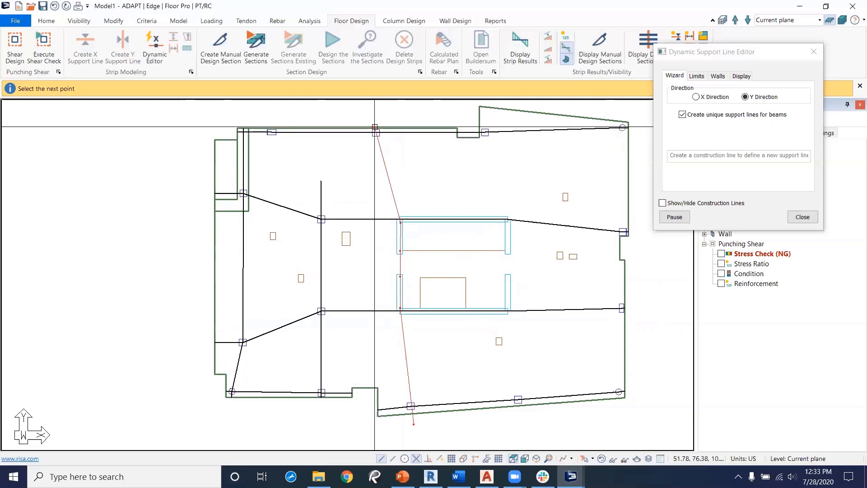
key("c")
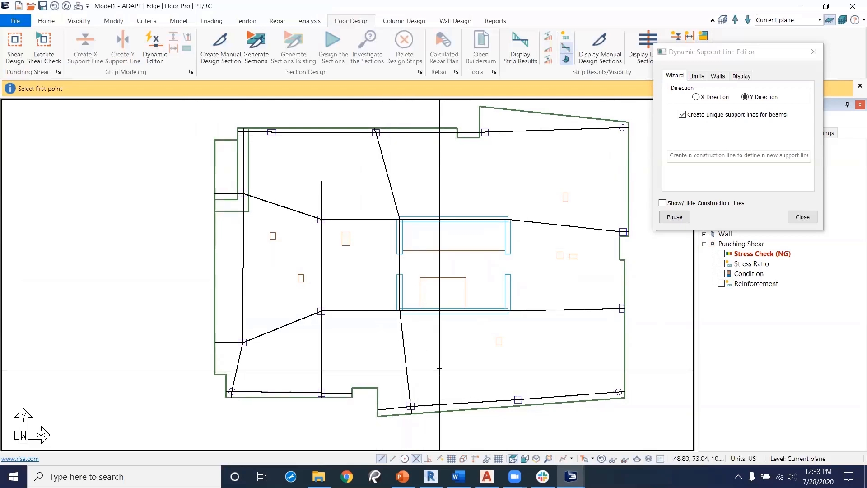
middle_click_drag(492, 336, 444, 319)
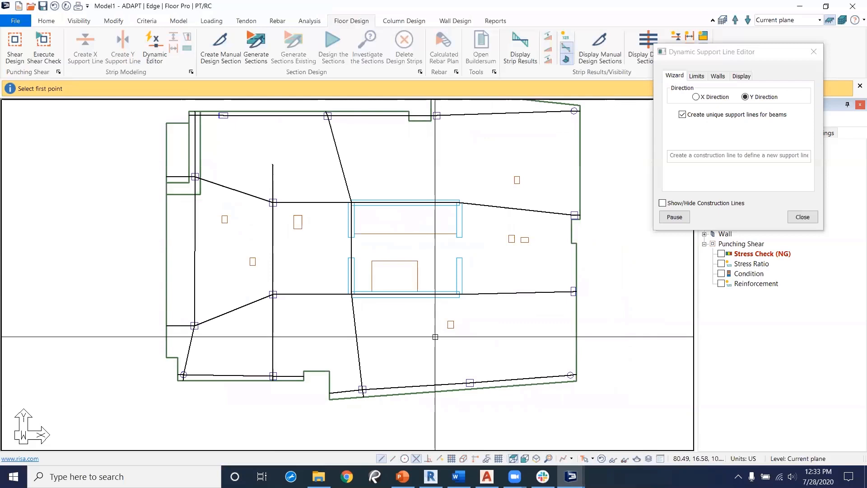
middle_click_drag(372, 182, 452, 204)
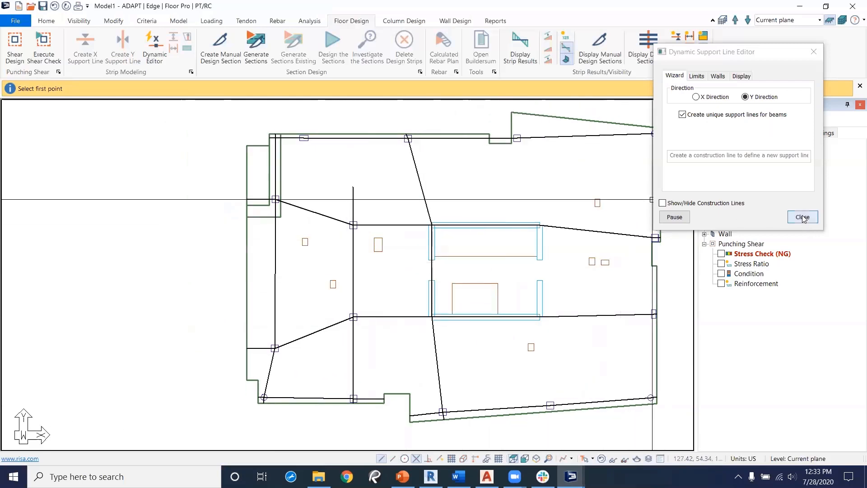
left_click(802, 218)
Step: Move the top end of the leftmost Y support line to the top edge above the upper-left column
scroll(333, 181, "up", 3)
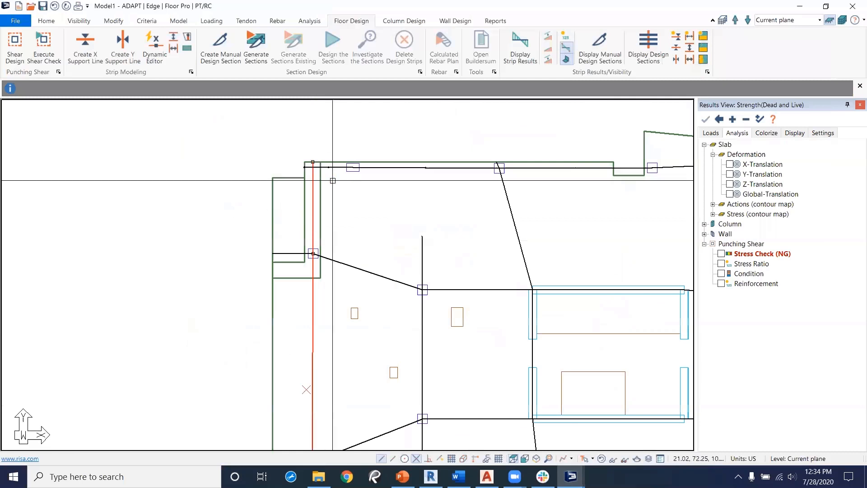
scroll(333, 181, "up", 4)
left_click(297, 150)
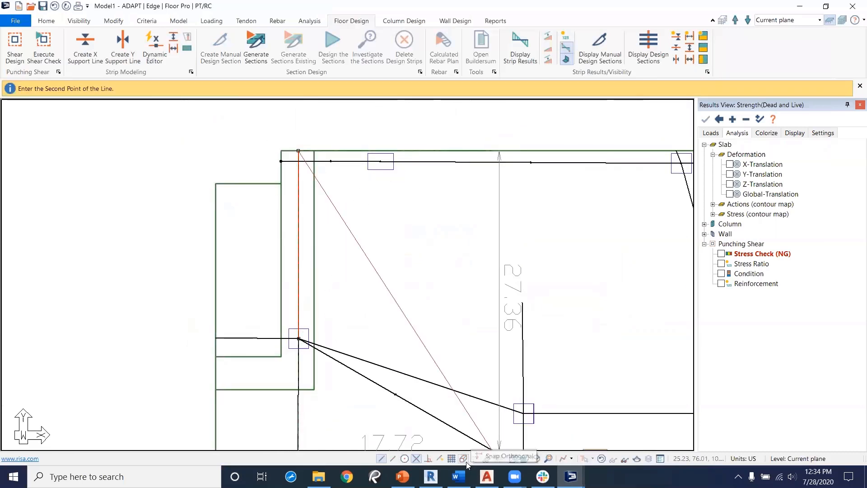
left_click(382, 151)
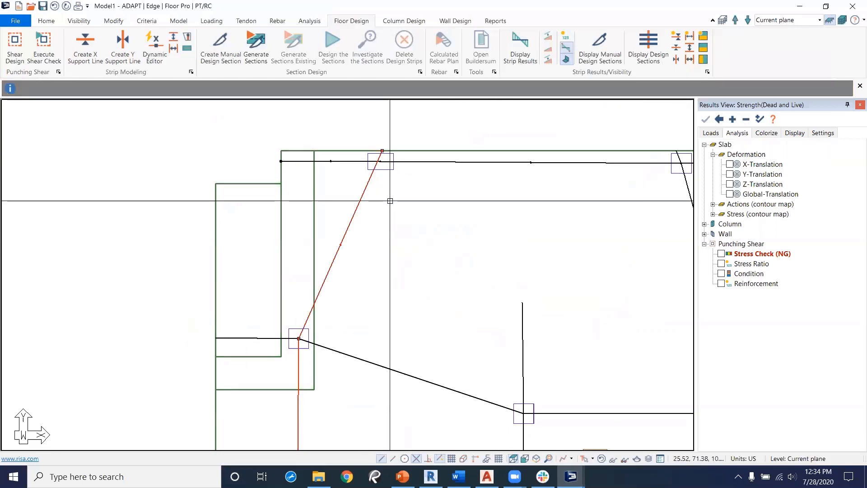
Step: Insert a vertex on the leftmost Y support line and move it onto the top-edge column
right_click(359, 201)
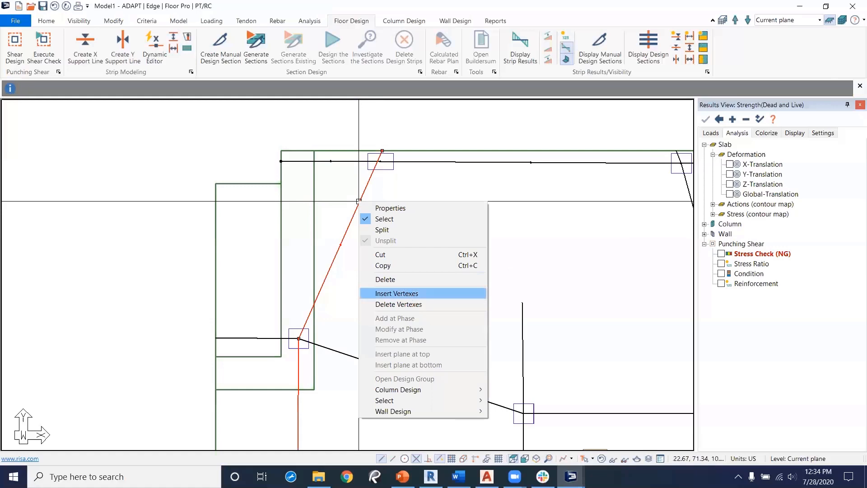
left_click(402, 293)
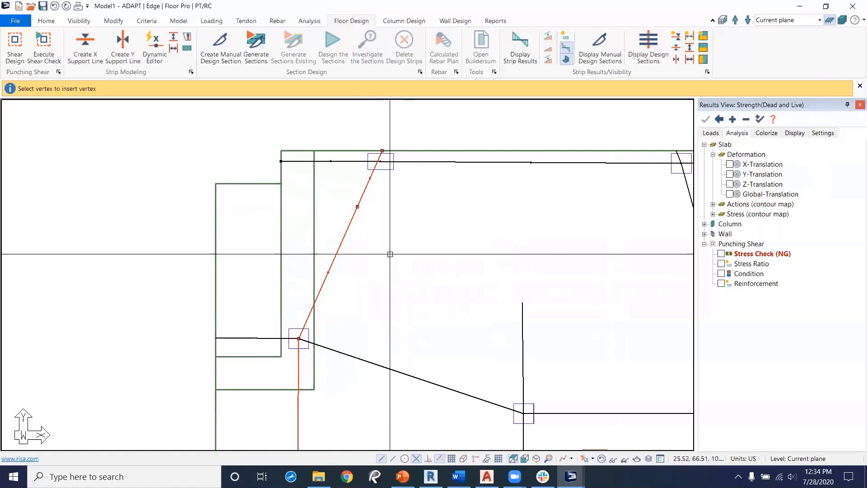
key("Escape")
left_click(357, 207)
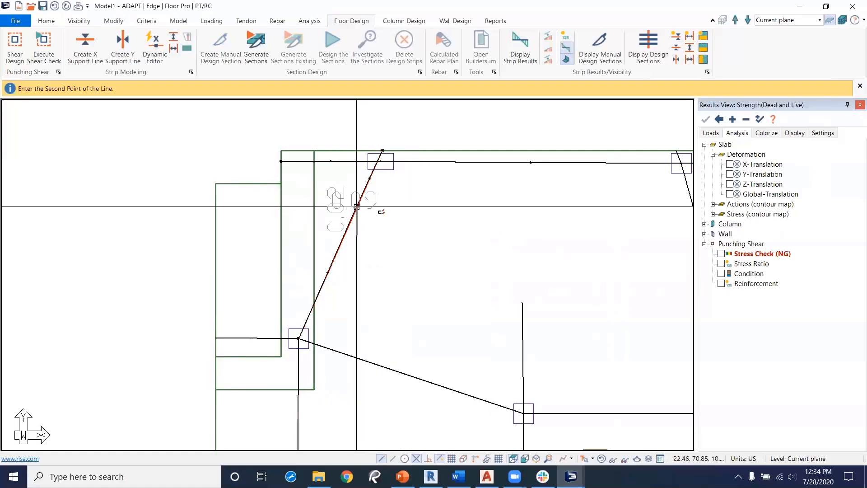
left_click(381, 162)
scroll(447, 281, "down", 1)
middle_click_drag(447, 281, 388, 258)
scroll(388, 257, "down", 2)
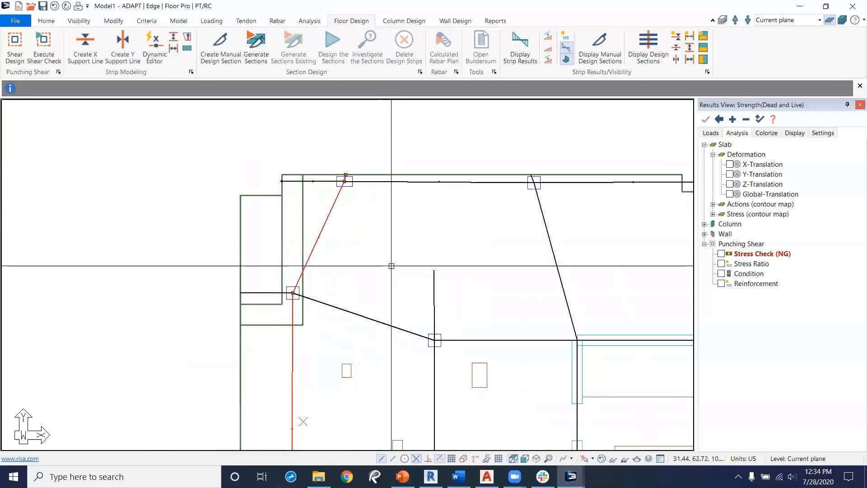
middle_click_drag(460, 306, 372, 204)
scroll(373, 207, "down", 4)
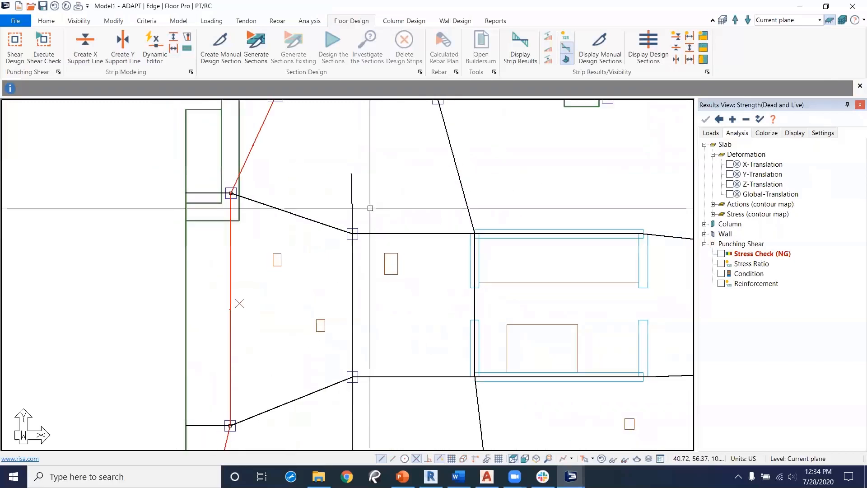
scroll(395, 289, "down", 3)
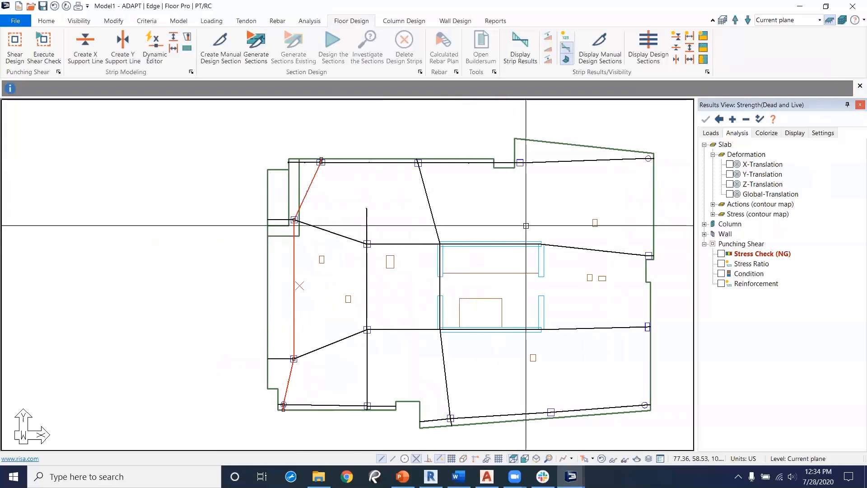
key("Escape")
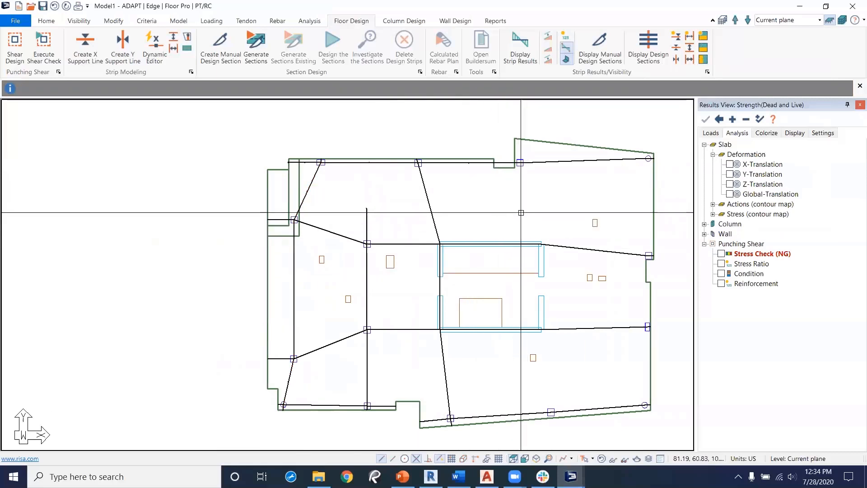
Step: Generate the design sections and display only the Y-direction design sections
left_click(260, 57)
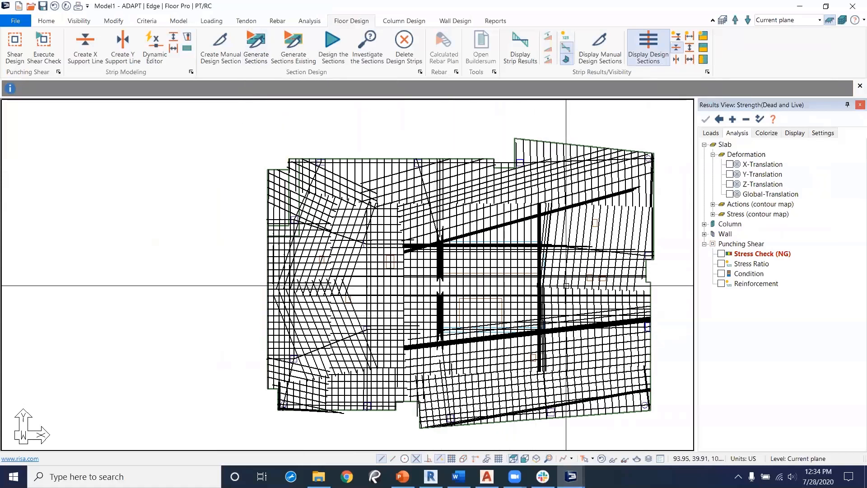
left_click(677, 47)
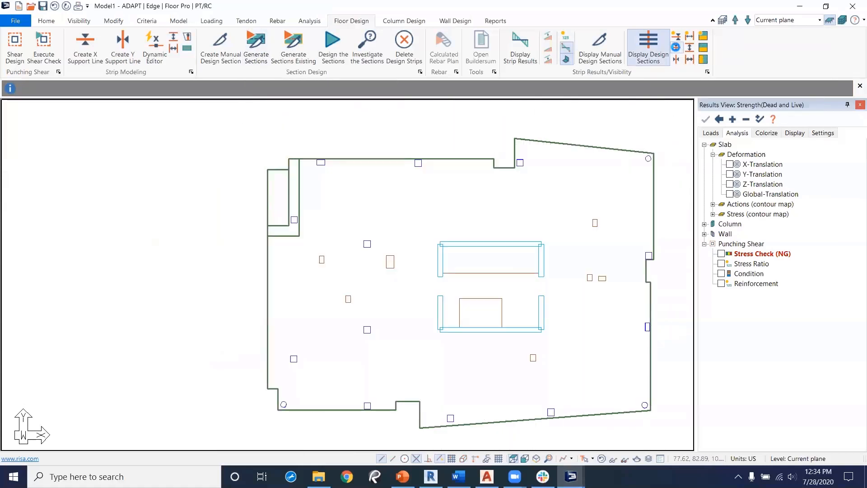
left_click(678, 59)
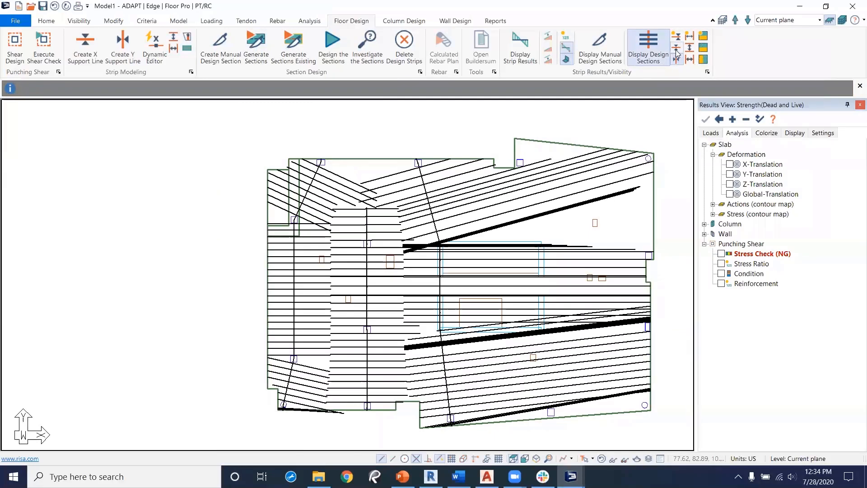
left_click(676, 48)
left_click(678, 62)
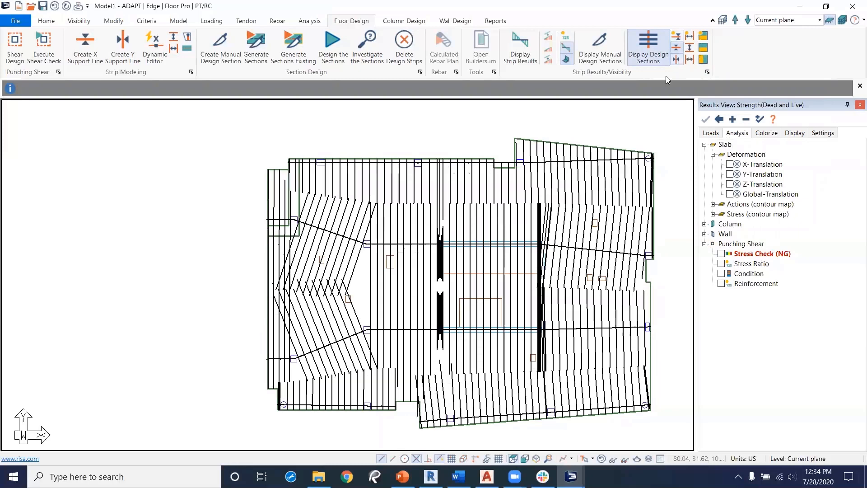
Step: Inspect the generated Y-direction design strips by selecting individual strips across the slab
left_click(390, 188)
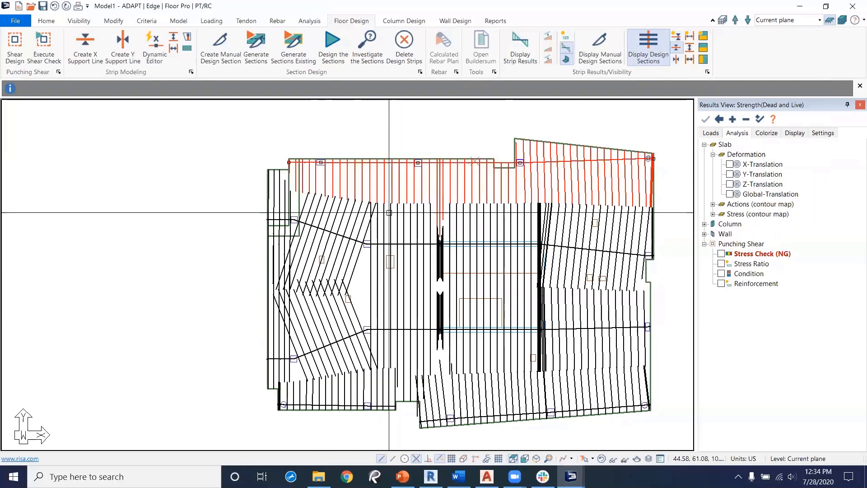
left_click(579, 226)
middle_click_drag(359, 315, 334, 258)
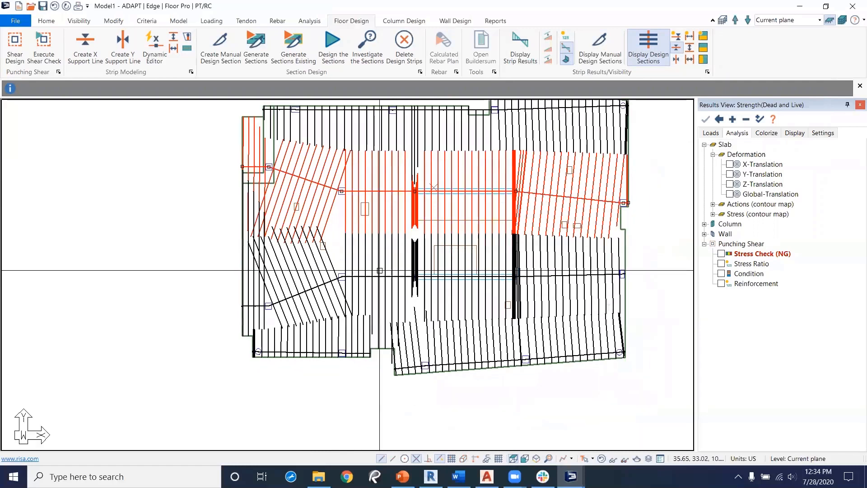
scroll(402, 247, "up", 1)
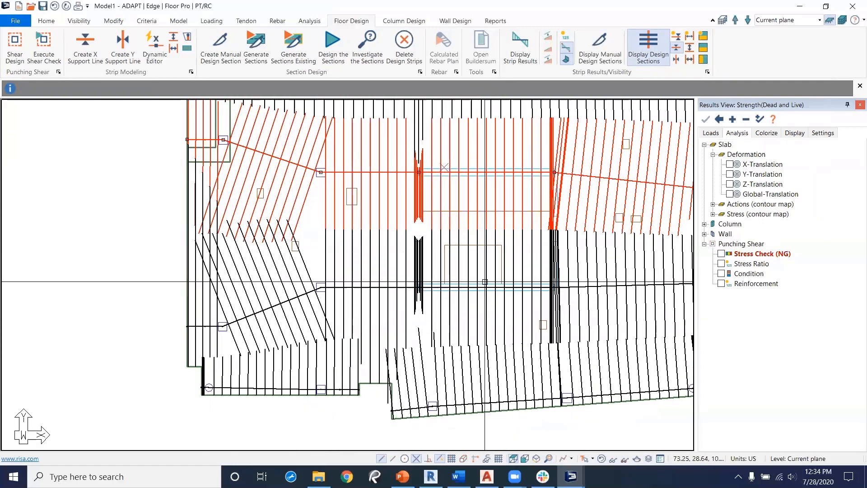
middle_click_drag(484, 260, 407, 307)
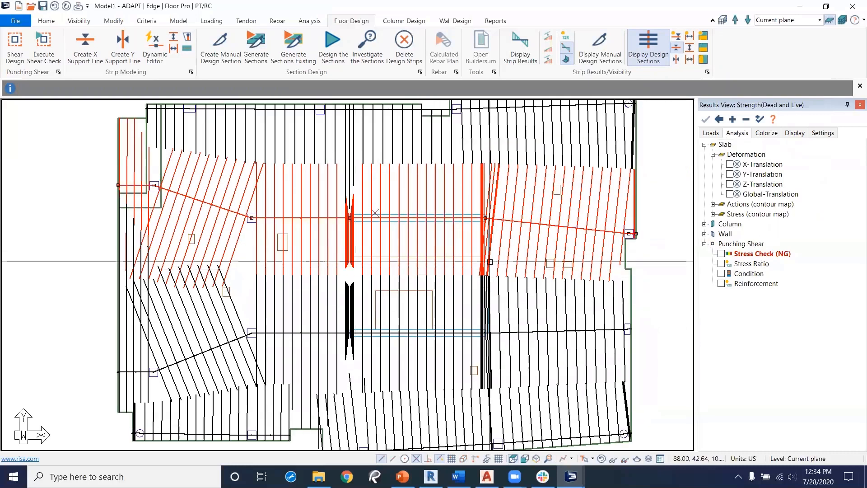
scroll(393, 257, "up", 1)
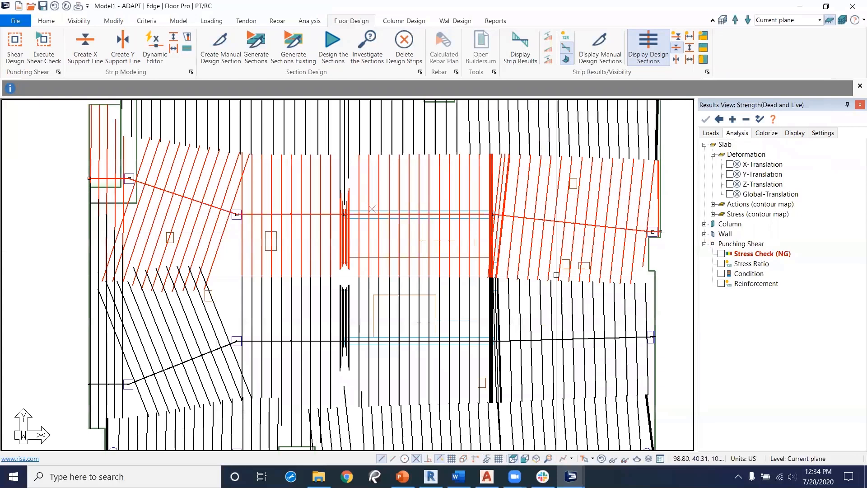
scroll(294, 307, "down", 2)
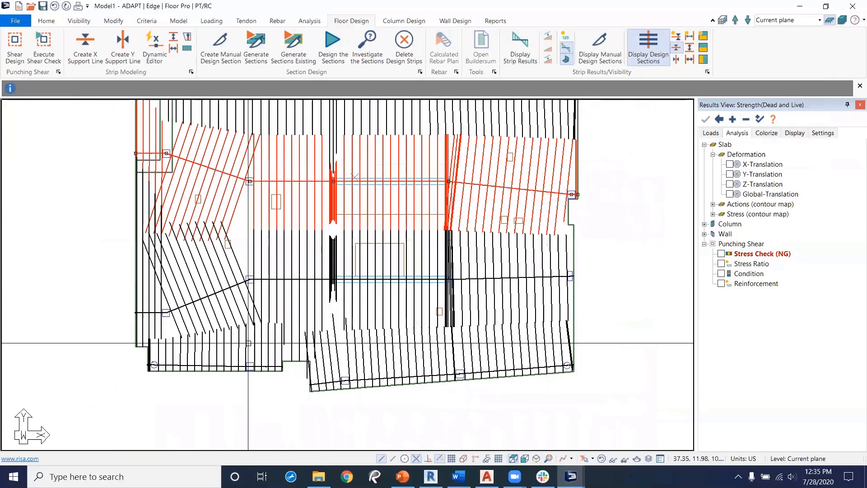
left_click(248, 343)
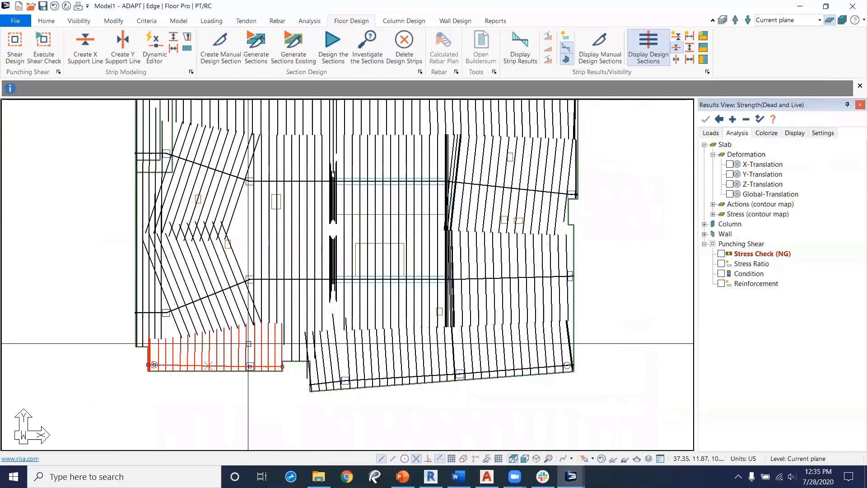
left_click(350, 357)
left_click(591, 272)
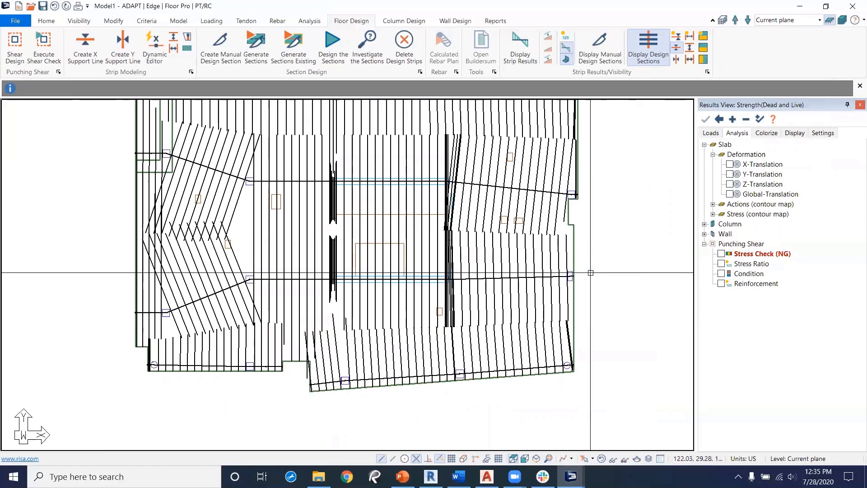
middle_click_drag(603, 176, 604, 229)
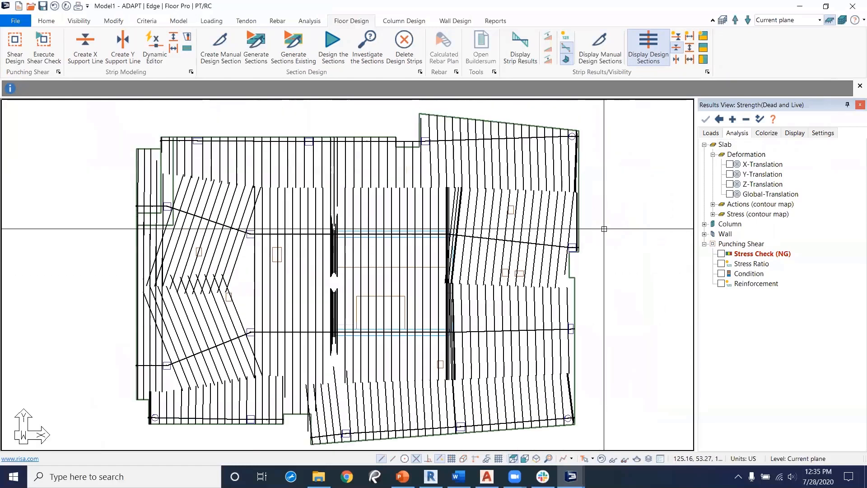
Step: Display the X-direction design sections and inspect one of the generated strips
left_click(678, 44)
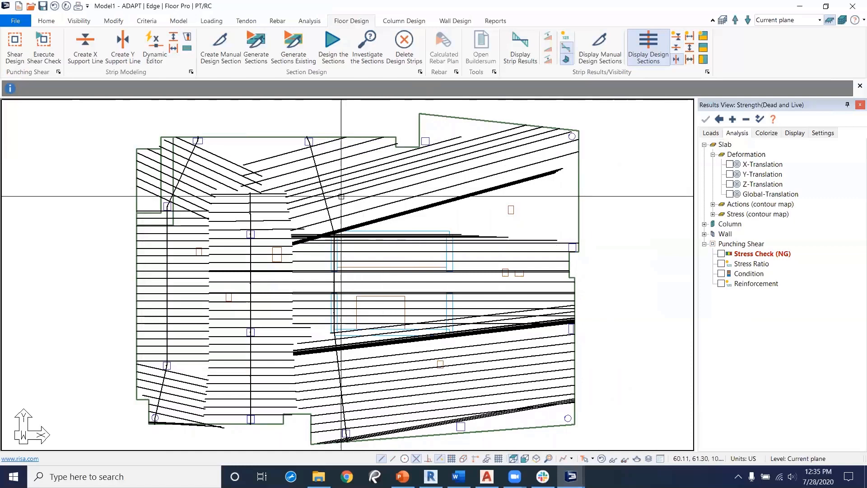
left_click(468, 195)
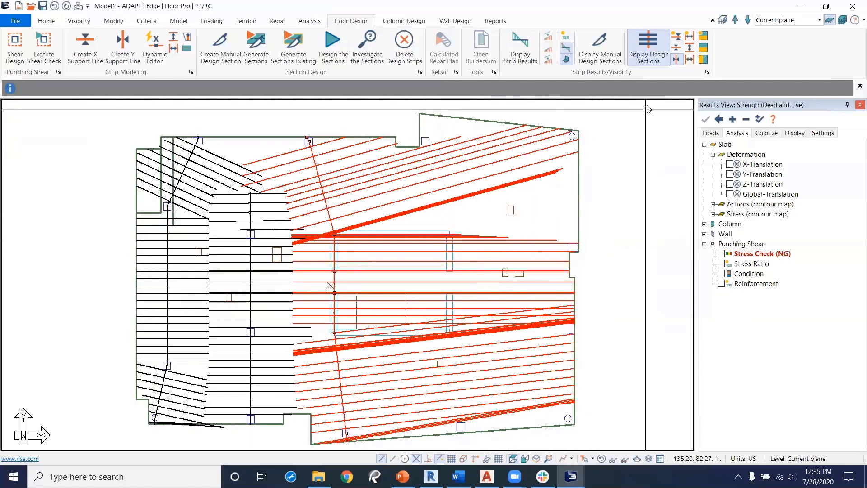
key("Escape")
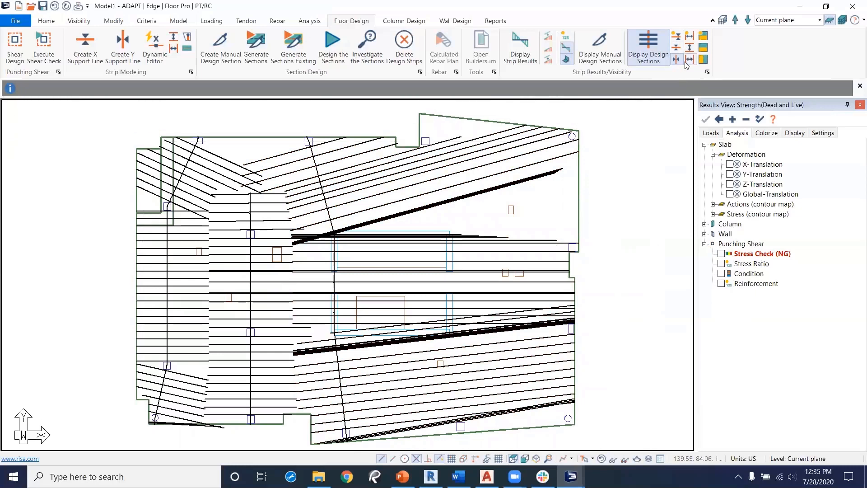
Step: Draw a Y-direction splitter from the slab's top edge down through the central wall opening to the bottom edge
left_click(174, 48)
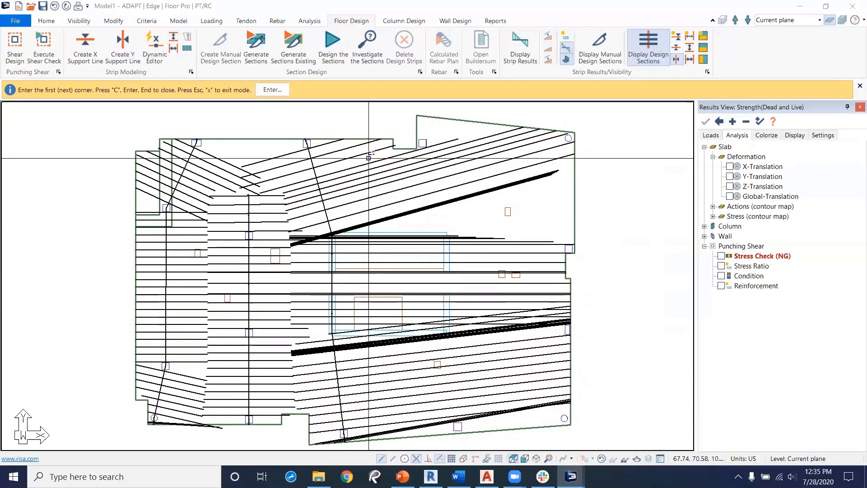
left_click(360, 125)
middle_click_drag(432, 444, 417, 348)
left_click(413, 383)
middle_click_drag(525, 347, 511, 425)
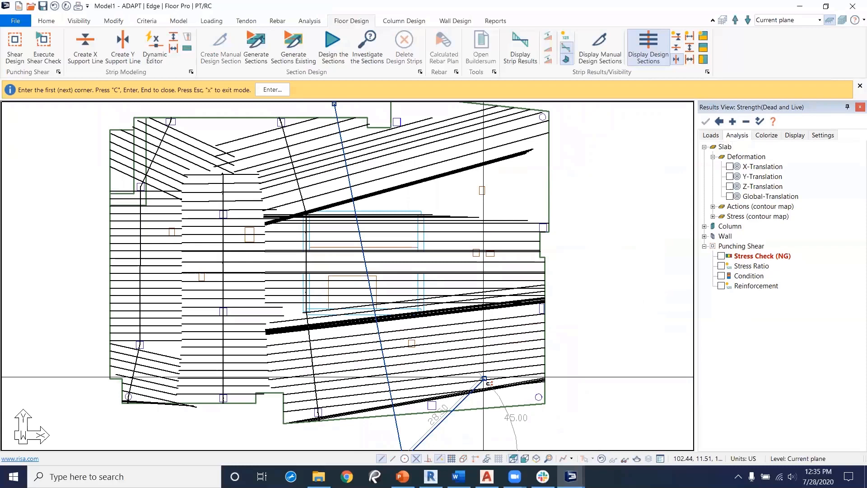
right_click(580, 217)
left_click(615, 272)
middle_click_drag(322, 206, 327, 248)
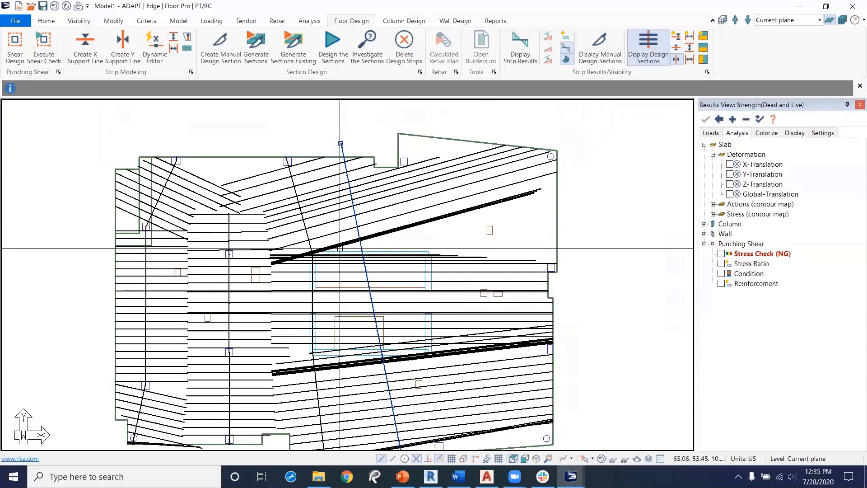
Step: Regenerate the design sections so they split at the new Y-direction splitter
left_click(256, 53)
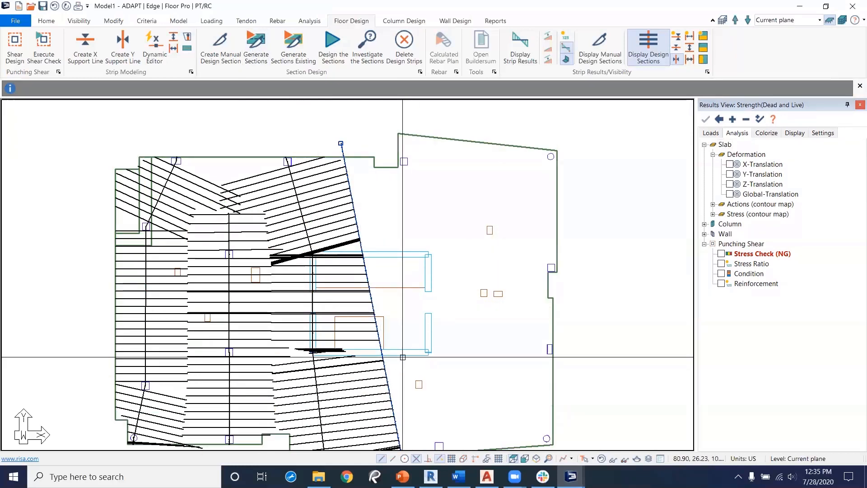
middle_click_drag(371, 303, 375, 270)
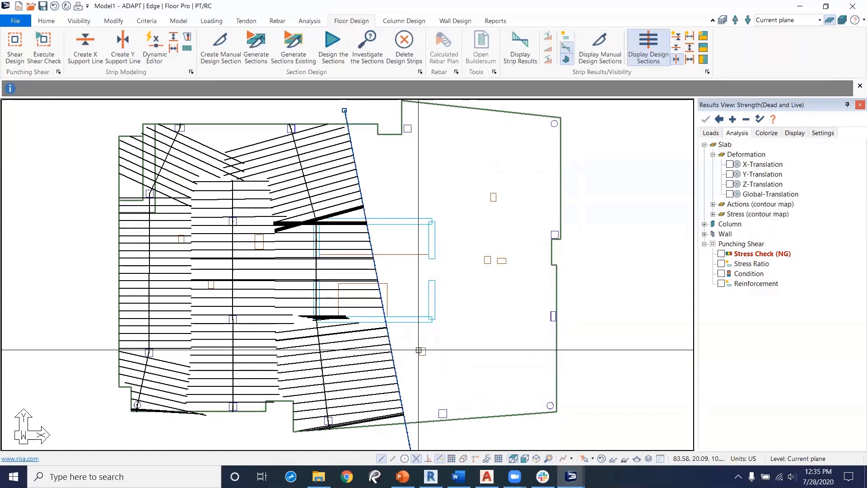
middle_click_drag(338, 222, 380, 251)
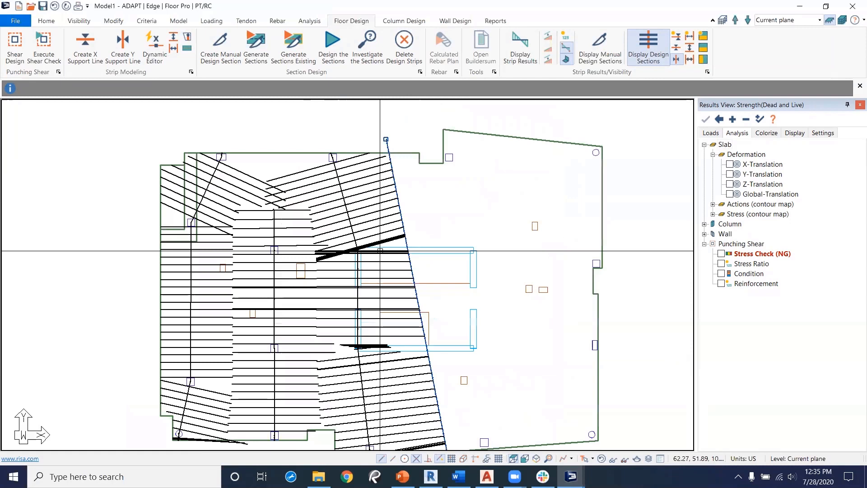
Step: Toggle the X- and Y-direction strip visibility options, then hide the design sections to show only support lines
left_click(676, 50)
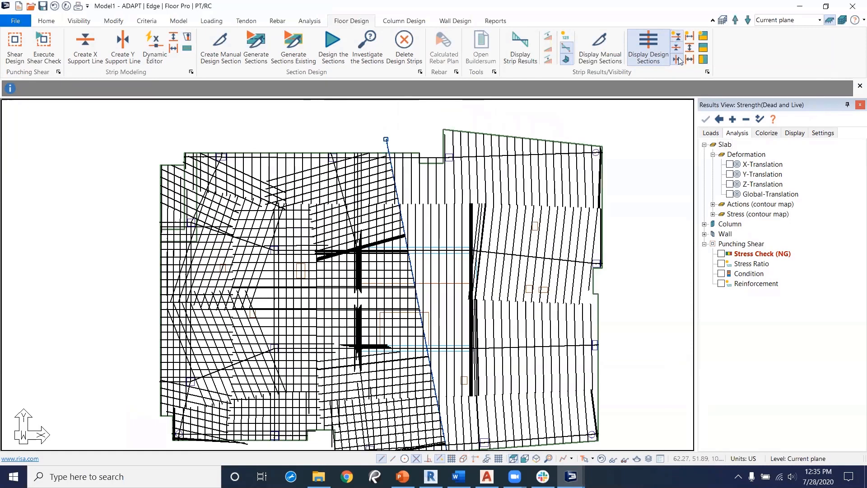
left_click(677, 39)
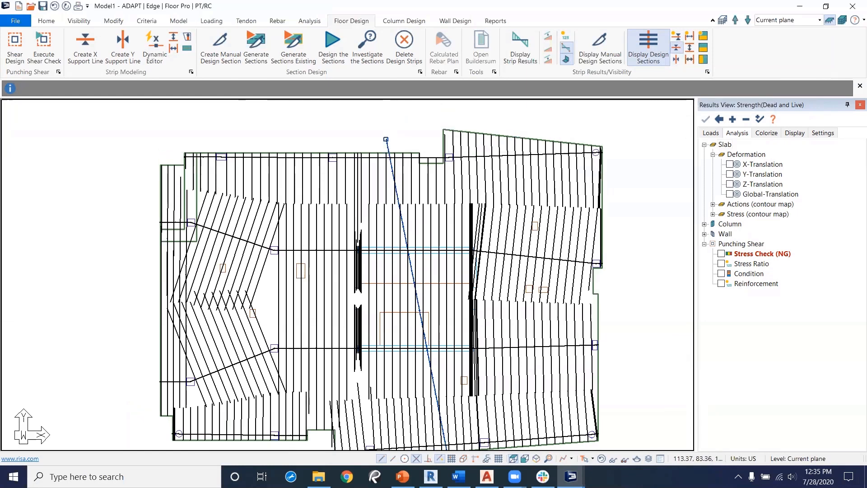
left_click(691, 60)
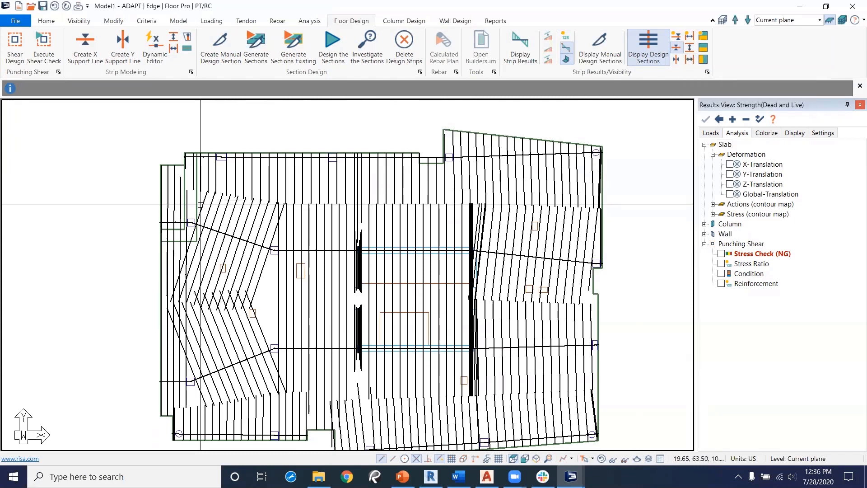
scroll(202, 226, "up", 3)
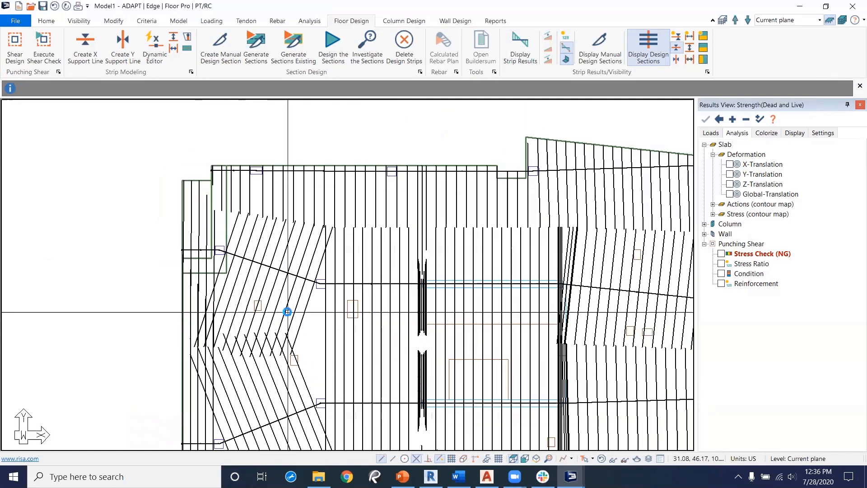
left_click(649, 58)
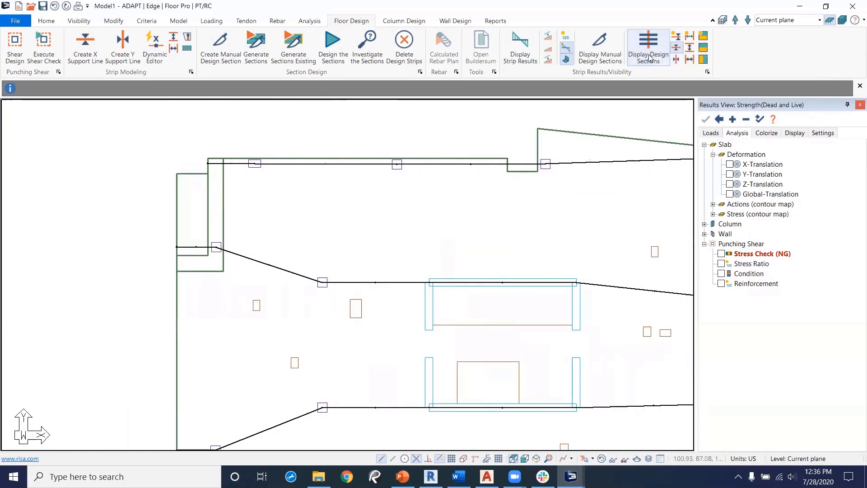
Step: Select the upper X support line and start Map Banded Tendons with a maximum self-weight to balance of 150%
middle_click_drag(457, 282, 451, 252)
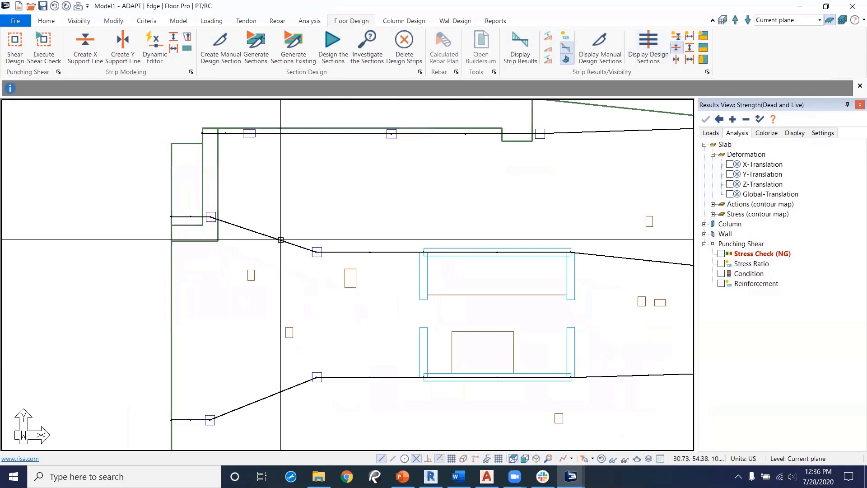
left_click(281, 240)
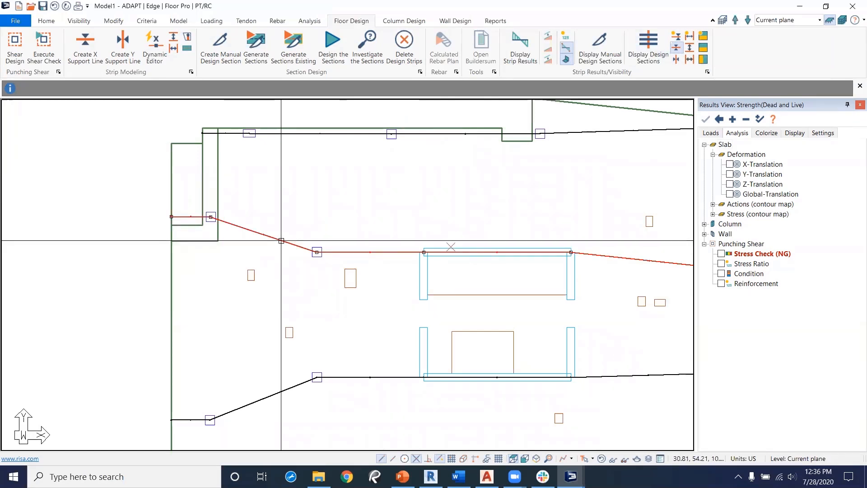
left_click(246, 21)
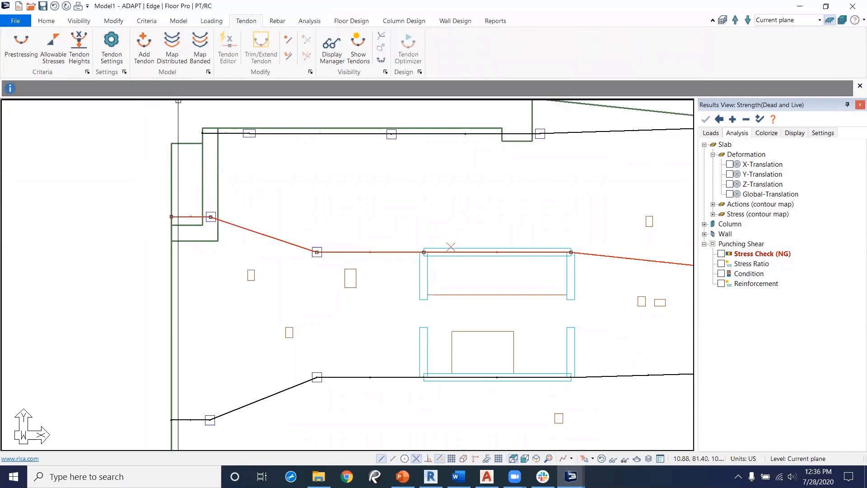
left_click(202, 59)
left_click_drag(180, 42, 167, 178)
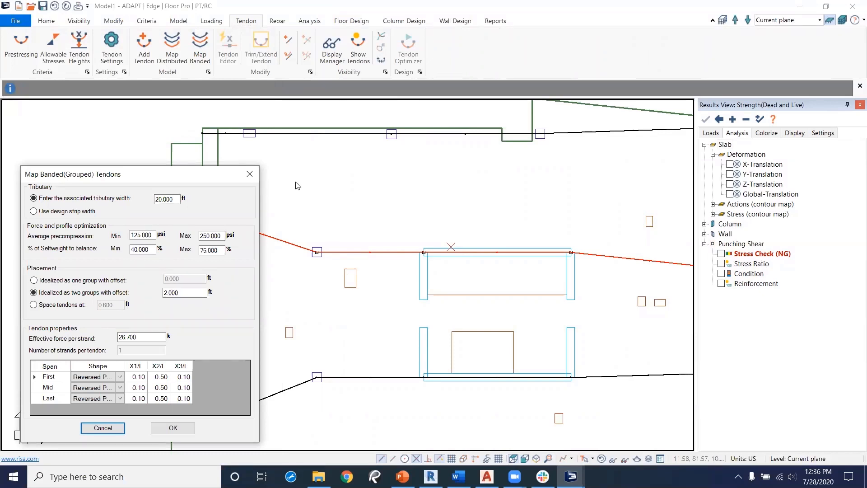
left_click_drag(172, 173, 177, 149)
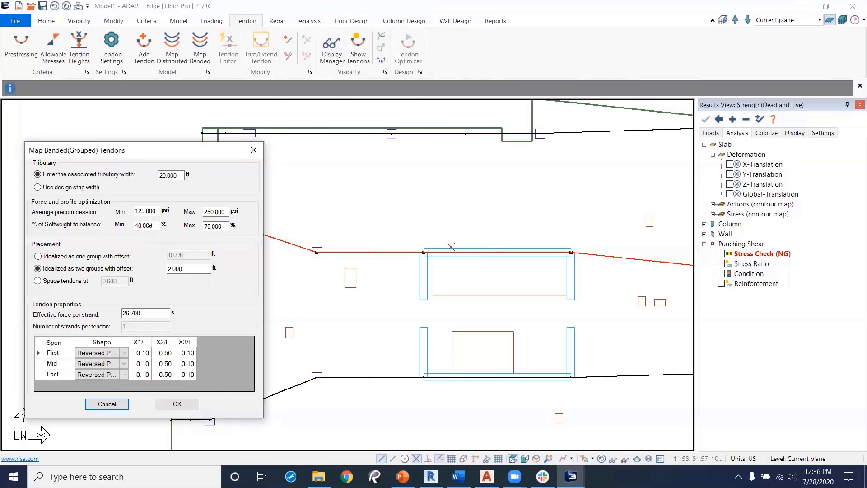
left_click_drag(228, 225, 202, 226)
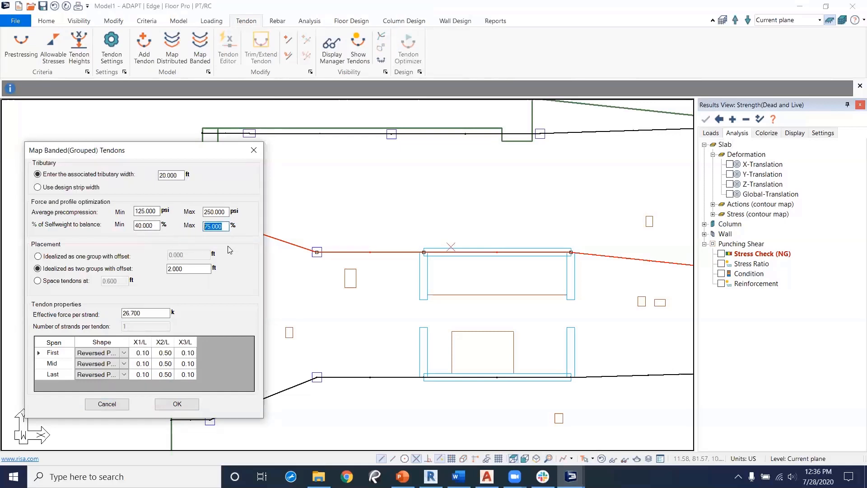
type("150")
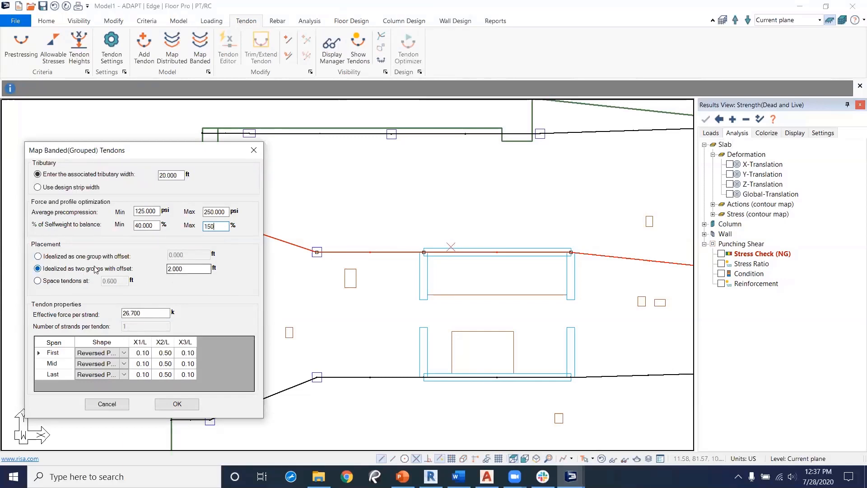
Step: Place the banded tendons as one group with a 0.5 ft offset
left_click(38, 257)
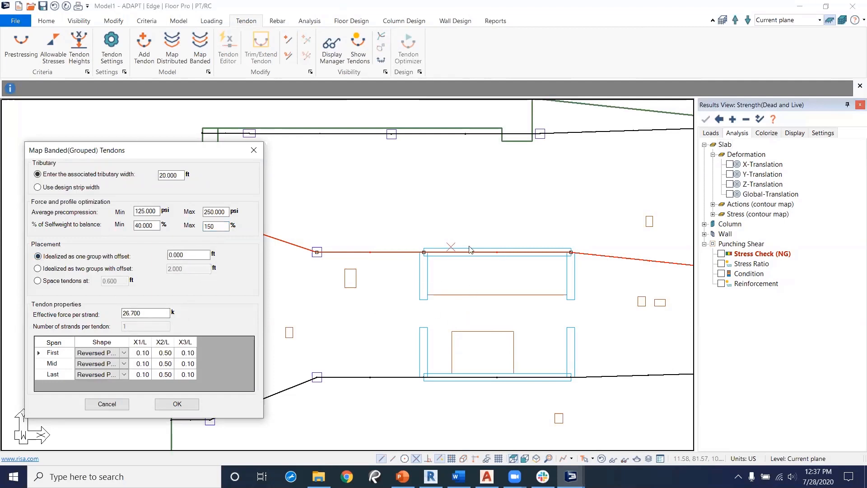
left_click_drag(191, 258, 149, 256)
type("0.5")
left_click_drag(148, 158, 401, 154)
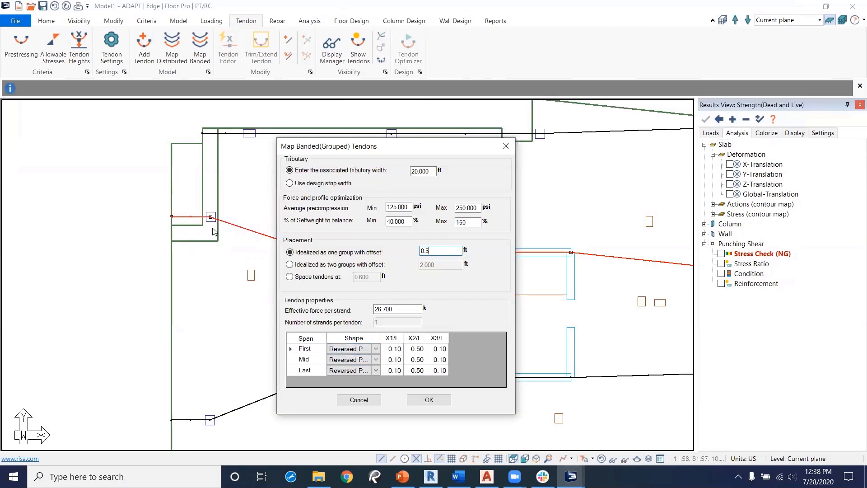
Step: Set the first span's tendon shape to Cantilever Down and apply the banded tendon mapping
left_click(376, 349)
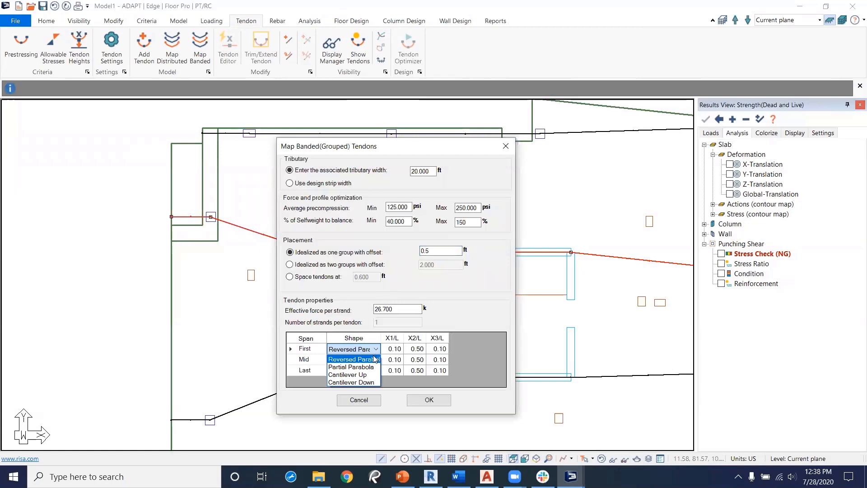
left_click(371, 383)
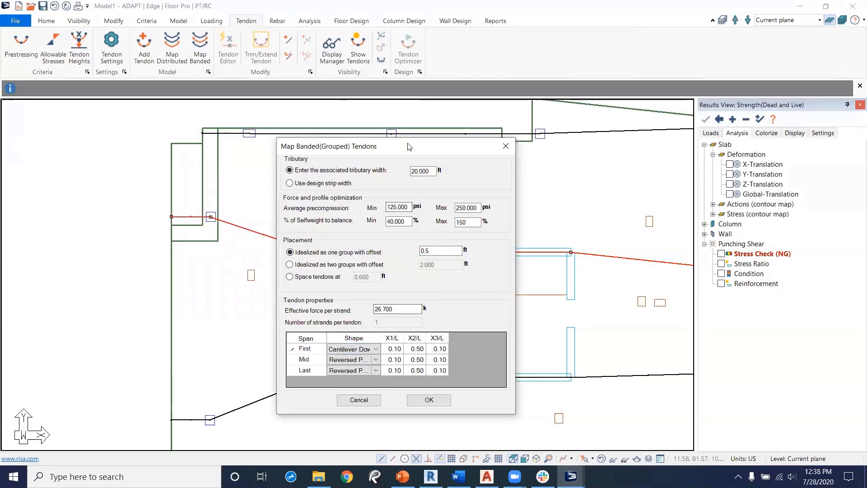
left_click_drag(403, 149, 345, 171)
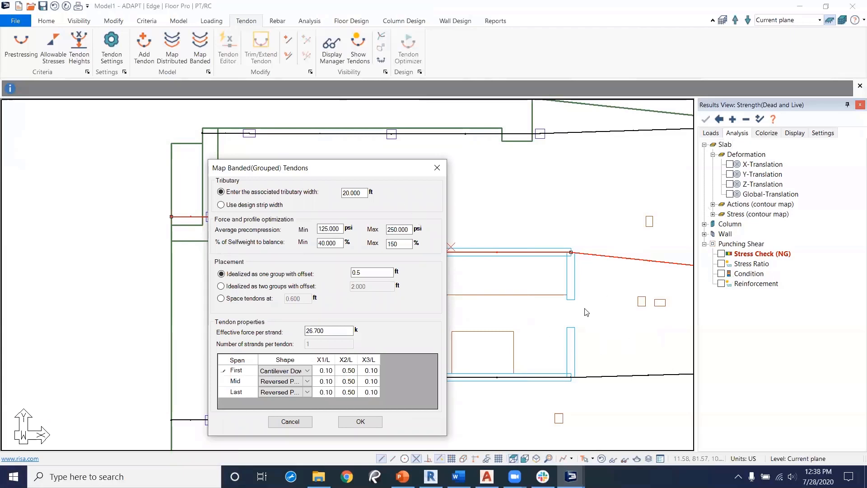
left_click_drag(356, 172, 341, 156)
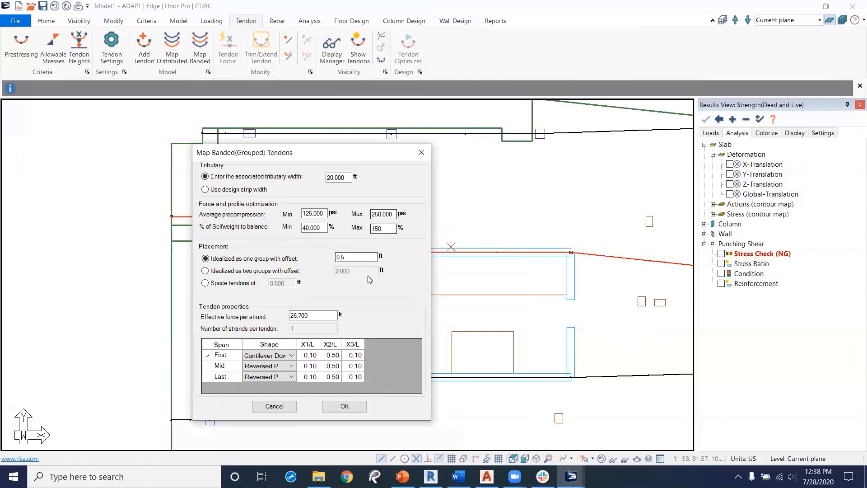
left_click(347, 407)
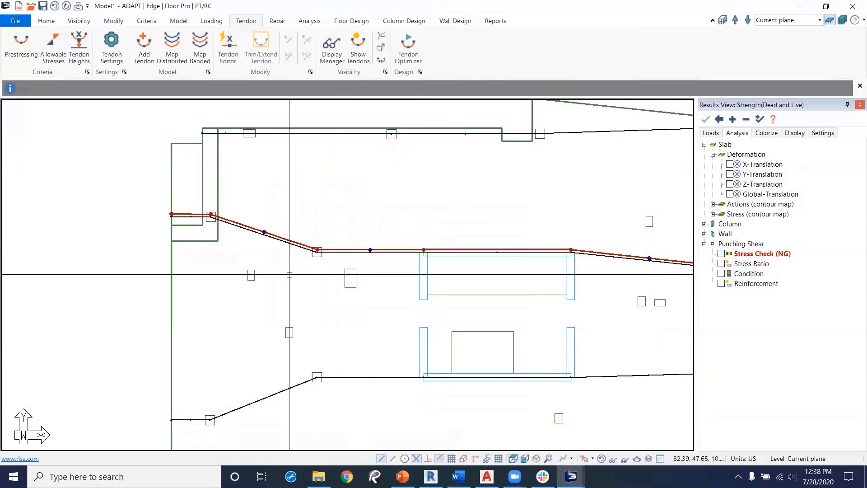
Step: Open the mapped tendon's properties and review its Stressing and Location settings
scroll(283, 261, "up", 3)
left_click(296, 226)
double_click(296, 226)
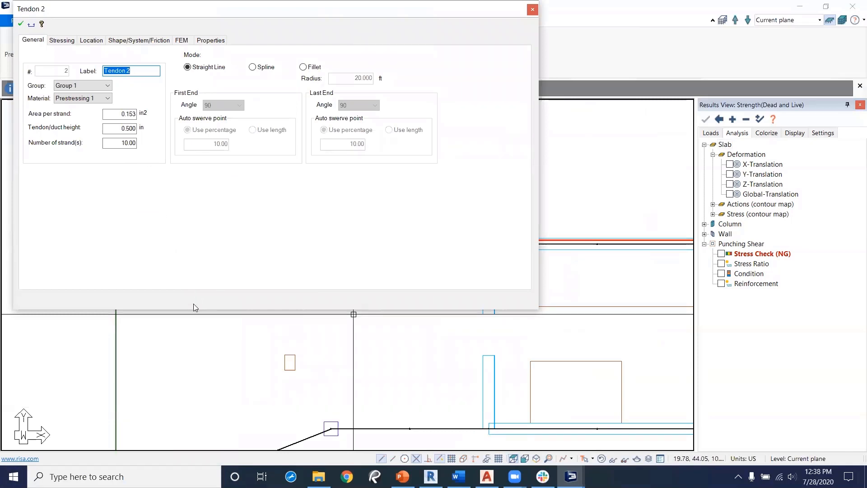
left_click(61, 40)
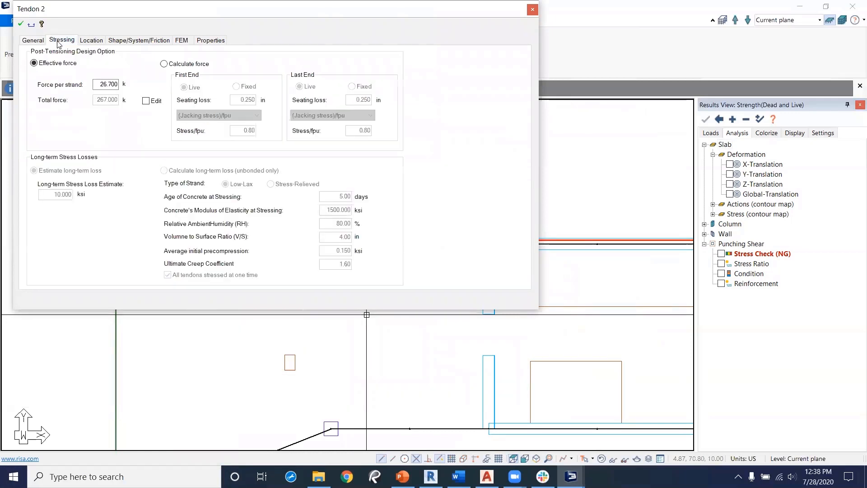
left_click(164, 64)
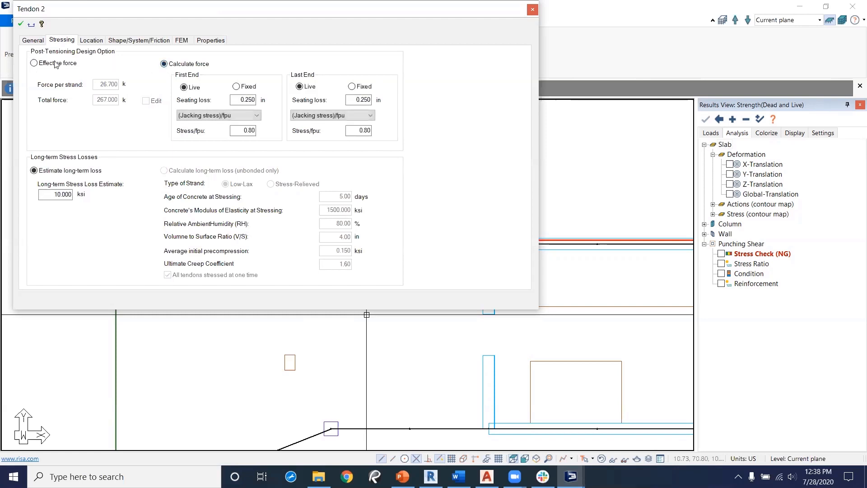
left_click(34, 63)
left_click(92, 41)
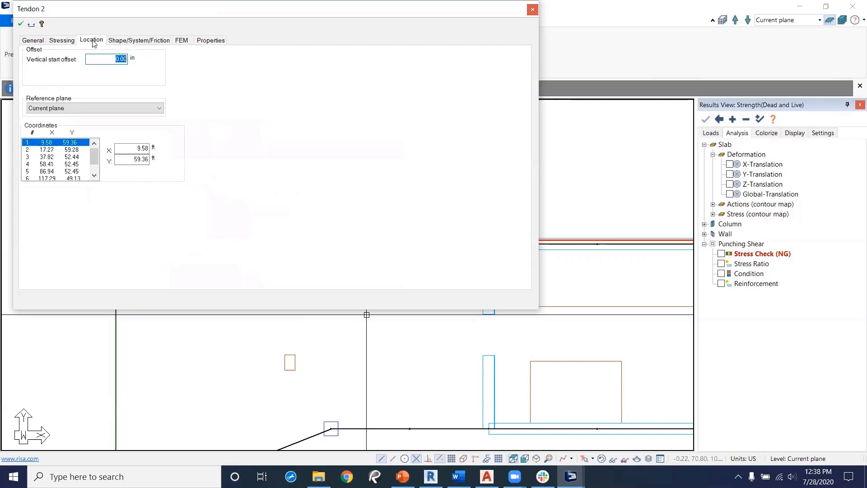
Step: Set Span 2's CGS top-first height to 4 in, apply the change and close the tendon properties
left_click(133, 42)
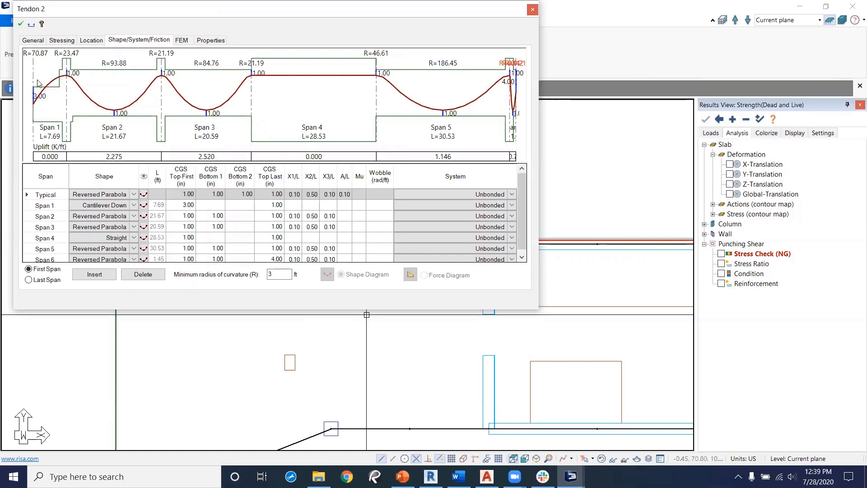
left_click(188, 216)
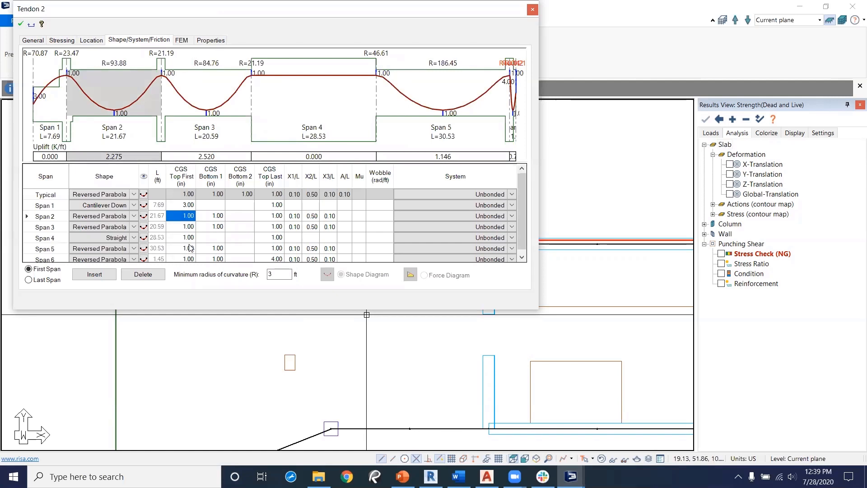
type("3")
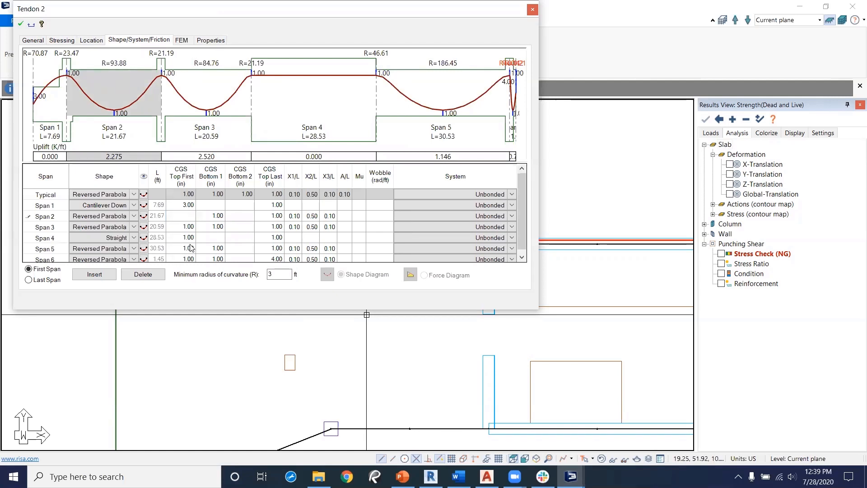
left_click(22, 23)
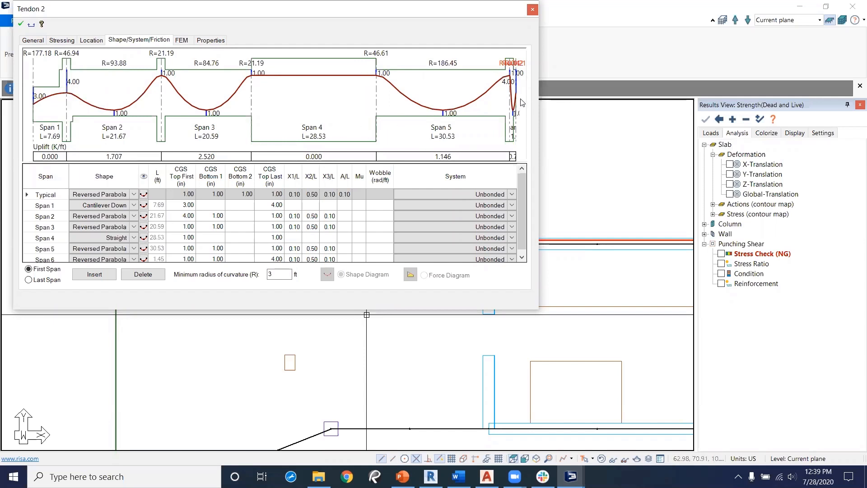
left_click(531, 10)
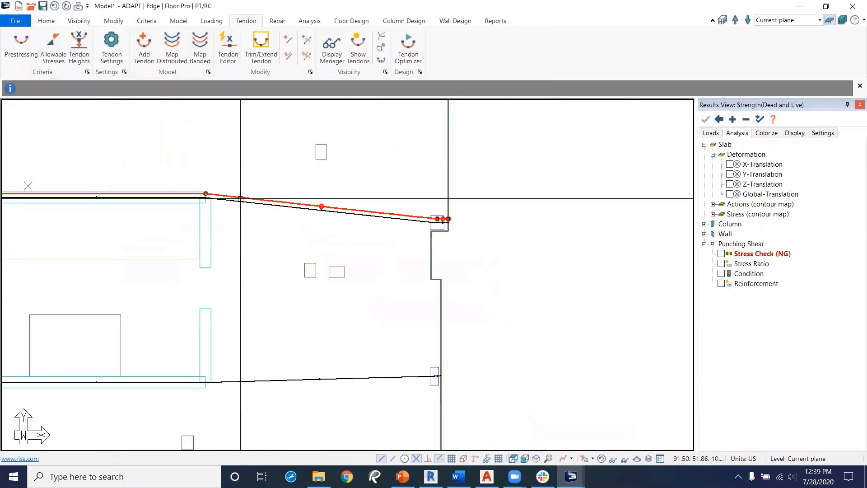
Step: Delete the extra vertices at the tendon's right end near the slab edge column
scroll(451, 236, "up", 5)
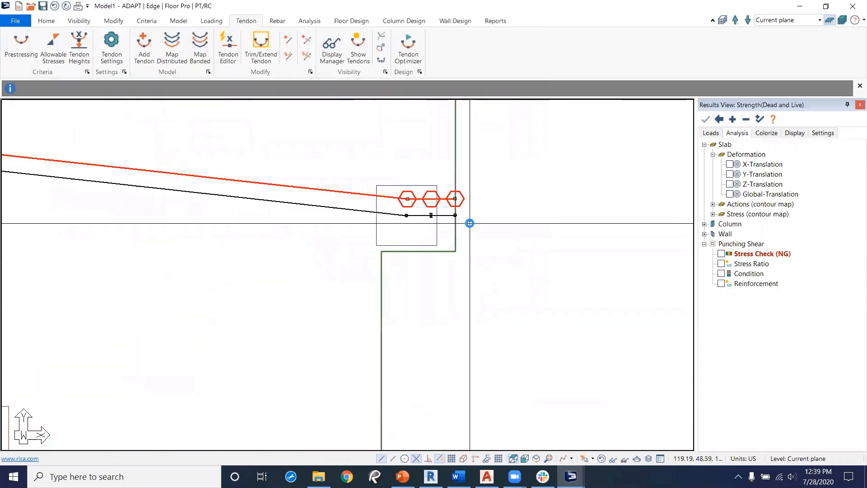
right_click(441, 193)
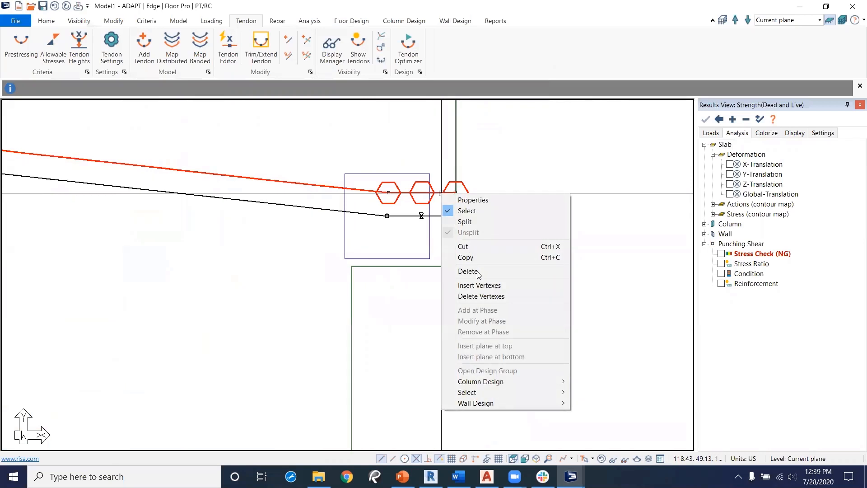
left_click(486, 297)
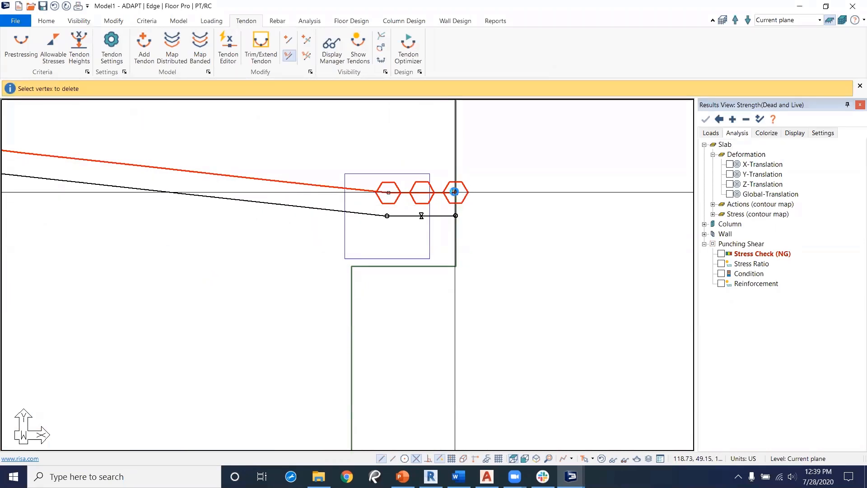
key("Escape")
left_click(382, 189)
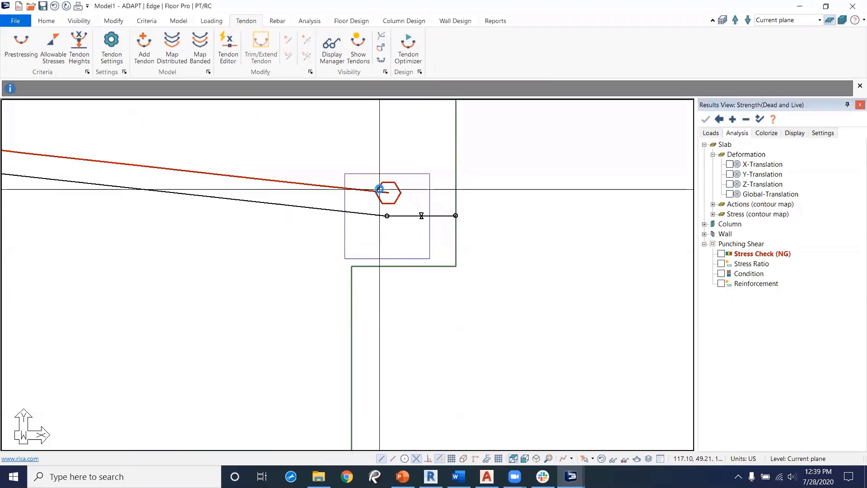
Step: Extend the mapped tendon's right end out to the slab edge with the Trim/Extend Tendon tool
middle_click_drag(266, 171, 378, 216)
scroll(377, 215, "down", 2)
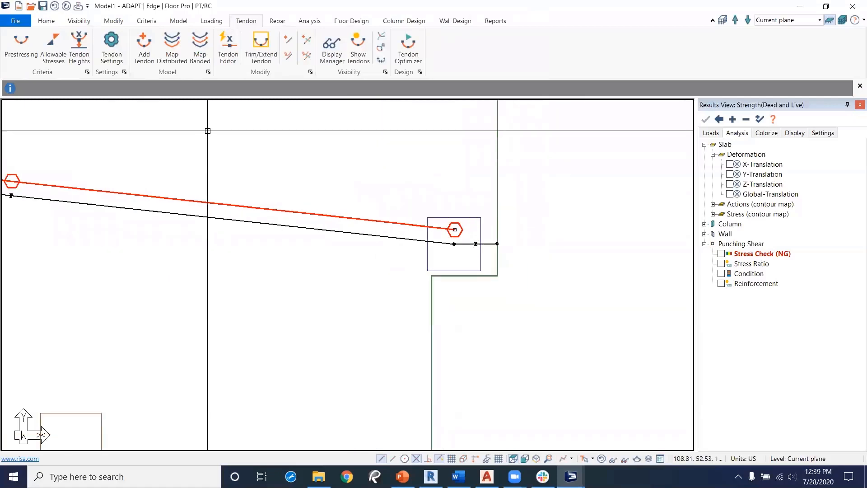
left_click(266, 53)
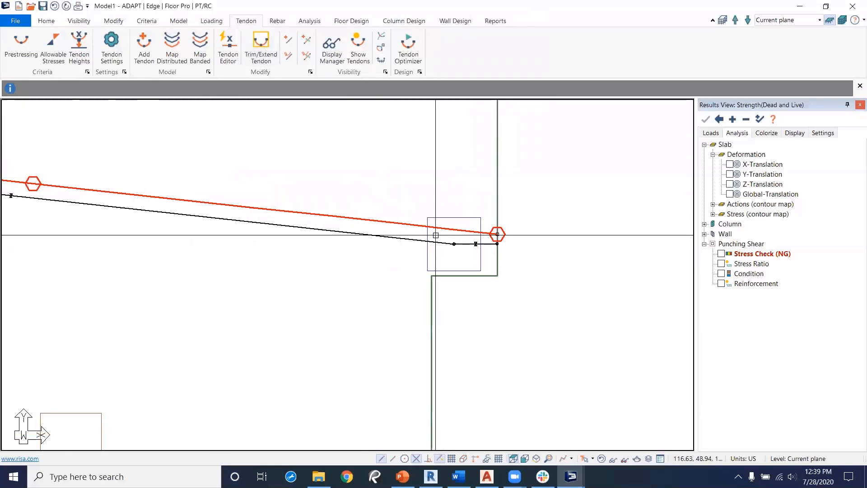
middle_click_drag(215, 215, 480, 236)
scroll(480, 237, "down", 4)
scroll(308, 307, "down", 4)
middle_click_drag(251, 307, 567, 319)
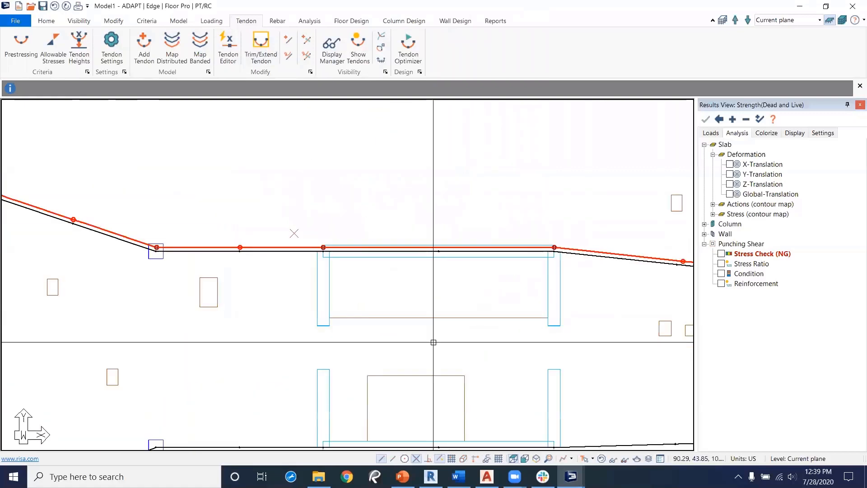
middle_click_drag(380, 355, 526, 277)
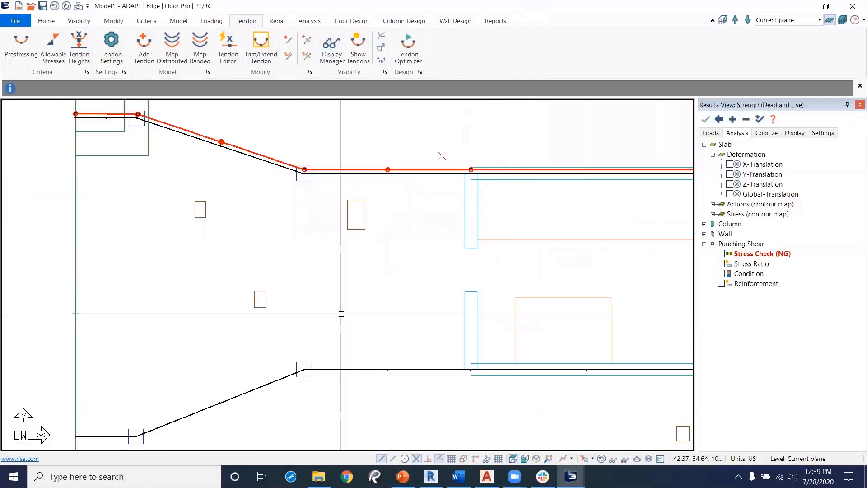
left_click(136, 321)
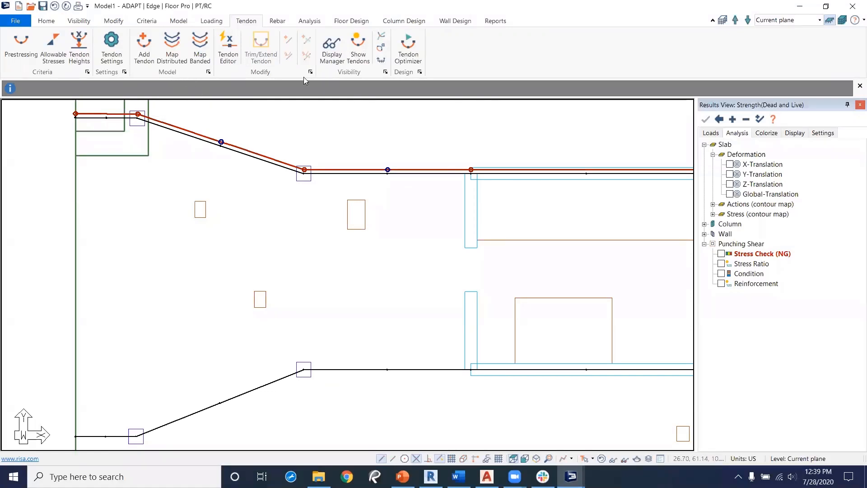
Step: Add a new tendon following the lower support line from the left slab edge to the right edge column, then end it
left_click(144, 47)
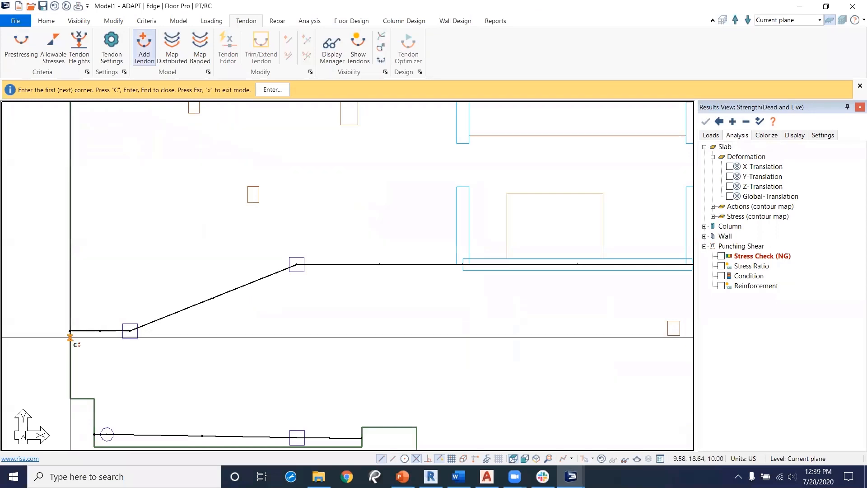
left_click(70, 334)
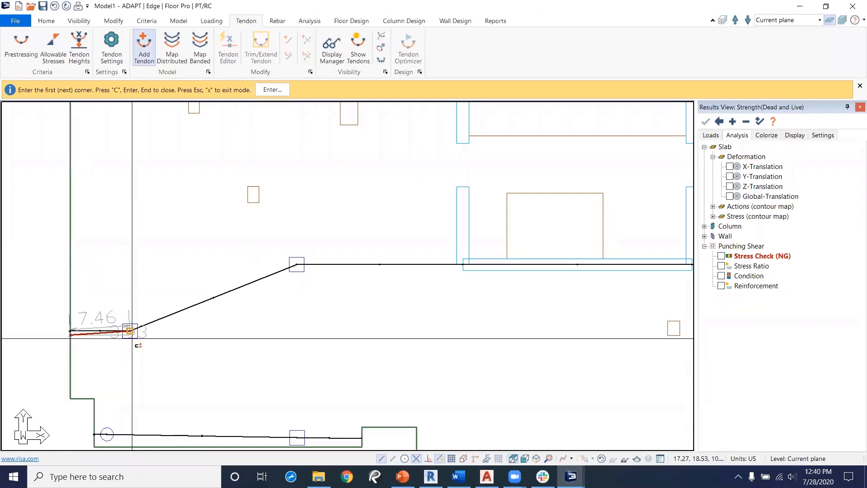
left_click(130, 331)
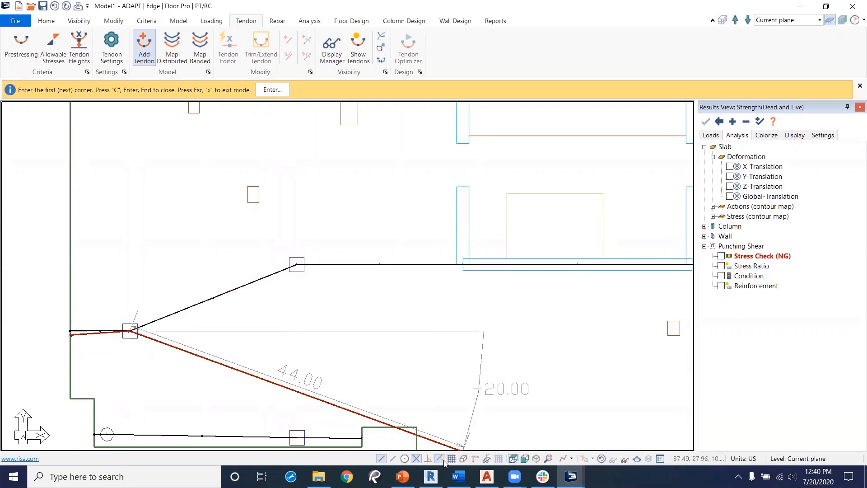
left_click(296, 265)
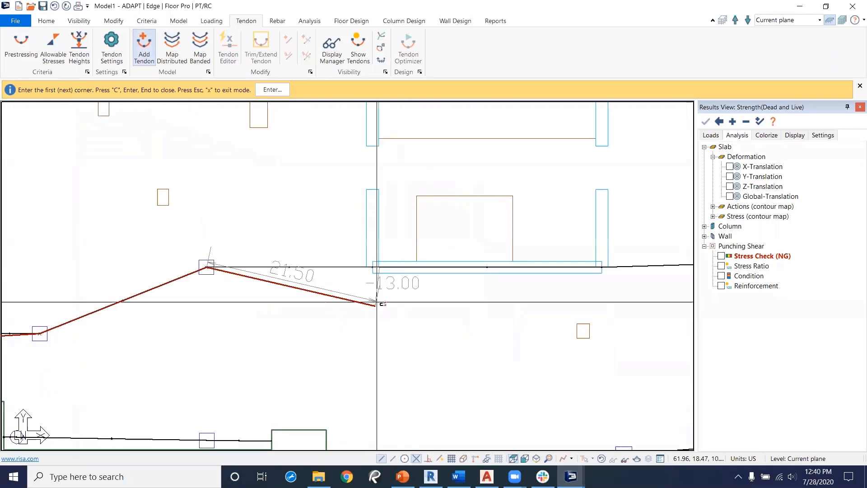
left_click(380, 273)
middle_click_drag(499, 331, 320, 319)
left_click(425, 257)
middle_click_drag(549, 306, 446, 287)
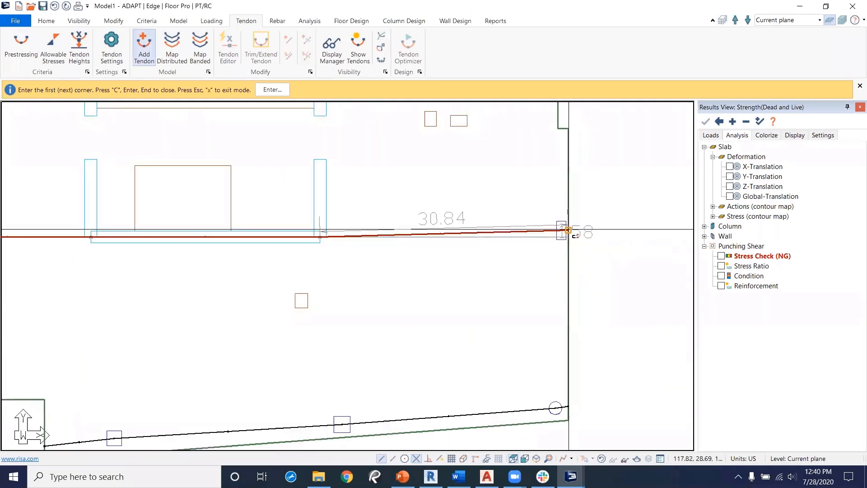
left_click(567, 231)
key("c")
middle_click_drag(451, 304, 683, 311)
scroll(633, 308, "down", 1)
right_click(241, 324)
left_click(280, 331)
scroll(80, 312, "up", 1)
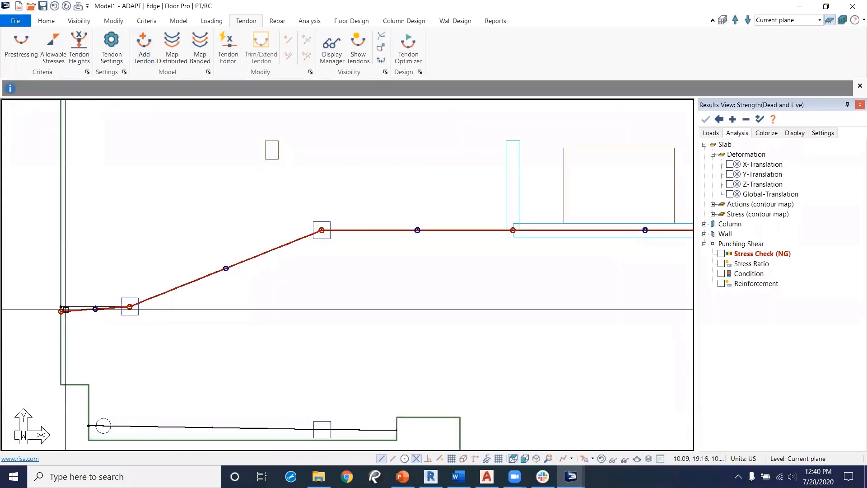
Step: Open the new Tendon 3's properties, set its number of strands to 1, apply and close
double_click(66, 311)
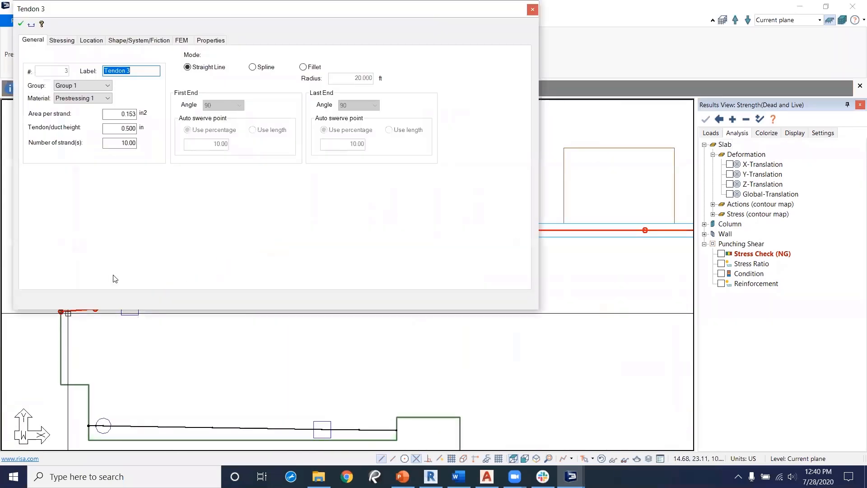
left_click_drag(115, 146, 162, 149)
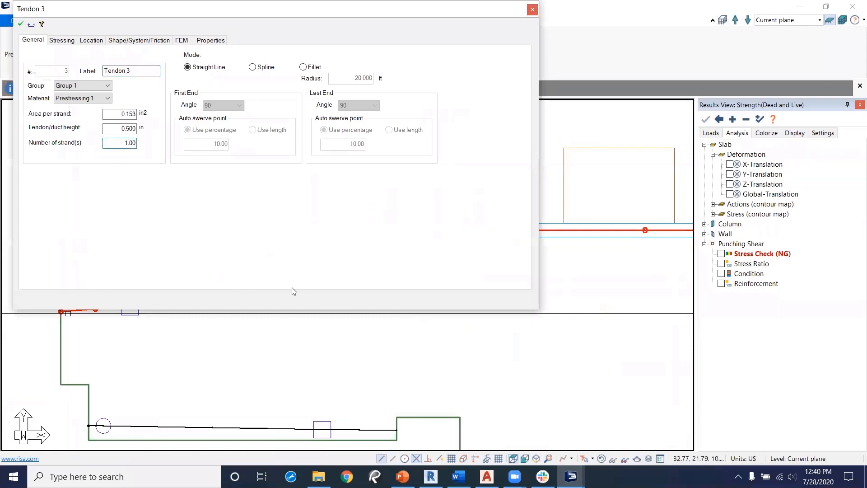
left_click(20, 25)
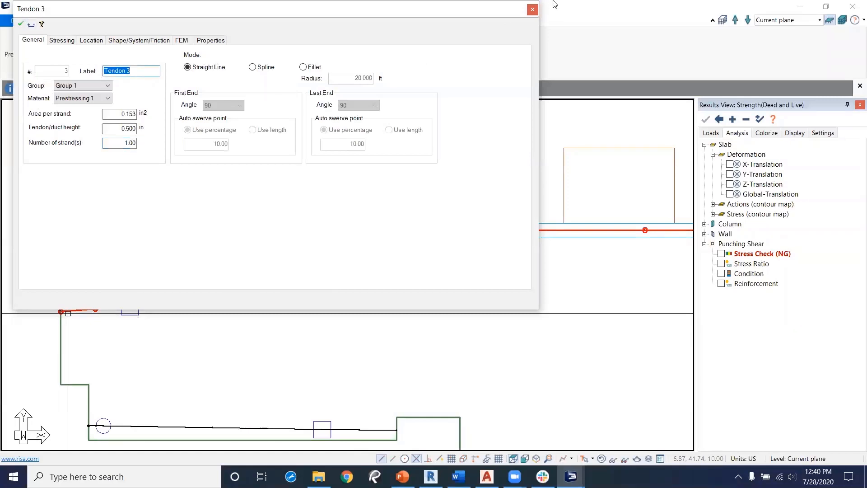
left_click(533, 9)
Step: Run the analysis for only the Service(Total Load) combination and save the solution
scroll(332, 408, "up", 5)
scroll(392, 364, "down", 2)
key("Escape")
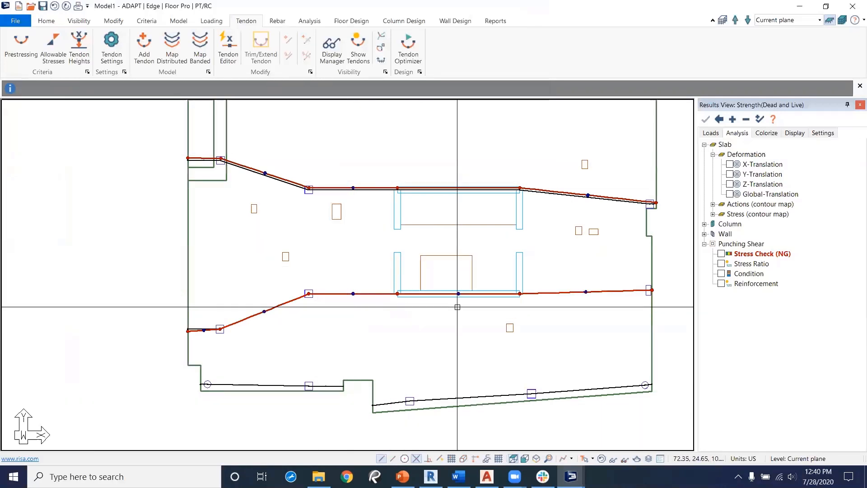
middle_click_drag(473, 310, 466, 345)
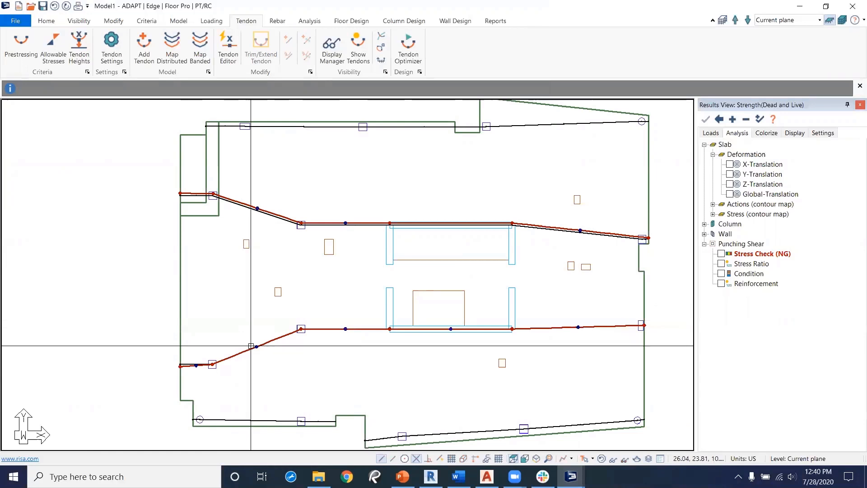
left_click(307, 23)
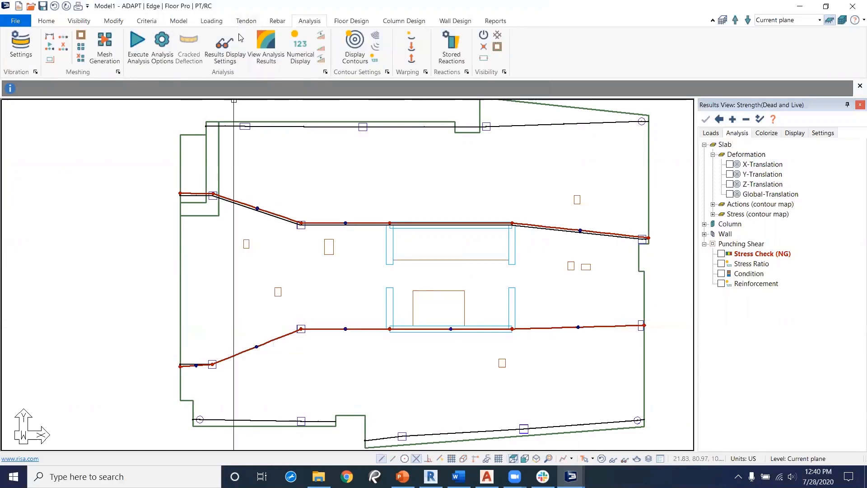
left_click(162, 45)
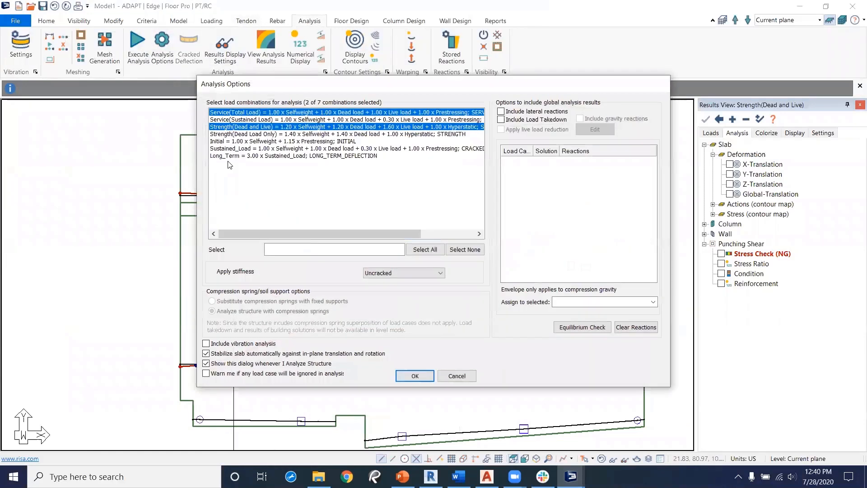
left_click(232, 127, "ctrl")
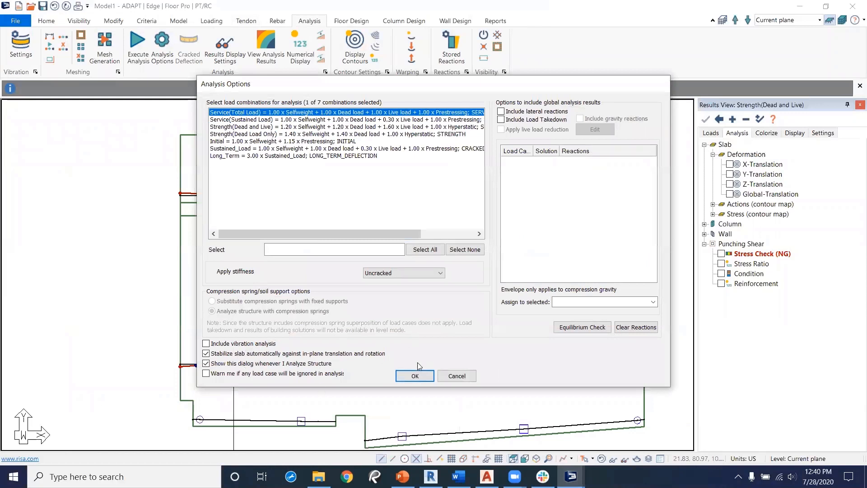
left_click(415, 375)
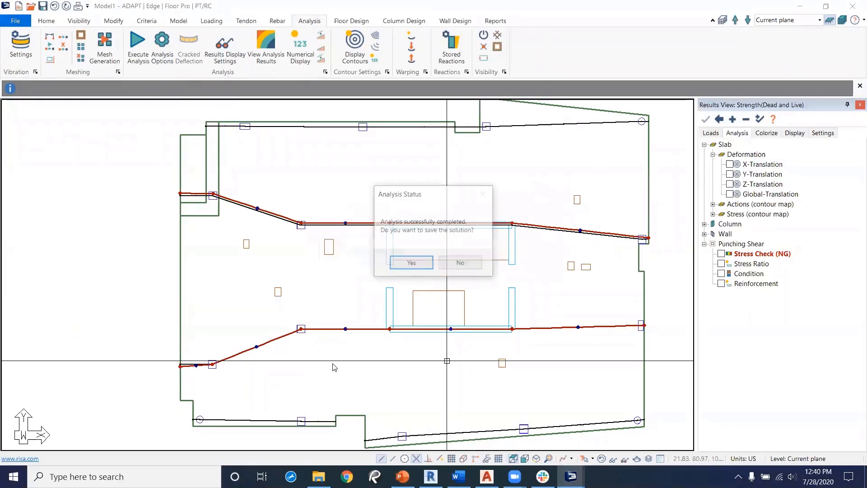
left_click(415, 266)
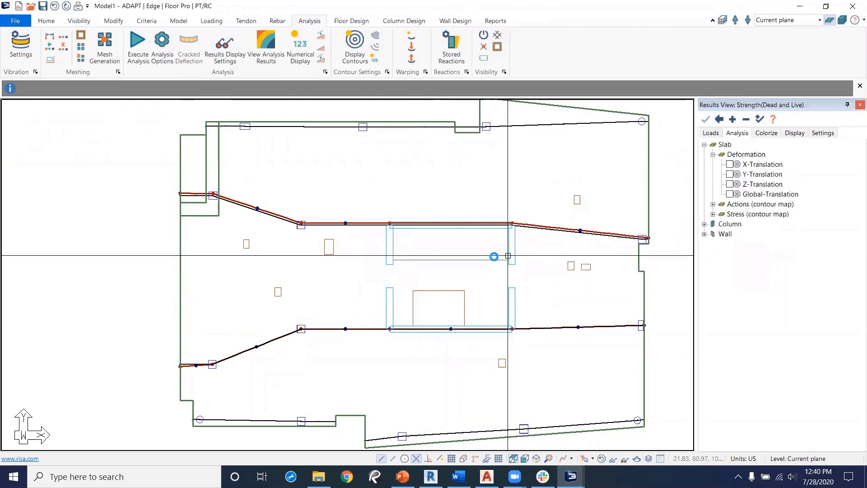
Step: Switch the results view to the Service(Total Load) load combination
left_click(711, 133)
left_click(730, 174)
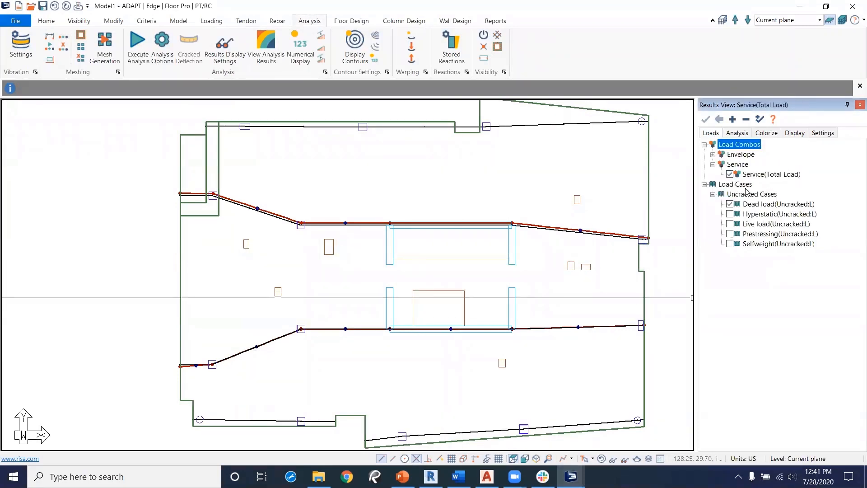
left_click(737, 134)
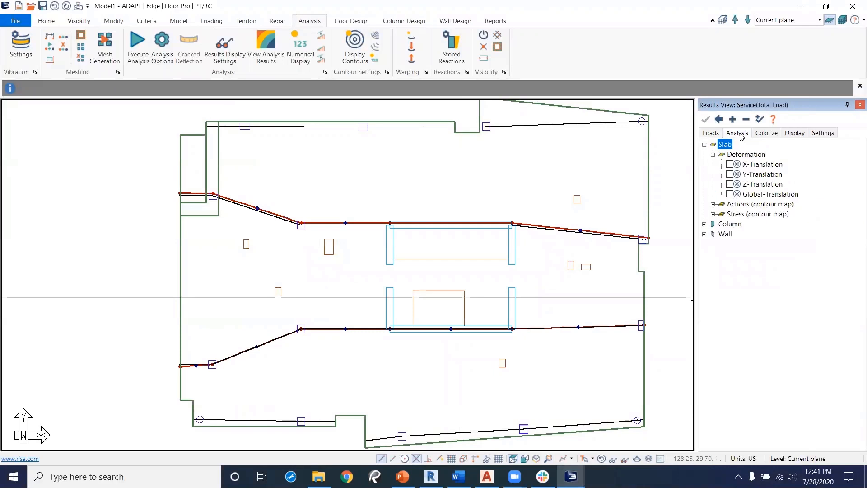
middle_click_drag(410, 310, 465, 296)
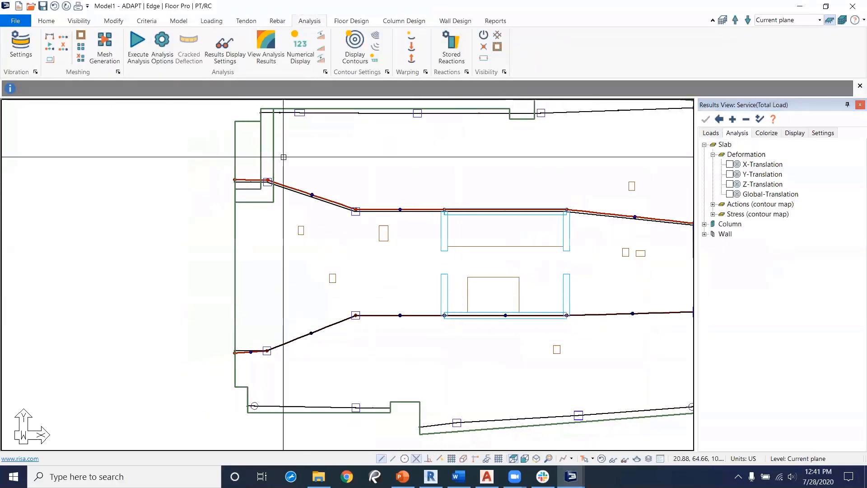
Step: Design the slab's design sections
left_click(348, 22)
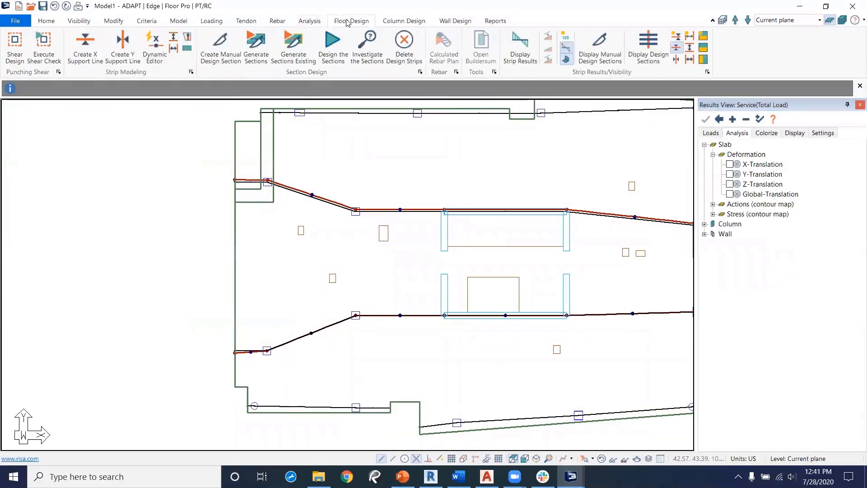
left_click(333, 43)
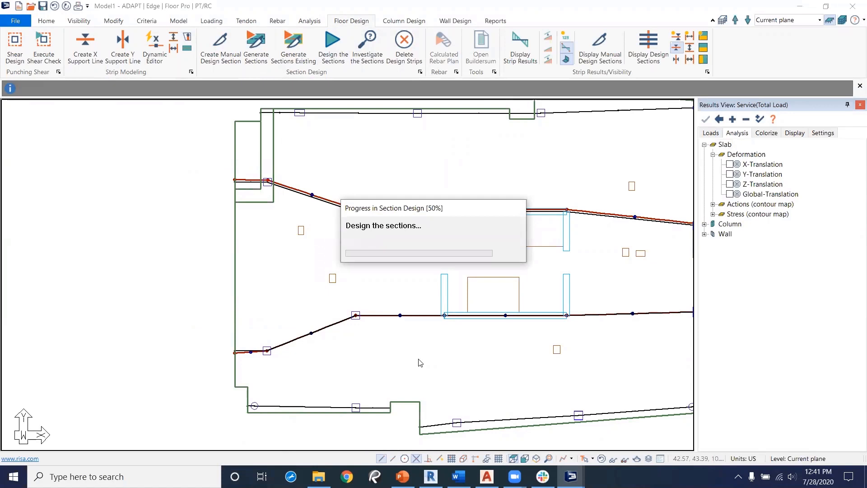
left_click(415, 266)
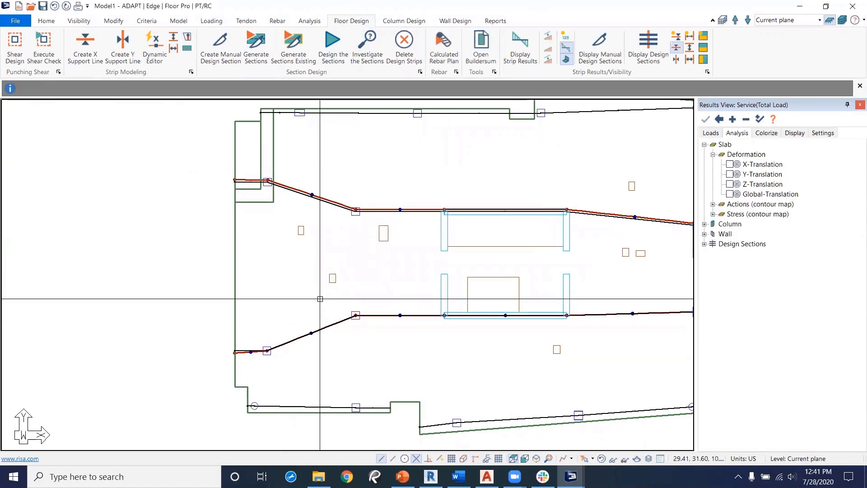
Step: Display the design sections' top-fiber stresses for the service load combination
left_click(705, 244)
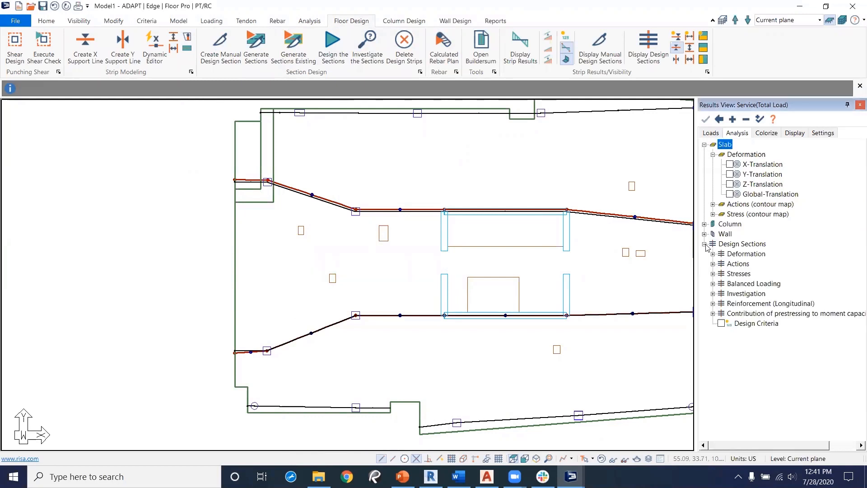
left_click(713, 274)
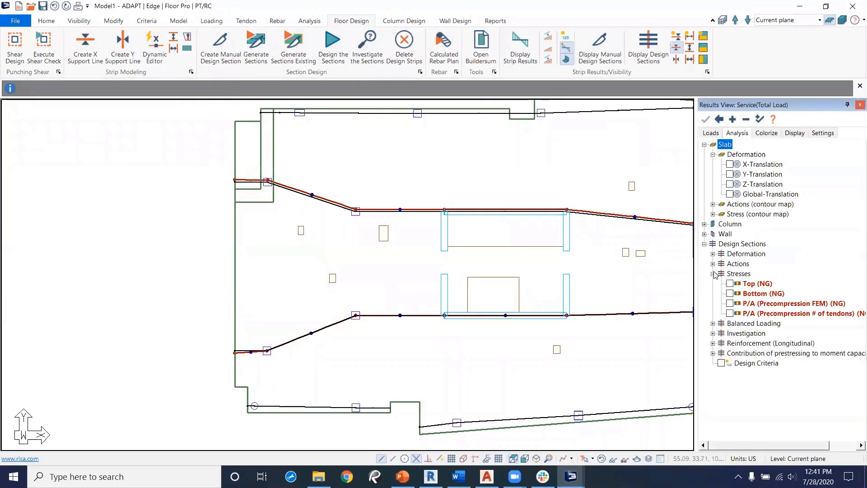
left_click(730, 284)
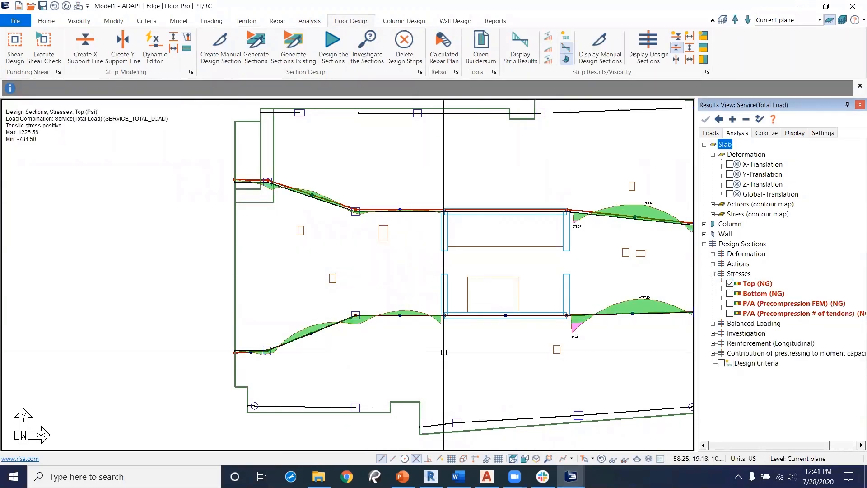
scroll(362, 351, "up", 1)
middle_click_drag(471, 371, 386, 358)
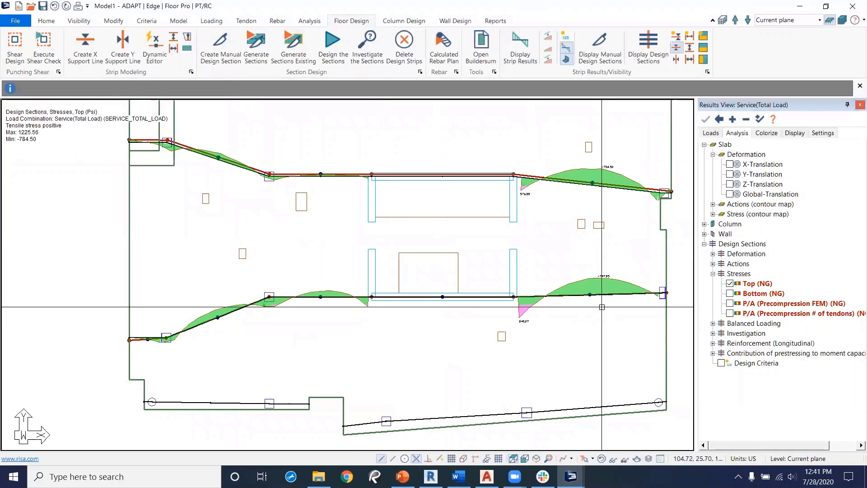
Step: Display the design sections' bottom-fiber stresses together with the design section lines
left_click(730, 293)
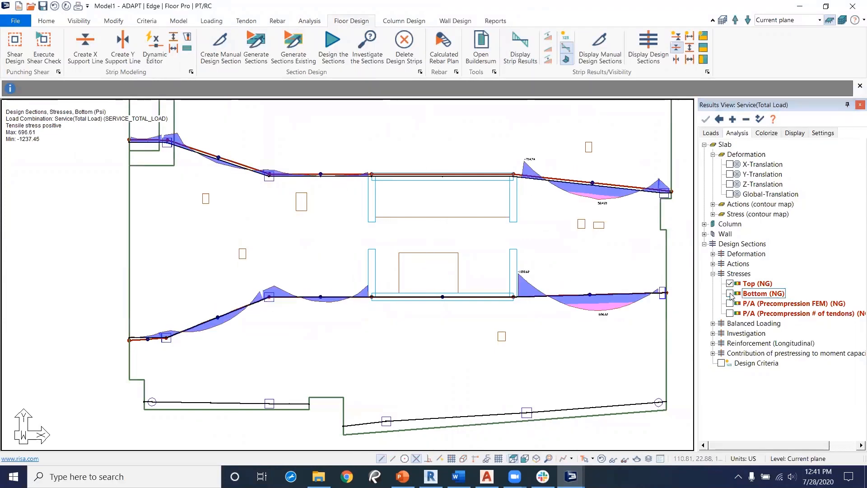
left_click(640, 39)
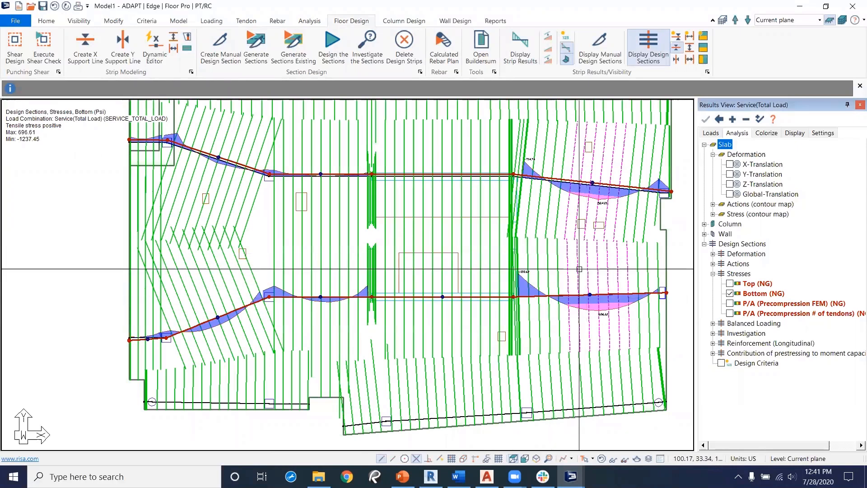
Step: Display the P/A precompression (FEM) stresses, then hide them and the design section lines
left_click(727, 304)
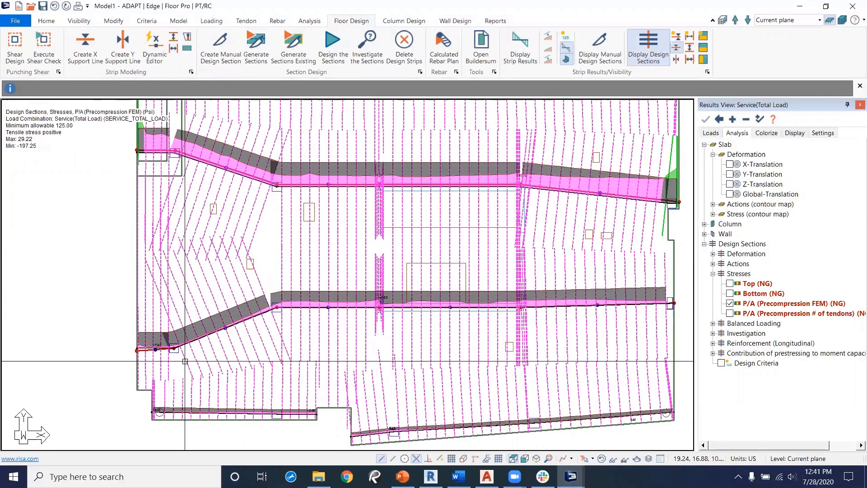
left_click(730, 303)
left_click(648, 48)
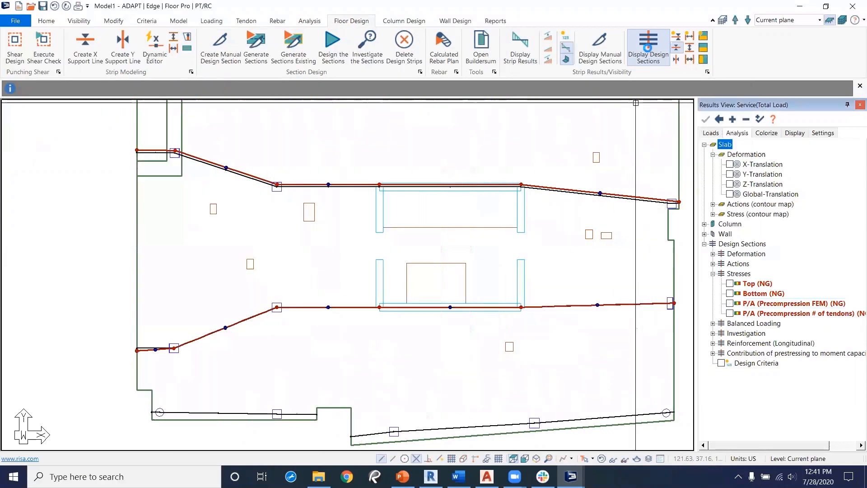
Step: Open the Tendon Optimizer and select the lower tendon's first span with a 20 ft tributary width
scroll(194, 375, "up", 2)
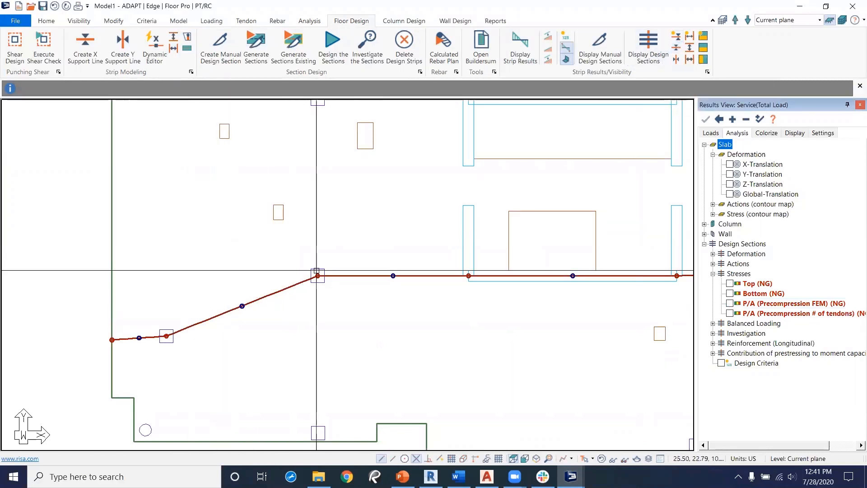
left_click(246, 21)
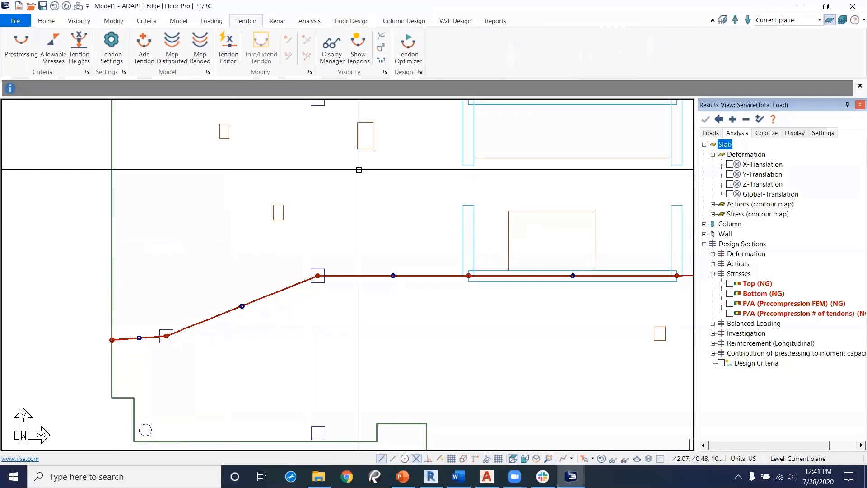
left_click(416, 58)
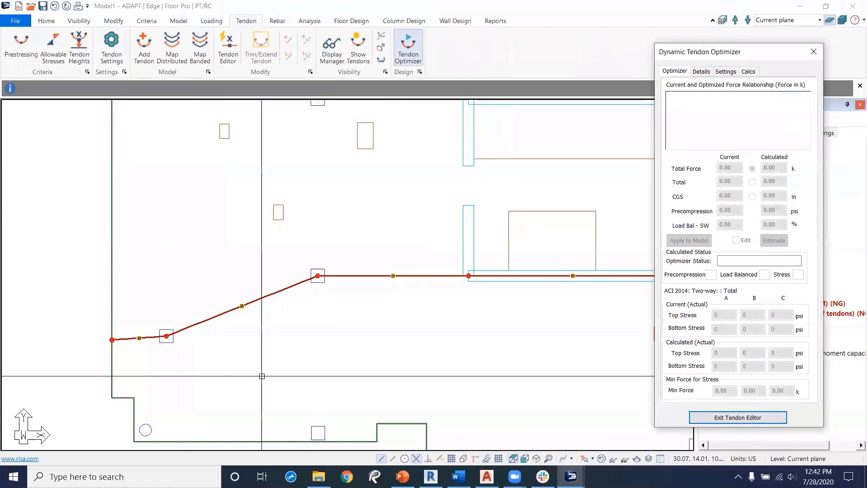
left_click_drag(274, 366, 221, 265)
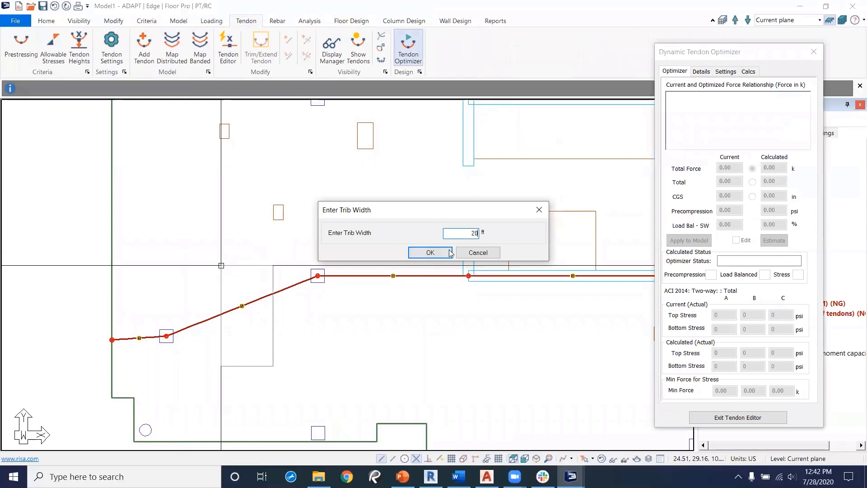
left_click(430, 252)
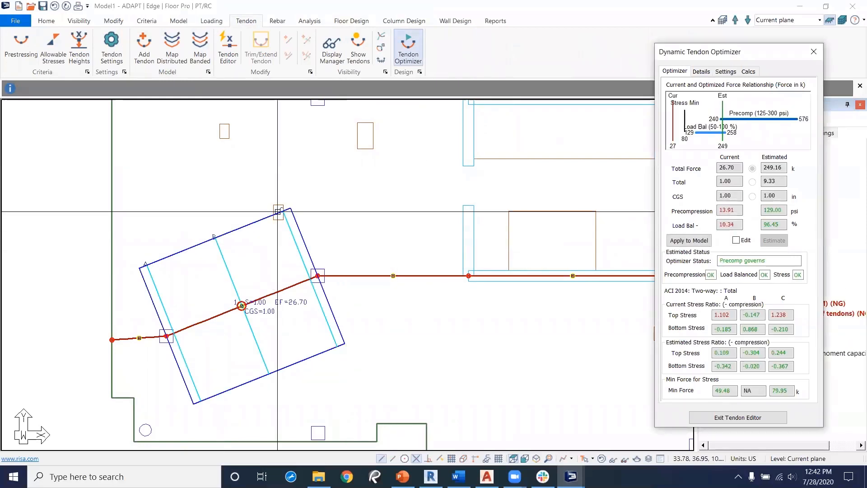
scroll(234, 340, "up", 2)
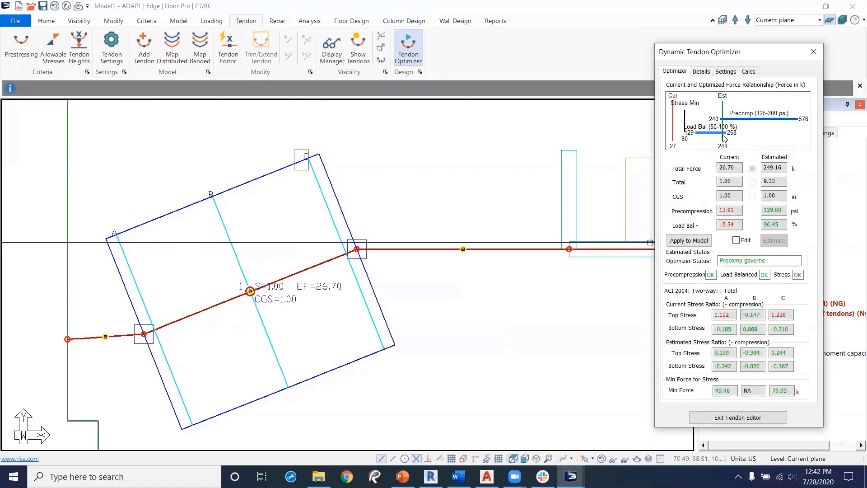
Step: Enable editing in the optimizer and set the estimated total strands to 11
left_click(736, 241)
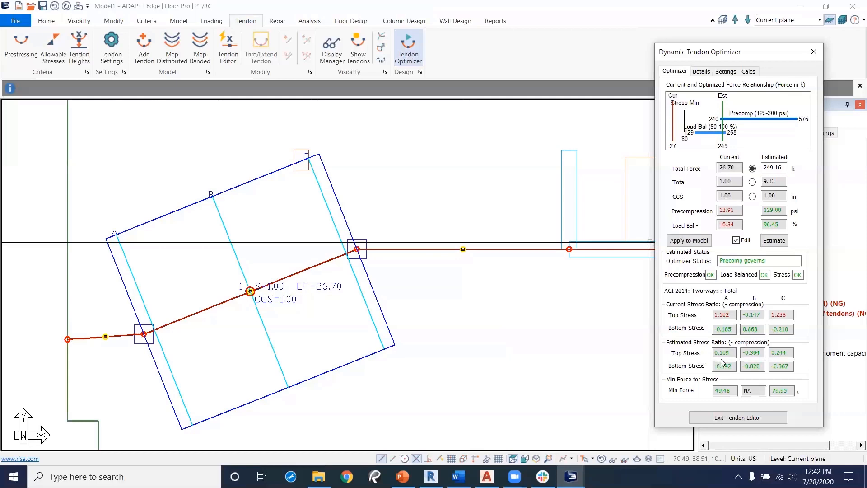
left_click(753, 183)
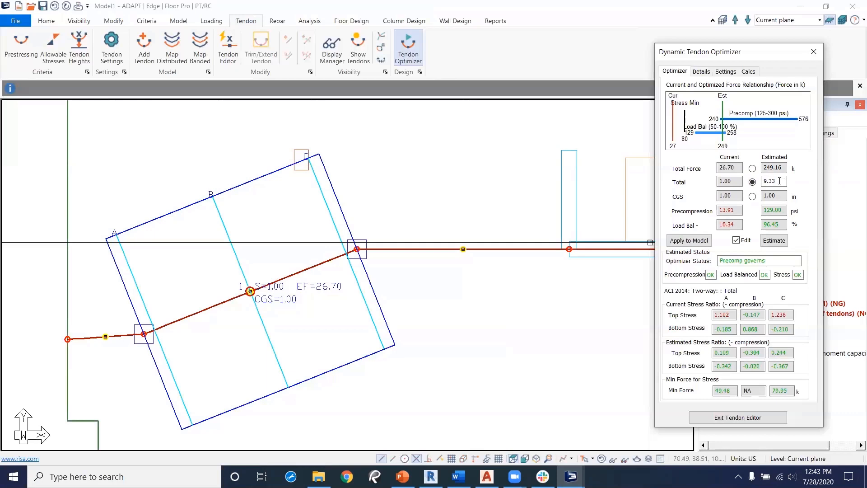
scroll(524, 271, "down", 9)
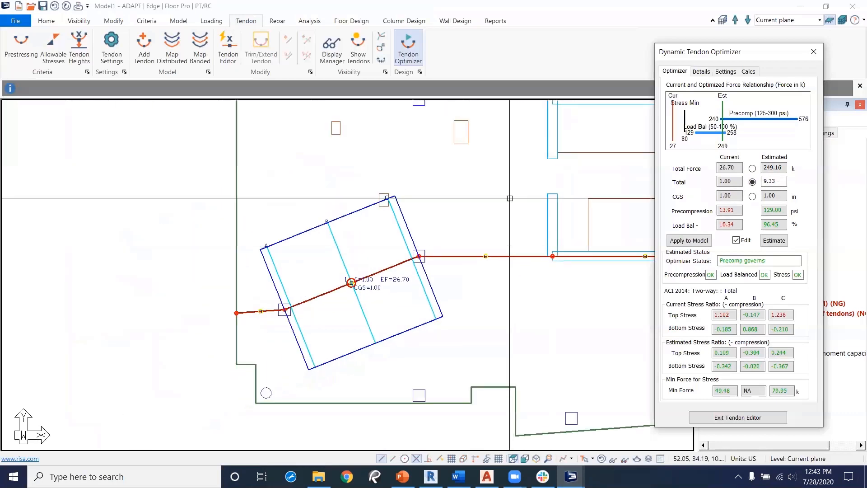
mouse_move(497, 186)
middle_mouse_down()
mouse_move(440, 369)
mouse_move(398, 303)
mouse_move(383, 196)
middle_mouse_up()
scroll(351, 311, "up", 2)
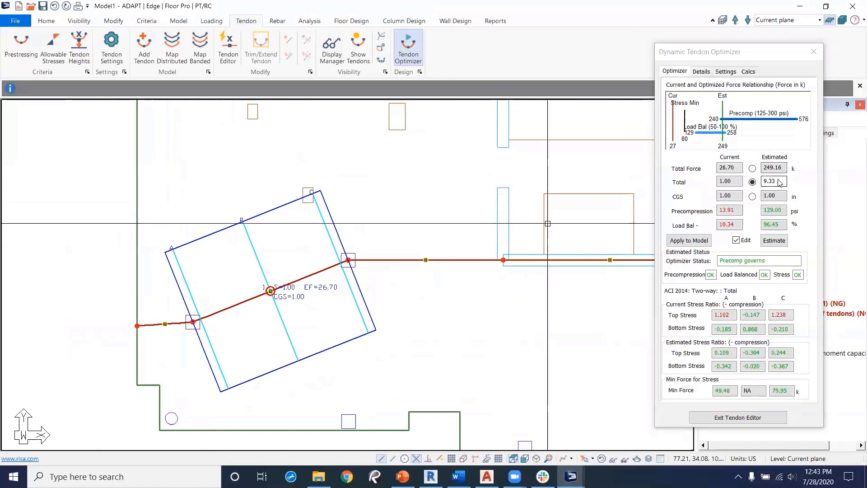
left_click_drag(780, 182, 763, 181)
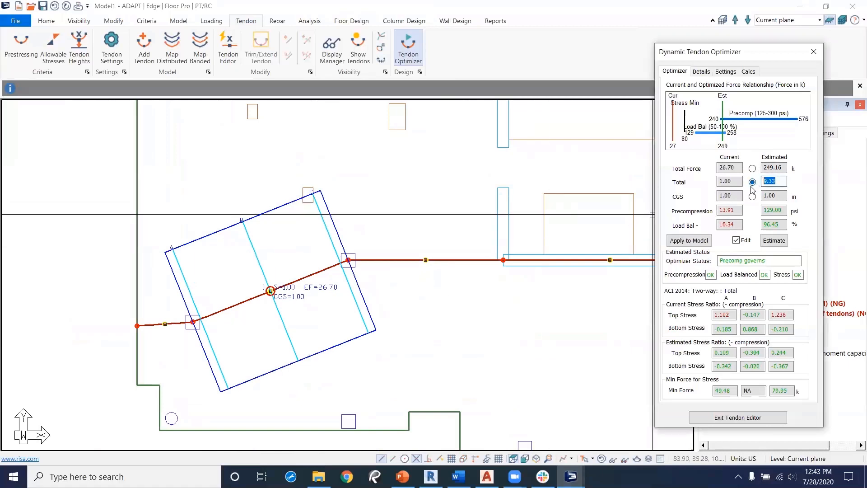
type("11")
mouse_move(620, 207)
middle_mouse_down()
mouse_move(168, 334)
mouse_move(371, 283)
middle_mouse_up()
mouse_move(122, 315)
middle_mouse_down()
mouse_move(310, 277)
mouse_move(381, 246)
middle_mouse_up()
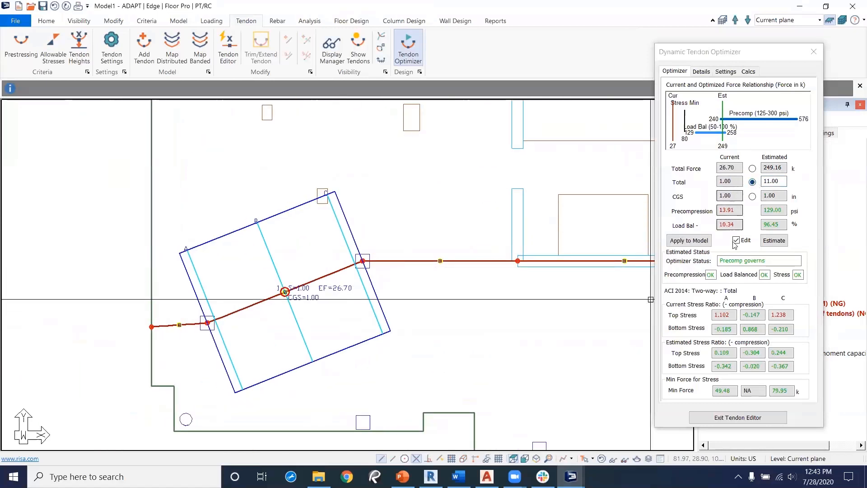
Step: Apply the optimized strands to the model as a distributed change without rerunning the analysis, then close the optimizer
left_click(699, 244)
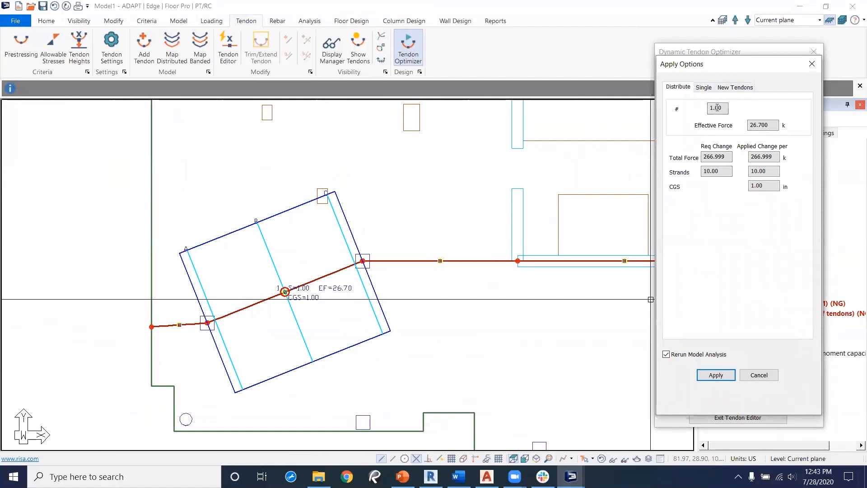
left_click(707, 90)
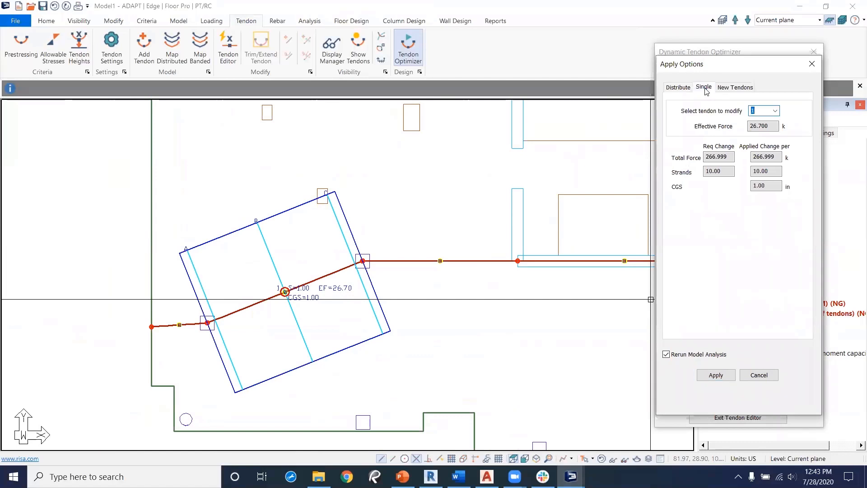
left_click(728, 88)
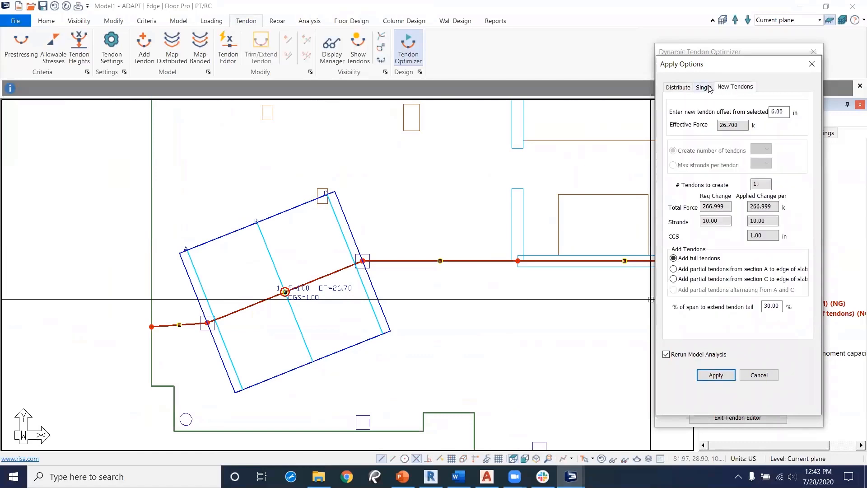
left_click(707, 88)
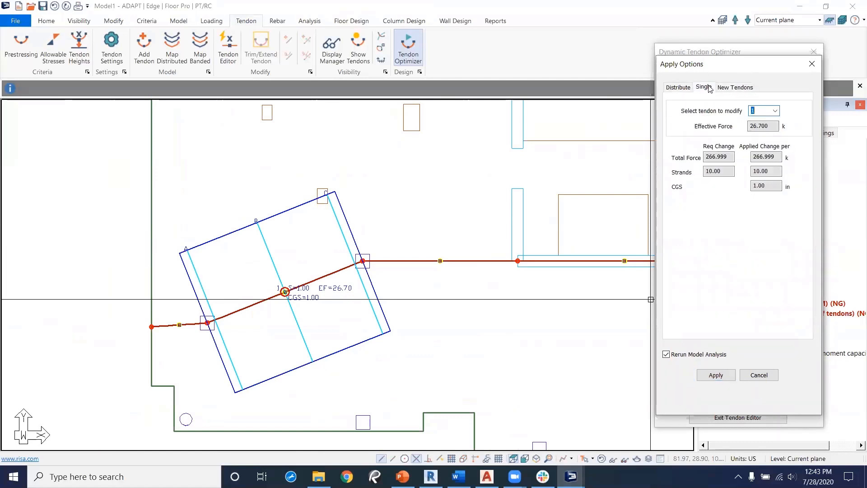
left_click(774, 113)
left_click(774, 111)
left_click(685, 89)
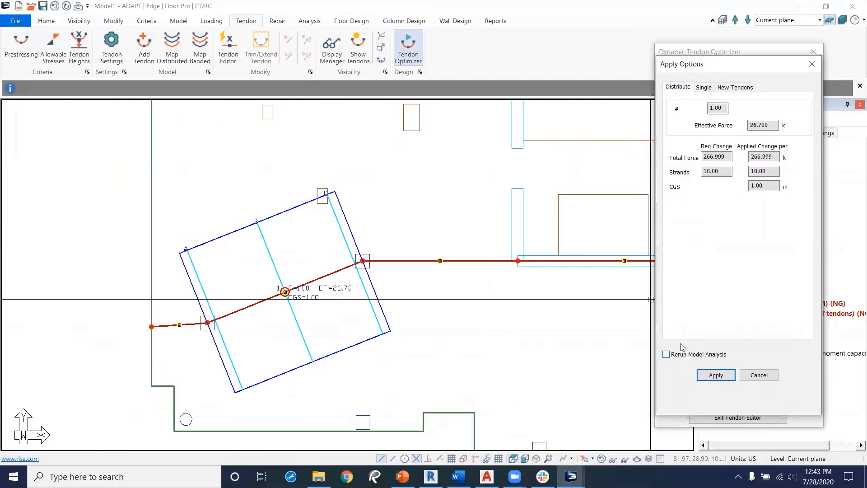
left_click(715, 375)
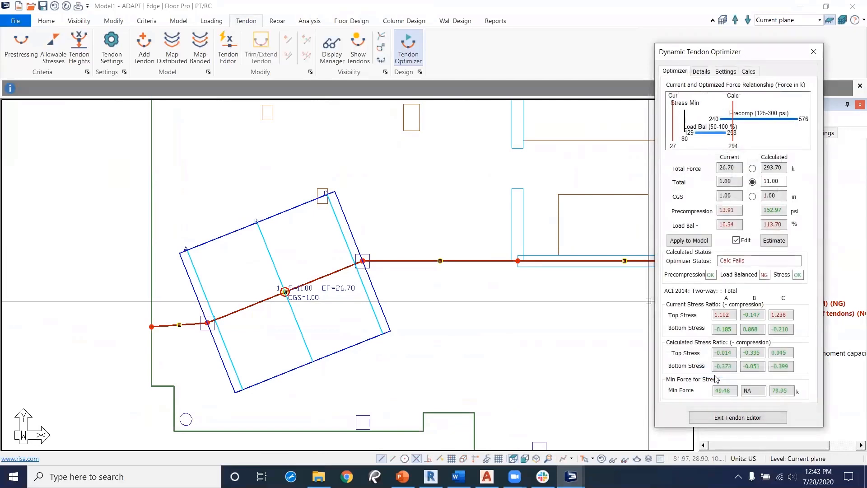
left_click(814, 51)
Step: Open the lower and upper tendons' properties to examine their strand counts
double_click(318, 278)
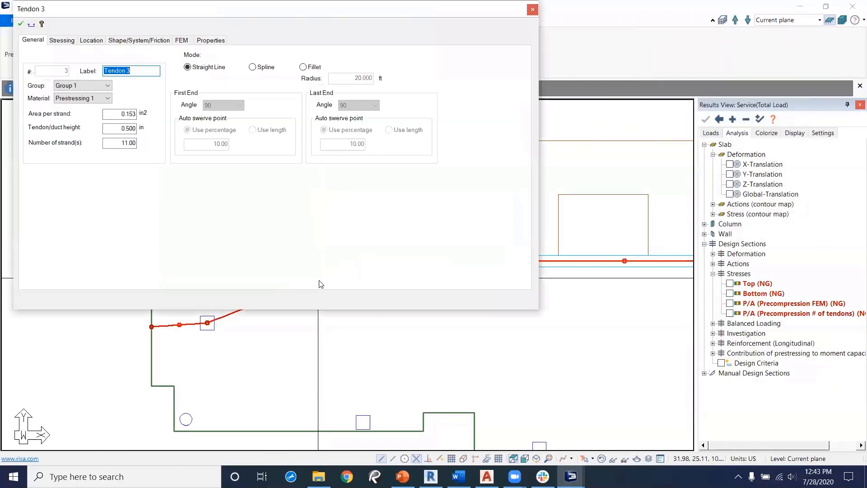
left_click(532, 9)
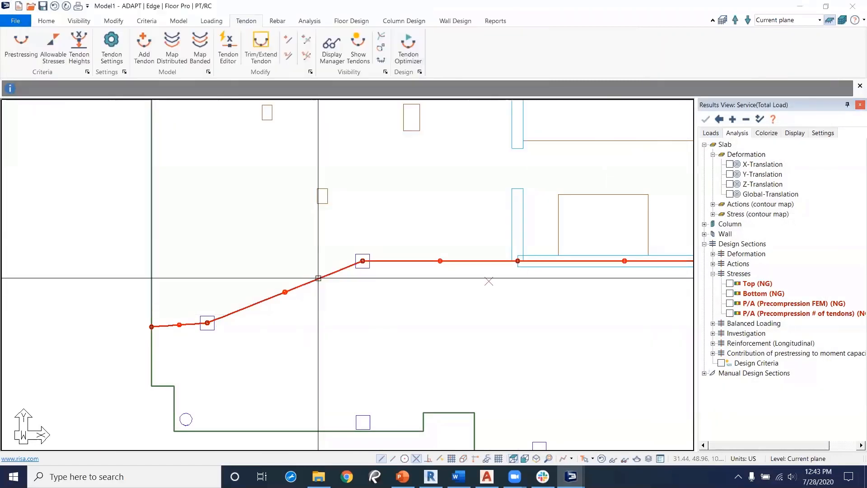
scroll(541, 338, "up", 3)
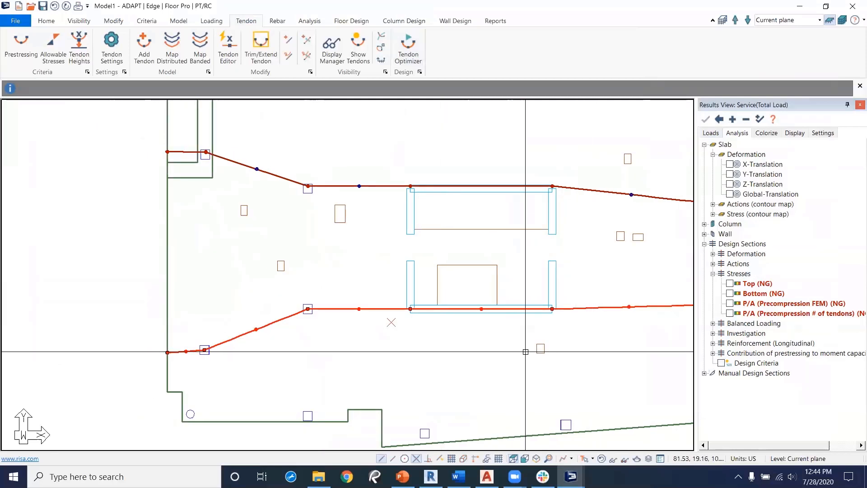
left_click(379, 186)
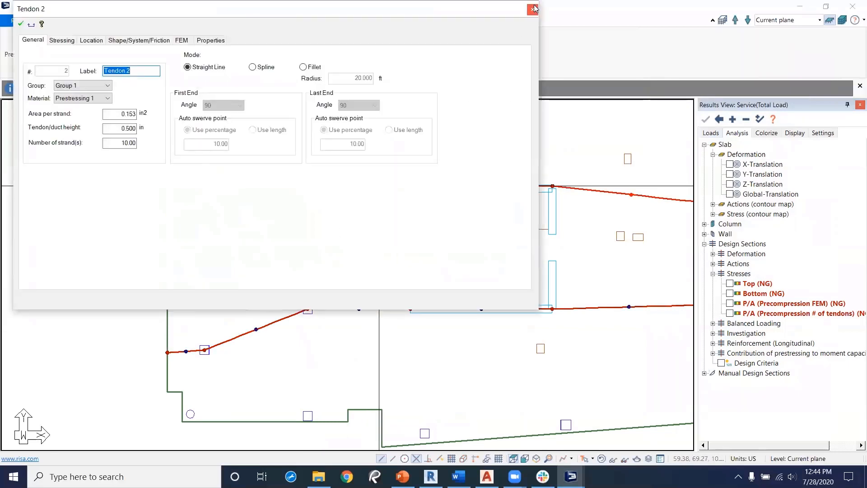
left_click(533, 9)
scroll(321, 378, "up", 2)
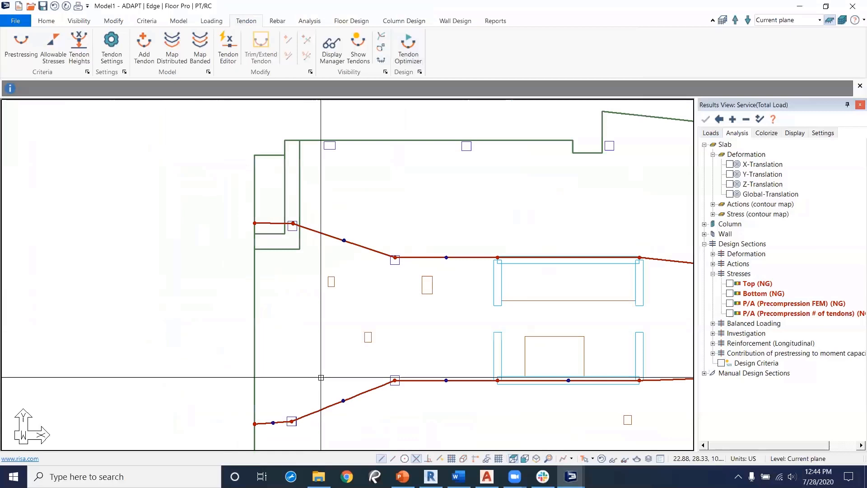
scroll(494, 164, "down", 2)
scroll(371, 212, "up", 2)
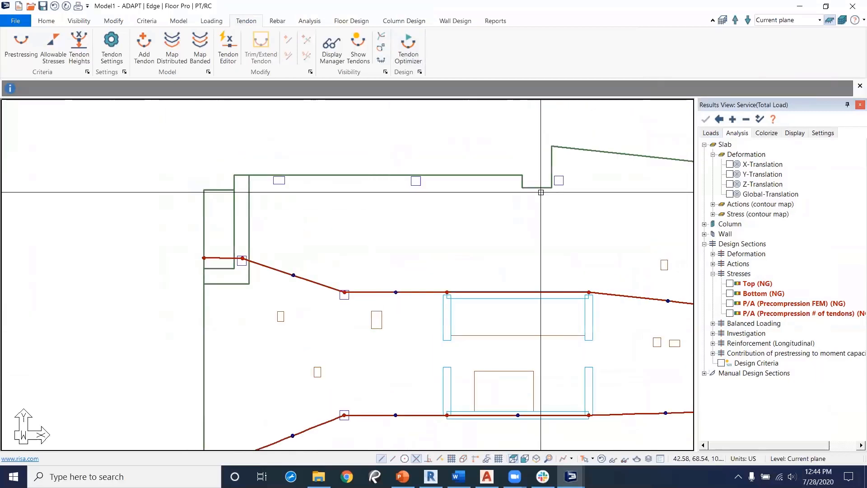
middle_click_drag(522, 177, 404, 160)
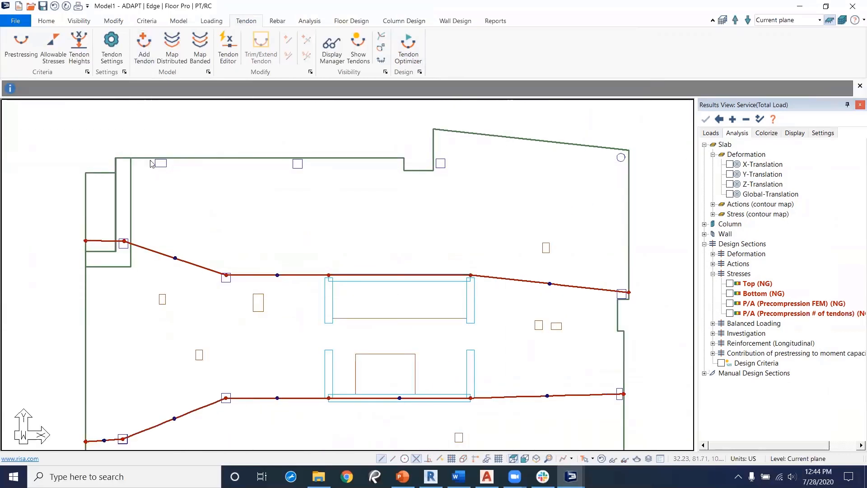
scroll(140, 168, "up", 3)
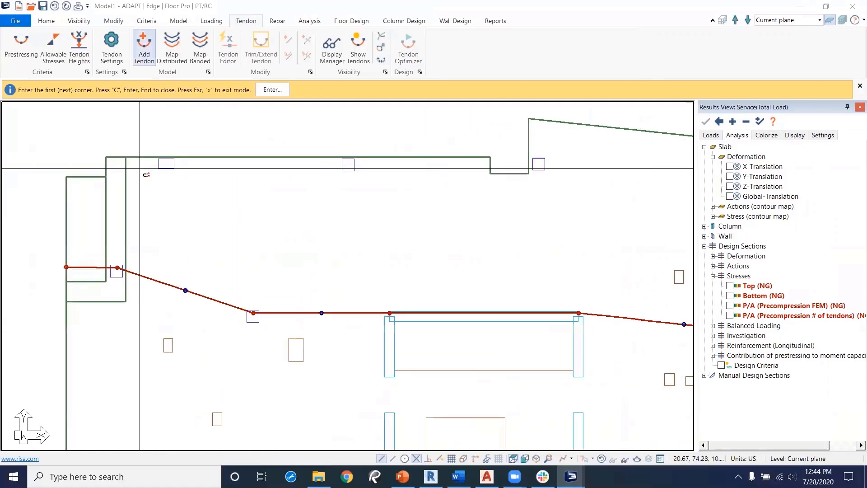
right_click(221, 221)
left_click(251, 226)
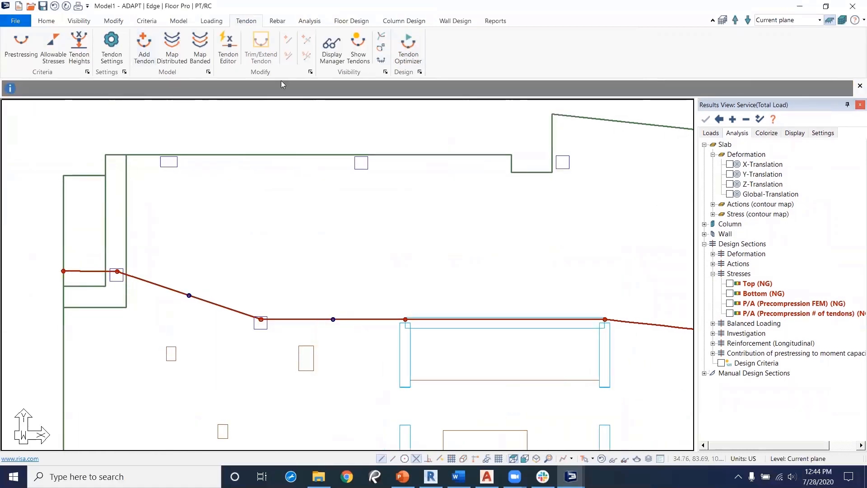
Step: Display the support lines and map a banded tendon along the top support line with a -5 ft group offset
left_click(352, 21)
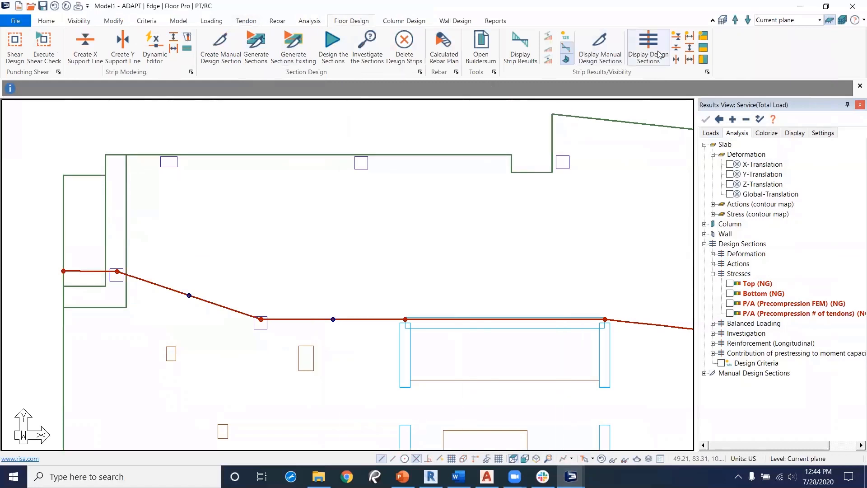
left_click(676, 49)
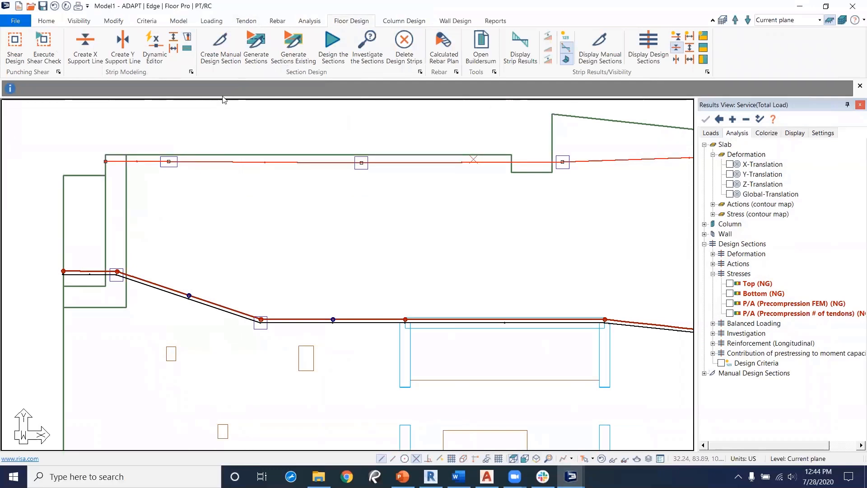
left_click(247, 21)
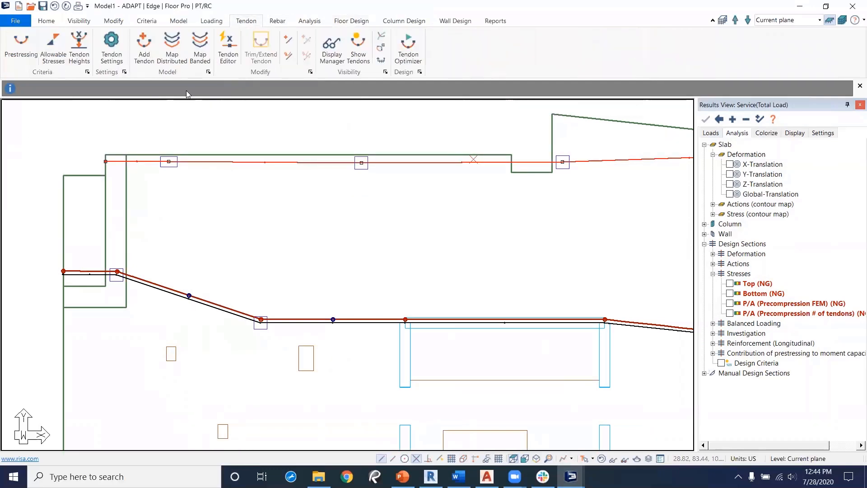
left_click(200, 48)
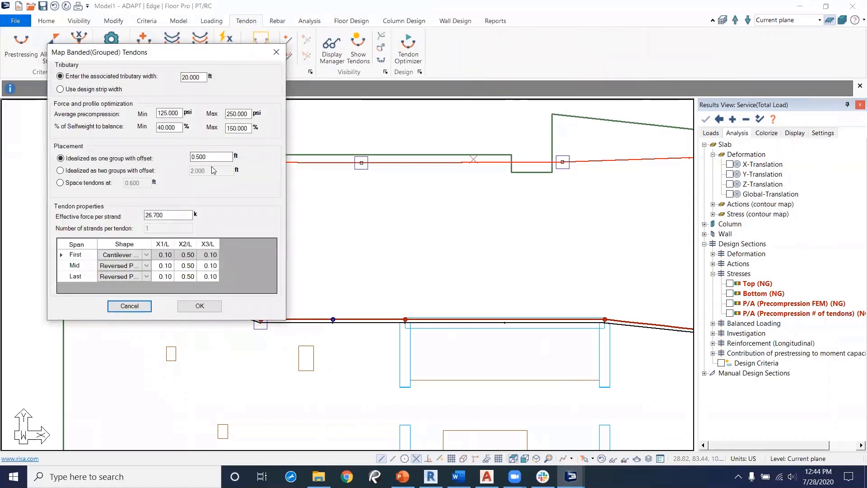
left_click(206, 156)
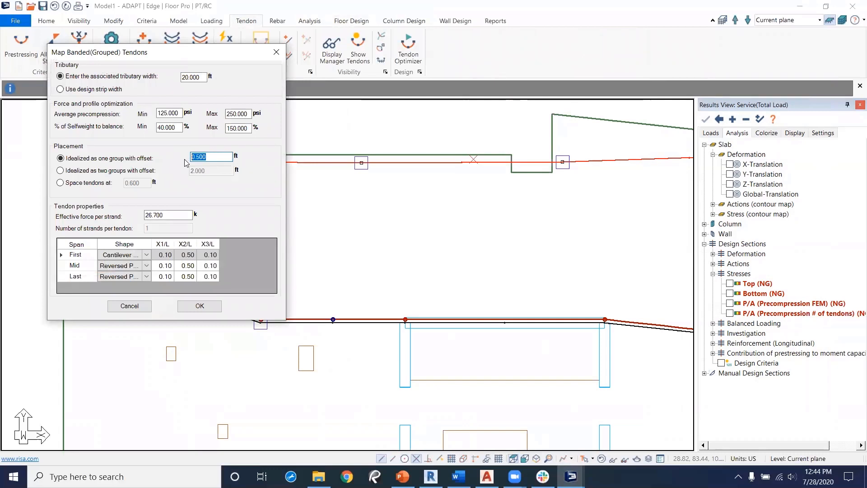
type("-.5")
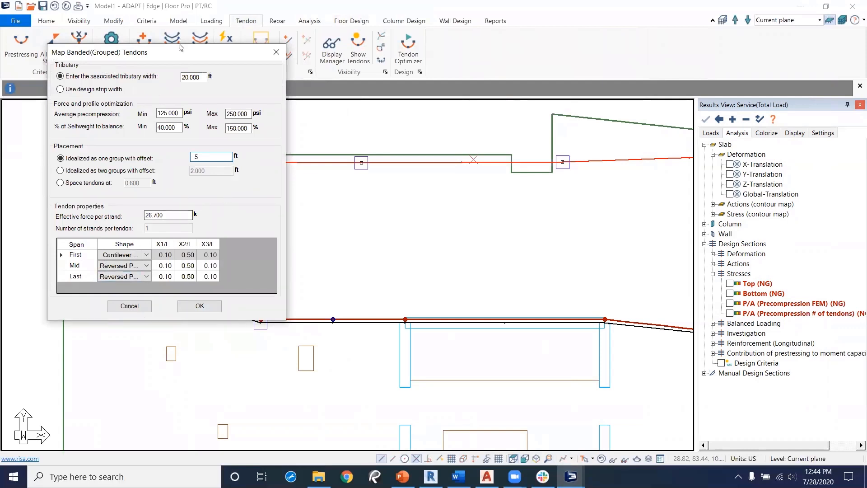
left_click_drag(201, 54, 254, 67)
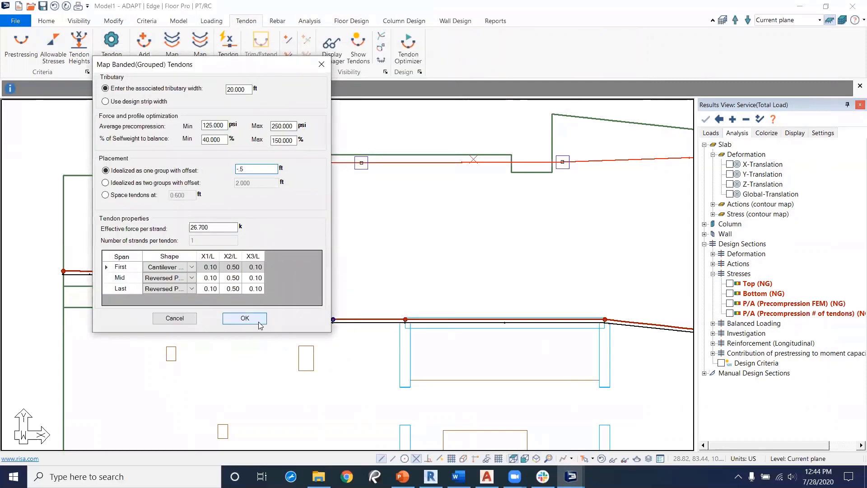
left_click(244, 318)
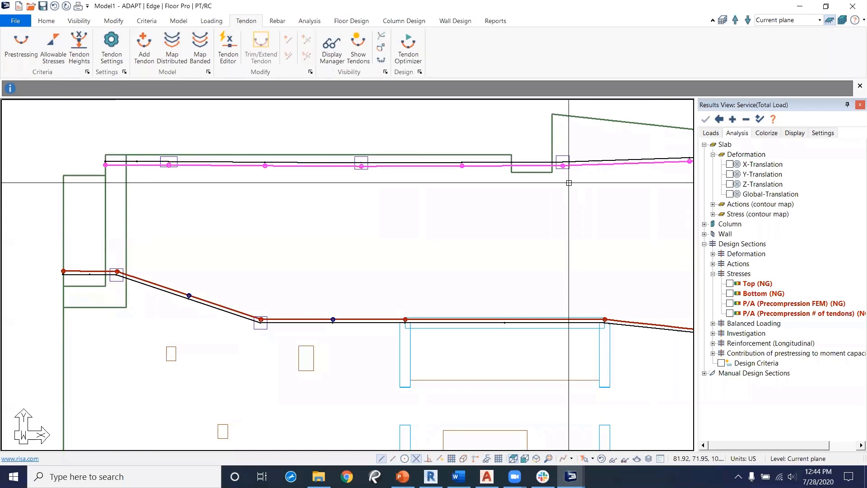
Step: Delete the extra vertices at the right end of the newly mapped upper banded tendon
key("Right")
middle_click_drag(370, 210, 224, 211)
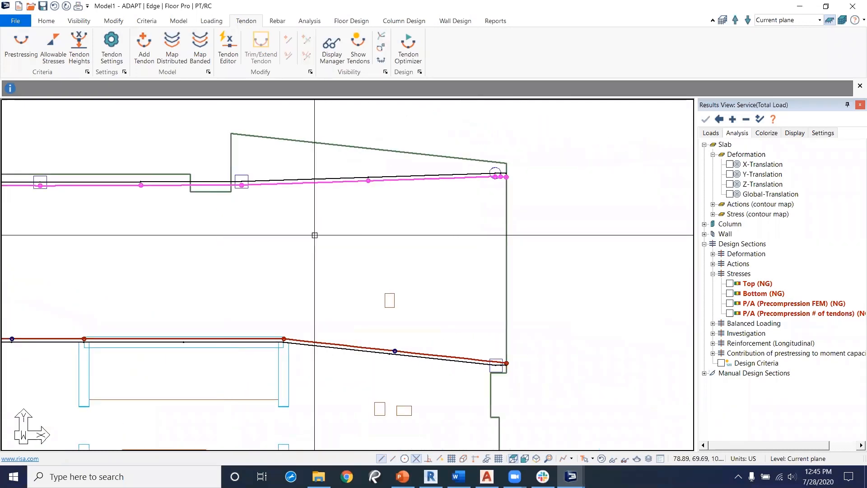
scroll(518, 181, "up", 3)
left_click(501, 175)
scroll(501, 174, "up", 2)
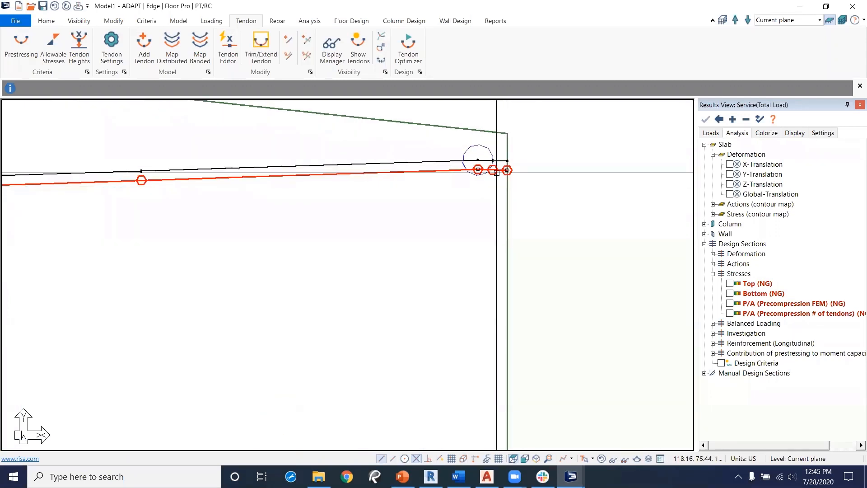
right_click(498, 172)
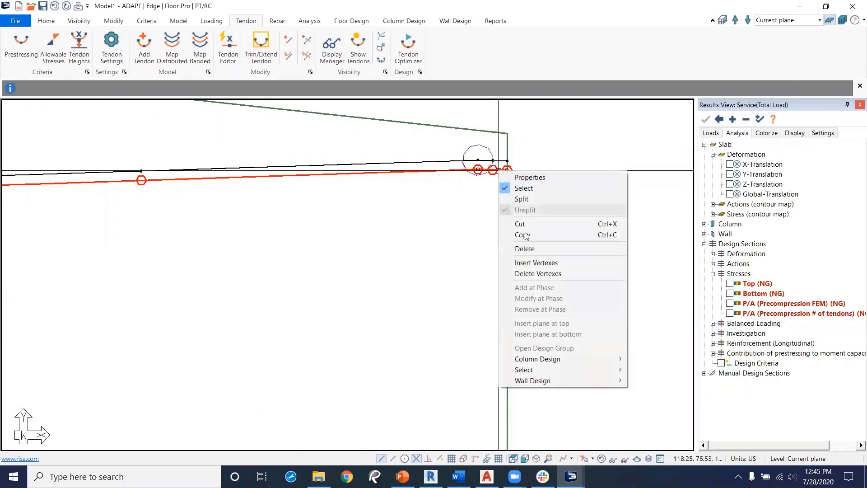
left_click(538, 273)
left_click(507, 170)
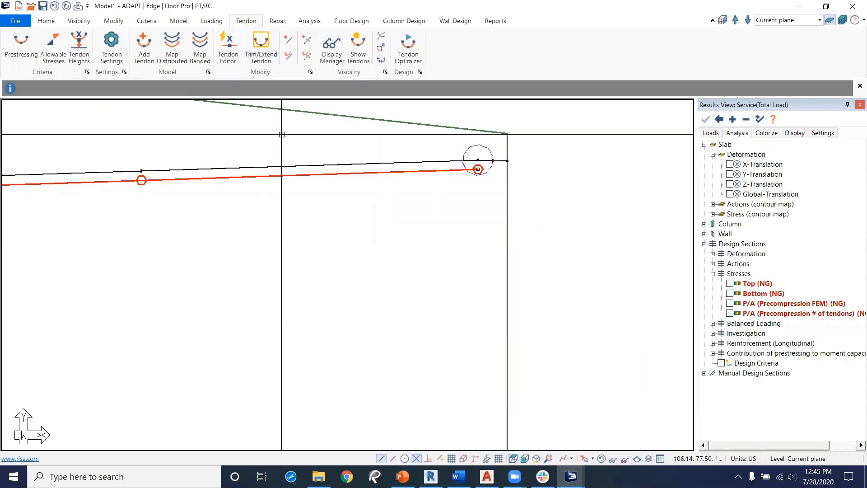
middle_click_drag(309, 271, 563, 251)
scroll(563, 251, "down", 2)
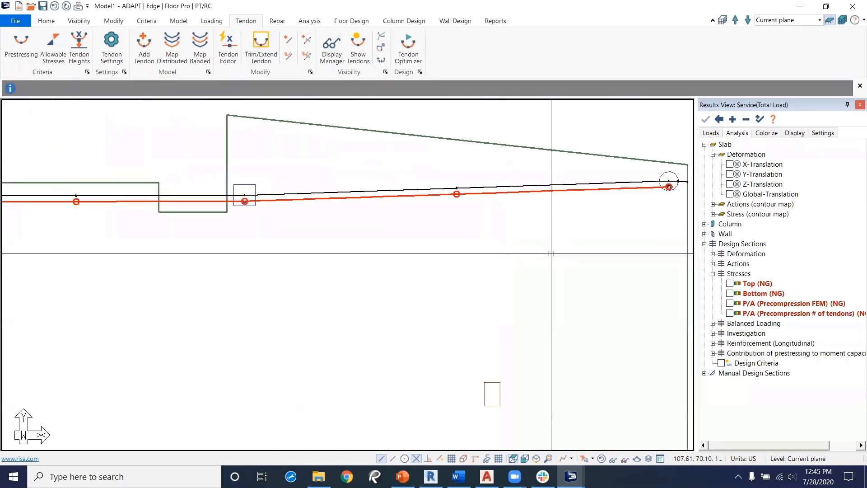
key("Escape")
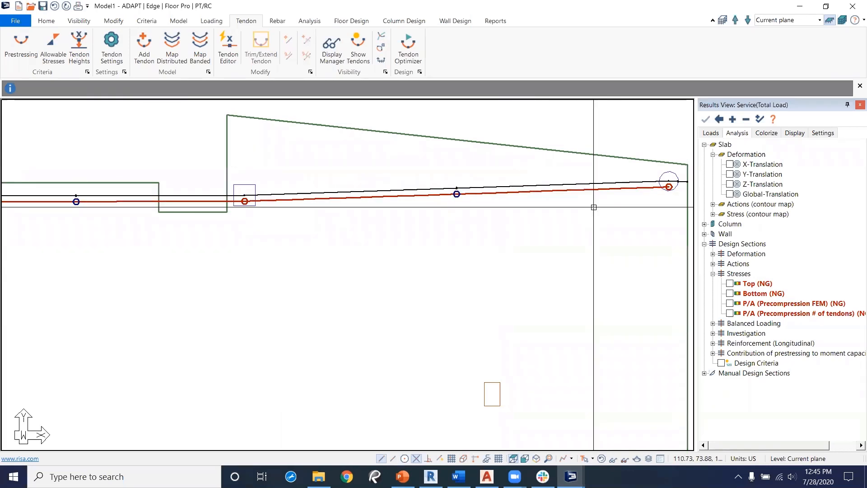
Step: Open the new tendon's properties and examine its general settings and span shape profile
left_click(229, 49)
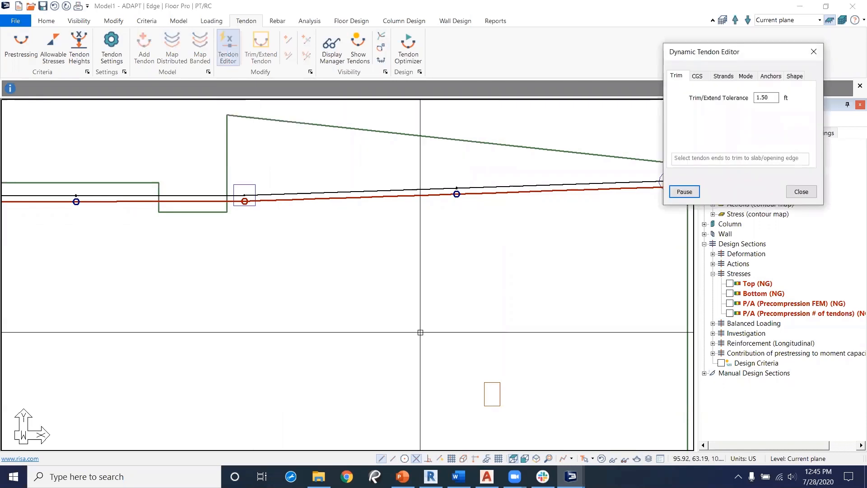
scroll(466, 299, "down", 2)
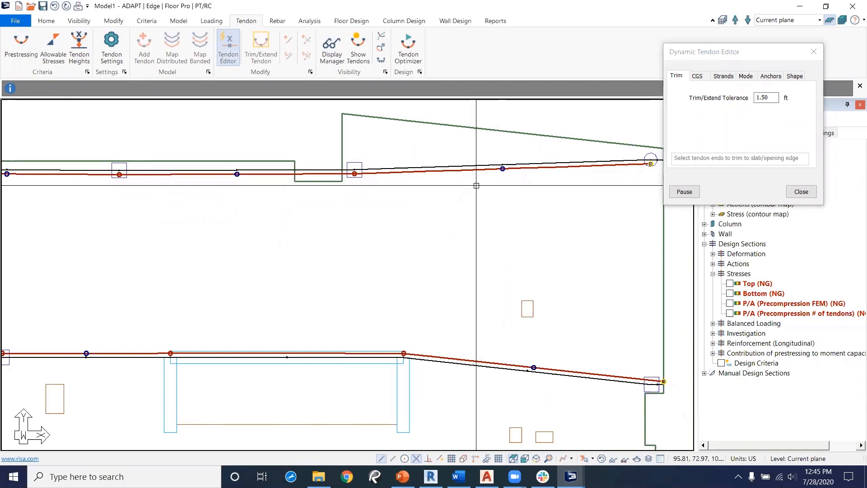
left_click(815, 52)
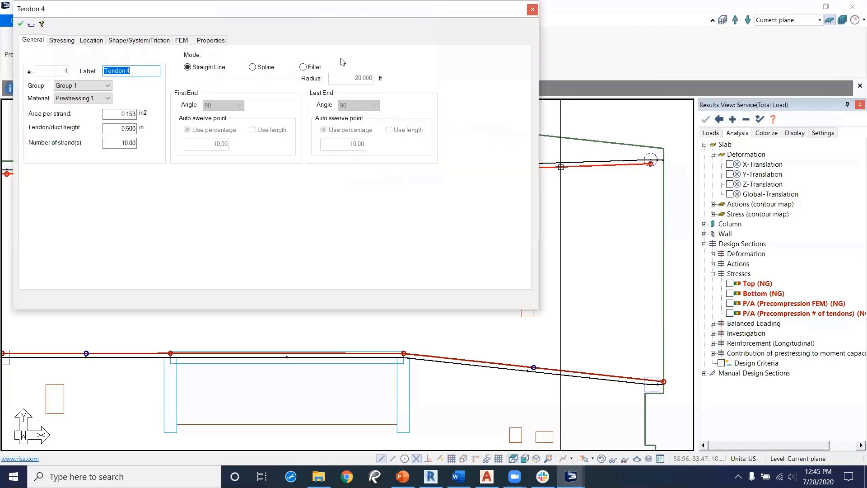
left_click(130, 41)
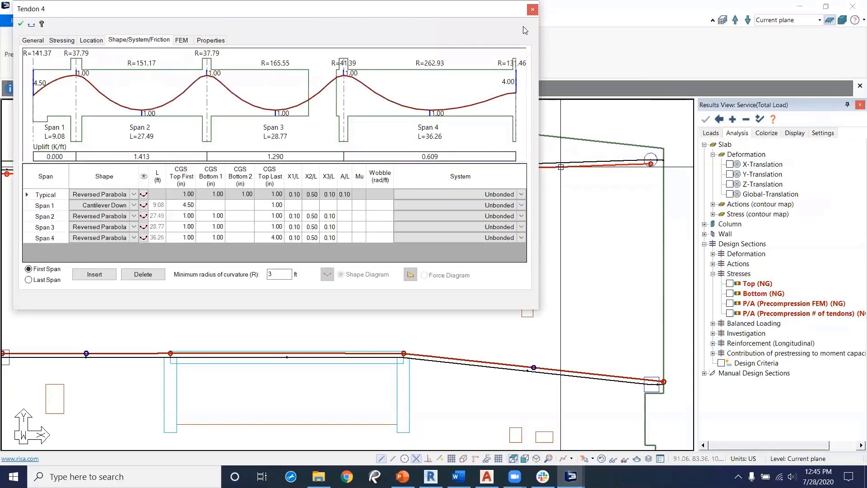
left_click(533, 9)
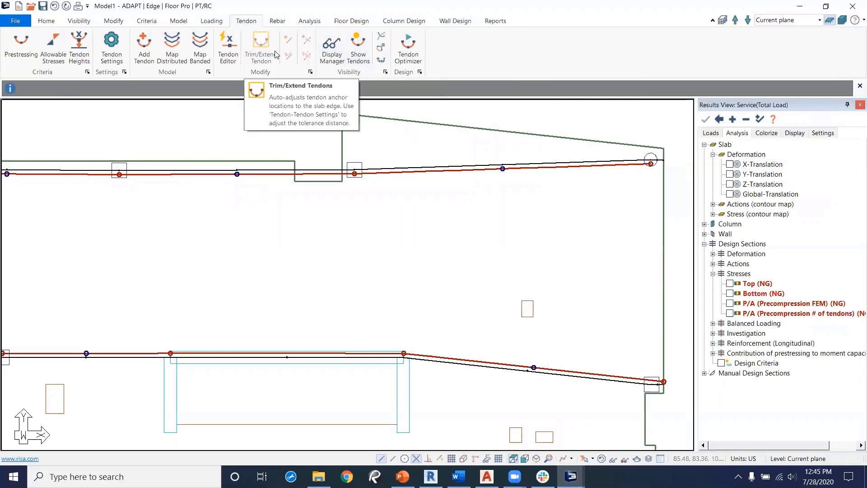
Step: Trim the upper tendon's end to the slab edge using the tendon editor with a 3.00 ft tolerance
left_click(330, 57)
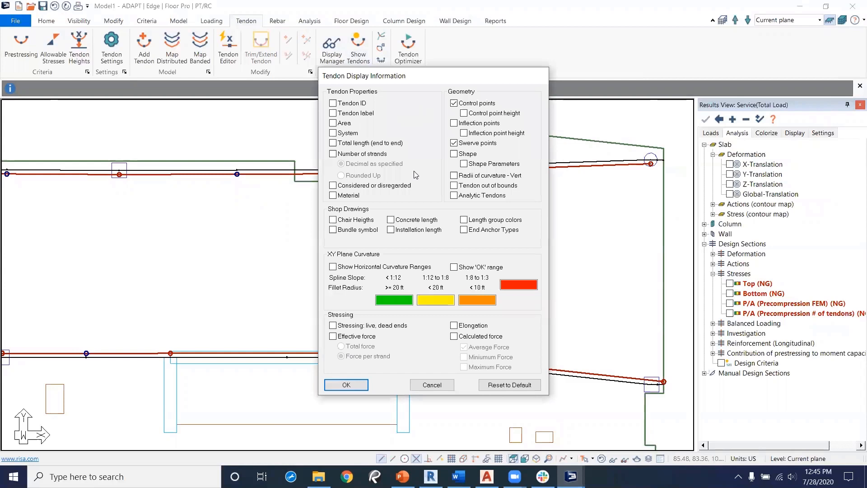
left_click(359, 386)
scroll(467, 211, "up", 4)
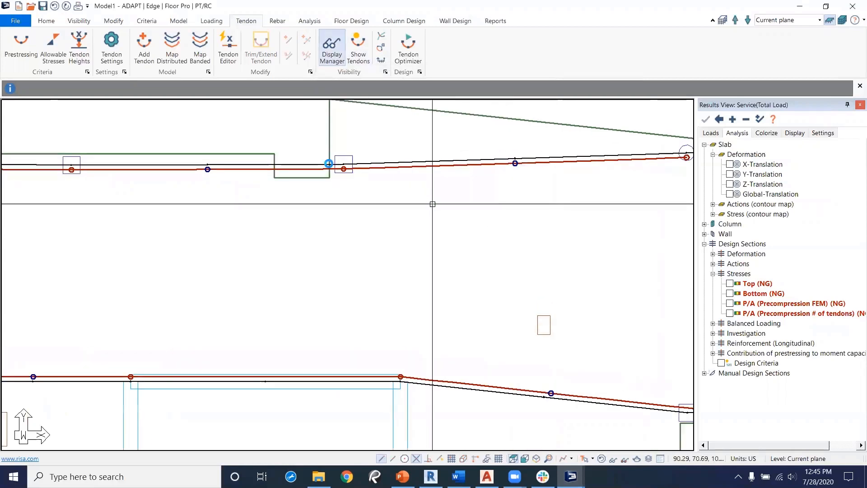
middle_click_drag(467, 210, 339, 203)
scroll(388, 218, "down", 4)
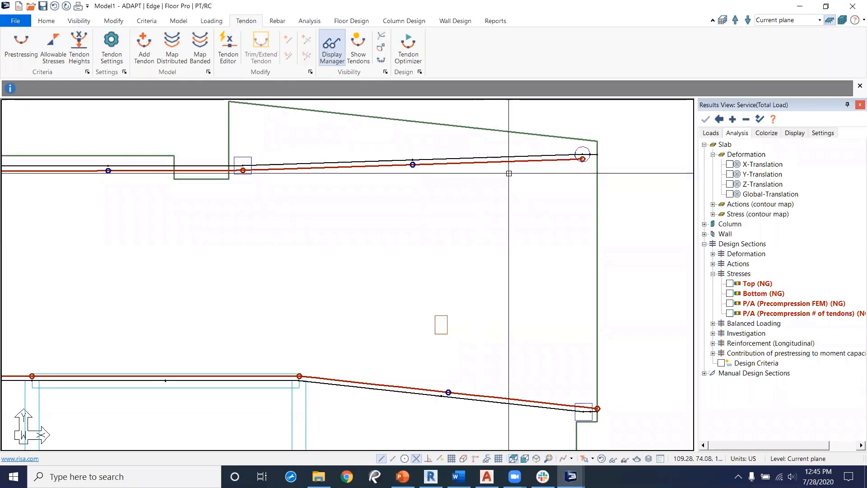
left_click(266, 53)
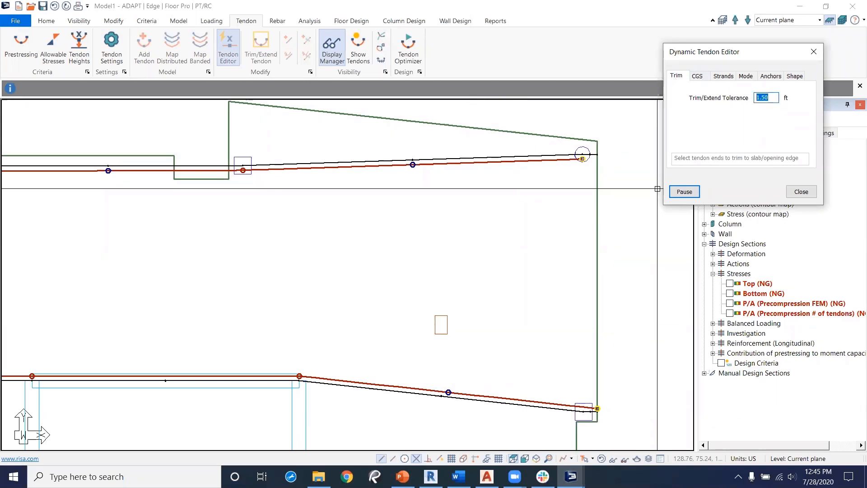
left_click_drag(551, 198, 604, 131)
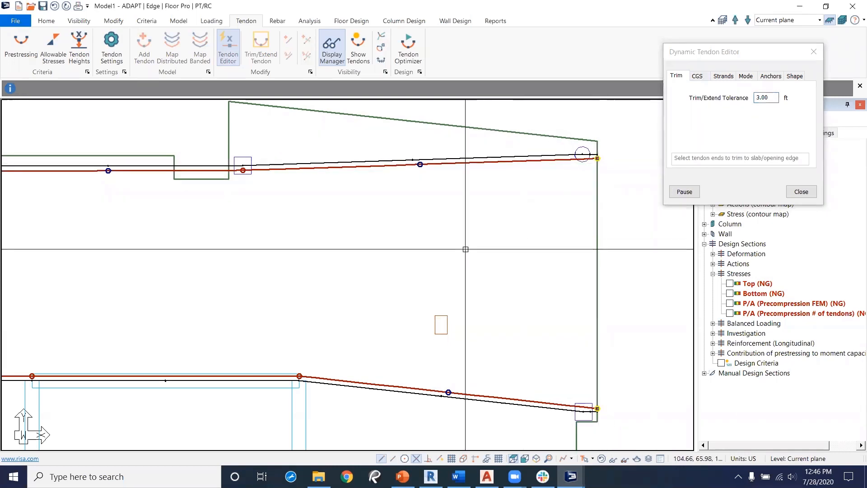
scroll(389, 257, "down", 1)
mouse_move(390, 258)
middle_mouse_down()
mouse_move(422, 244)
mouse_move(551, 248)
middle_mouse_up()
scroll(325, 248, "down", 2)
middle_click_drag(325, 248, 499, 260)
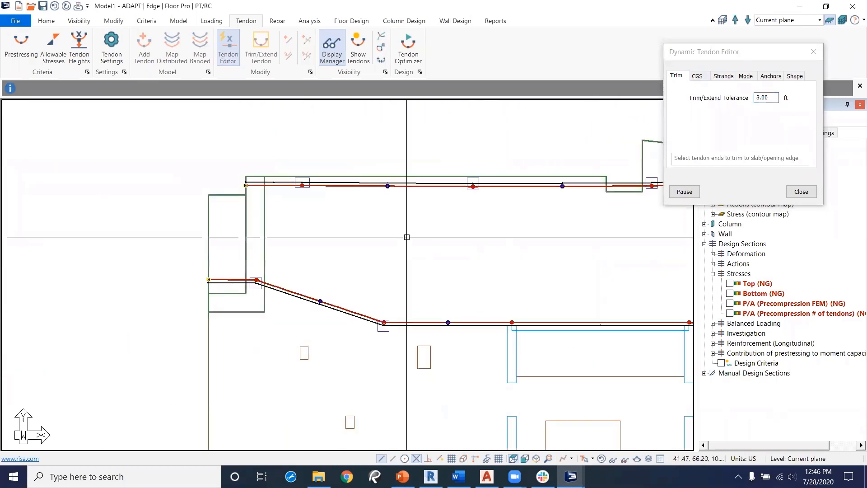
Step: Set the upper banded tendon's number of strands to 5 in the tendon editor
left_click(698, 77)
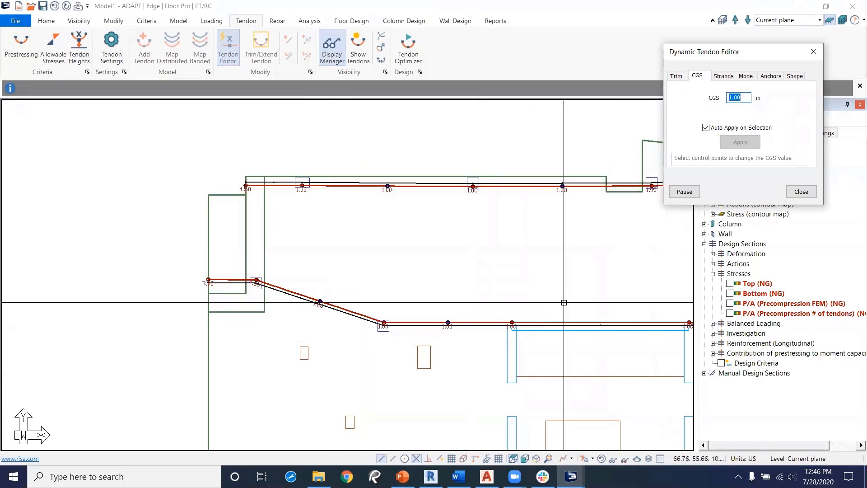
left_click(723, 74)
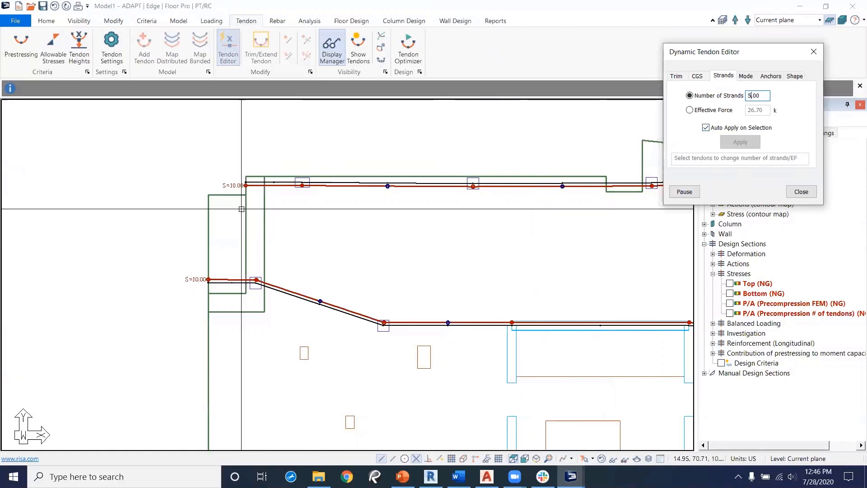
left_click(321, 185)
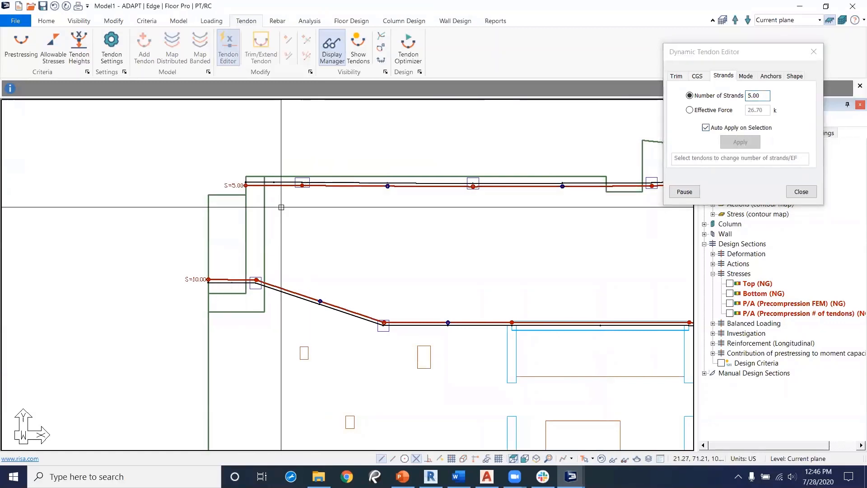
Step: Switch the tendon editor's mode to Fillet for the upper tendon, then close the editor
left_click(746, 77)
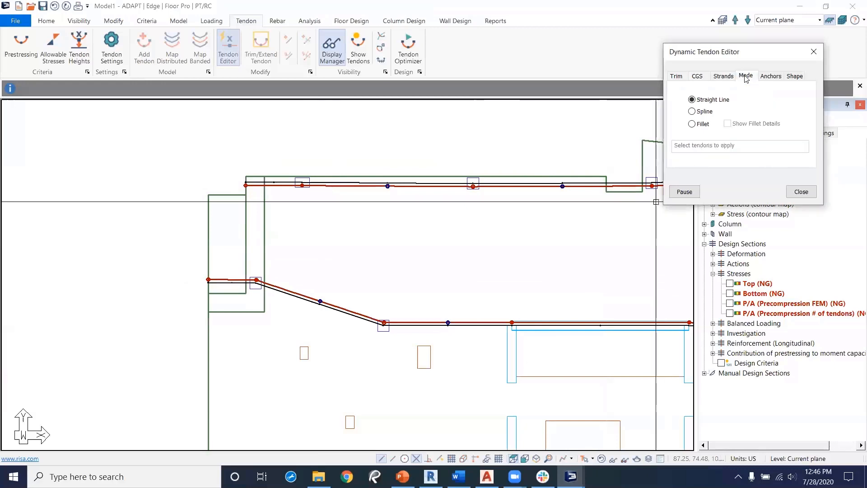
middle_click_drag(464, 230, 358, 235)
middle_click_drag(557, 218, 470, 201)
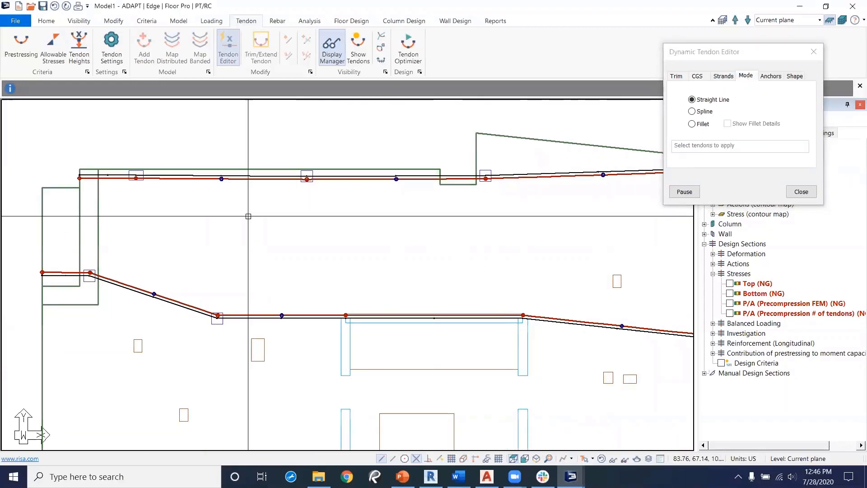
middle_click_drag(448, 349, 482, 242)
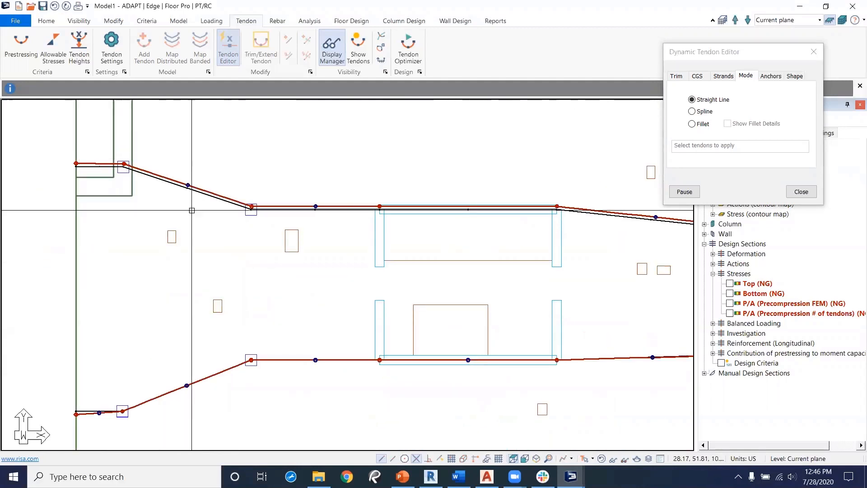
middle_click_drag(543, 225, 418, 247)
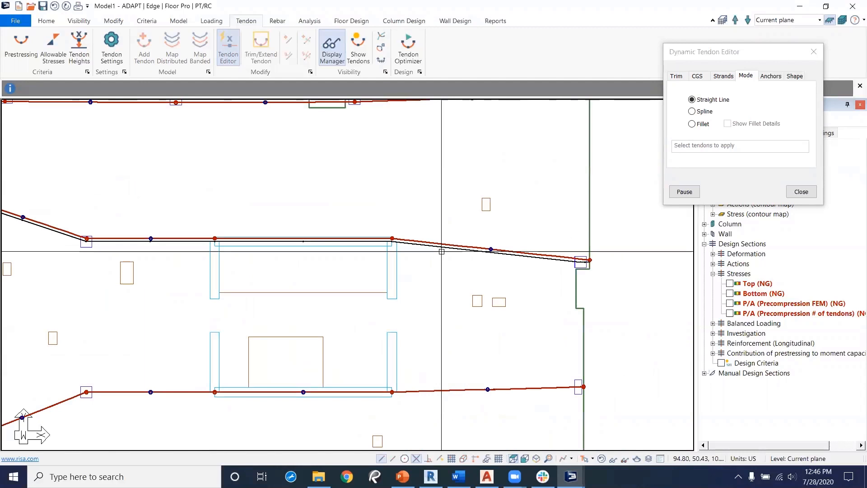
middle_click_drag(386, 176, 517, 245)
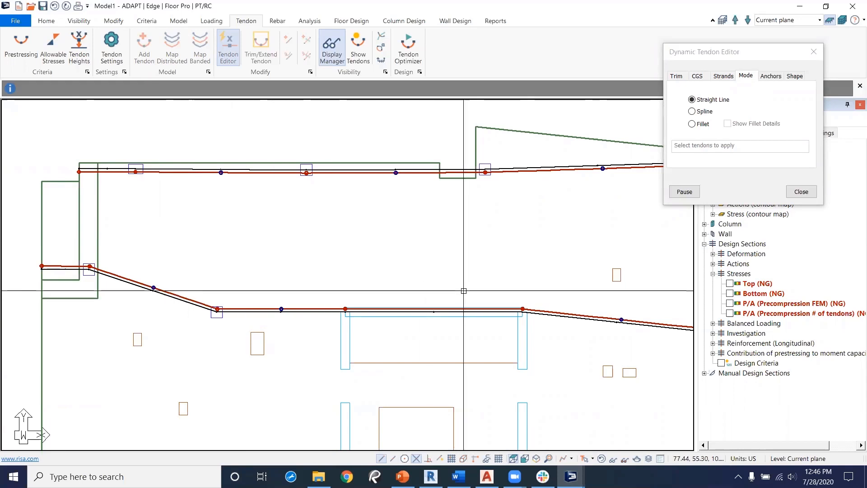
left_click(694, 125)
scroll(368, 229, "up", 2)
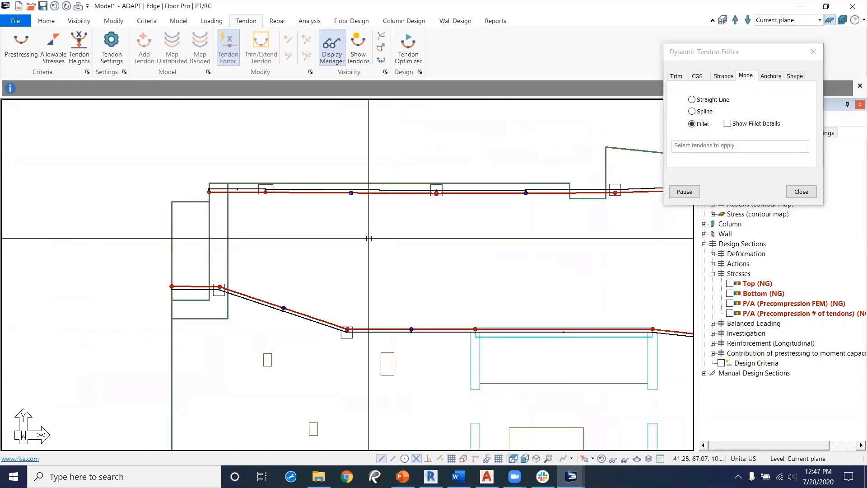
scroll(368, 229, "up", 1)
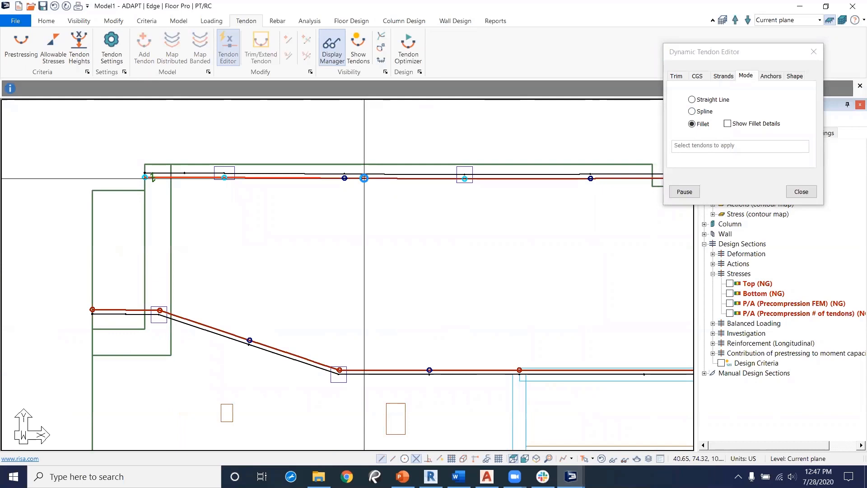
middle_click_drag(530, 246, 341, 262)
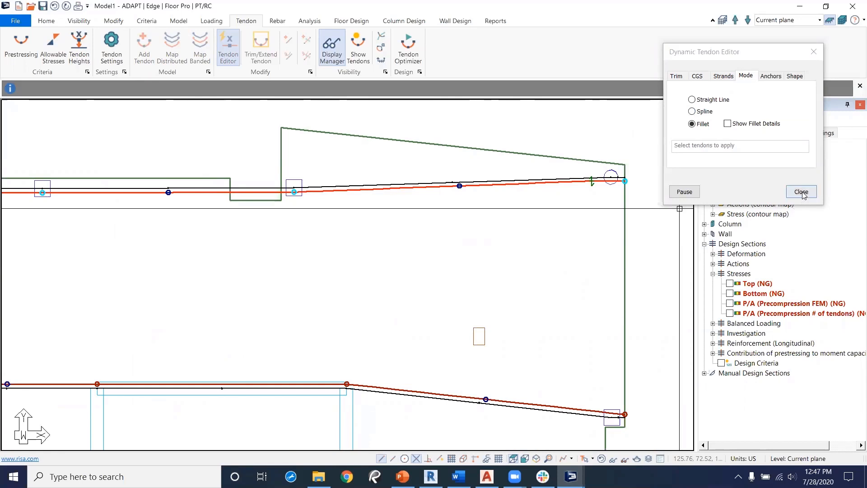
left_click(802, 191)
Step: Insert a swerve point on the upper tendon at the slab step and move it and the neighbouring control point downward
middle_click_drag(233, 191, 408, 198)
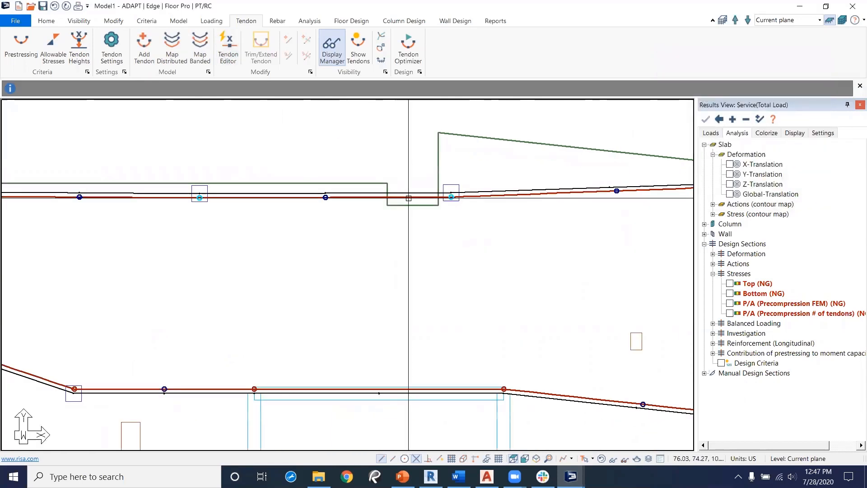
right_click(409, 198)
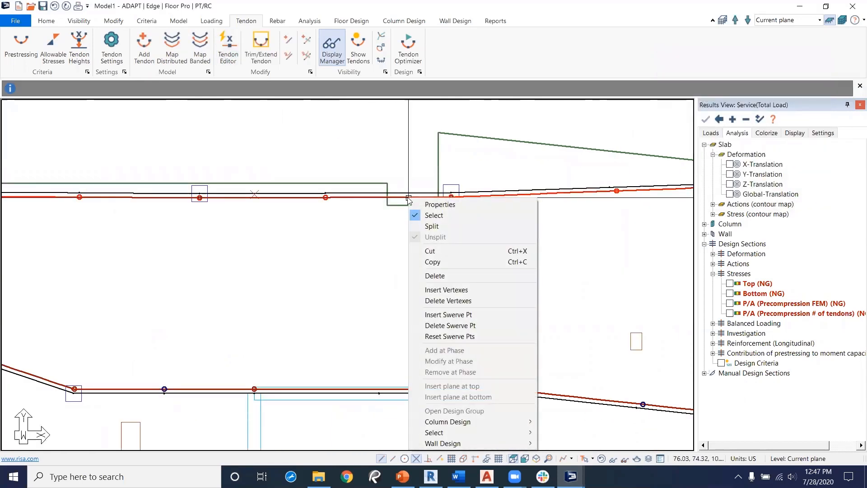
left_click(447, 315)
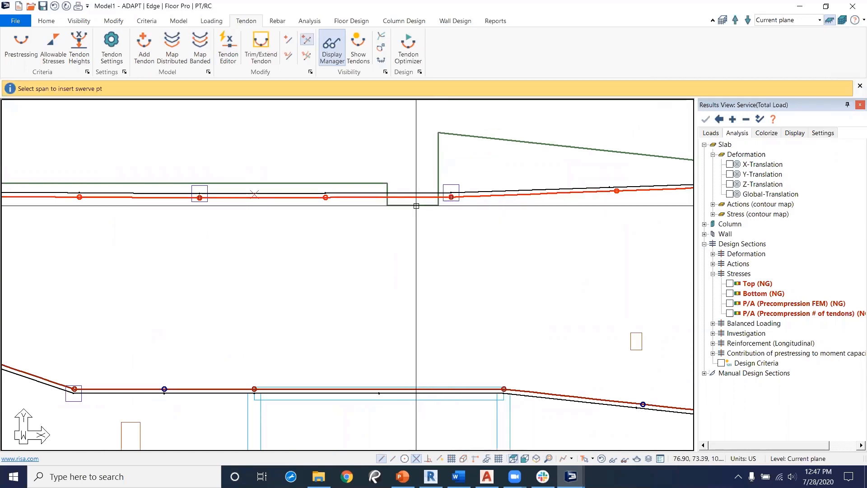
scroll(408, 217, "up", 4)
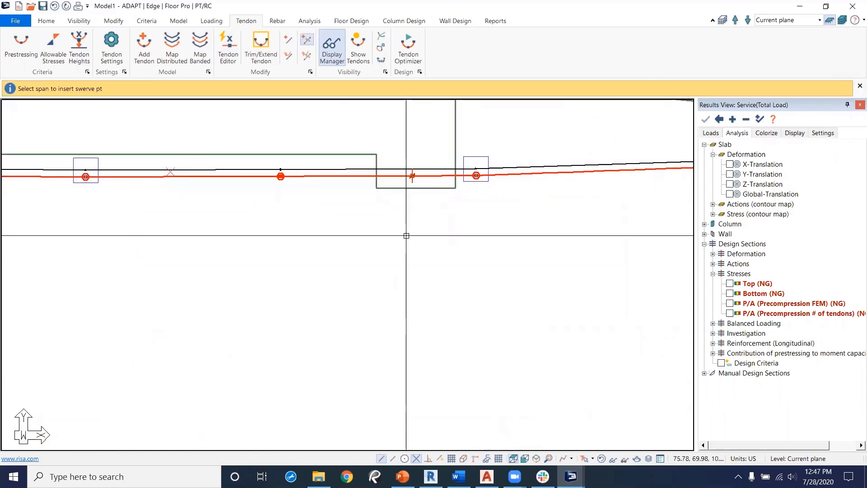
key("Escape")
key("Escape")
left_click(422, 161)
left_click(414, 159)
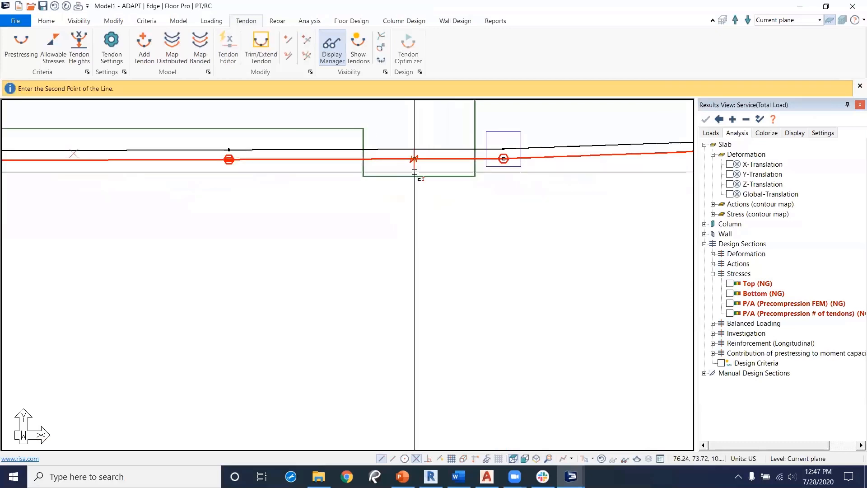
left_click(414, 188)
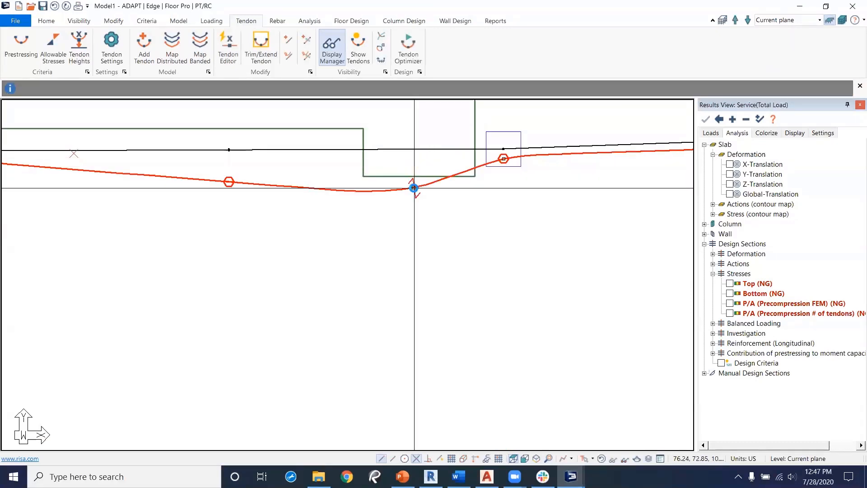
left_click(503, 158)
left_click(505, 178)
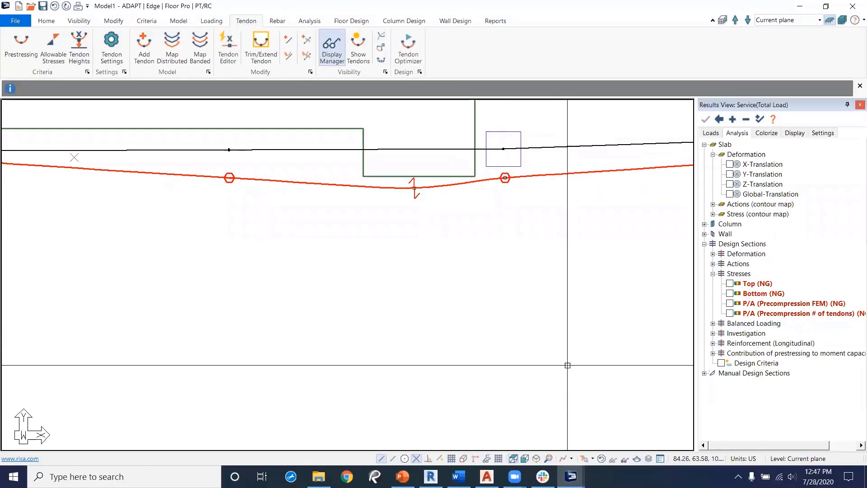
Step: Reposition the upper tendon's swerve point near the slab step, moving it twice to refine its location
left_click(415, 194)
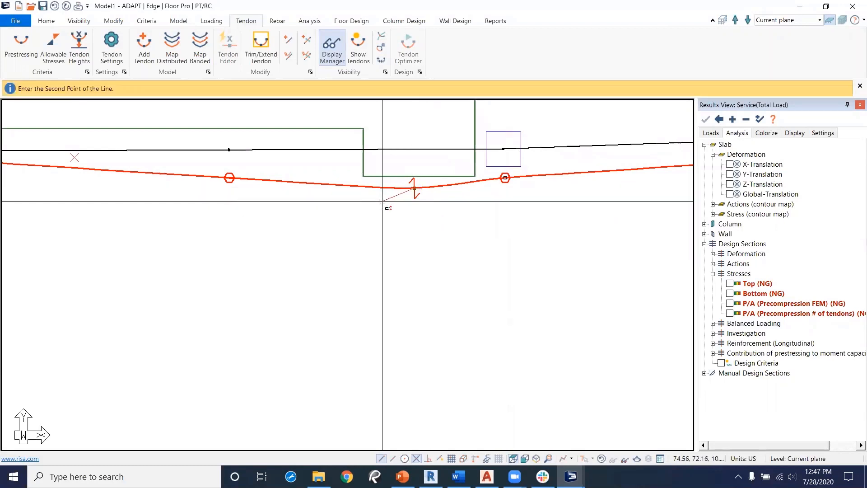
left_click(382, 201)
middle_click_drag(330, 231, 437, 283)
scroll(438, 283, "down", 4)
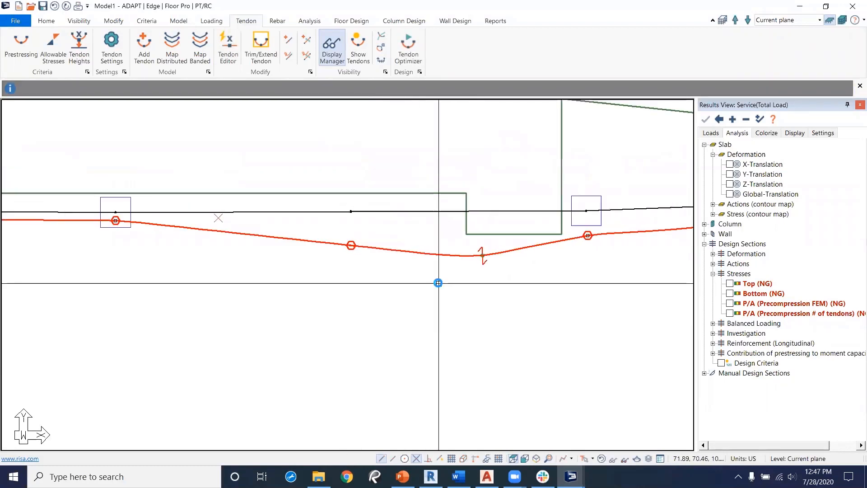
left_click(474, 261)
left_click(487, 251)
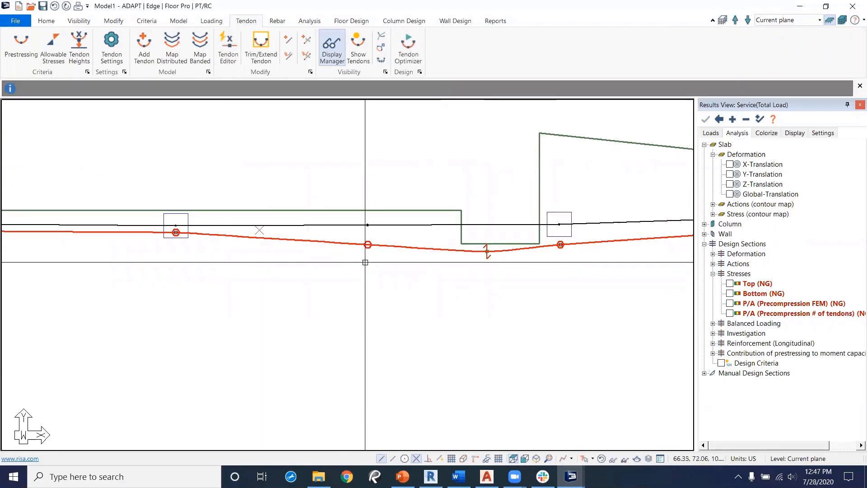
middle_click_drag(452, 255, 377, 250)
scroll(377, 251, "down", 2)
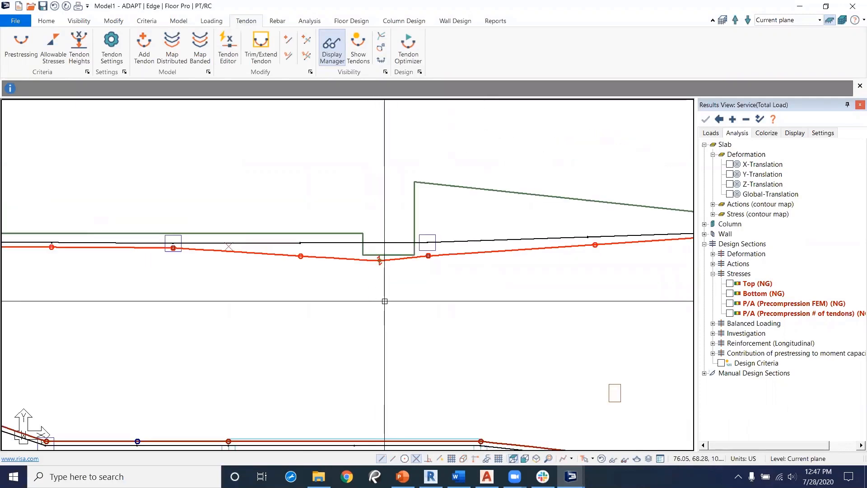
middle_click_drag(311, 307, 467, 241)
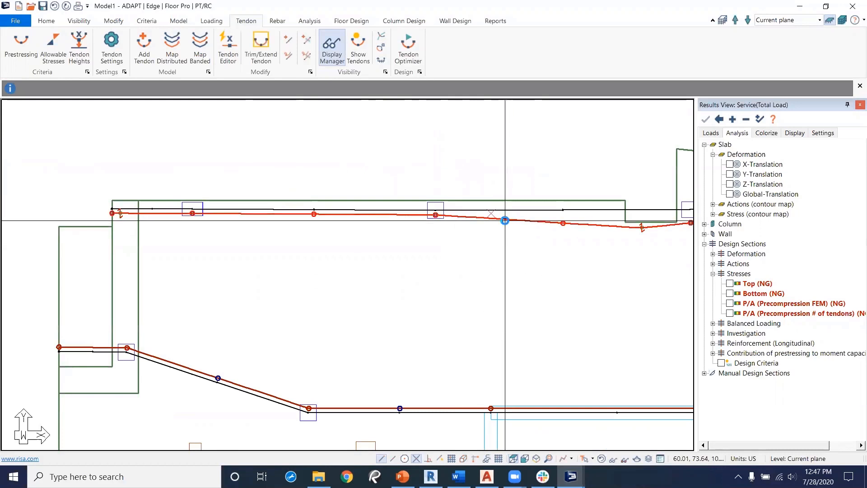
Step: Open the upper tendon's properties and review its span profile shapes and CGS heights
double_click(506, 222)
left_click(132, 40)
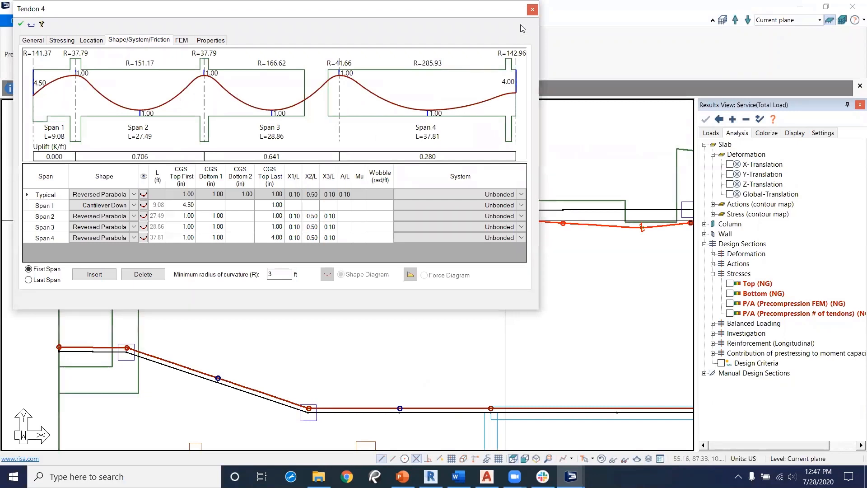
left_click(532, 10)
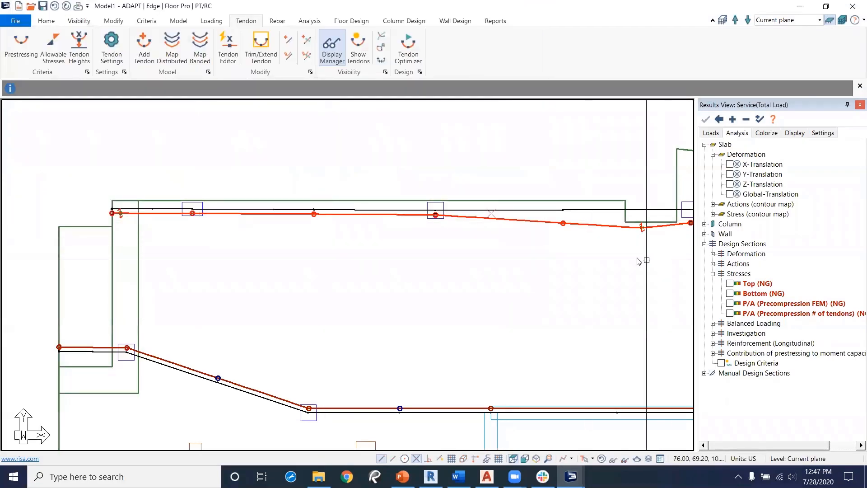
Step: Add a new tendon running vertically along the slab's left edge from the bottom edge up to the top edge
middle_click_drag(622, 257, 452, 244)
middle_click_drag(312, 309, 436, 235)
scroll(435, 235, "down", 3)
middle_click_drag(283, 374, 316, 190)
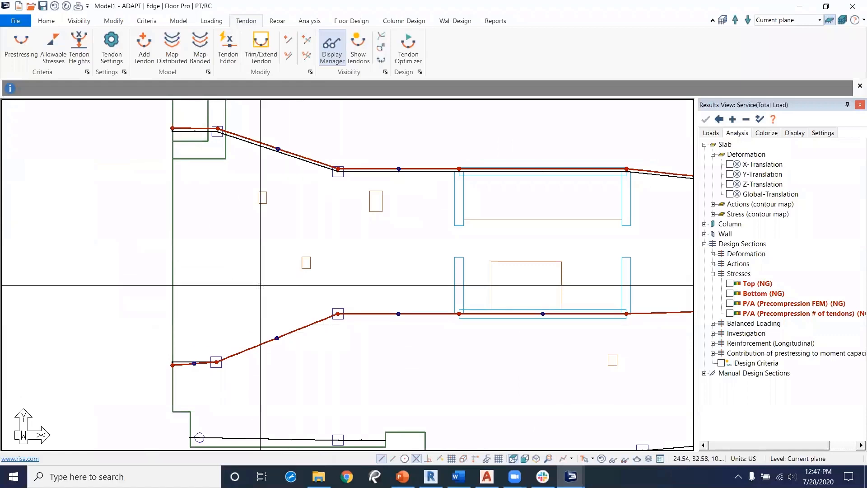
middle_click_drag(269, 267, 277, 298)
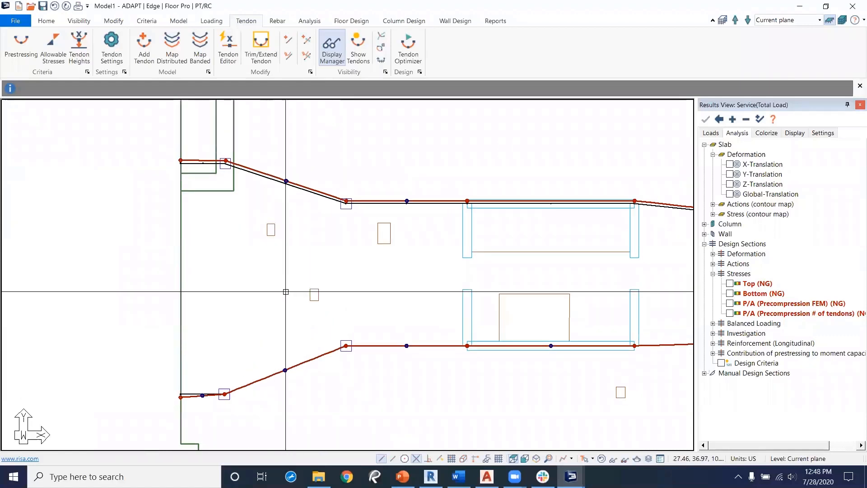
middle_click_drag(285, 295, 287, 265)
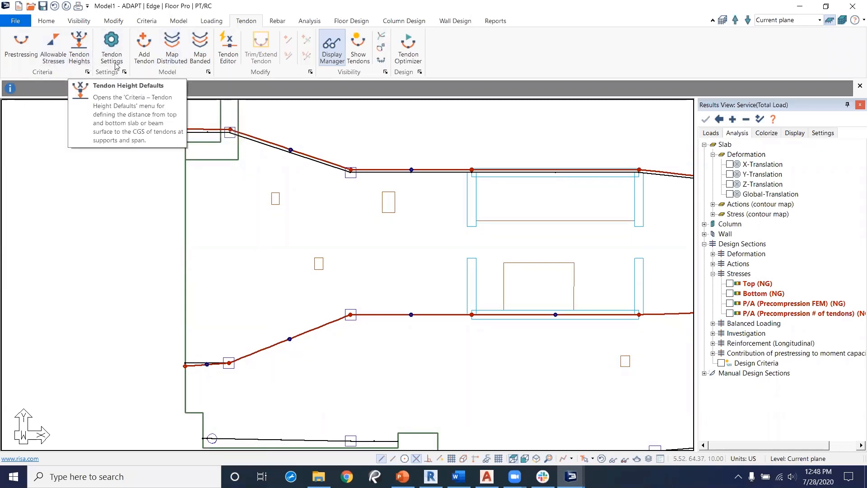
left_click(145, 58)
middle_click_drag(211, 387, 204, 220)
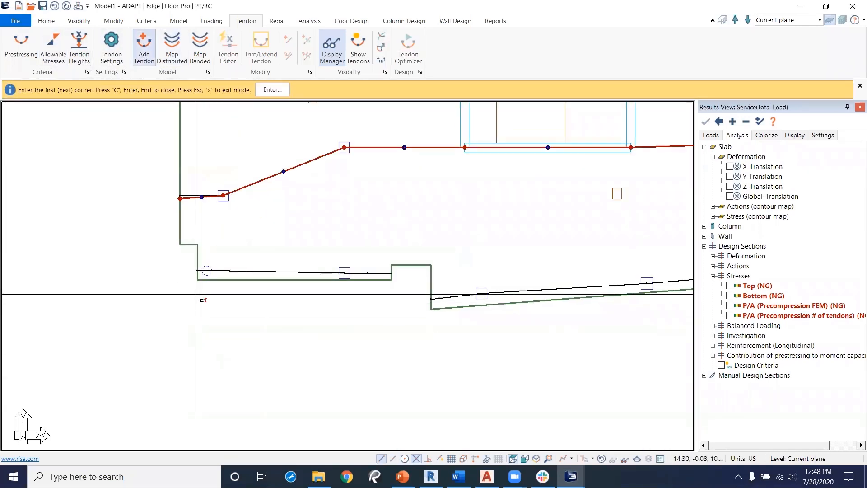
scroll(196, 294, "up", 2)
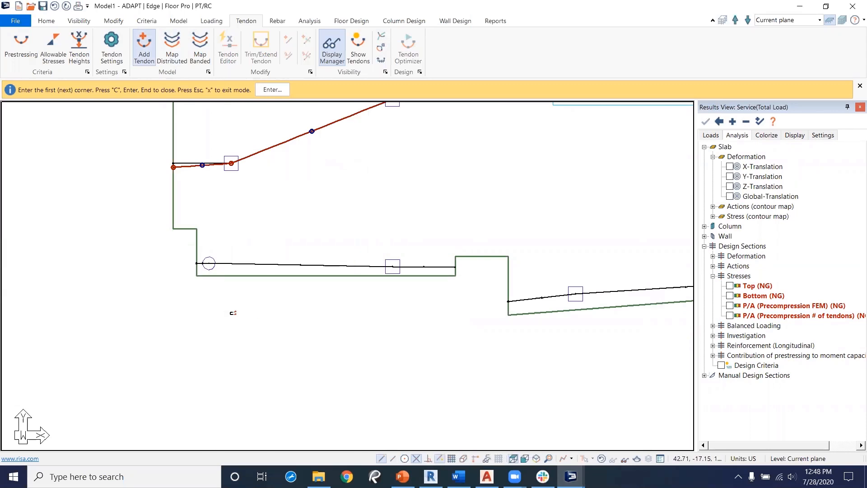
left_click(230, 275)
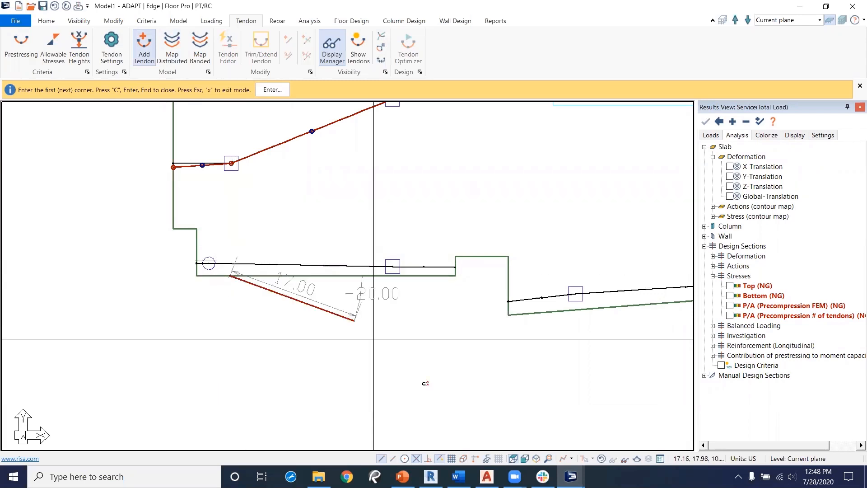
left_click(443, 459)
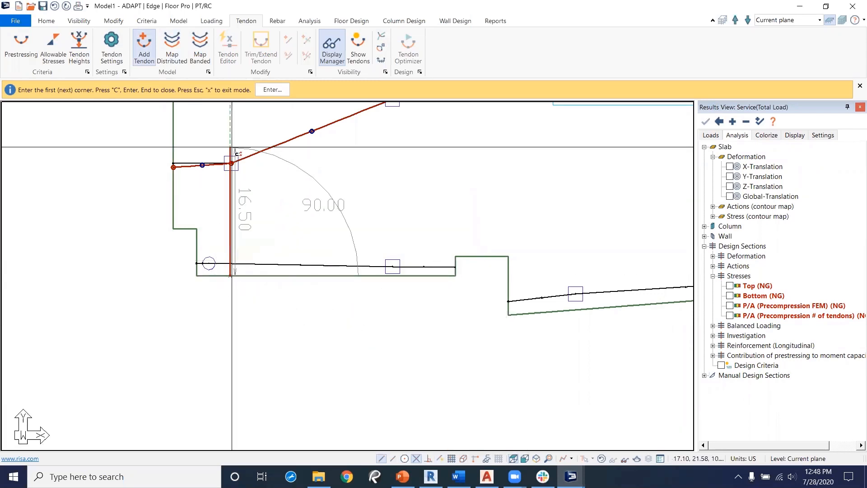
left_click(232, 163)
middle_click_drag(246, 140, 294, 369)
scroll(291, 229, "down", 3)
middle_click_drag(298, 202, 306, 301)
scroll(292, 248, "up", 1)
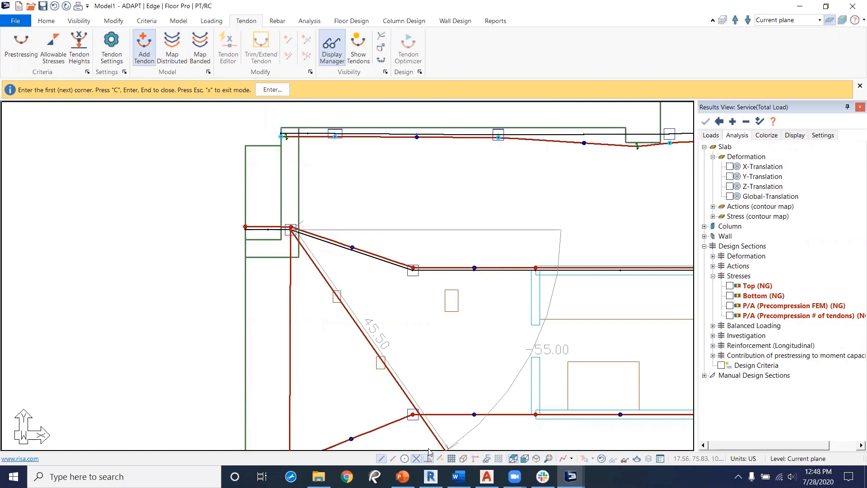
left_click(292, 129)
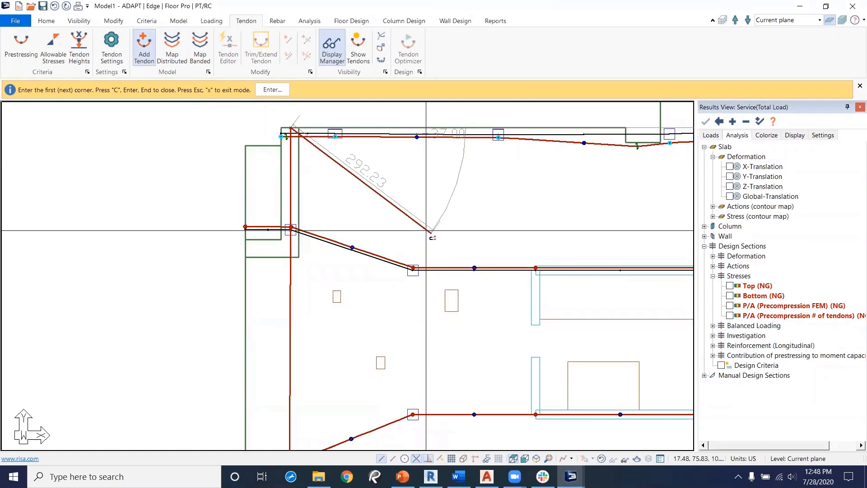
right_click(397, 185)
left_click(423, 192)
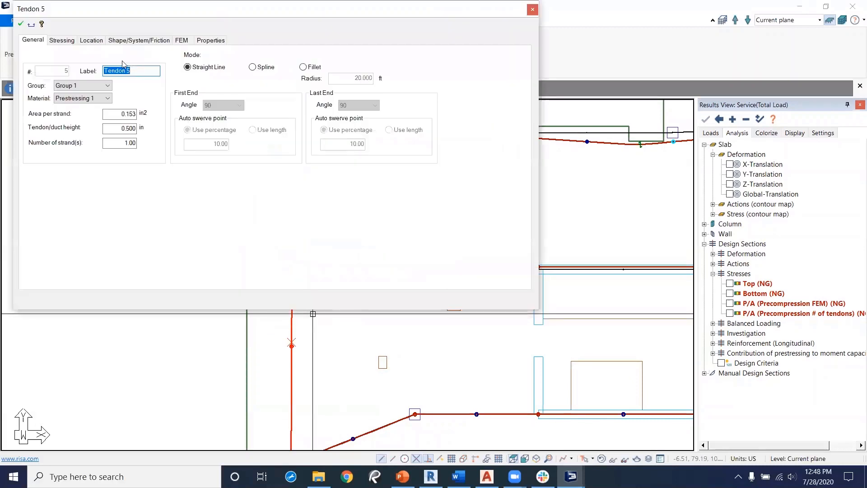
Step: Set the new tendon to 2 strands and the bottom CGS of spans 1 and 3 to 4.00 in, then apply
left_click(116, 142)
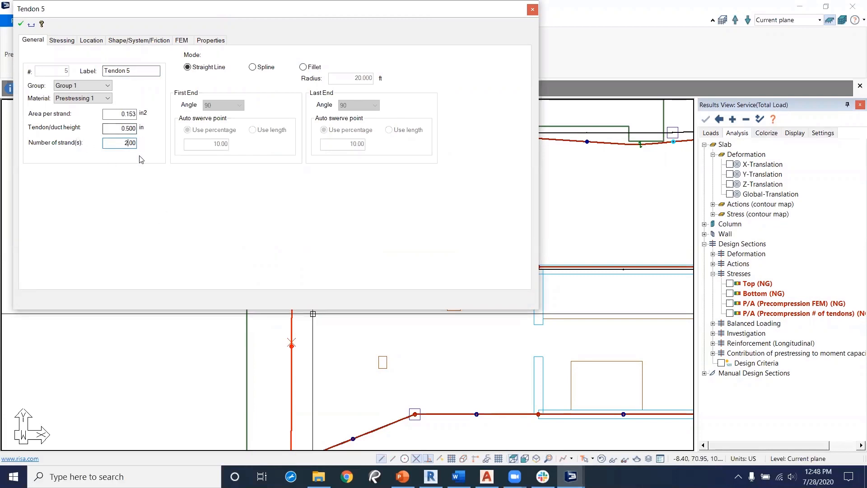
left_click(138, 41)
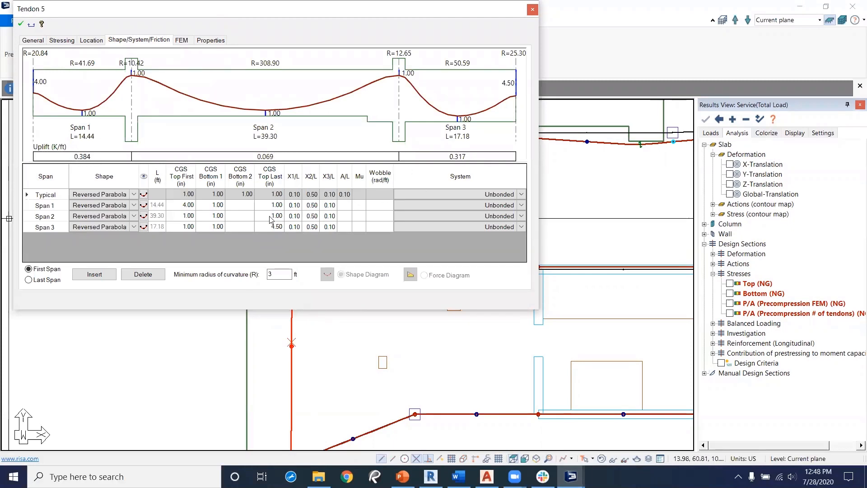
left_click(208, 216)
left_click(219, 207)
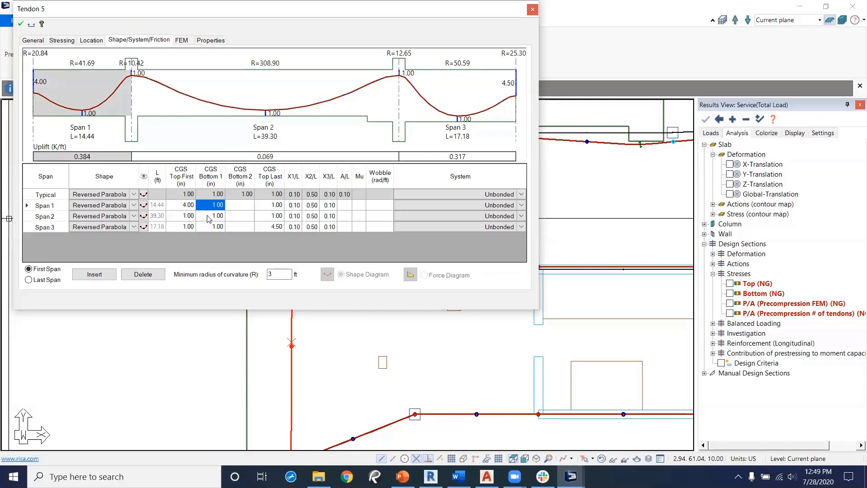
left_click(219, 227)
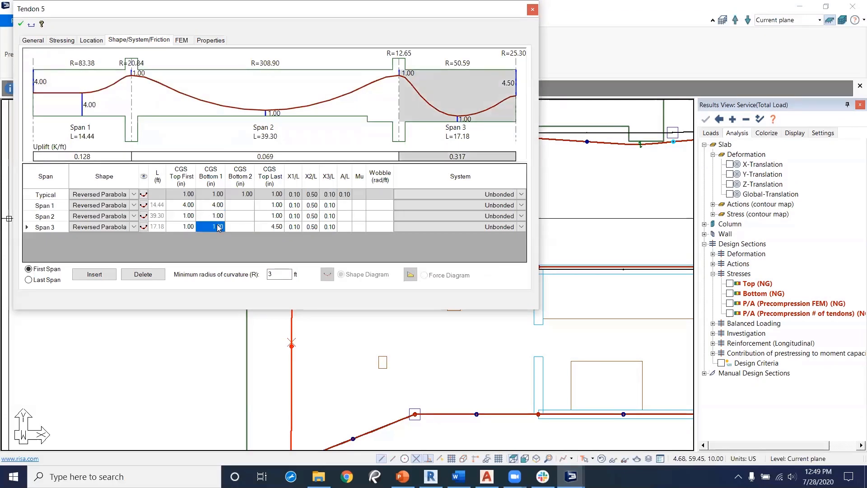
left_click(244, 217)
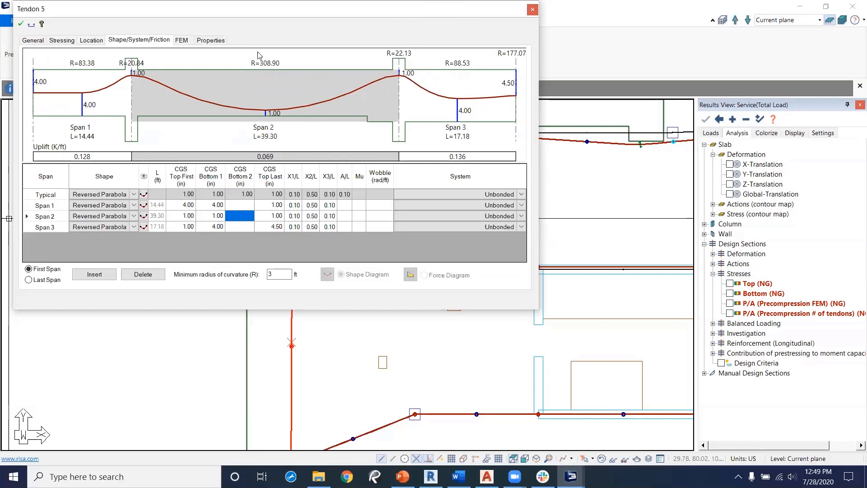
left_click(20, 27)
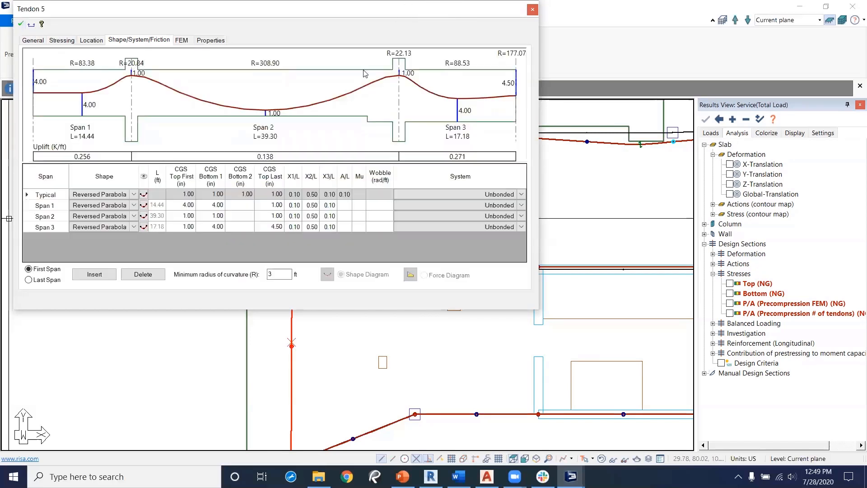
left_click(533, 10)
Step: Open the Copy–Move by coordinates command for the new vertical tendon
scroll(322, 169, "down", 1)
middle_click_drag(314, 368, 307, 272)
scroll(326, 167, "down", 1)
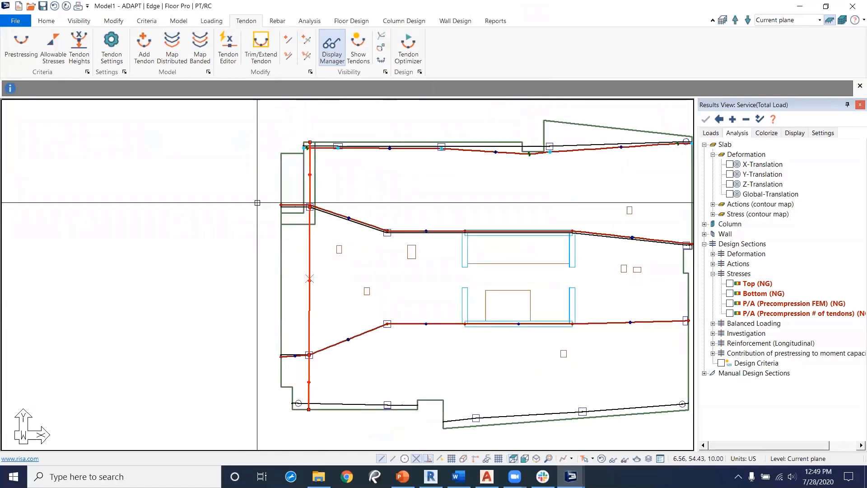
left_click(113, 21)
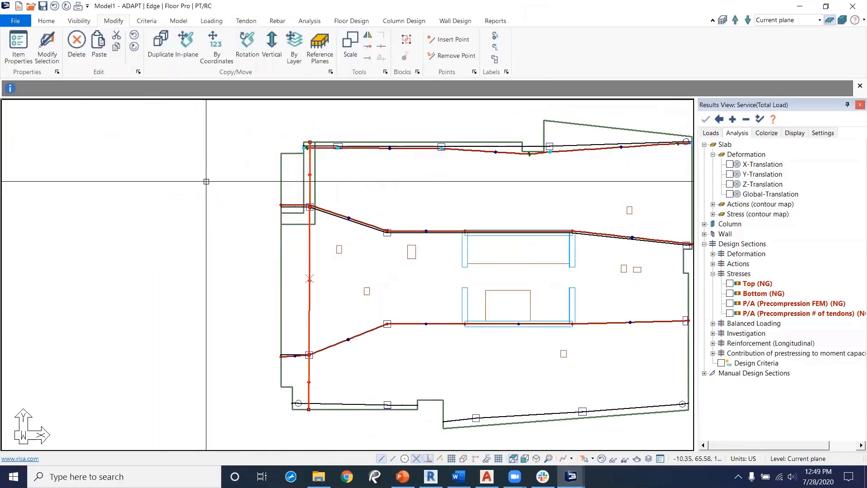
left_click(217, 50)
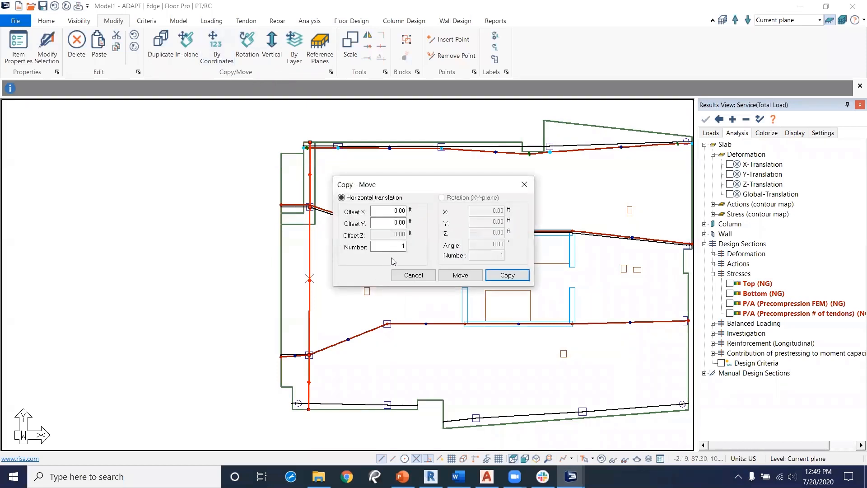
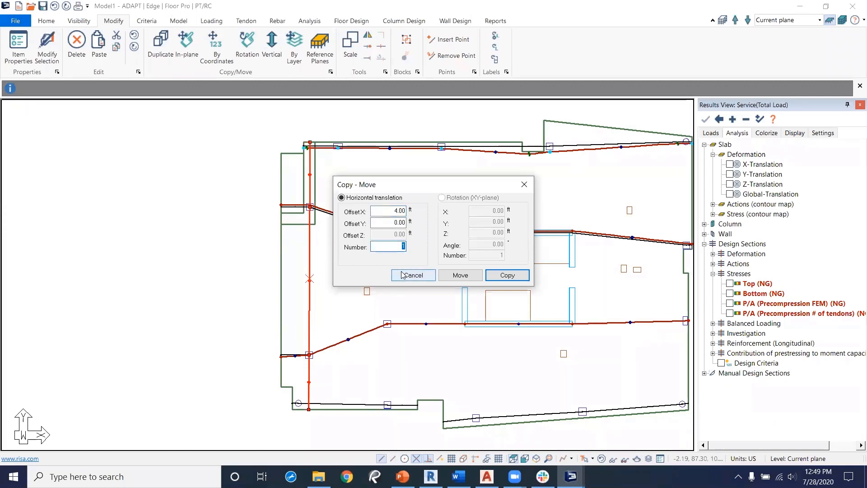
Step: Copy the new vertical tendon 7 times with an X offset of 4.00 ft
left_click(506, 275)
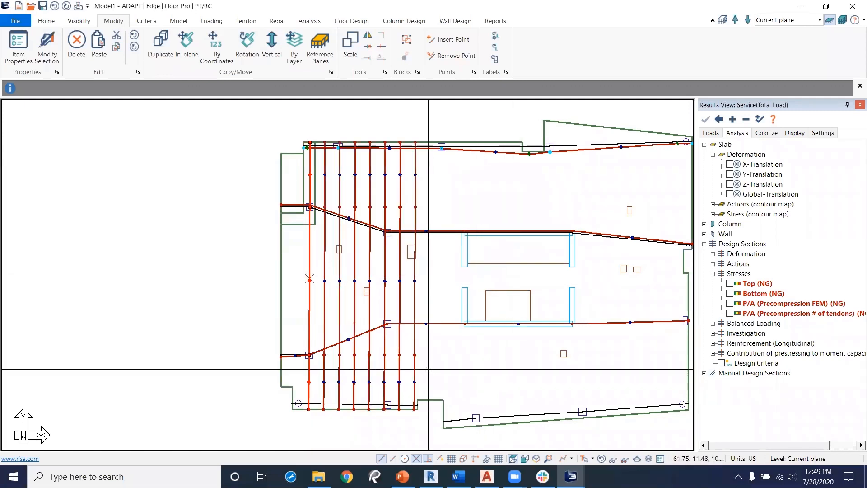
Step: Move the upper intermediate point of each copied vertical tendon down onto the diagonal banded tendon
scroll(392, 348, "up", 4)
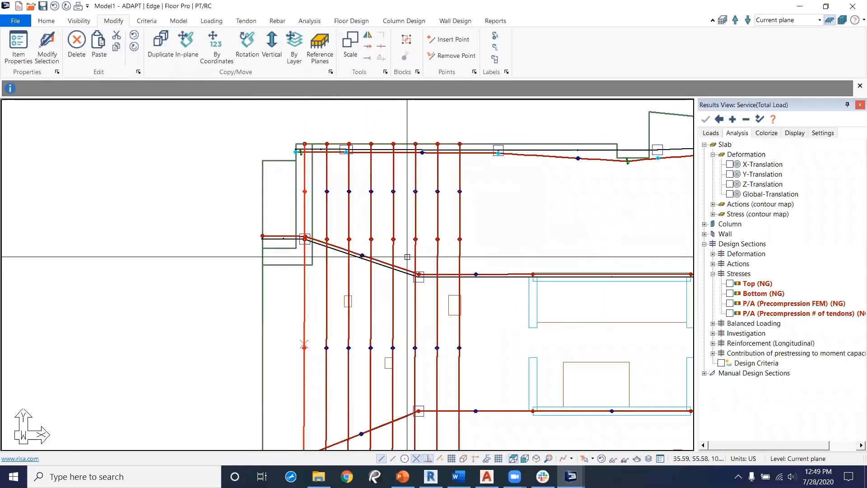
left_click_drag(513, 246, 314, 206)
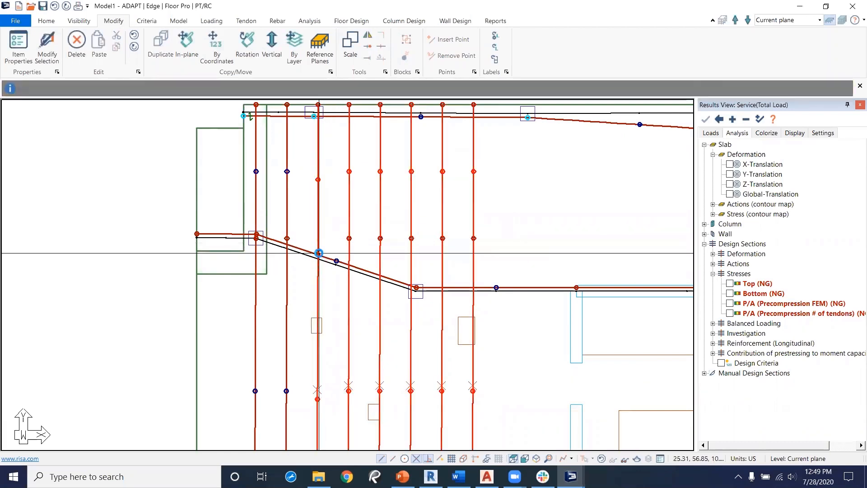
left_click(351, 239)
left_click(349, 265)
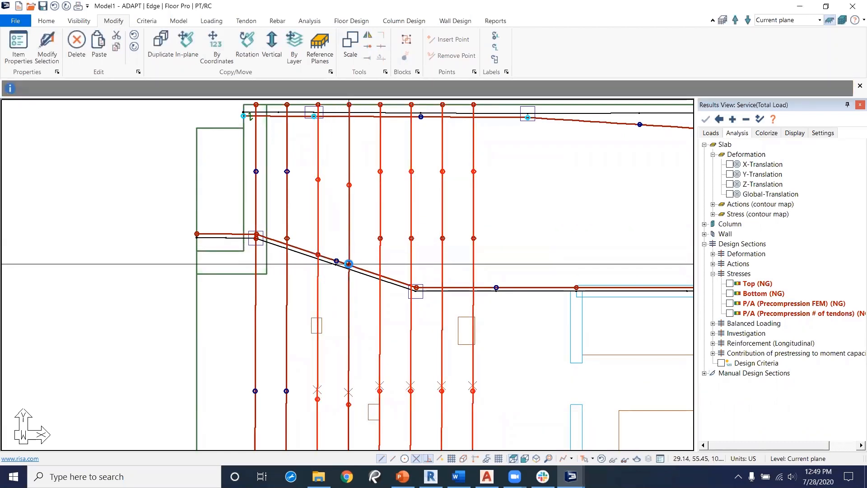
left_click(381, 240)
left_click(381, 238)
left_click(378, 273)
left_click(380, 239)
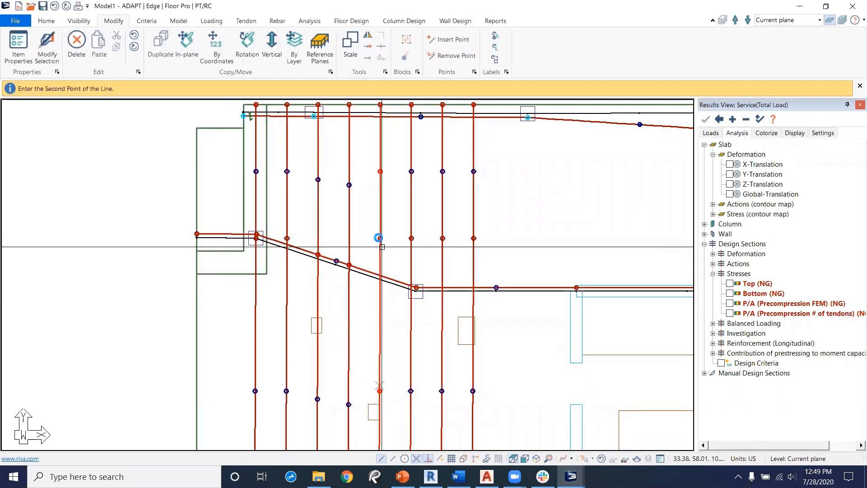
left_click(380, 276)
left_click(411, 238)
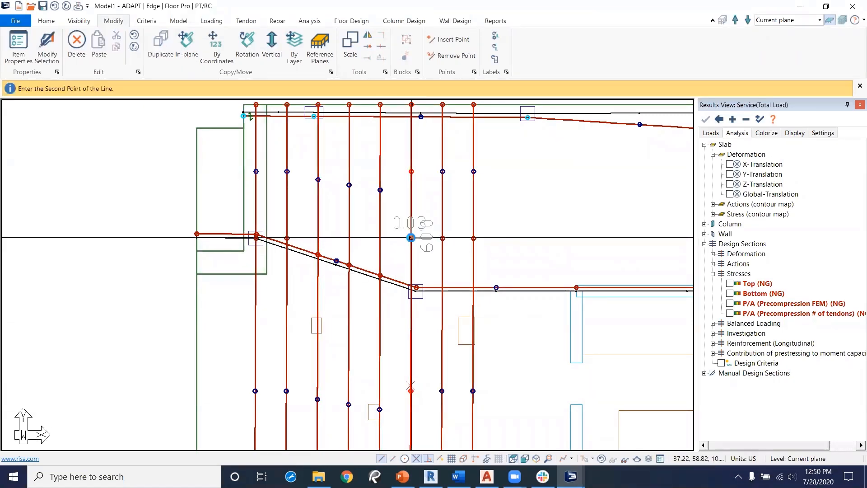
left_click(415, 287)
left_click(443, 238)
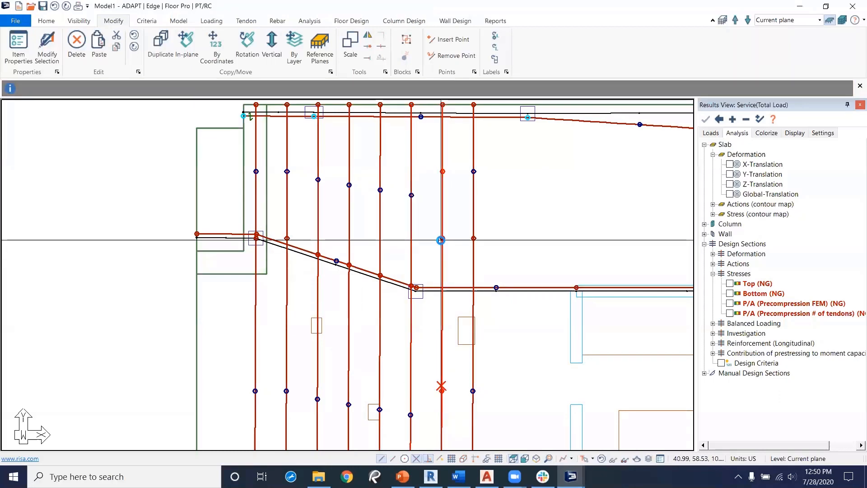
left_click(443, 238)
left_click(443, 287)
Step: Copy the leftmost vertical tendon once with an X offset of -4.00 ft
middle_click_drag(450, 337, 409, 296)
scroll(451, 219, "down", 2)
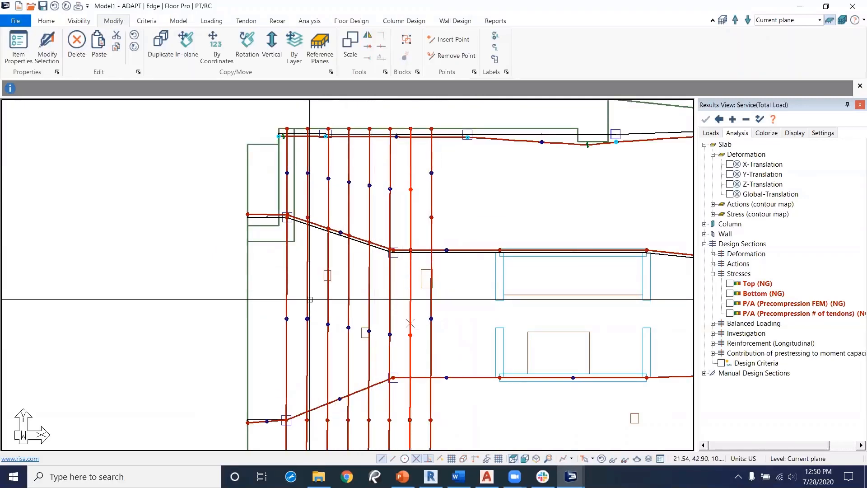
left_click(286, 316)
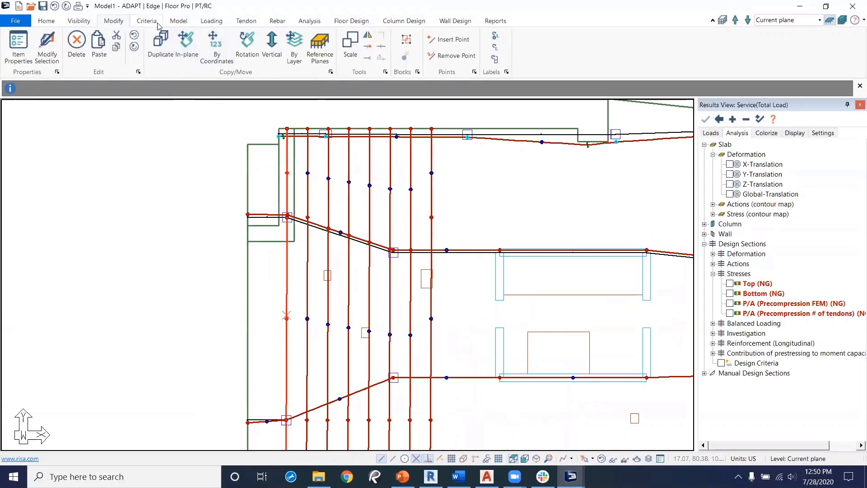
left_click(216, 45)
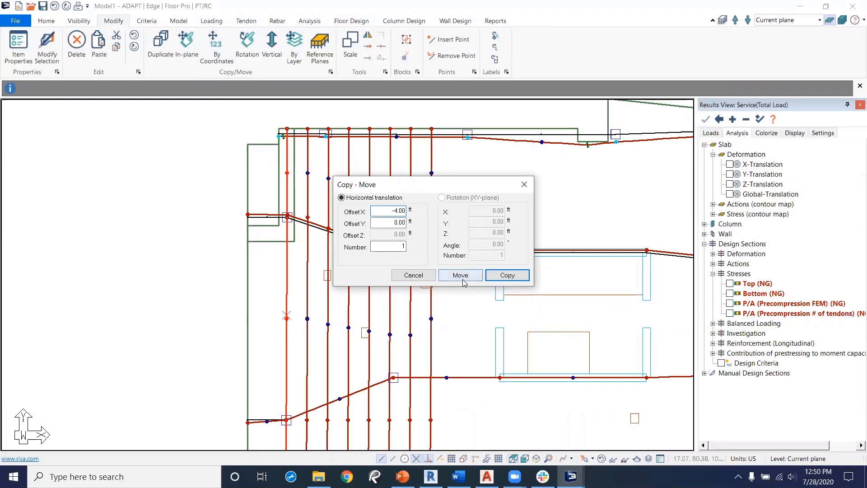
left_click(508, 275)
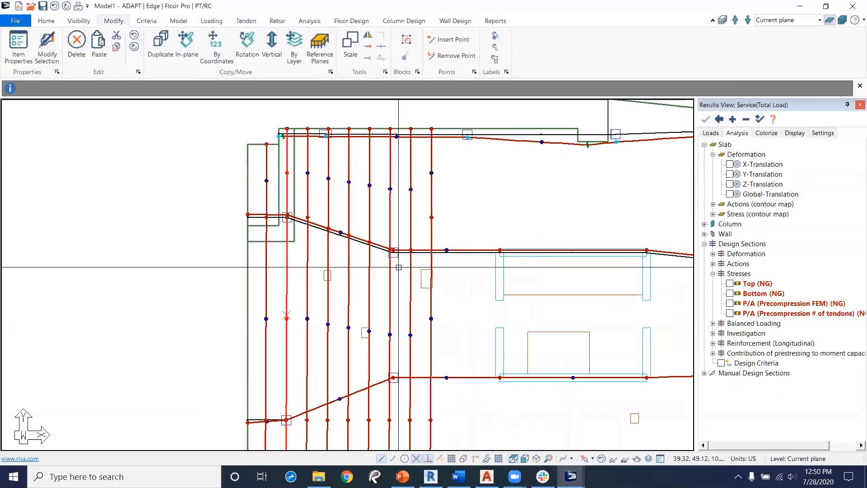
Step: Inspect the distributed vertical tendons around the banded tendons and slab openings
middle_click_drag(291, 203, 335, 363)
scroll(334, 242, "up", 2)
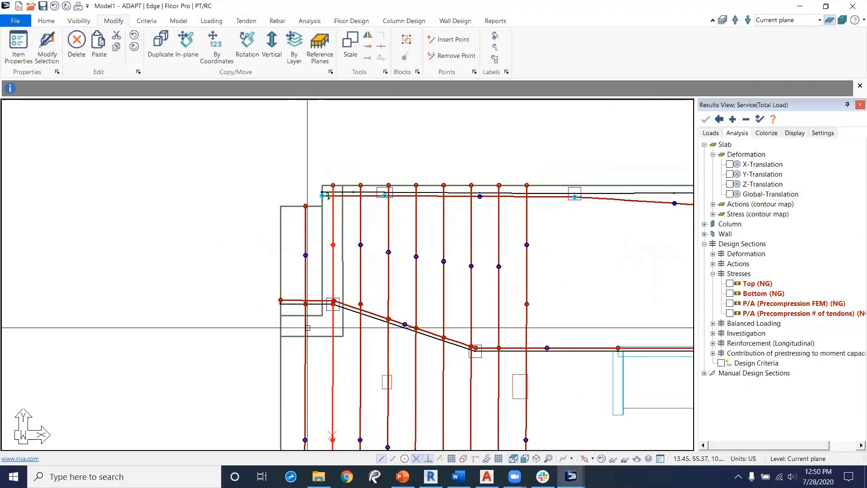
middle_click_drag(306, 327, 296, 178)
middle_click_drag(311, 304, 299, 173)
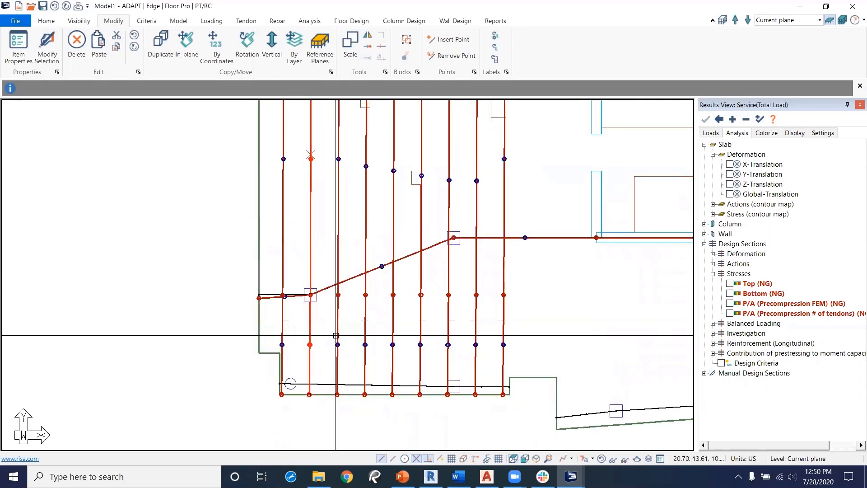
middle_click_drag(348, 260, 289, 418)
middle_click_drag(390, 277, 385, 299)
scroll(385, 300, "down", 7)
middle_click_drag(453, 311, 395, 300)
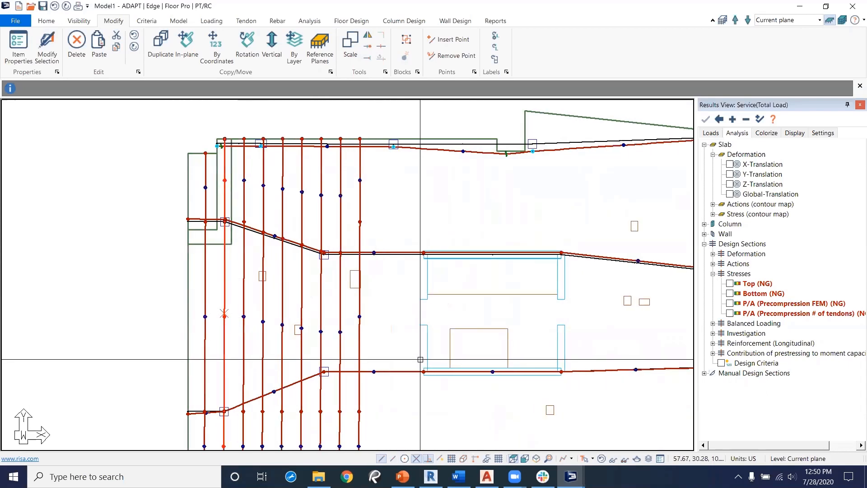
middle_click_drag(320, 278, 353, 266)
scroll(342, 318, "up", 3)
scroll(342, 318, "up", 1)
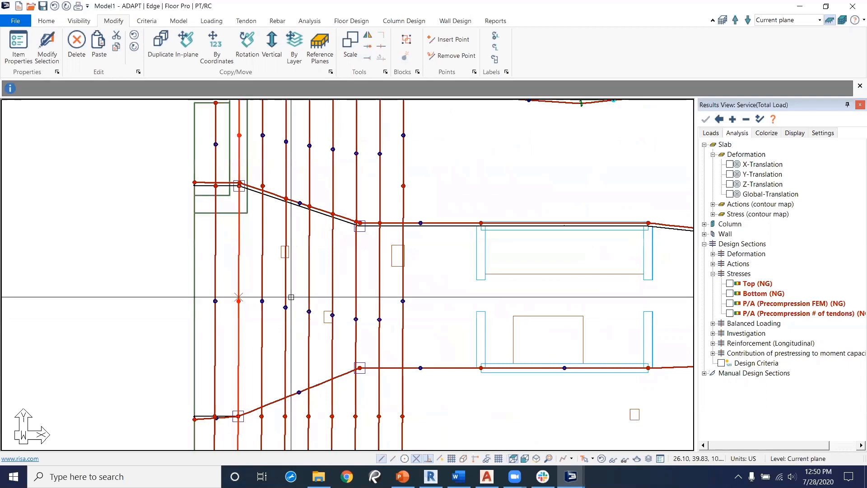
Step: Set Tendon 7, the vertical tendon crossing the opening, to Fillet mode
right_click(285, 266)
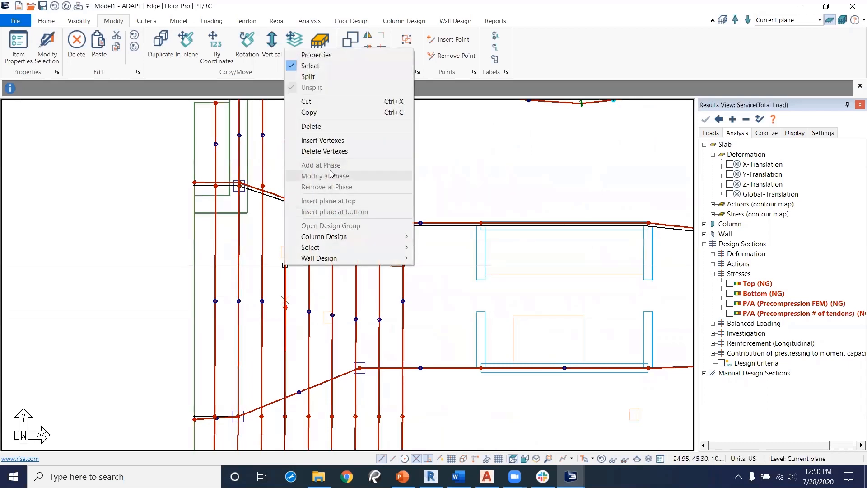
left_click(271, 240)
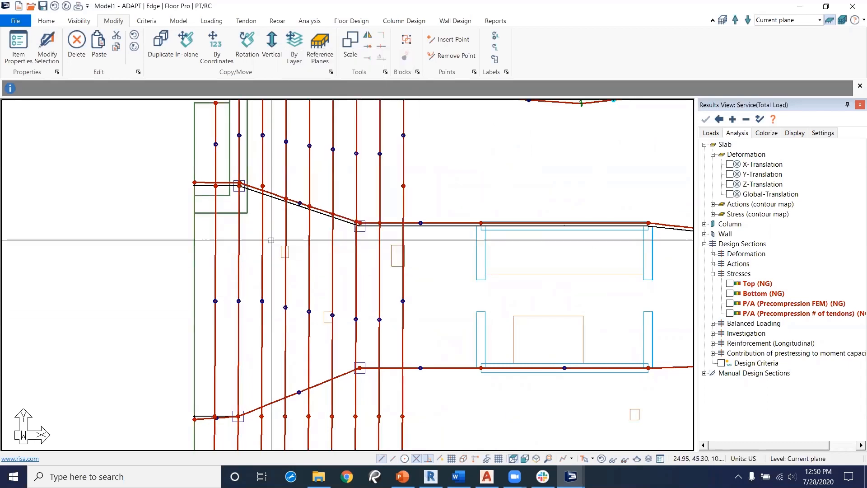
double_click(286, 280)
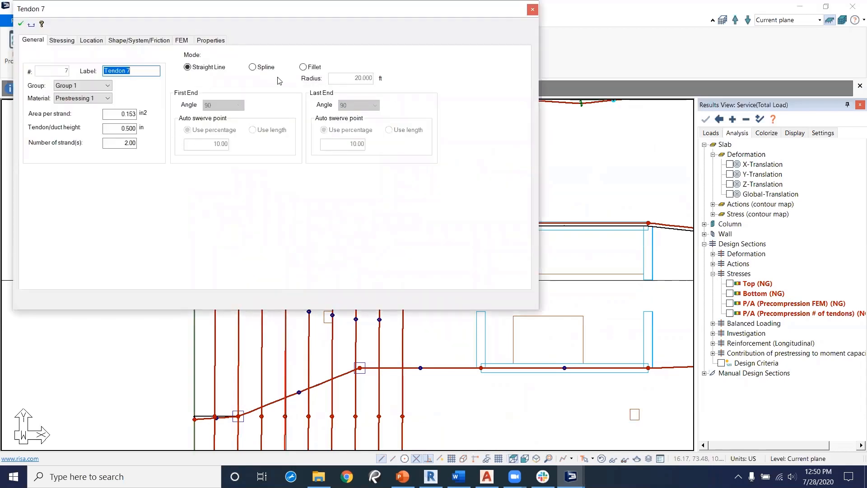
left_click(303, 67)
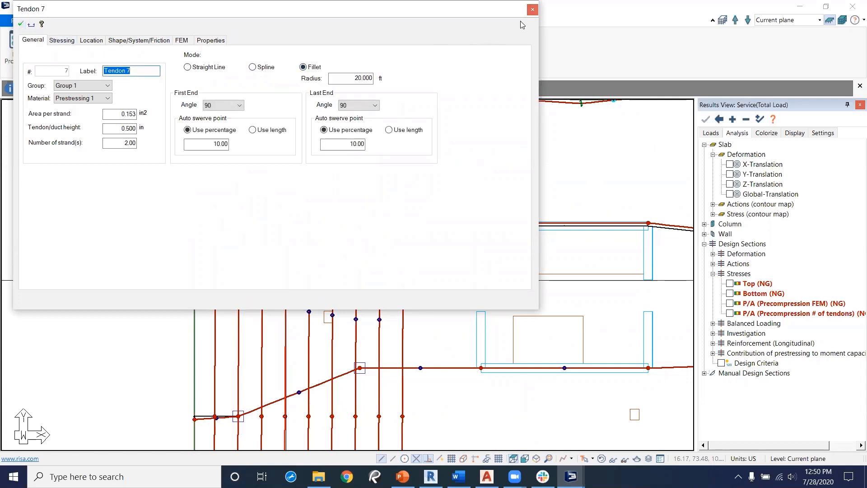
left_click(531, 9)
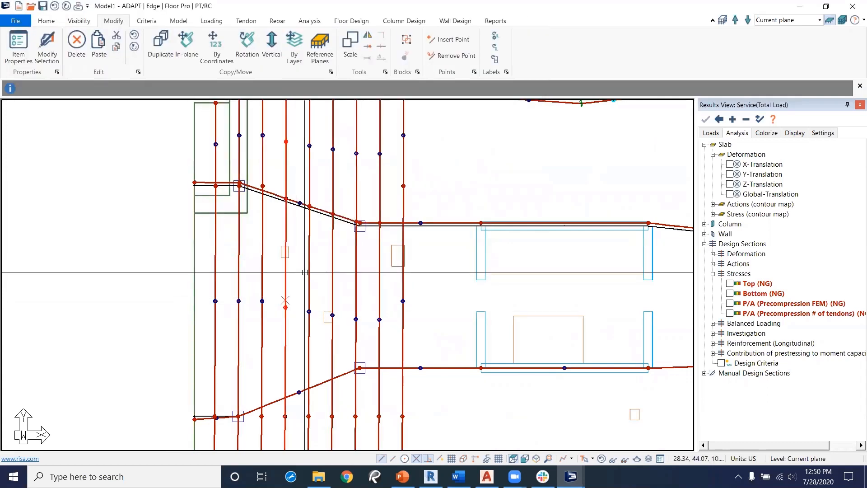
Step: Insert a swerve point into Tendon 7's span beside the opening
right_click(284, 270)
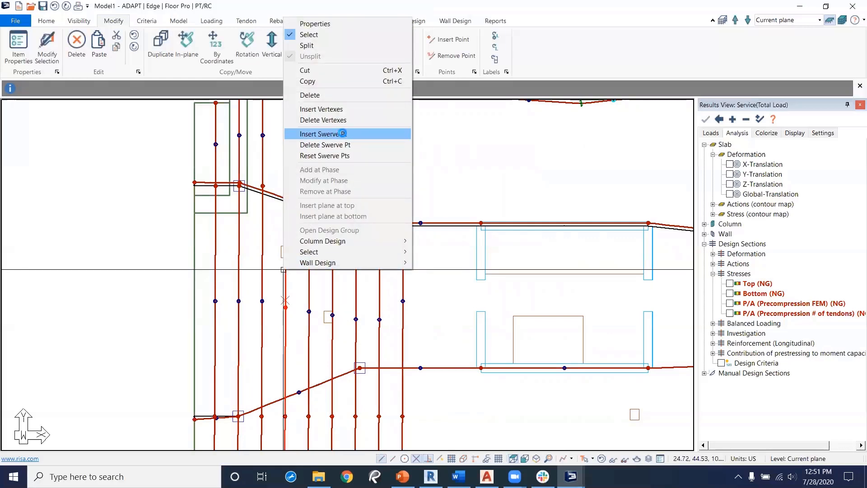
left_click(343, 134)
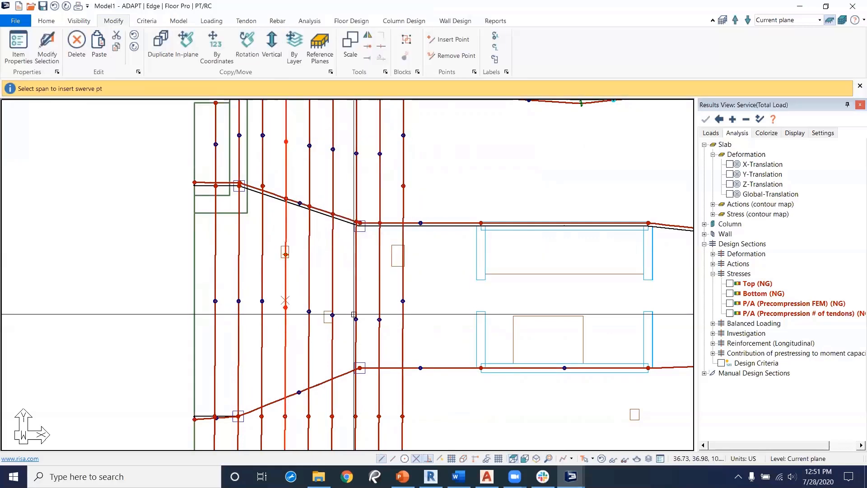
middle_click_drag(352, 307, 346, 290)
left_click(327, 330)
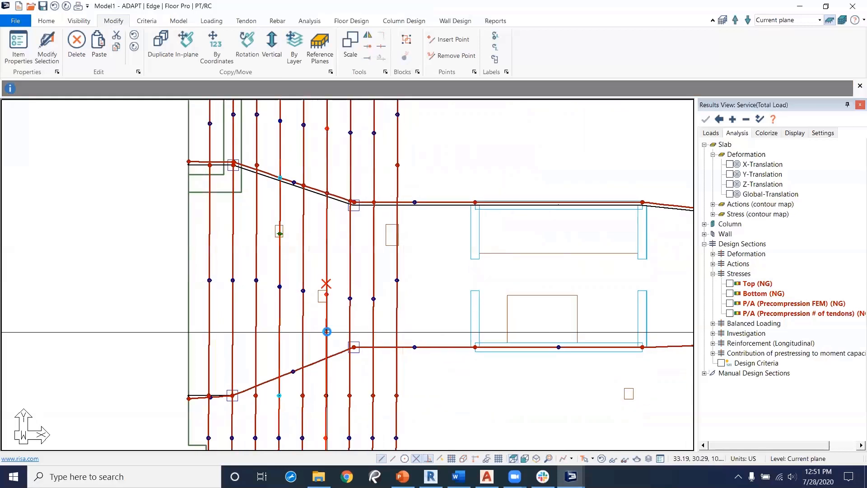
Step: Set Tendon 9, the next vertical tendon to the right, to Fillet mode
double_click(327, 331)
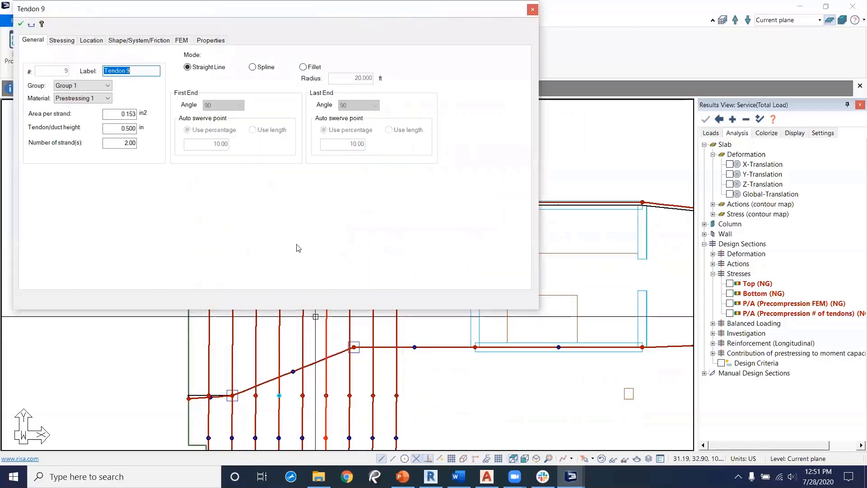
left_click(302, 66)
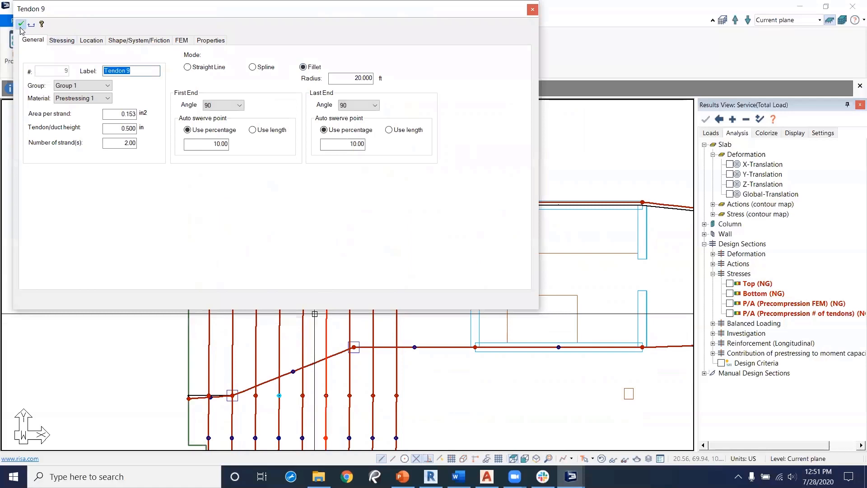
left_click(532, 9)
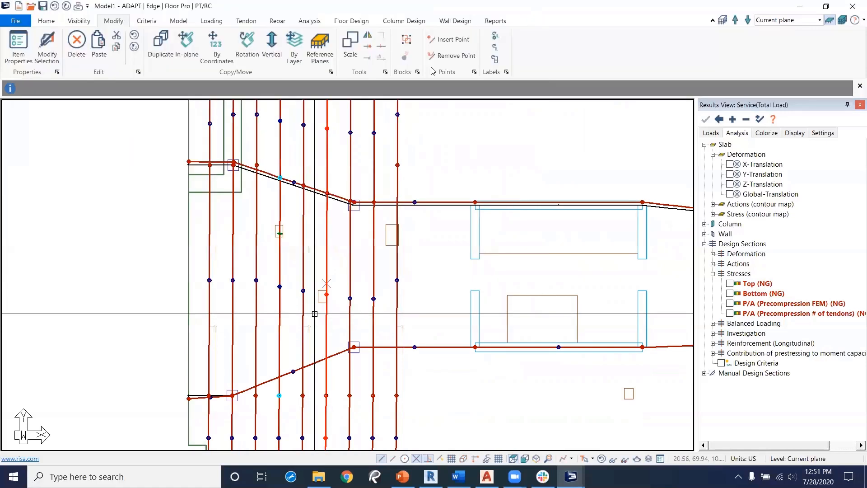
Step: Insert a swerve point into Tendon 9's span beside the opening
right_click(326, 280)
left_click(365, 142)
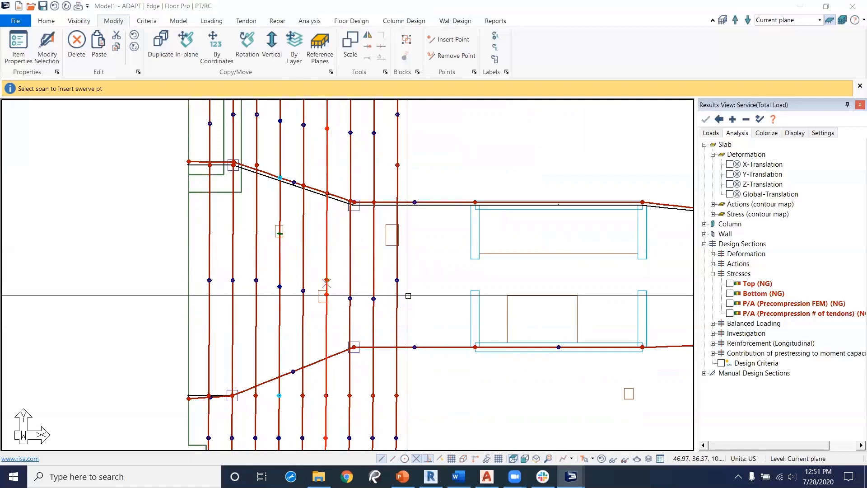
scroll(406, 285, "down", 1)
middle_click_drag(412, 290, 401, 320)
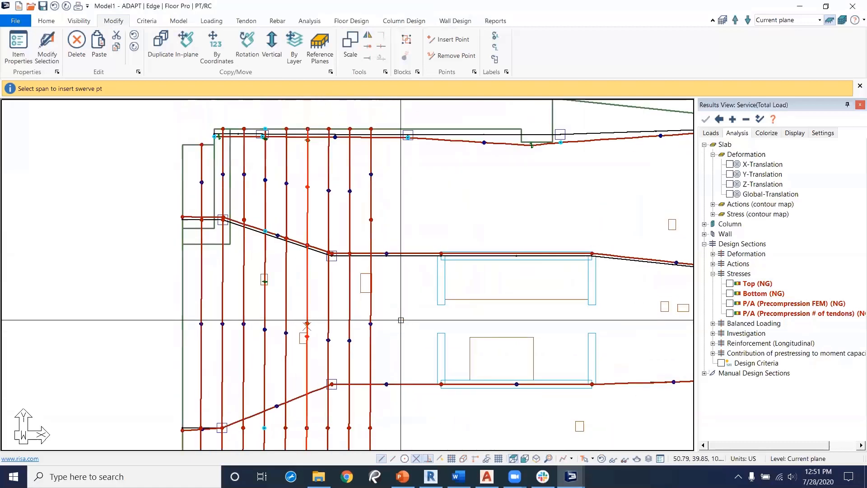
Step: Set Tendon 12, the vertical tendon further right, to Fillet mode
double_click(371, 314)
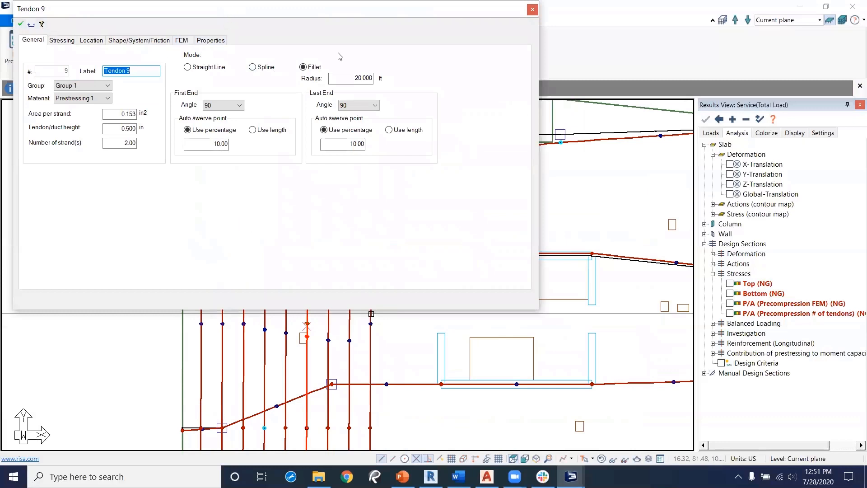
left_click(533, 9)
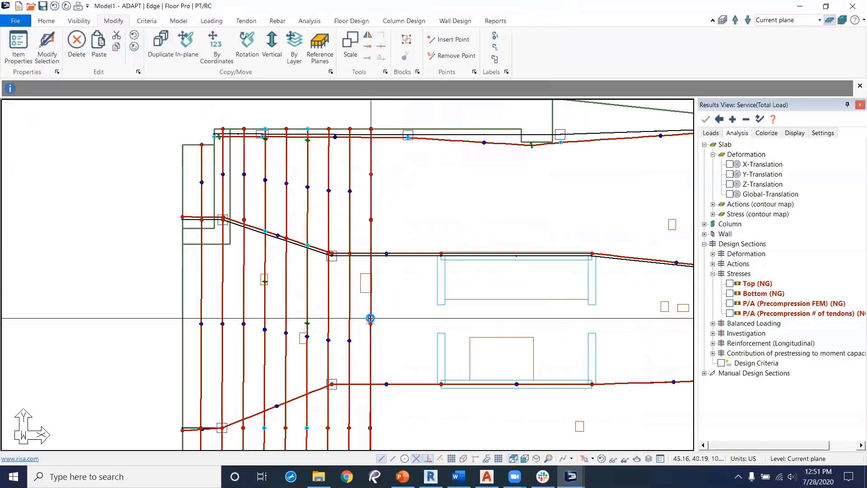
double_click(370, 318)
left_click(303, 67)
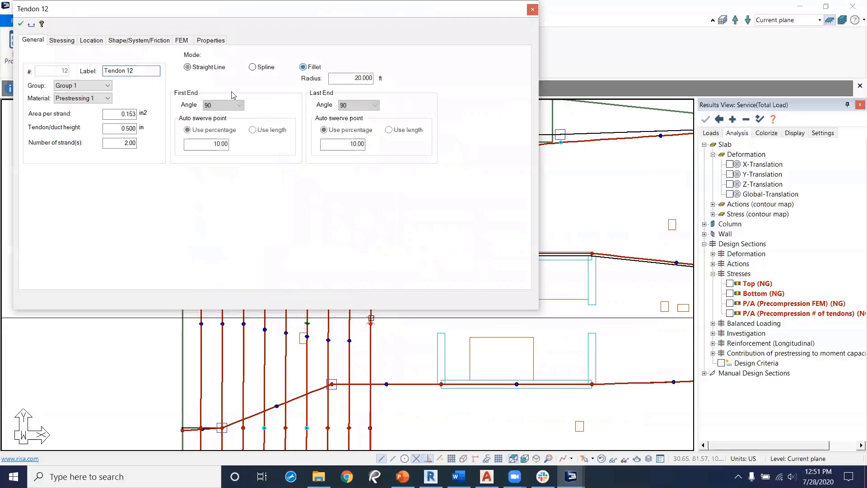
left_click(533, 10)
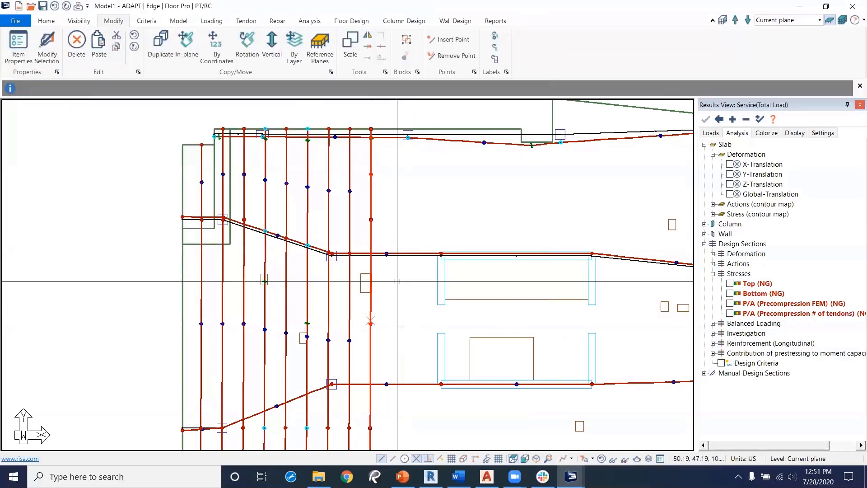
Step: Insert a swerve point into Tendon 12's span beside the opening
right_click(371, 305)
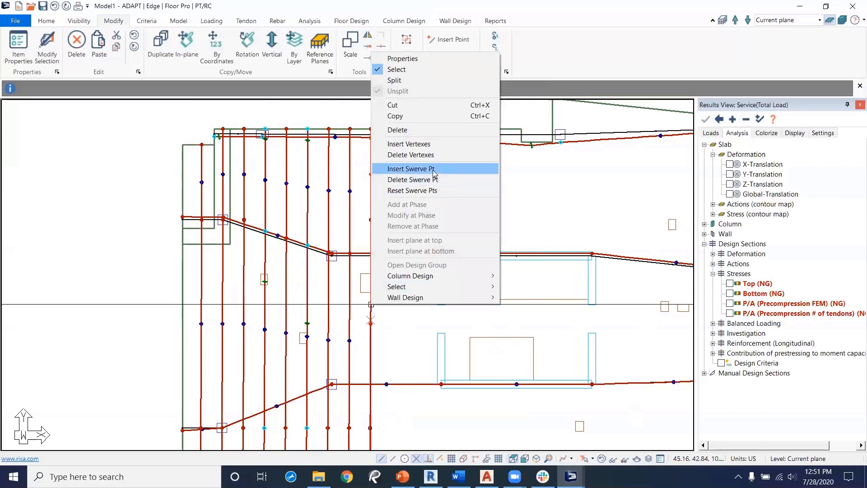
left_click(410, 169)
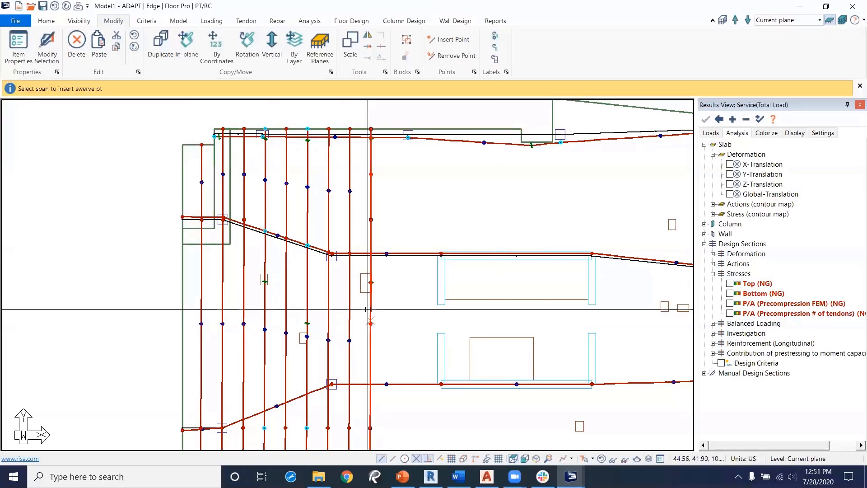
scroll(368, 309, "up", 2)
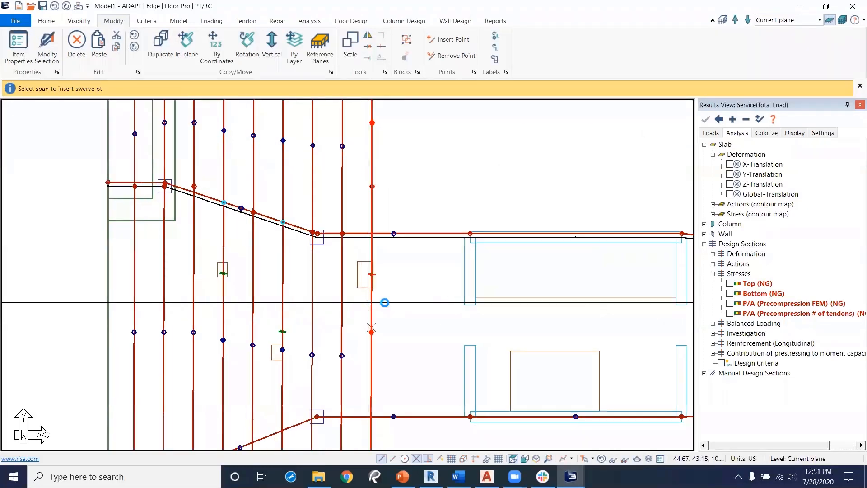
Step: Place Tendon 12's swerve point so the tendon bends around the opening
scroll(382, 285, "up", 1)
left_click(370, 271)
left_click(378, 272)
middle_click_drag(321, 326, 341, 289)
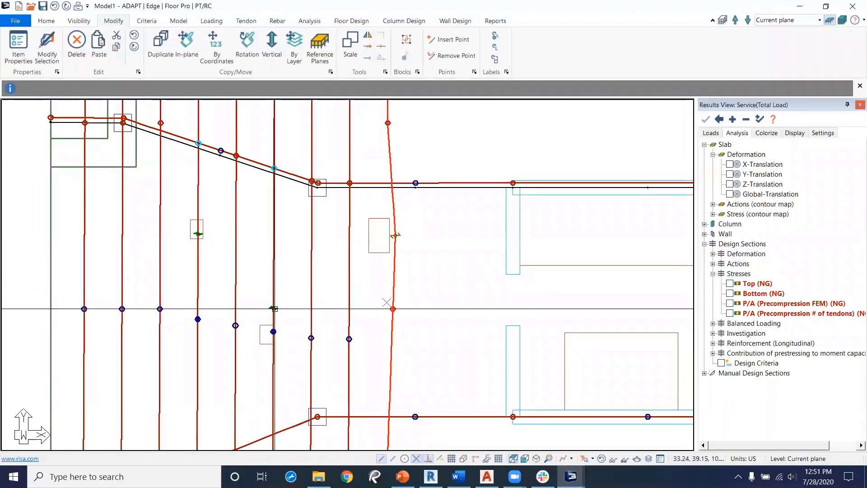
Step: Insert a swerve point into Tendon 7 beside the left opening and check its Fillet mode properties
left_click(274, 308)
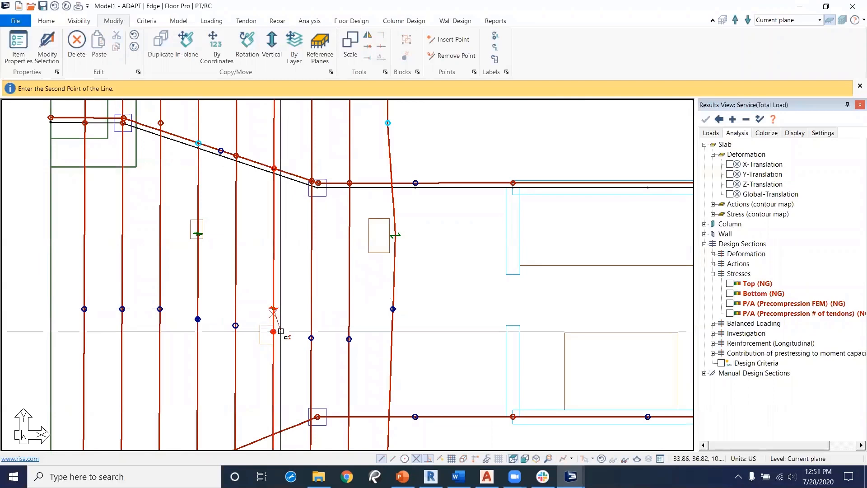
left_click(281, 332)
middle_click_drag(250, 332, 303, 324)
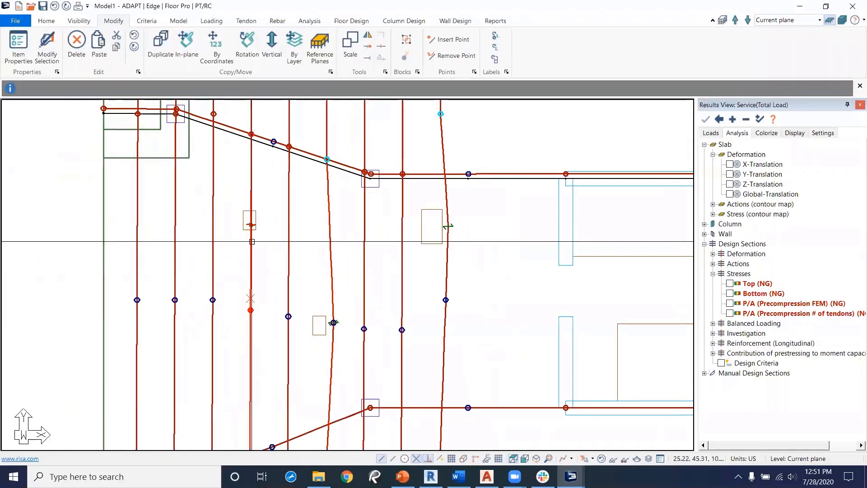
left_click(248, 298)
left_click(259, 224)
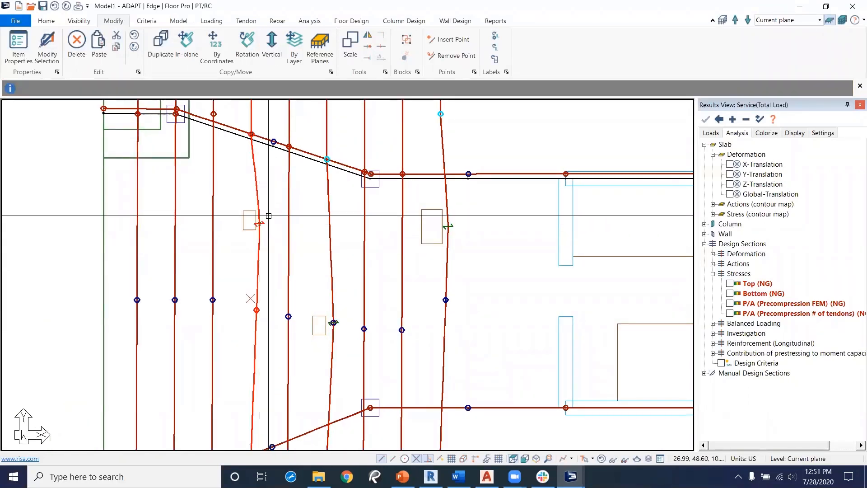
double_click(258, 253)
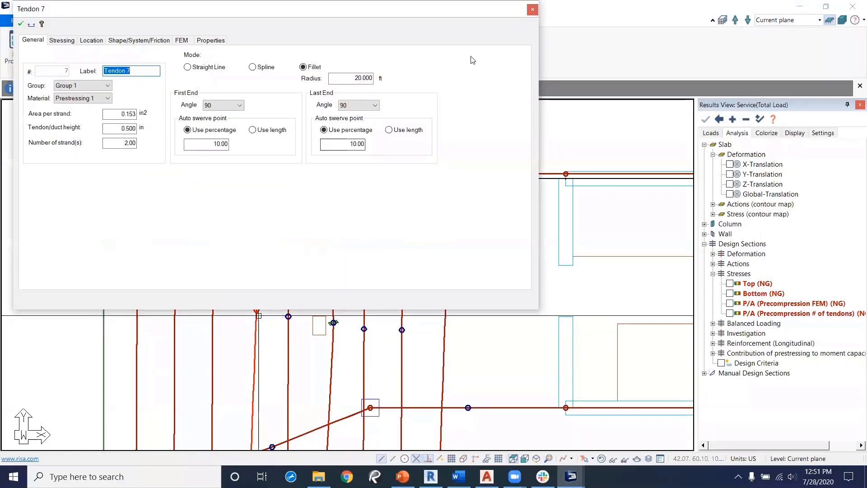
key("Return")
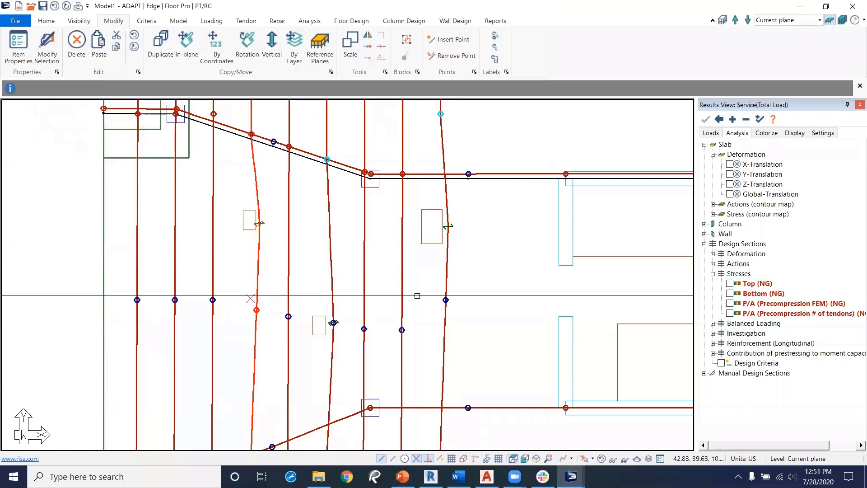
Step: Execute the analysis for the Service (Total Load) combination and save the solution
scroll(387, 330, "down", 3)
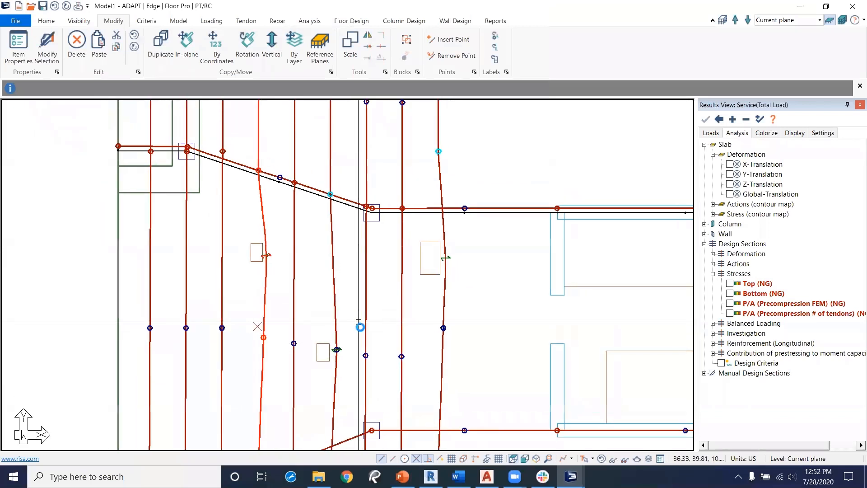
middle_click_drag(435, 362, 394, 292)
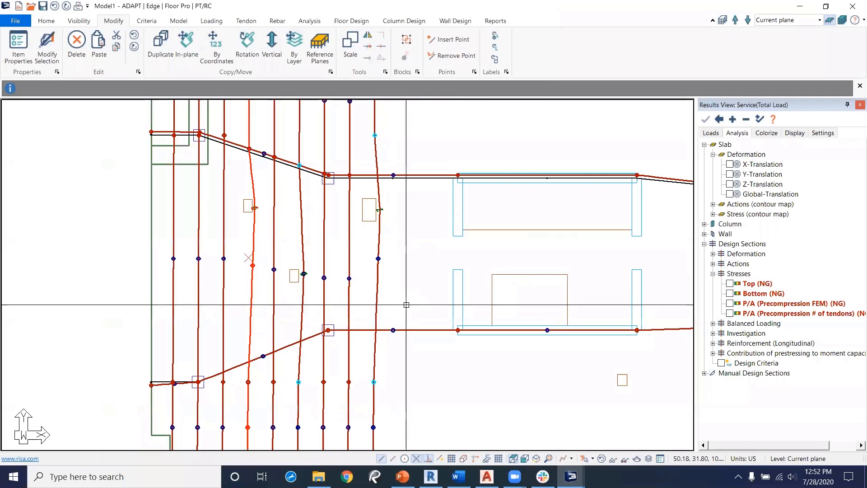
middle_click_drag(410, 312, 391, 331)
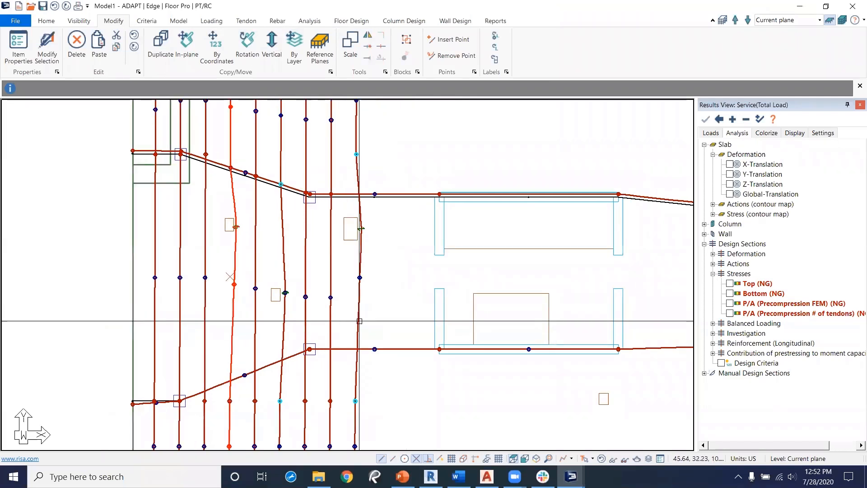
scroll(370, 332, "down", 1)
scroll(370, 331, "down", 2)
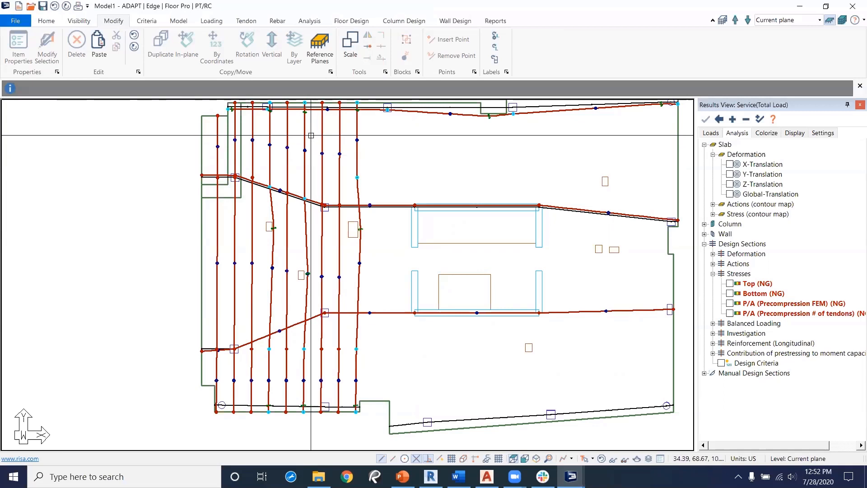
left_click(310, 21)
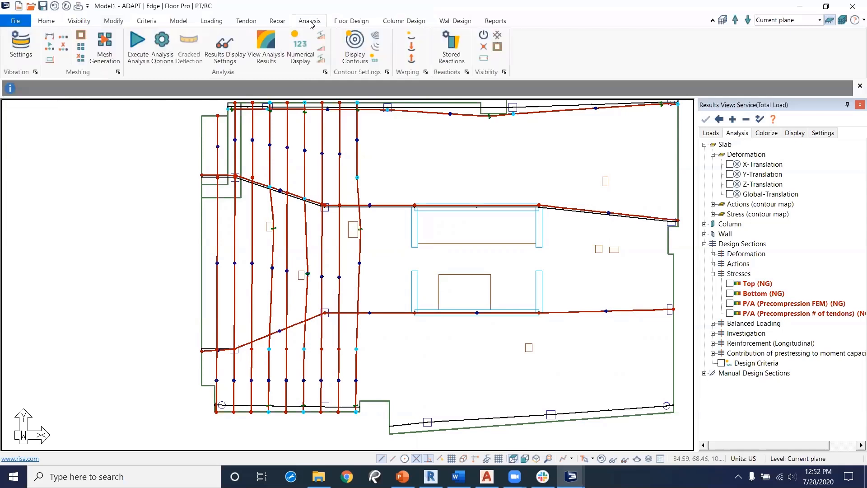
left_click(139, 48)
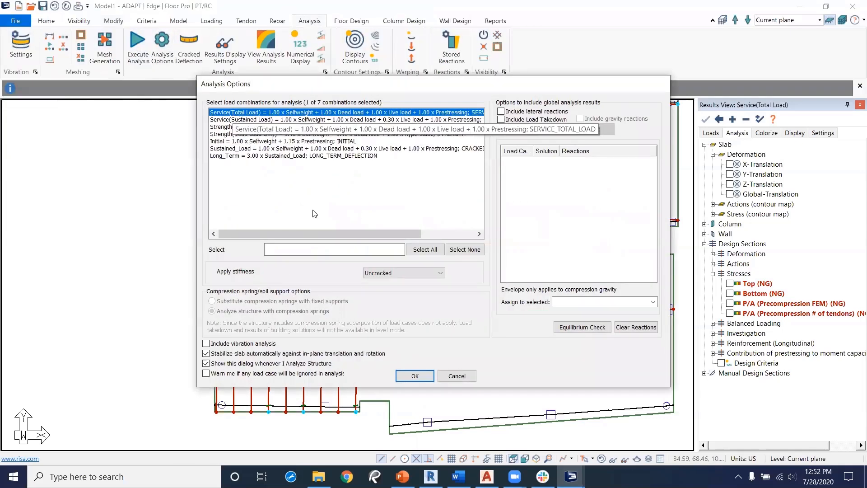
left_click(415, 376)
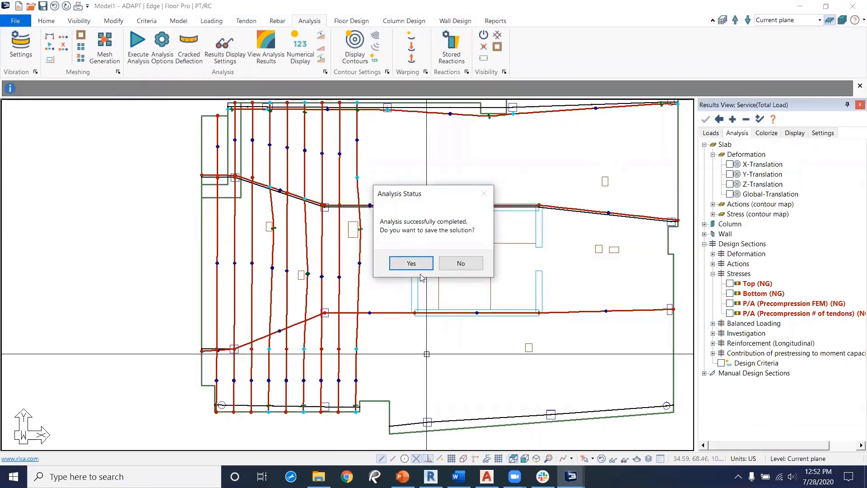
left_click(416, 263)
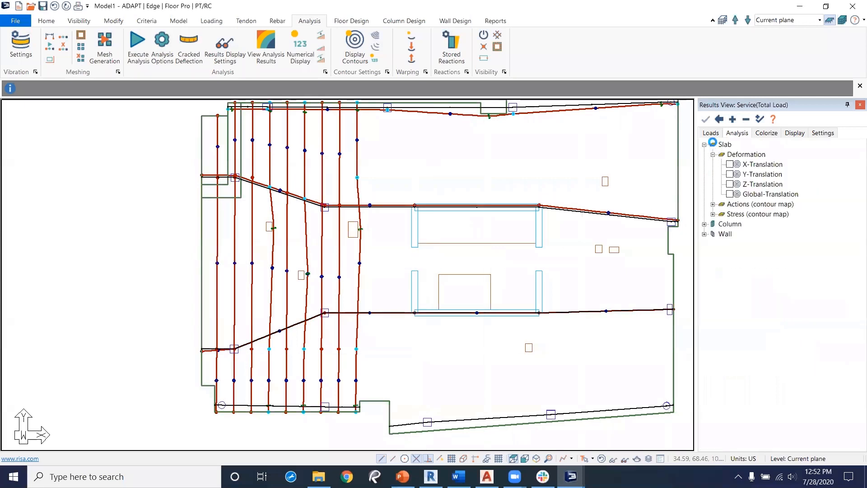
Step: Review the load combinations and Tendon 13's shape and profile in its properties
left_click(713, 135)
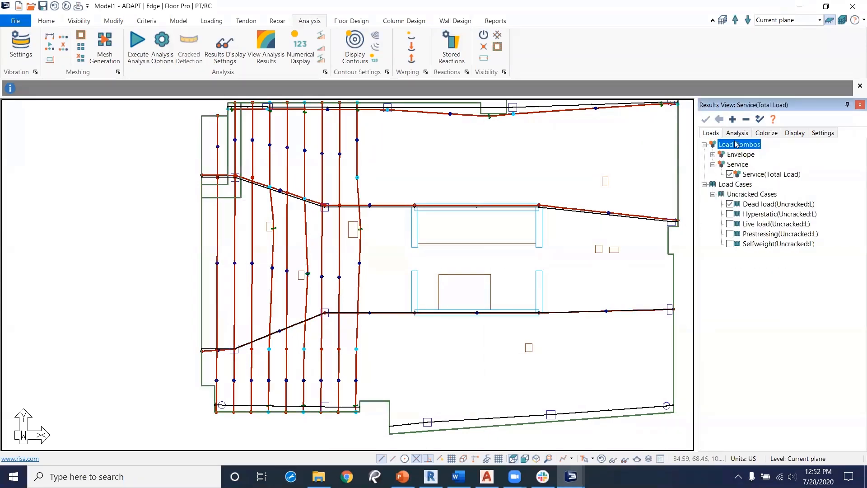
left_click(737, 132)
left_click(248, 21)
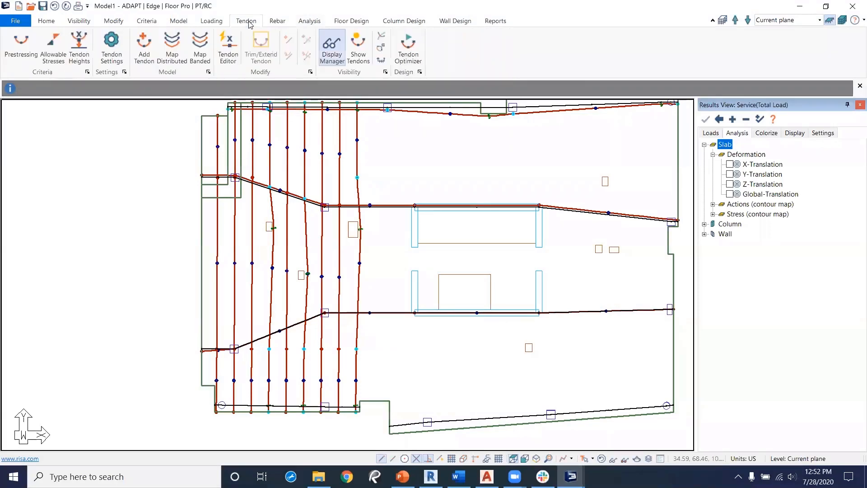
double_click(216, 161)
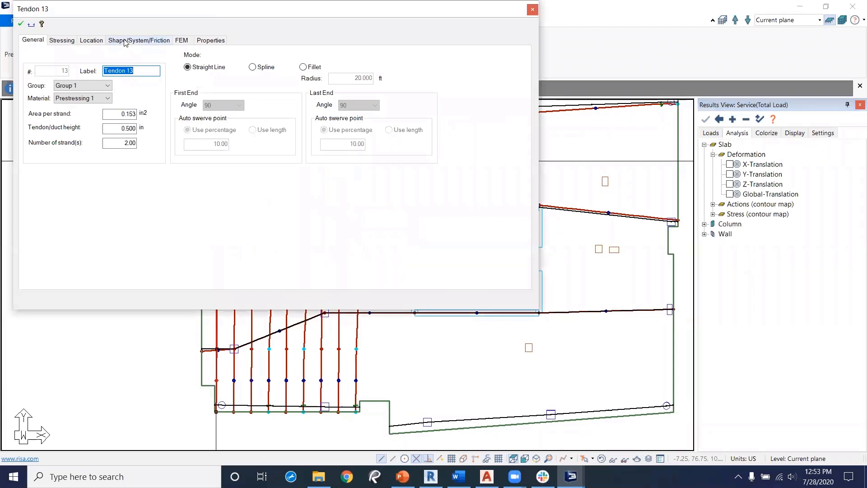
left_click(135, 40)
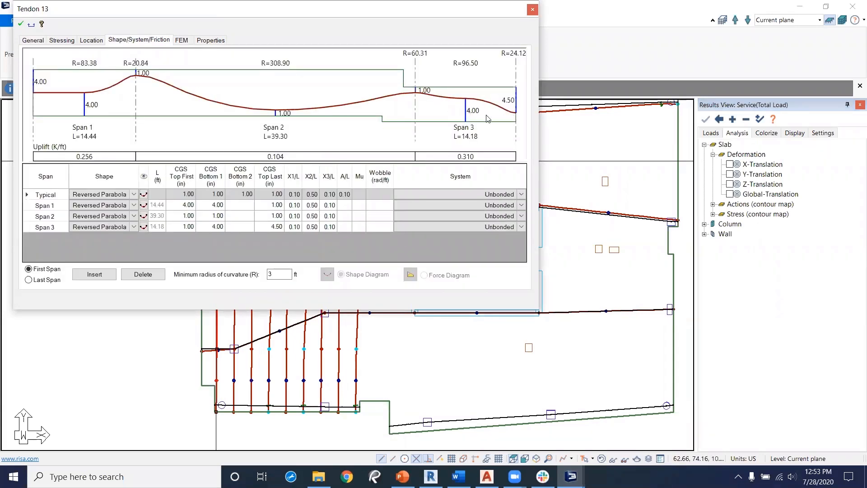
left_click(532, 11)
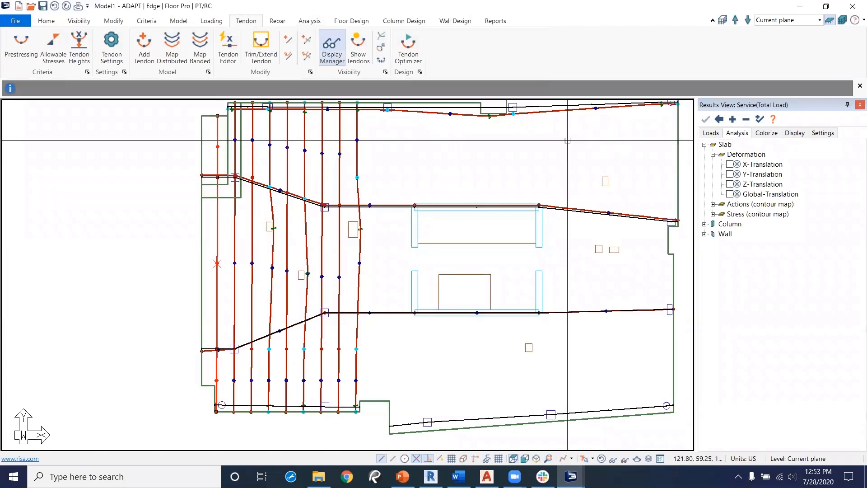
Step: Hide the tendons and examine the slab's Z-Translation deformation contour
left_click(358, 44)
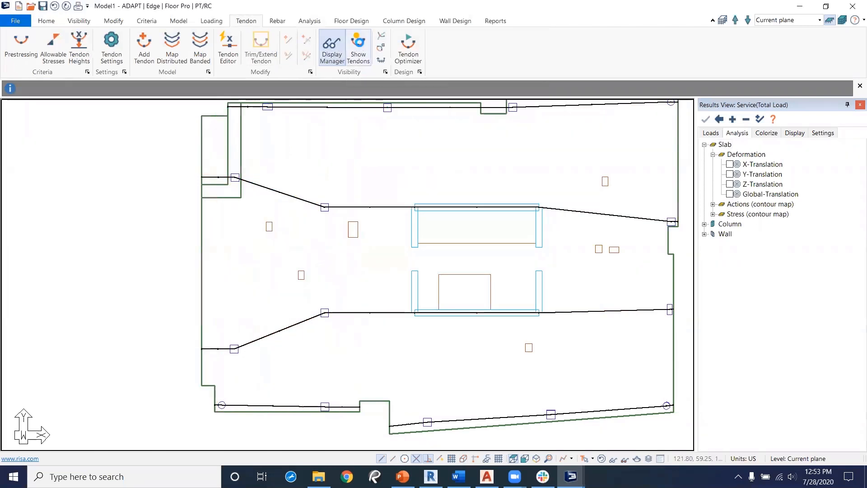
left_click(350, 23)
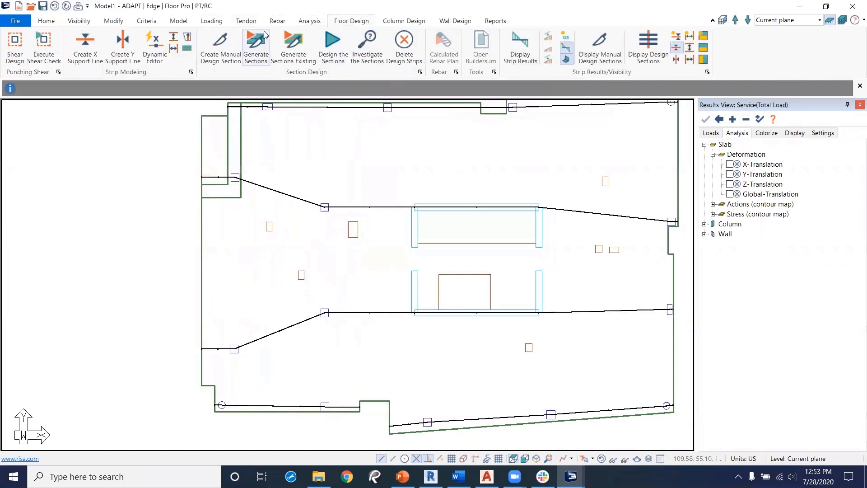
left_click(730, 185)
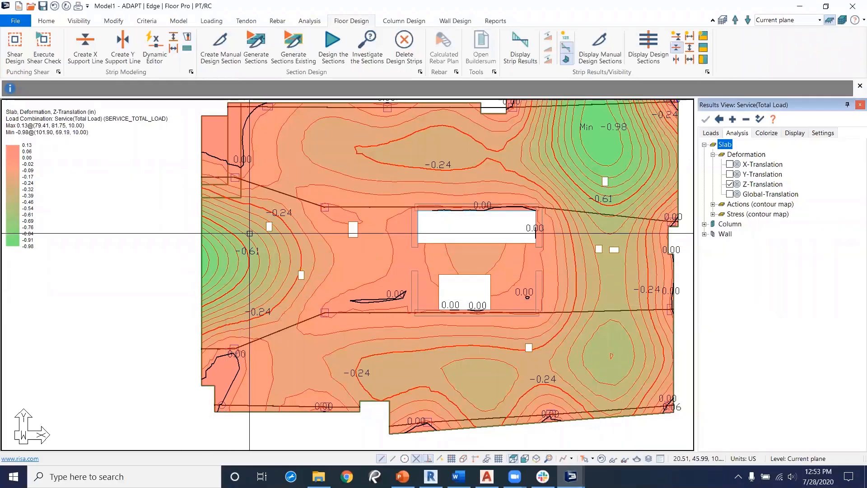
middle_click_drag(282, 238, 231, 267)
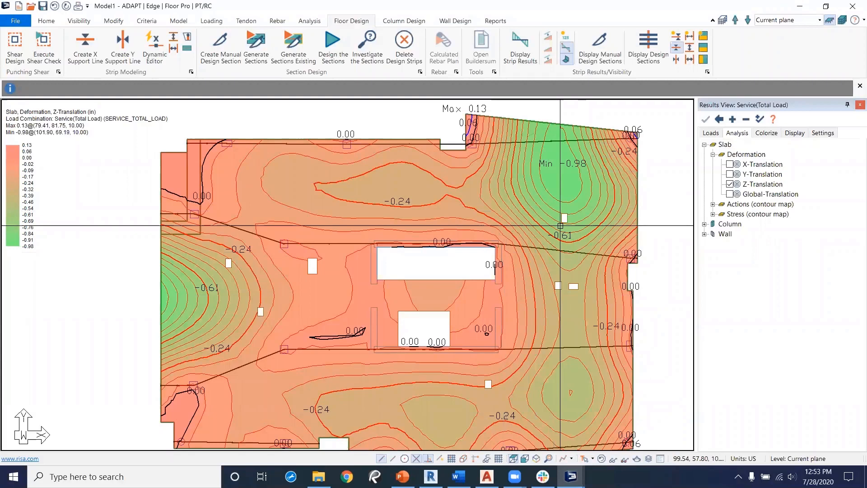
left_click(730, 185)
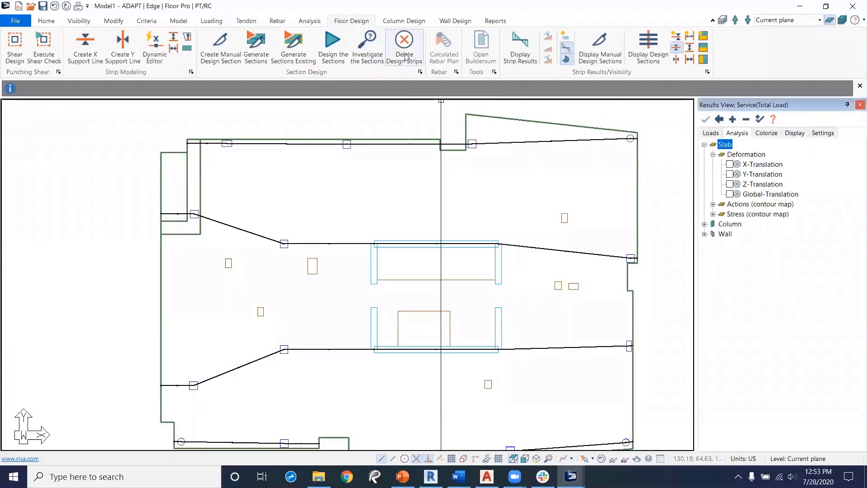
Step: Design the sections and save the design results
left_click(333, 46)
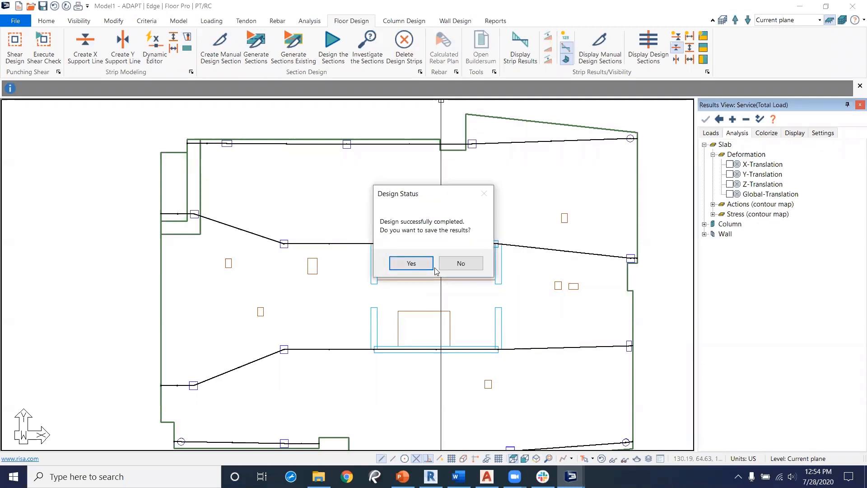
left_click(411, 263)
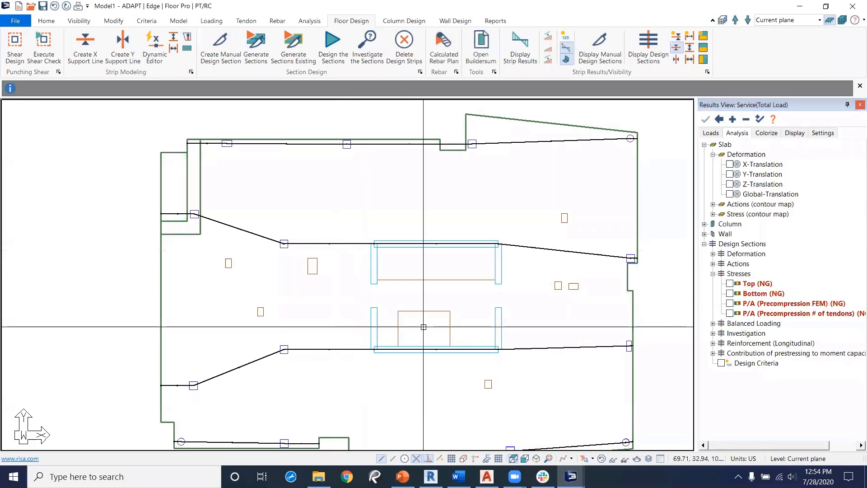
Step: Display the design sections with their top-fiber stresses and inspect them across the slab
left_click(730, 284)
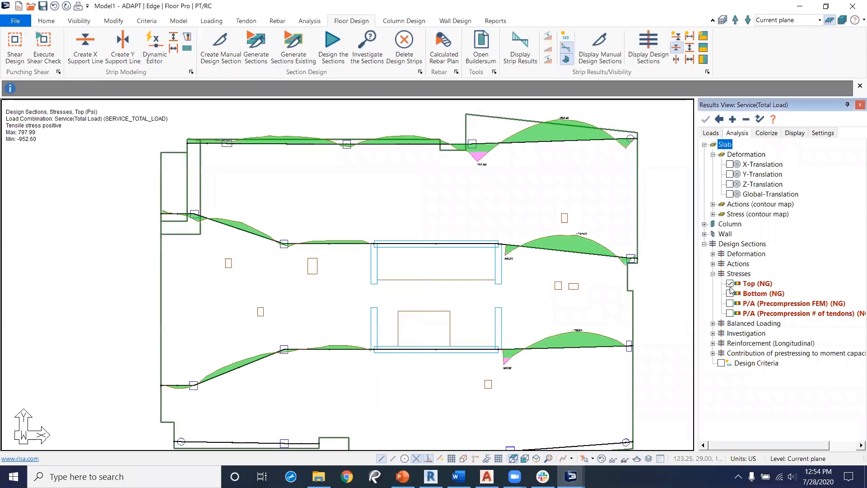
left_click(648, 48)
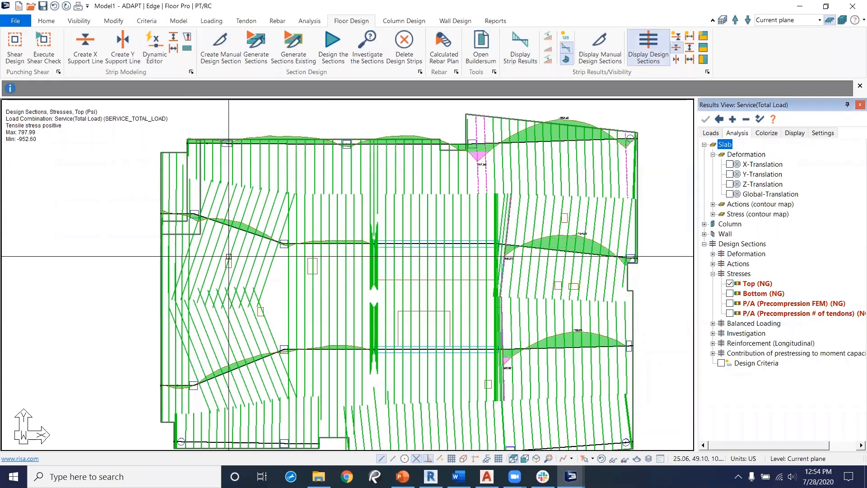
scroll(514, 270, "up", 1)
scroll(514, 271, "up", 1)
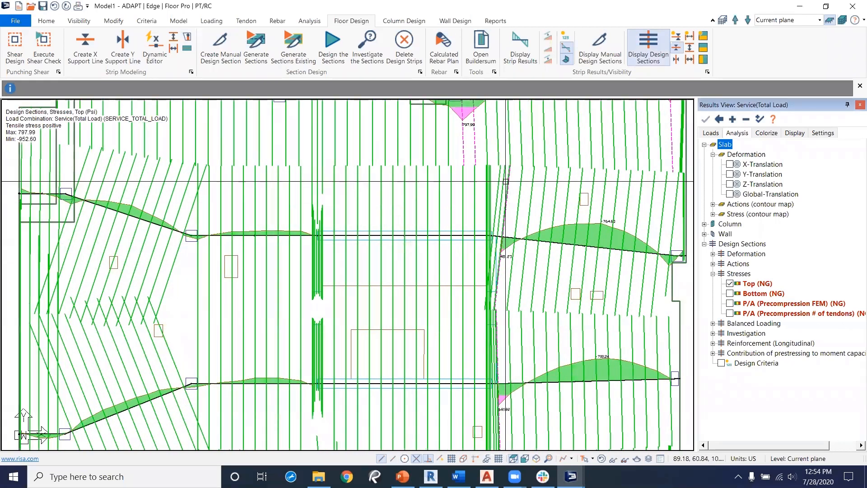
middle_click_drag(509, 281, 489, 228)
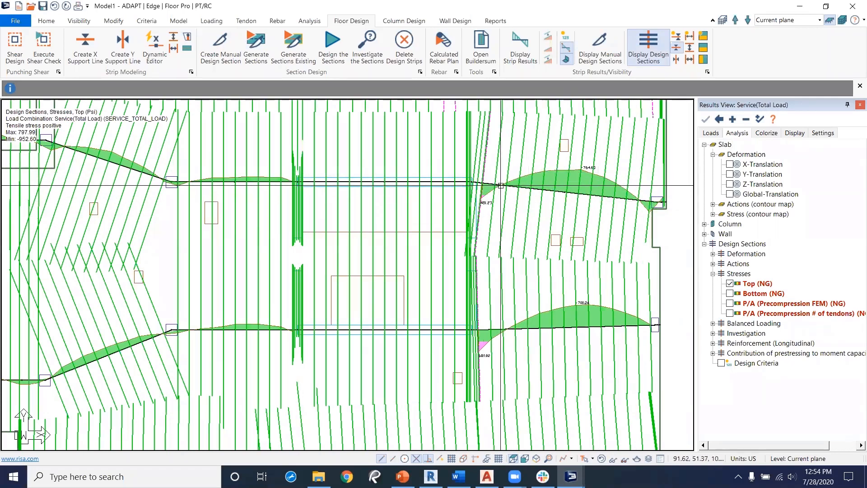
middle_click_drag(152, 213, 191, 230)
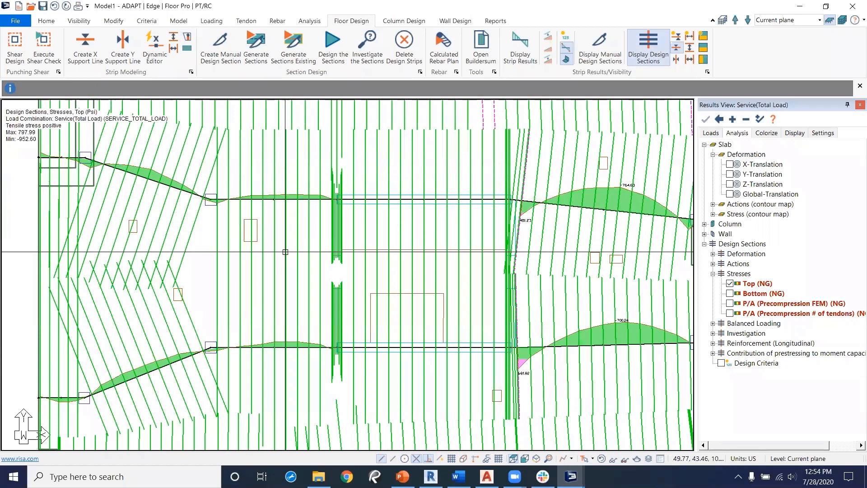
Step: Switch to the bottom-fiber design section stresses and inspect them across the slab
left_click(730, 294)
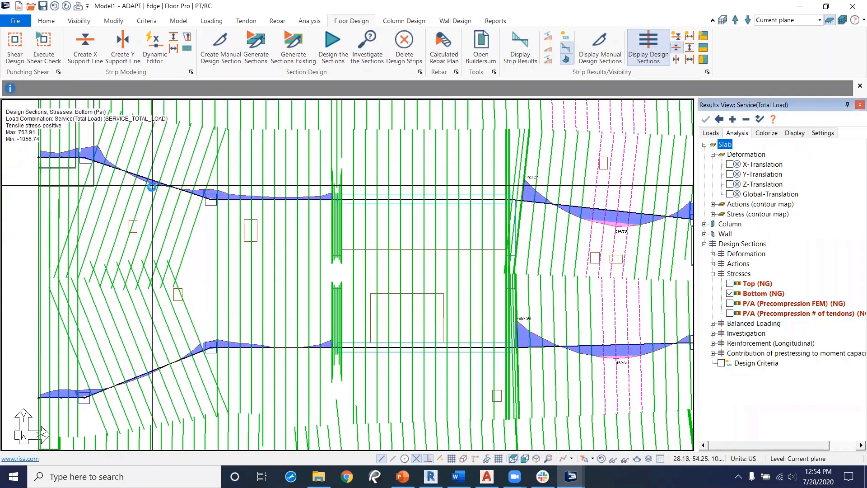
scroll(152, 188, "up", 1)
scroll(152, 188, "up", 1)
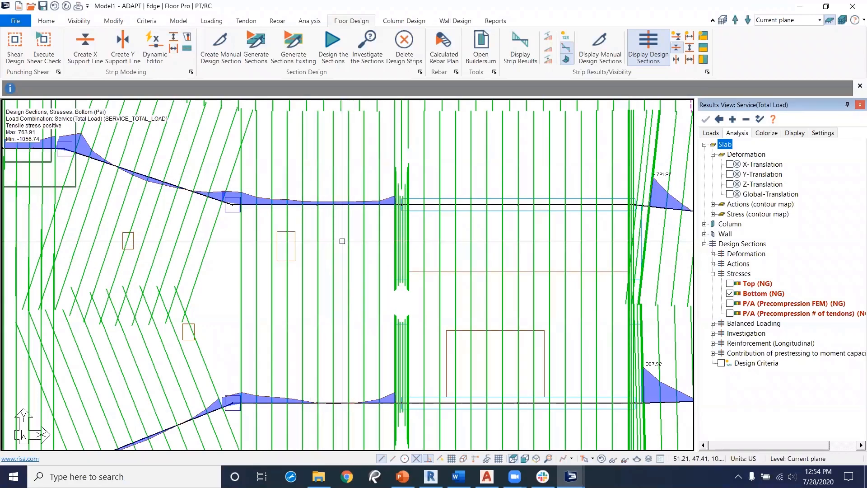
scroll(294, 210, "down", 2)
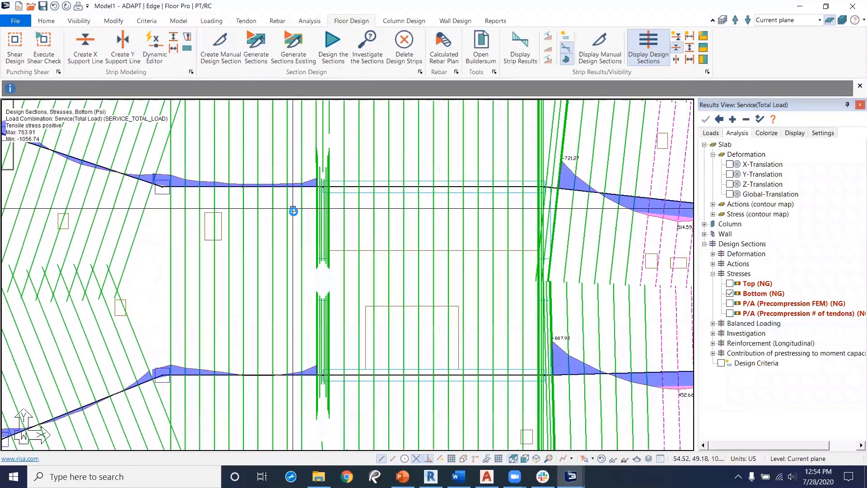
scroll(294, 212, "down", 1)
middle_click_drag(569, 194, 546, 227)
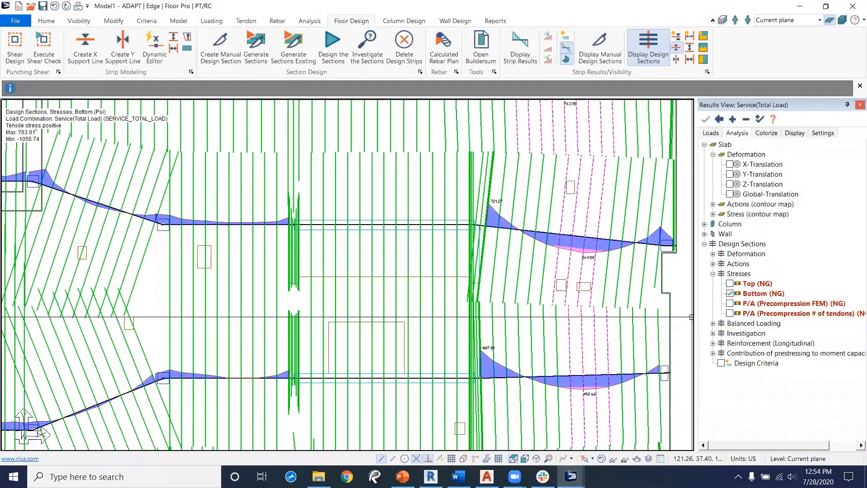
Step: Turn off the bottom-fiber design section stress display for the whole slab
left_click(730, 294)
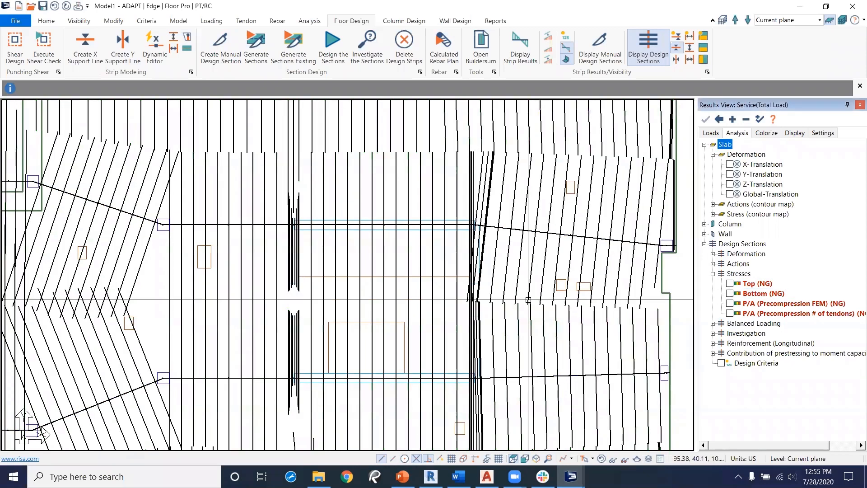
scroll(495, 352, "down", 3)
scroll(496, 352, "down", 2)
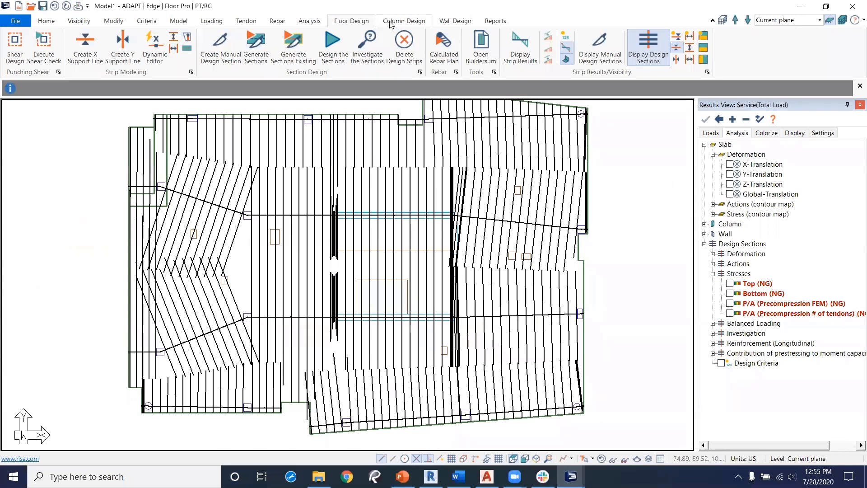
Step: Generate the calculated rebar plan for the Envelope combination with calculated lengths and bars along support lines
left_click(286, 22)
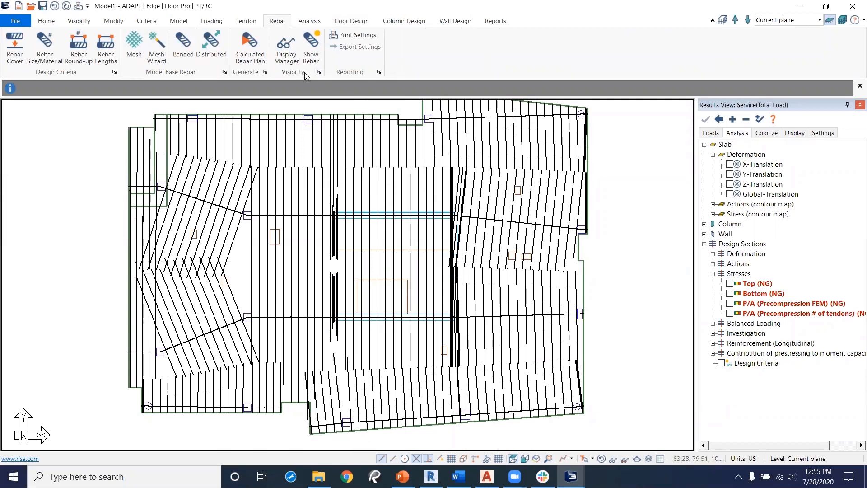
left_click(250, 47)
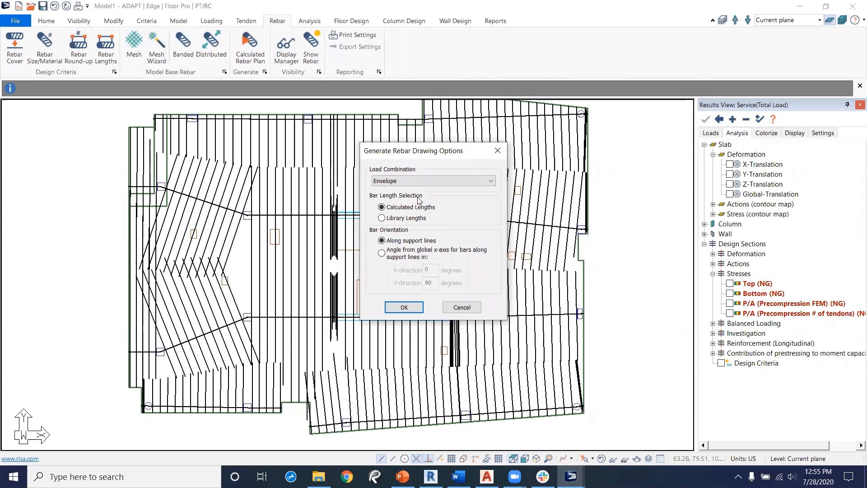
left_click(405, 307)
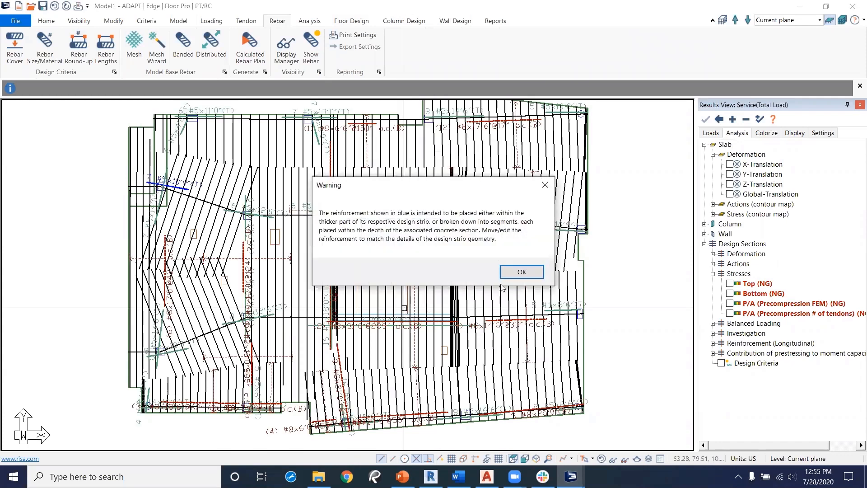
left_click(522, 272)
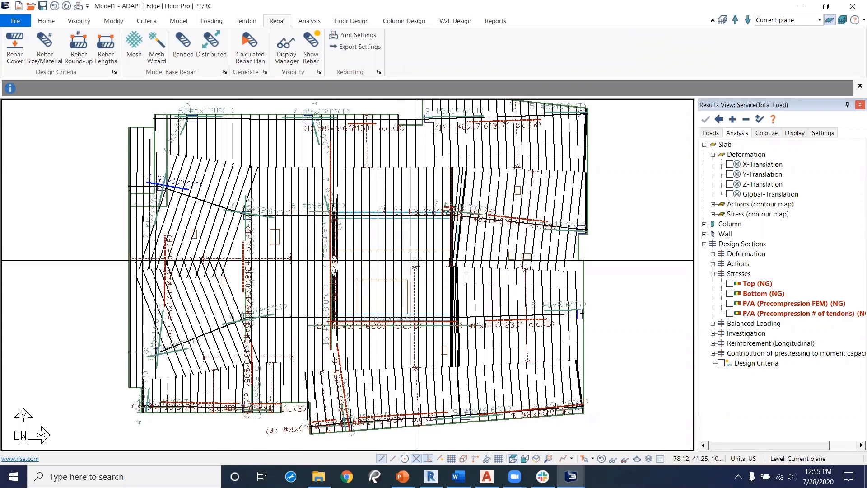
Step: Hide the design sections so only the rebar plan is displayed on the slab
left_click(351, 21)
left_click(650, 50)
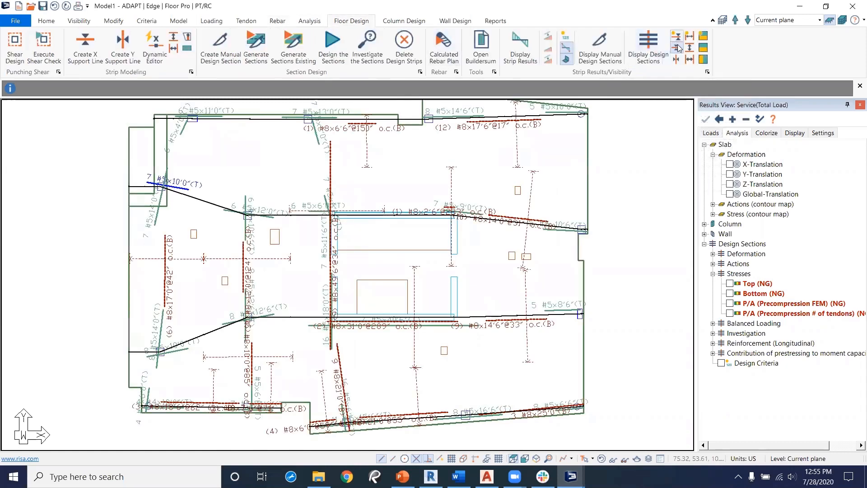
middle_click_drag(363, 205, 430, 205)
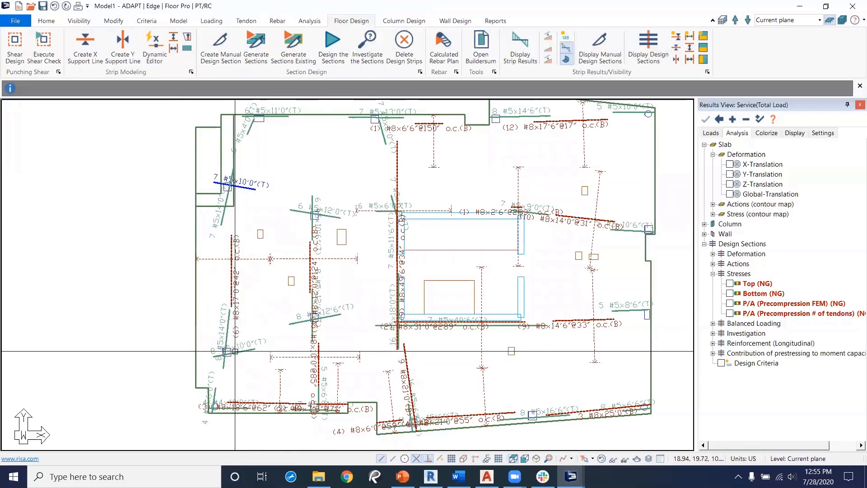
Step: Regenerate the calculated rebar plan with bars oriented by angle from the global x-axis, 0 and 90 degrees
left_click(277, 20)
left_click(251, 48)
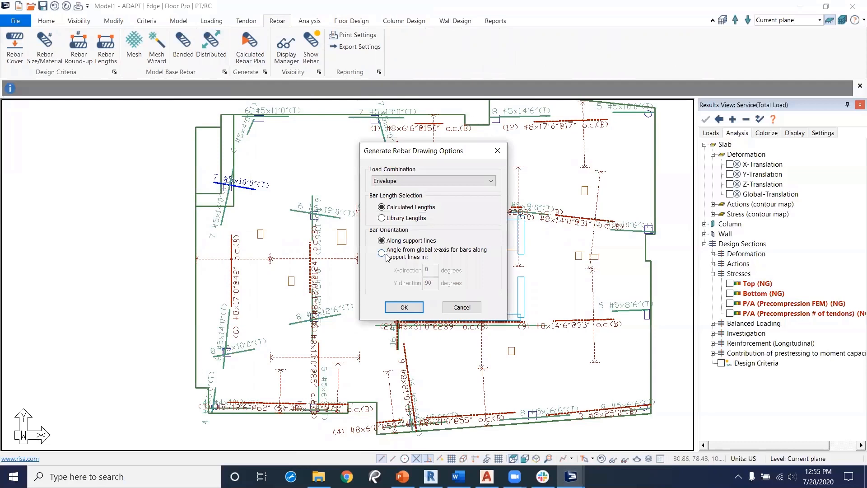
left_click(386, 256)
left_click(408, 307)
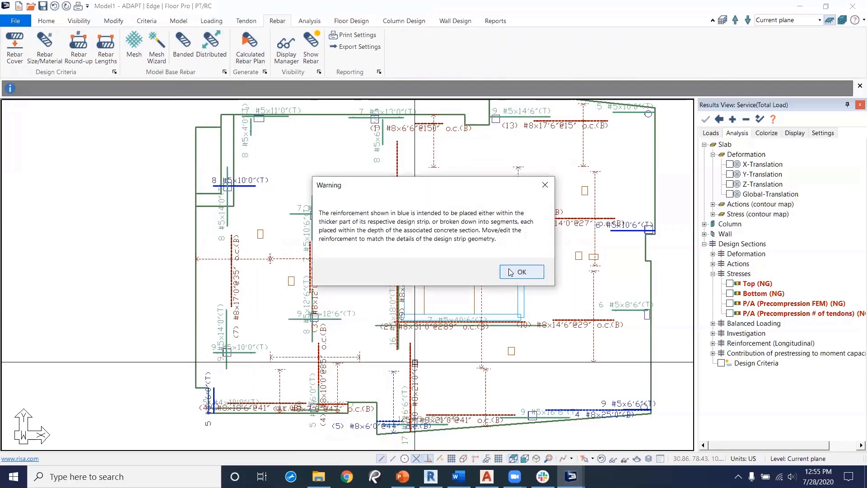
left_click(533, 273)
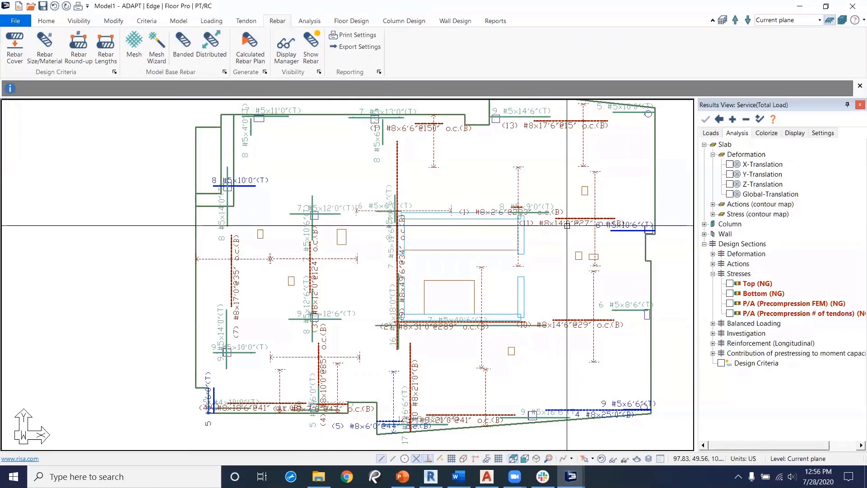
Step: Browse the available file export options
left_click(18, 21)
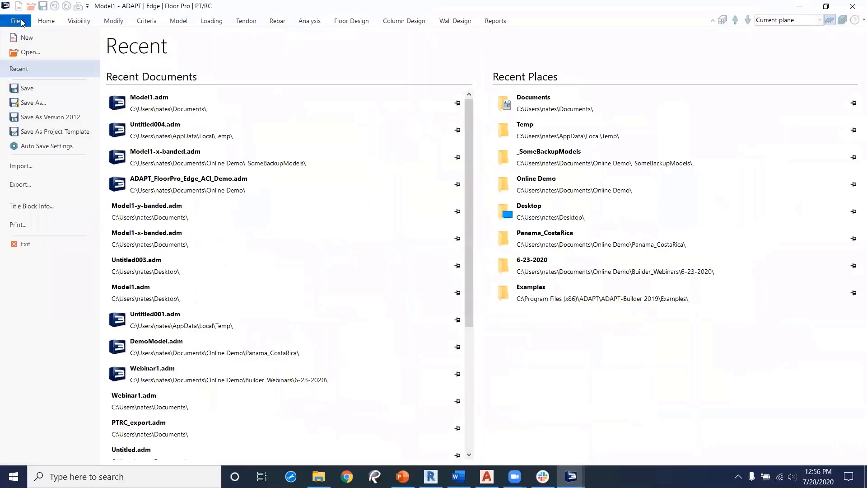
left_click(22, 185)
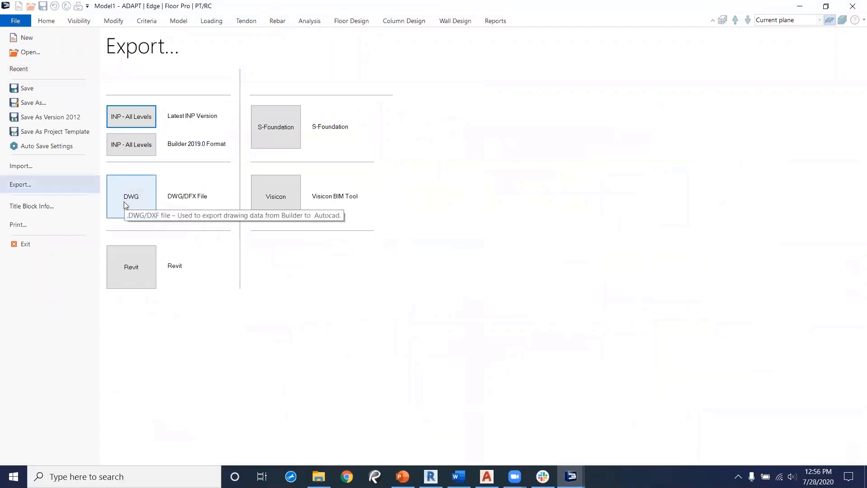
left_click(21, 20)
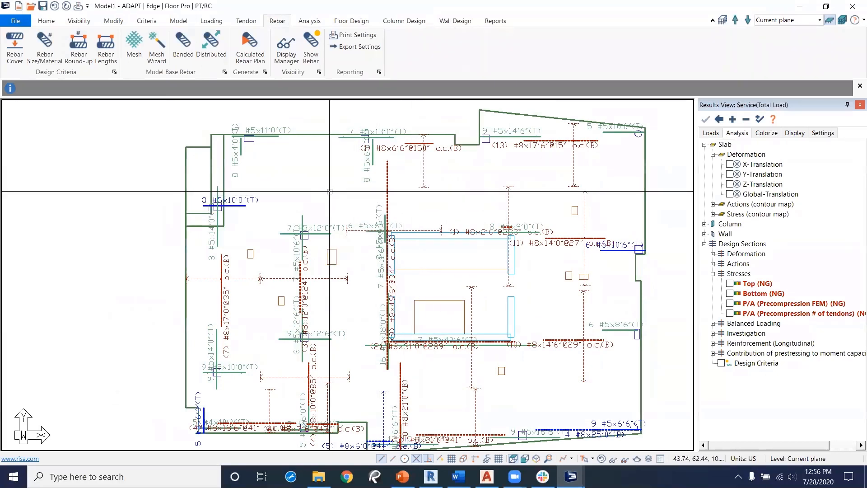
Step: Open the tendon settings and close them without changes
left_click(246, 21)
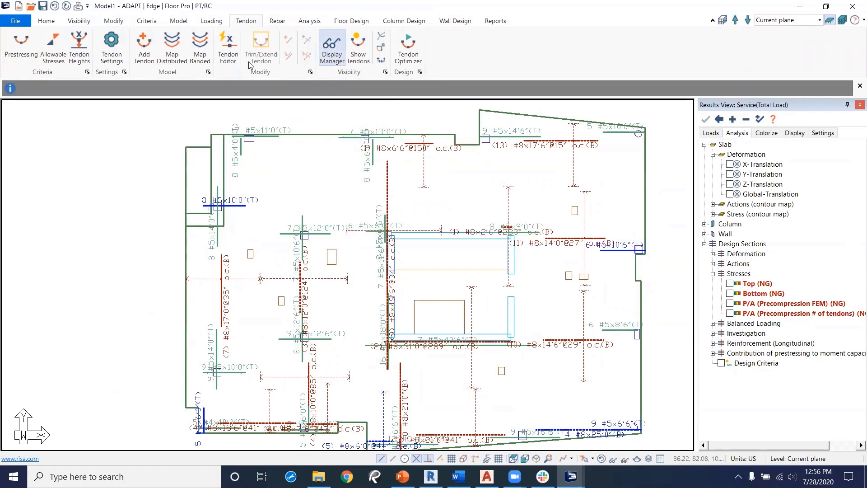
left_click(112, 47)
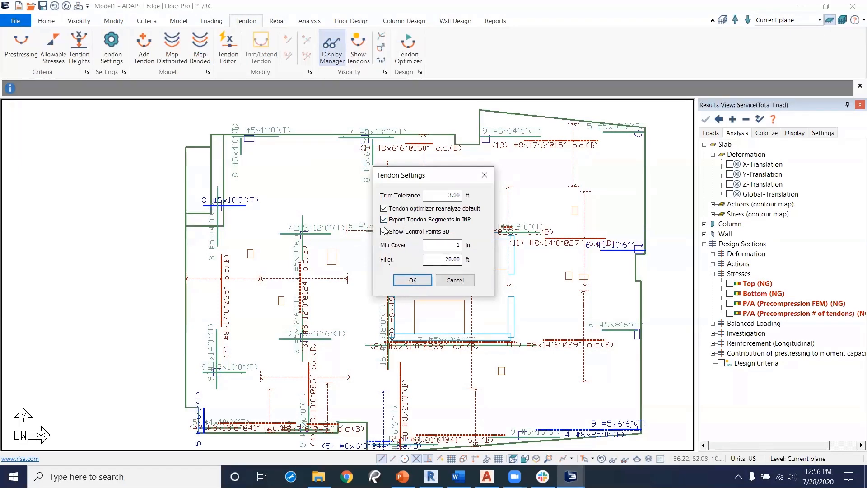
left_click(412, 279)
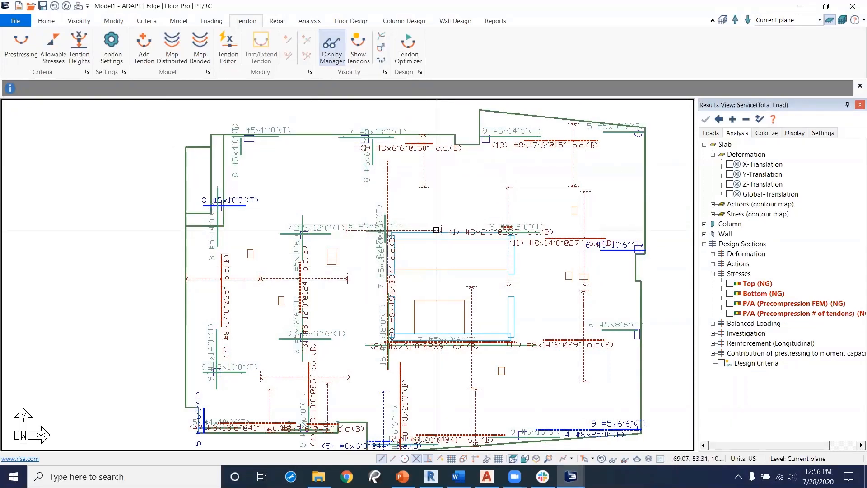
middle_click_drag(336, 213, 338, 210)
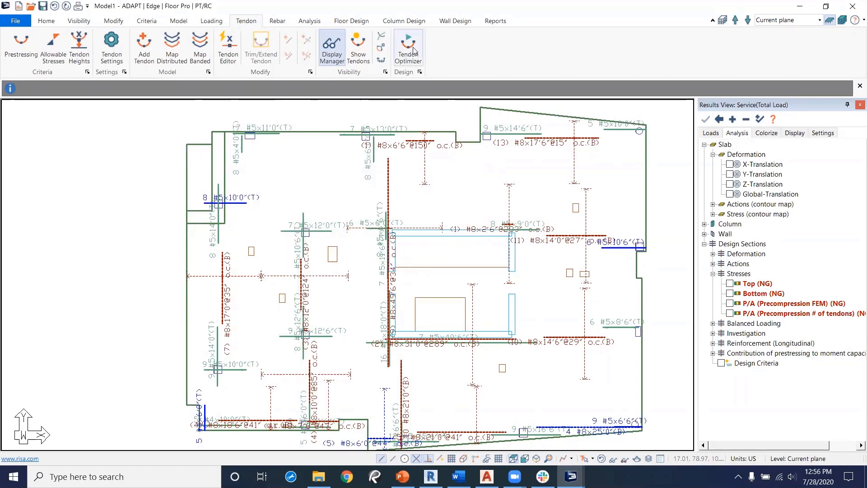
Step: Browse the single default report categories for general, structural, loads, tendon, rebar, punching shear and column reports
left_click(496, 21)
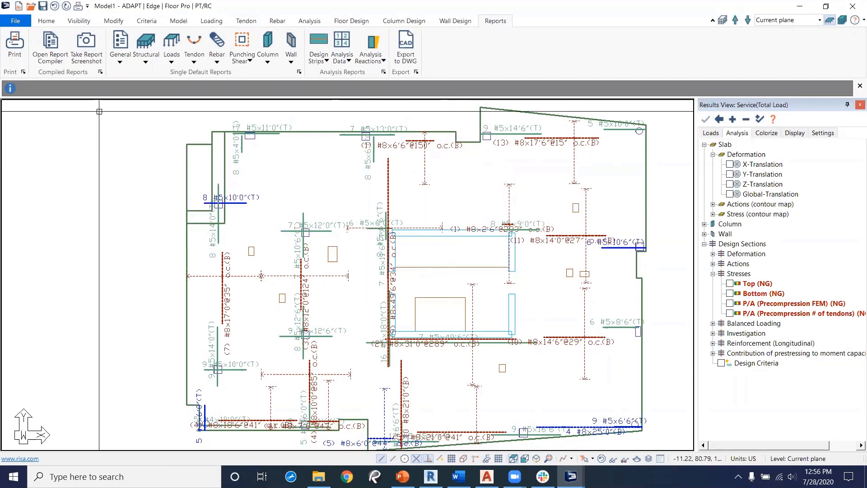
left_click(123, 62)
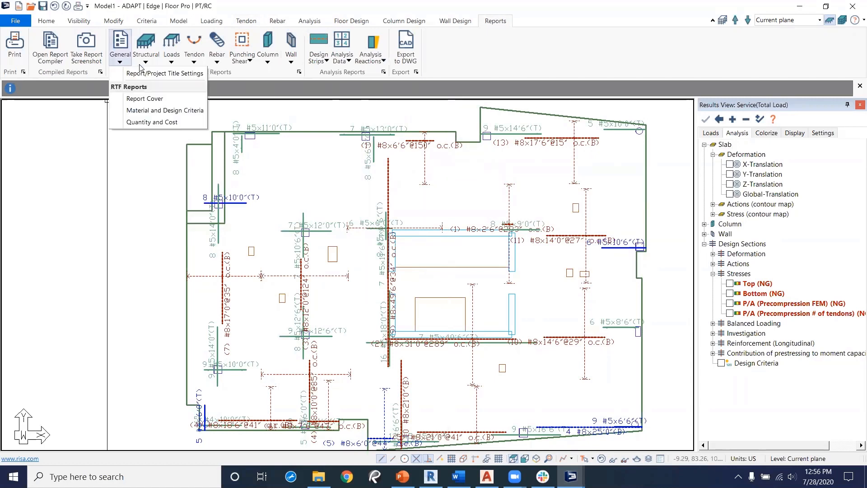
left_click(146, 62)
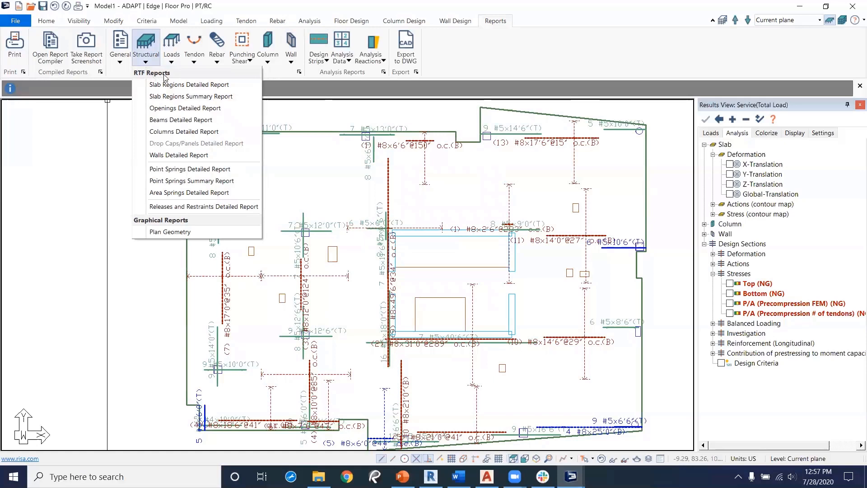
left_click(172, 62)
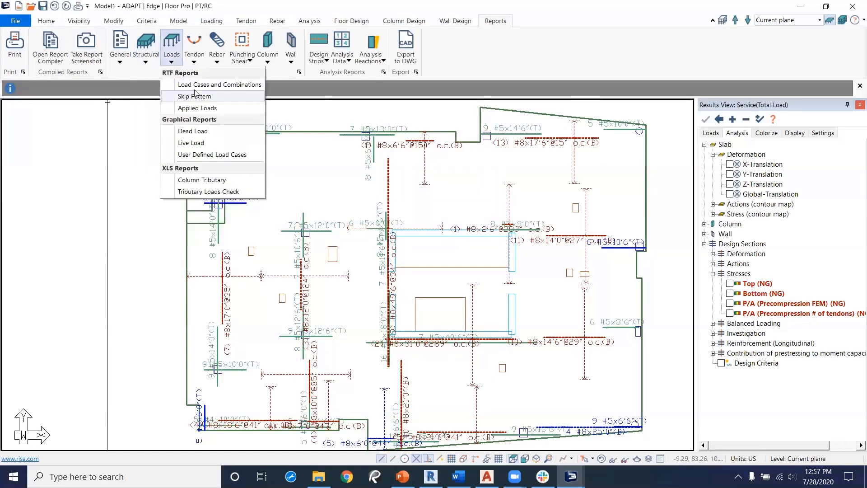
left_click(198, 65)
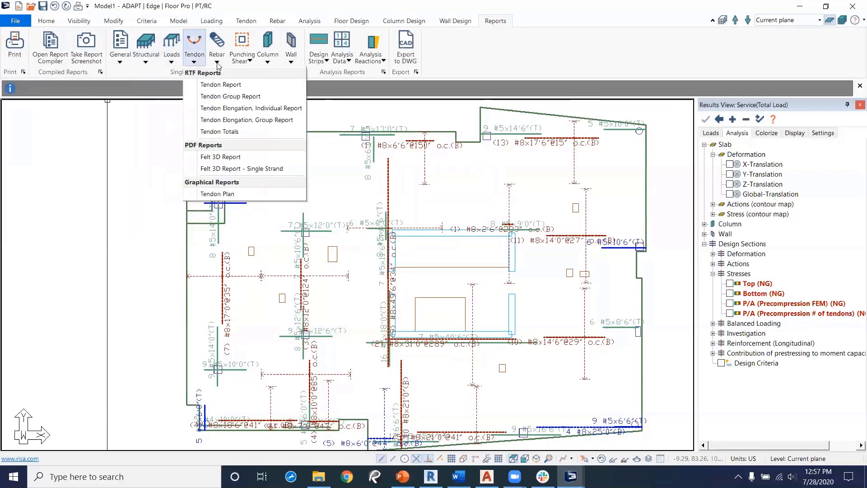
left_click(217, 63)
left_click(249, 64)
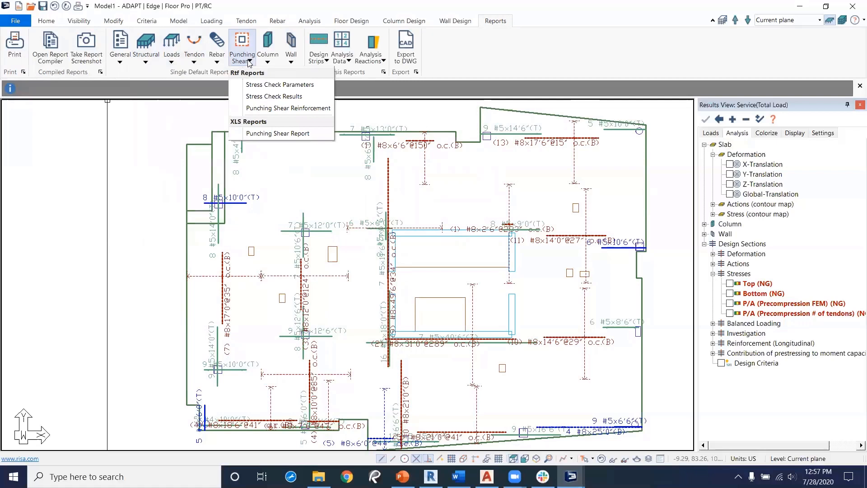
left_click(248, 63)
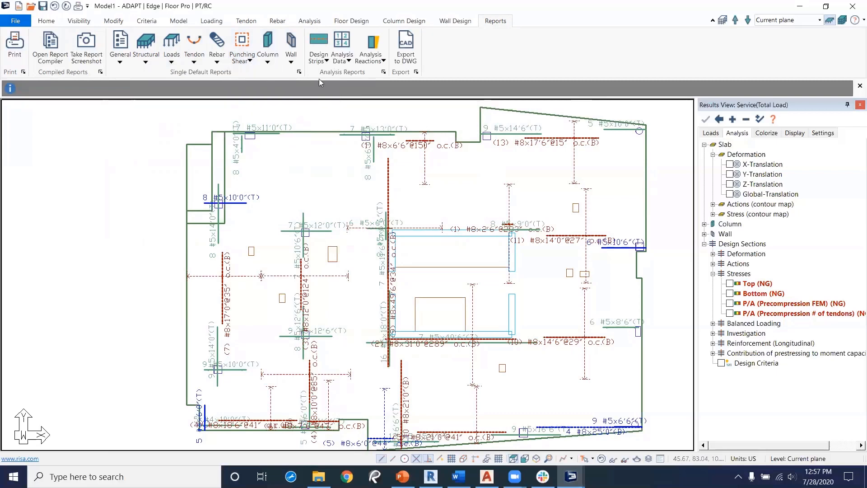
left_click(268, 64)
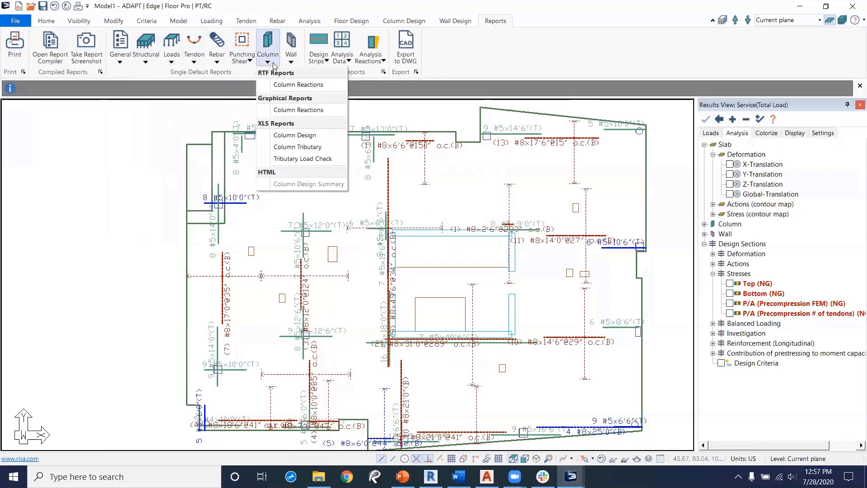
left_click(271, 63)
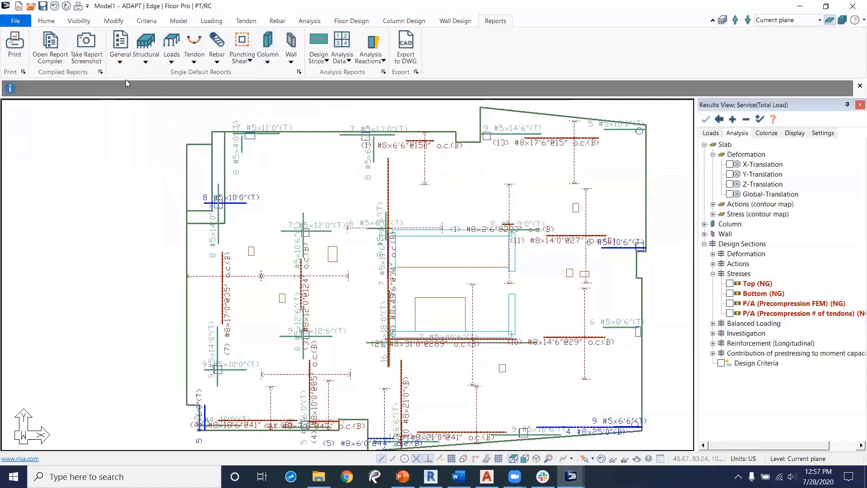
Step: Open the Report Compiler, expand its report categories and try selecting all Tabular reports before cancelling
left_click(56, 48)
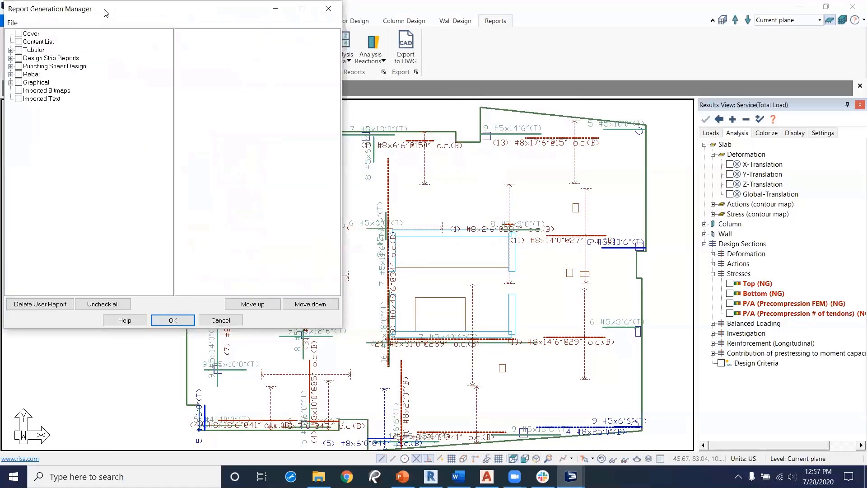
left_click_drag(112, 15, 243, 66)
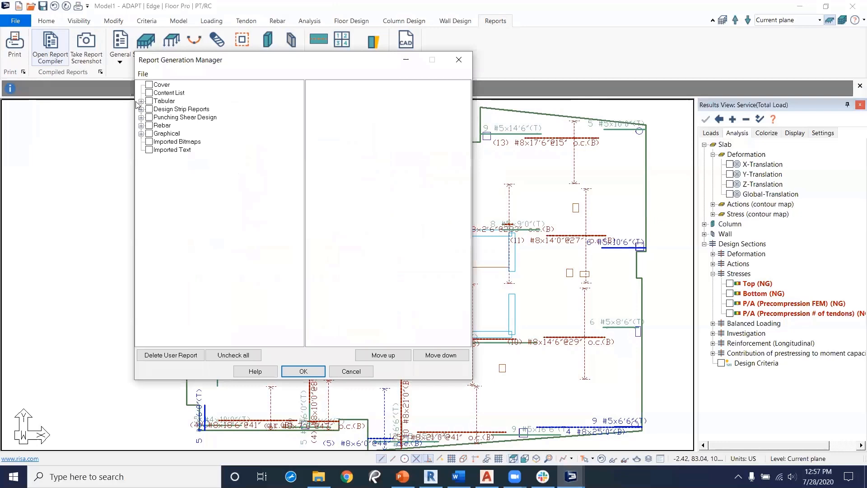
left_click(141, 101)
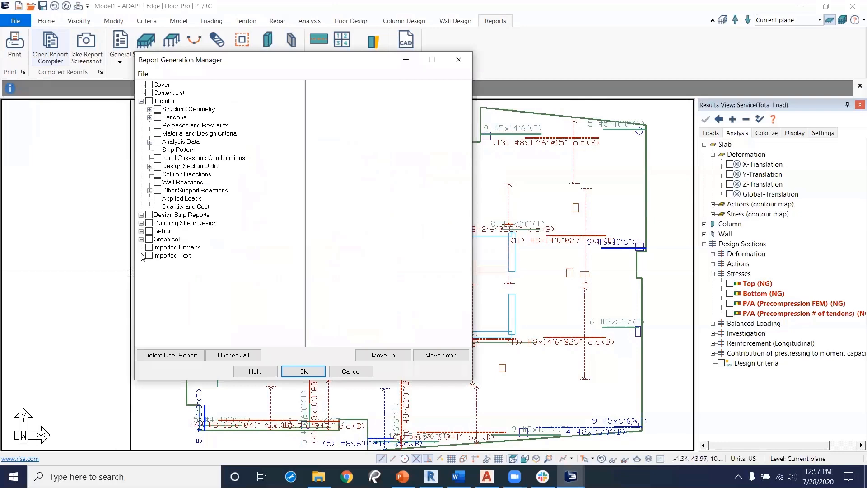
left_click(142, 215)
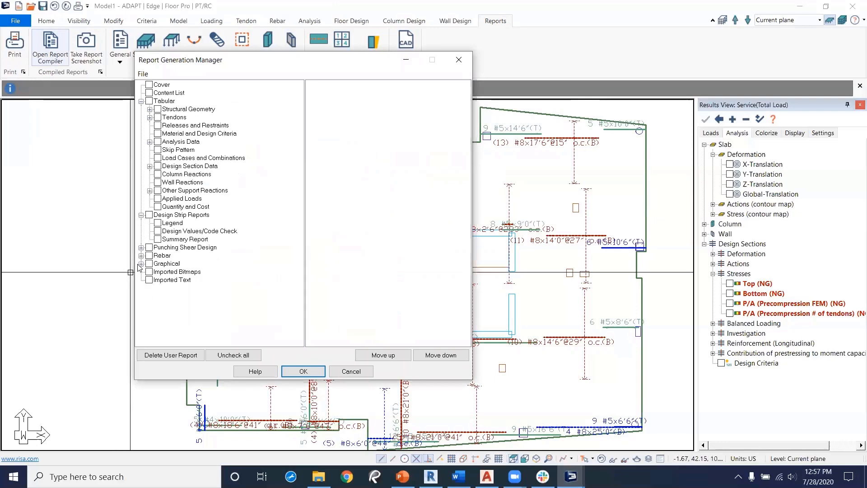
left_click(141, 248)
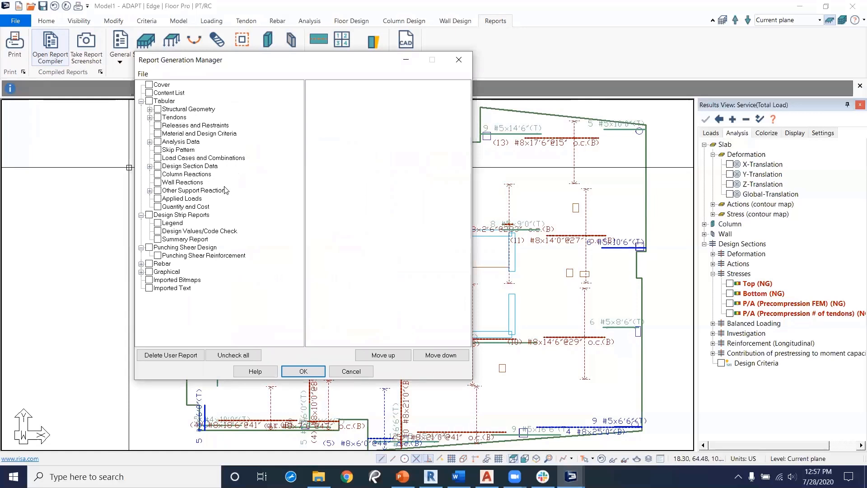
left_click_drag(378, 65, 492, 69)
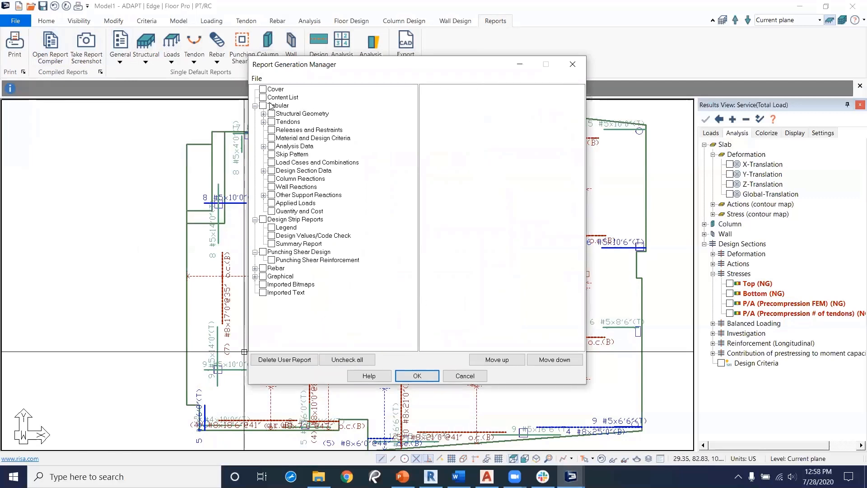
left_click(263, 105)
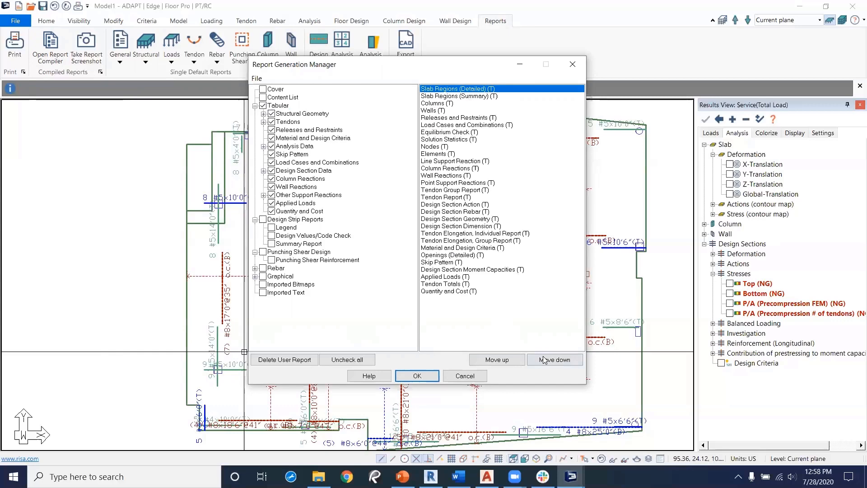
left_click(465, 375)
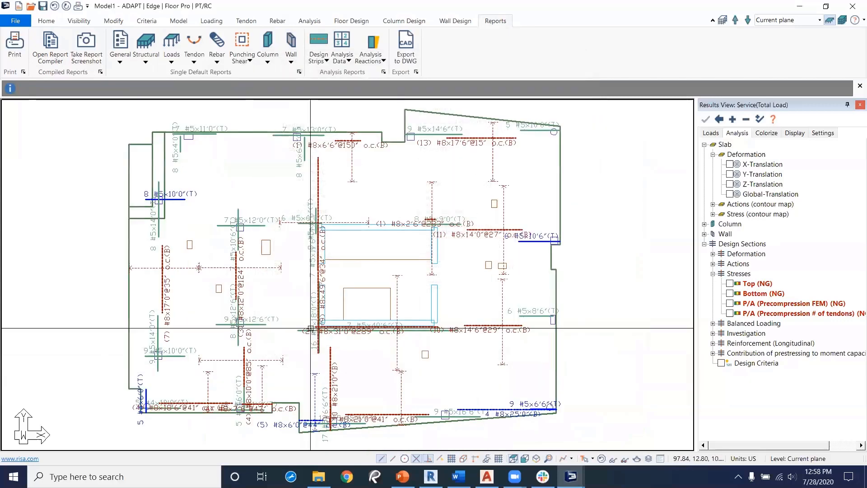
Step: Export all levels of the model to an INP file named tendonexport using the latest INP version
left_click(16, 23)
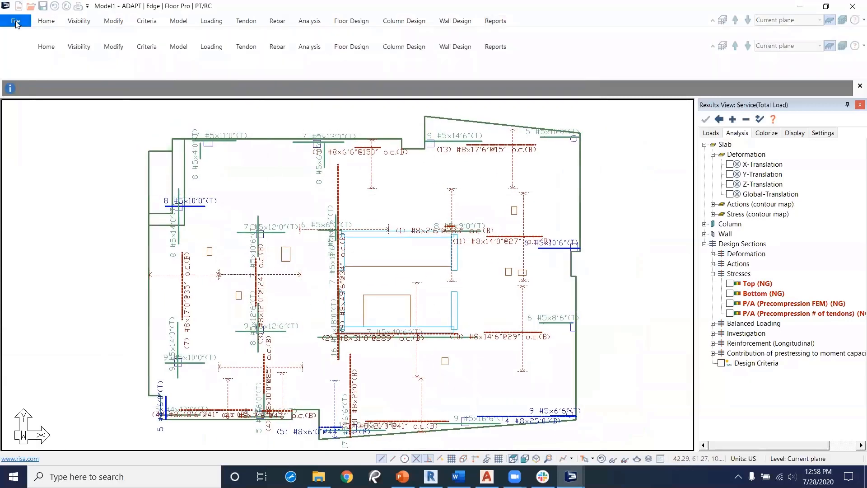
left_click(18, 184)
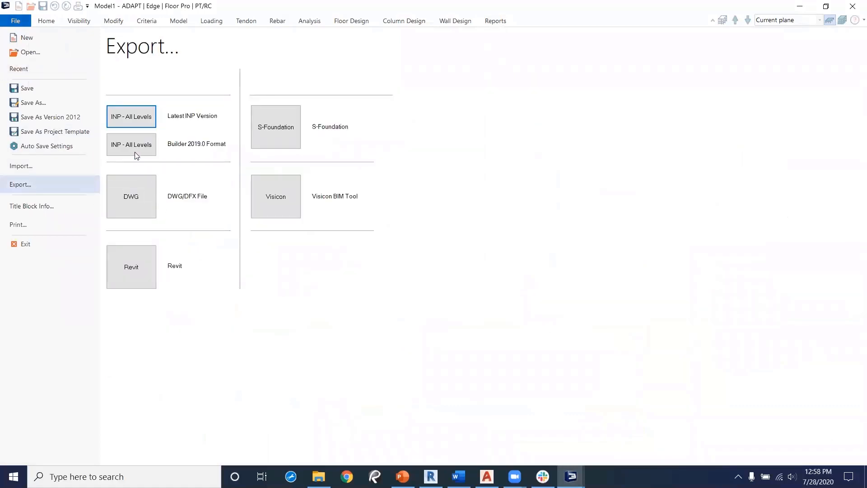
left_click(138, 124)
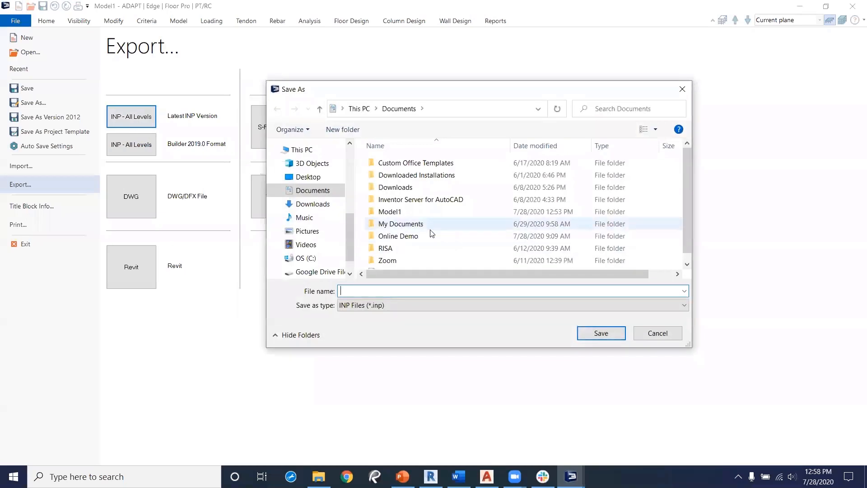
scroll(420, 239, "down", 1)
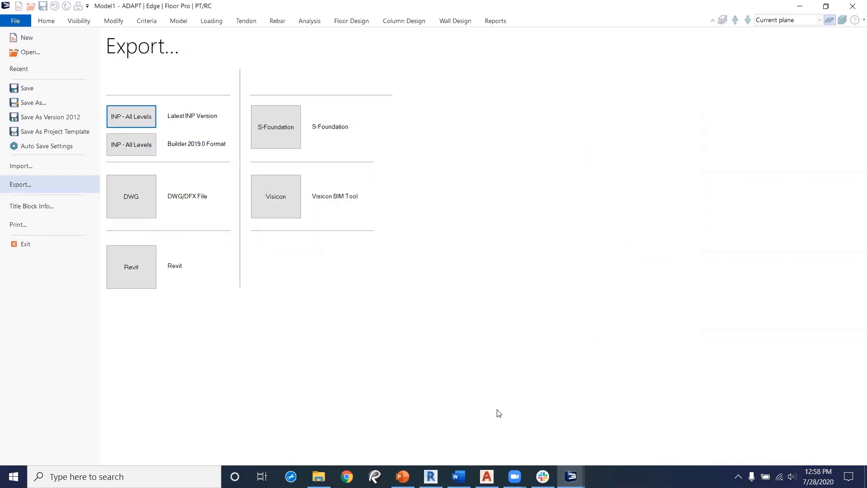
Step: Switch to Revit and start the ADAPT import, keeping the default b & h column parameter naming
left_click(430, 476)
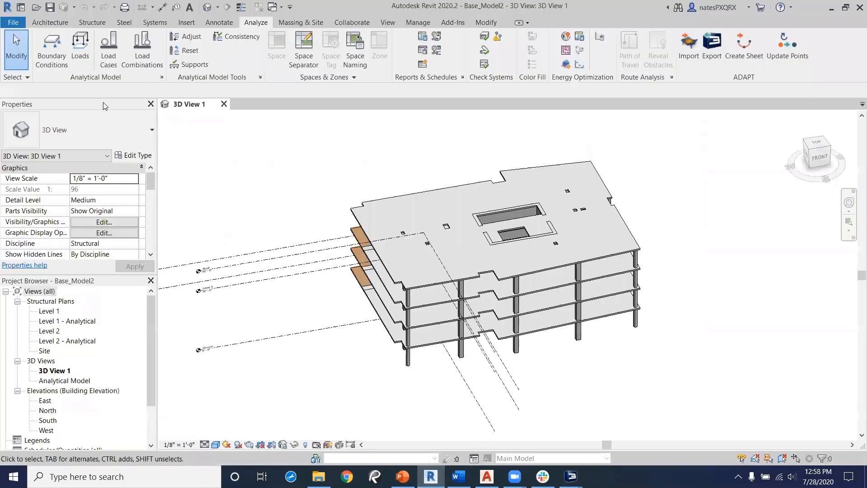
left_click(36, 8)
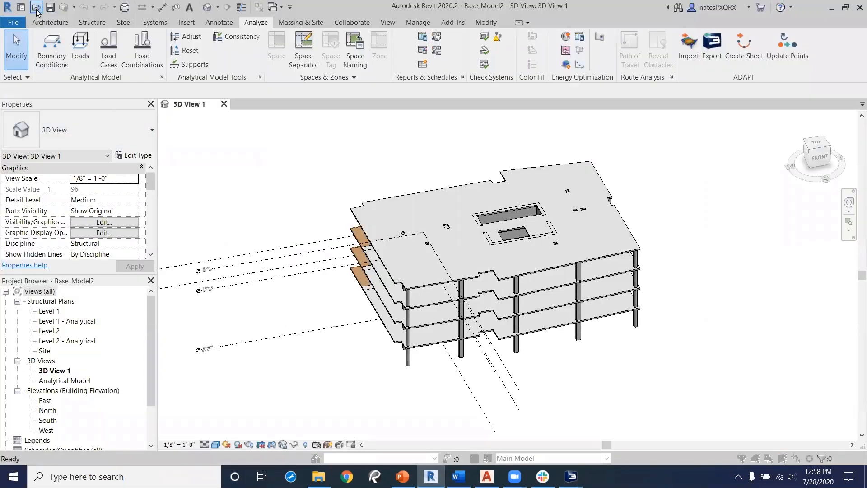
left_click(624, 105)
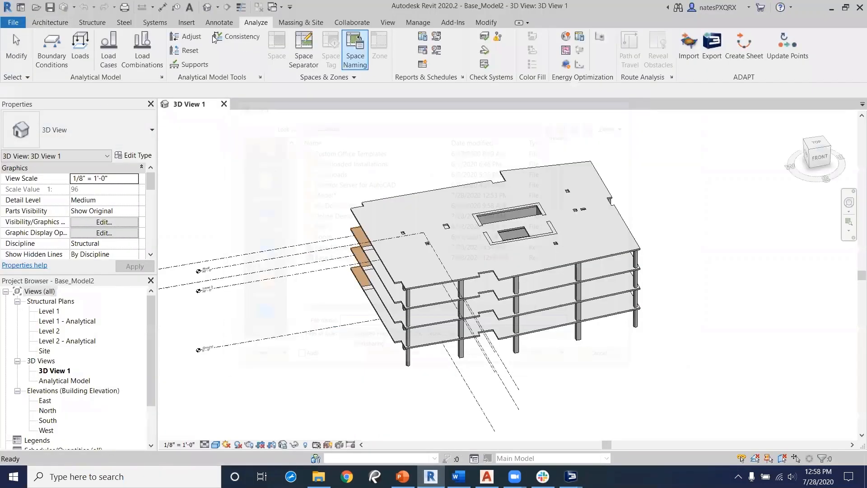
left_click(13, 22)
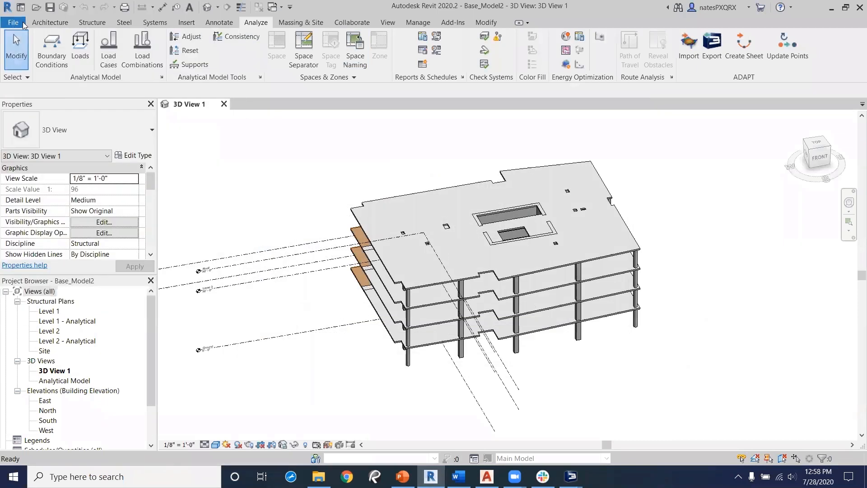
left_click(260, 23)
left_click(692, 45)
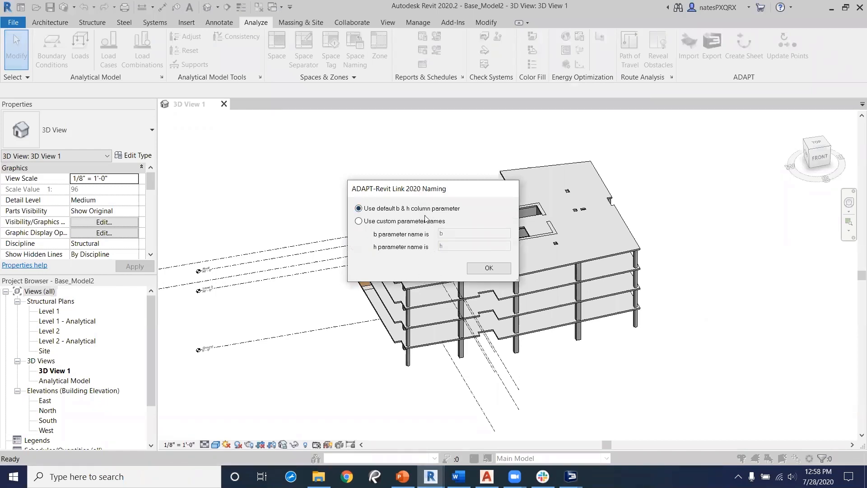
left_click(490, 268)
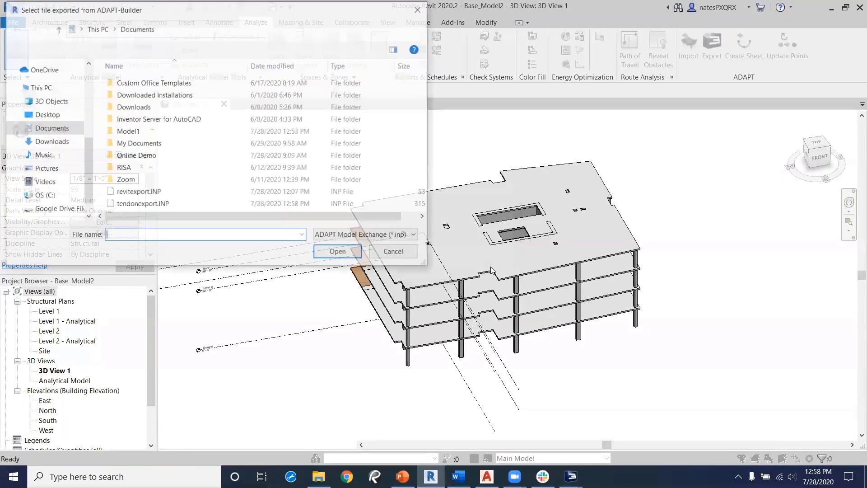
Step: Import tendonexport.INP with slab reinforcement and post-tensioning for all levels, accepting the warnings
left_click(144, 205)
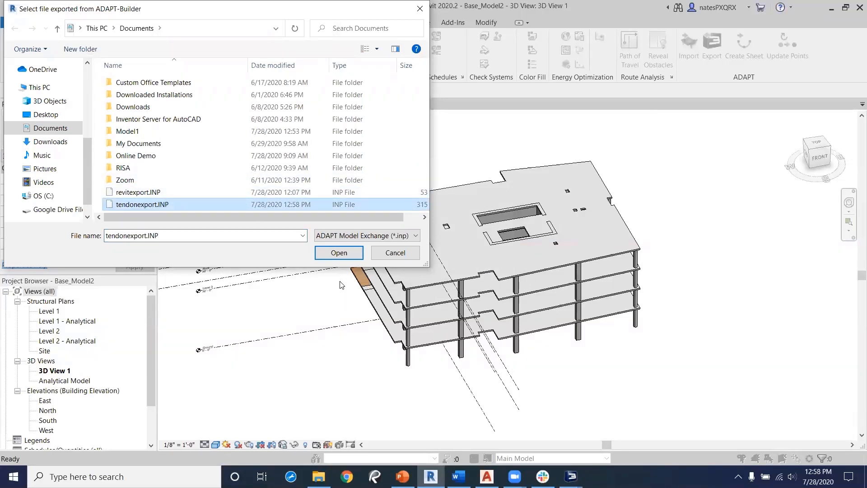
left_click(338, 253)
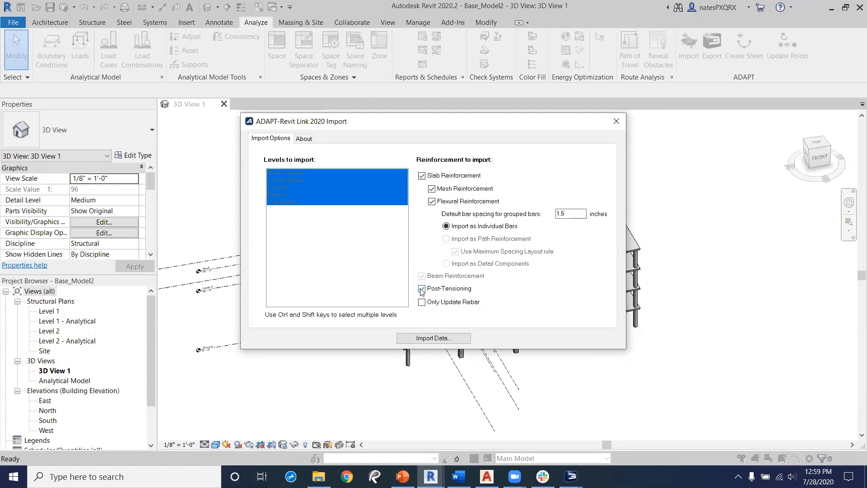
left_click(431, 339)
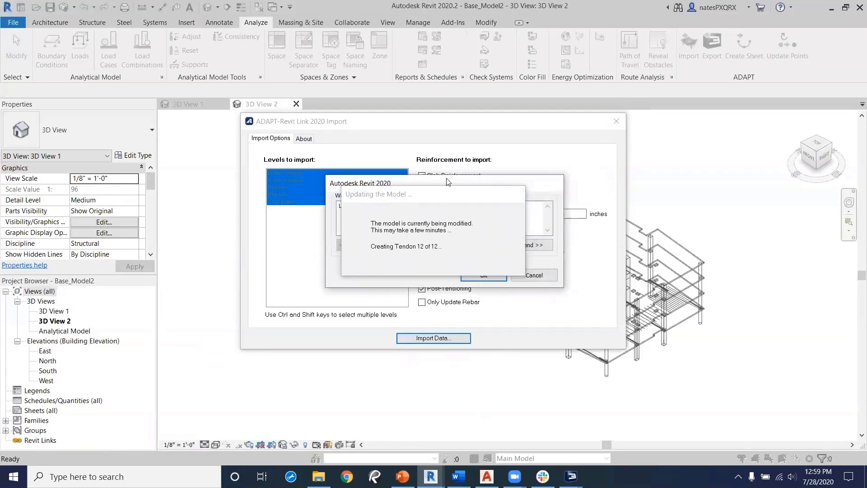
left_click_drag(431, 184, 670, 151)
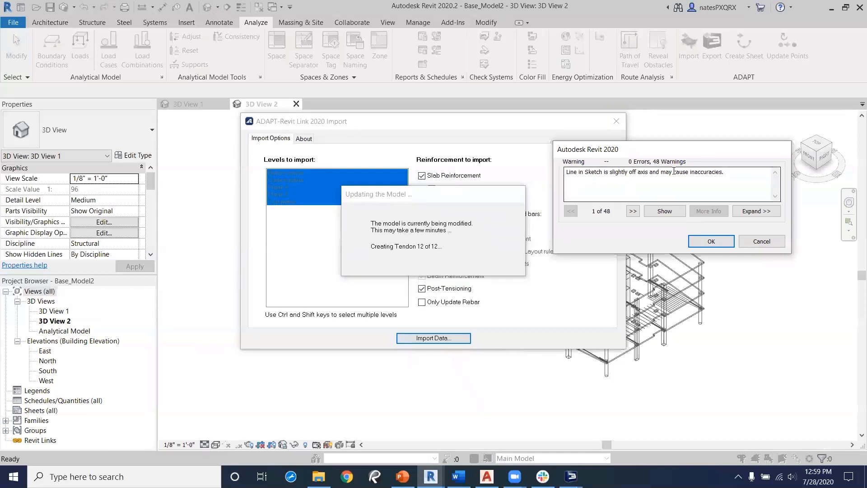
left_click(711, 243)
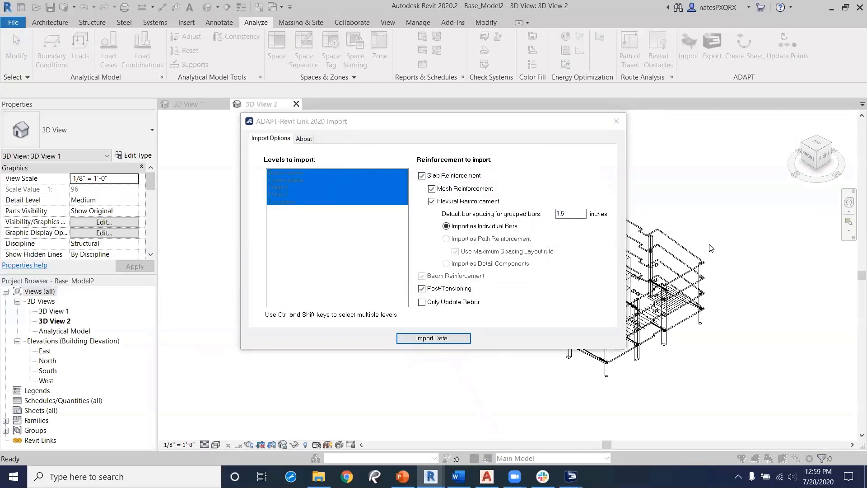
left_click(476, 259)
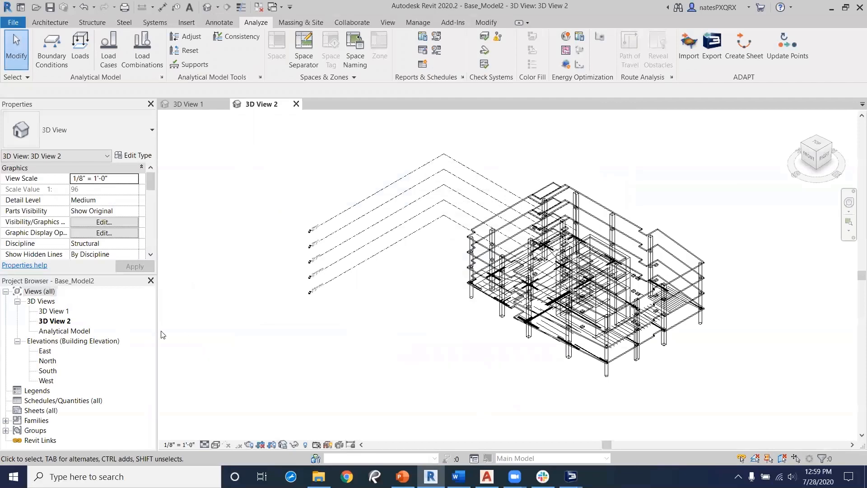
Step: Examine the properties of an imported #8 rebar set in the new 3D view
scroll(587, 370, "up", 5)
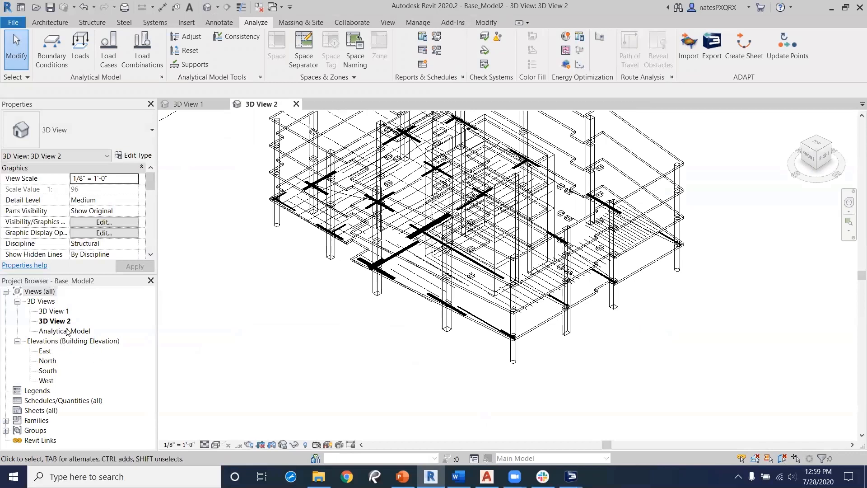
left_click(53, 312)
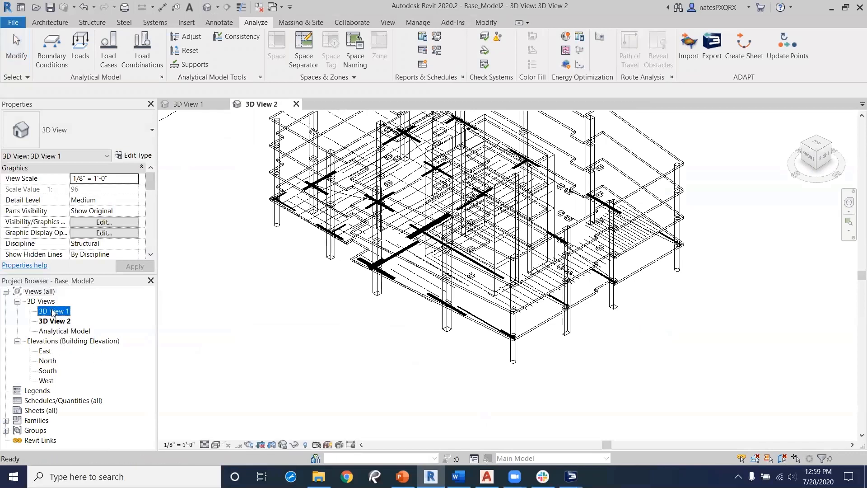
left_click(52, 312)
left_click(99, 347)
scroll(291, 333, "up", 1)
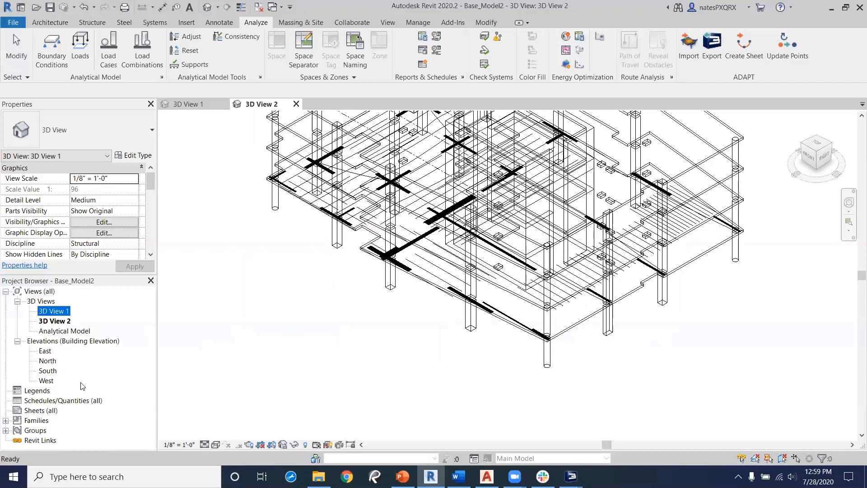
left_click(409, 307)
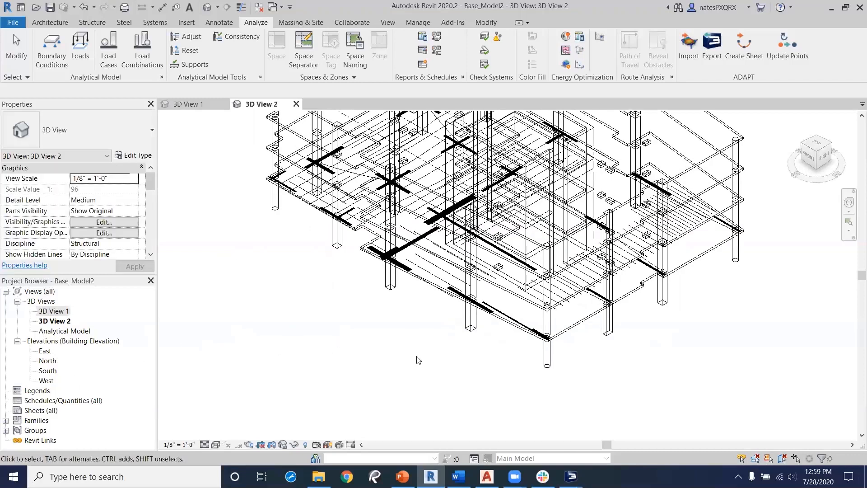
middle_click_drag(417, 325, 434, 345)
scroll(434, 344, "up", 4)
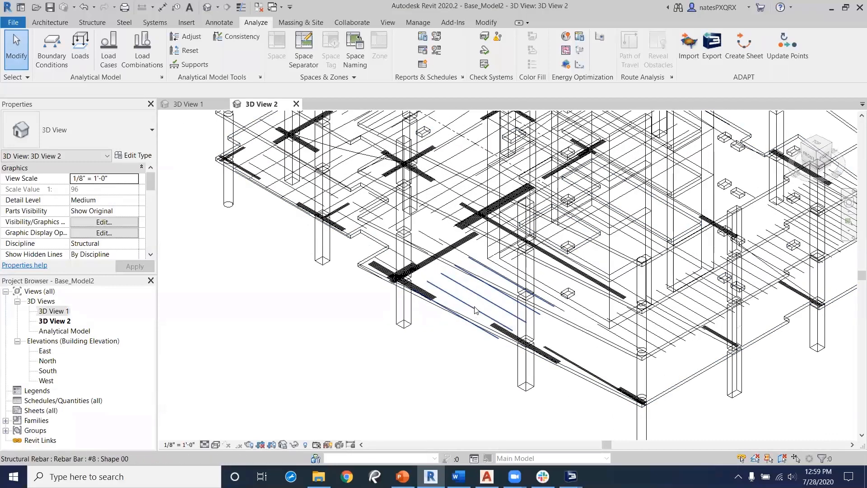
left_click(476, 310)
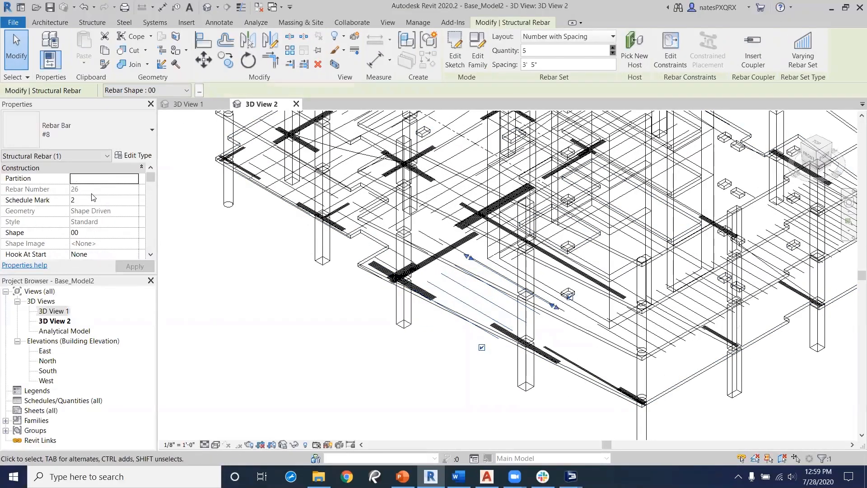
scroll(83, 204, "down", 5)
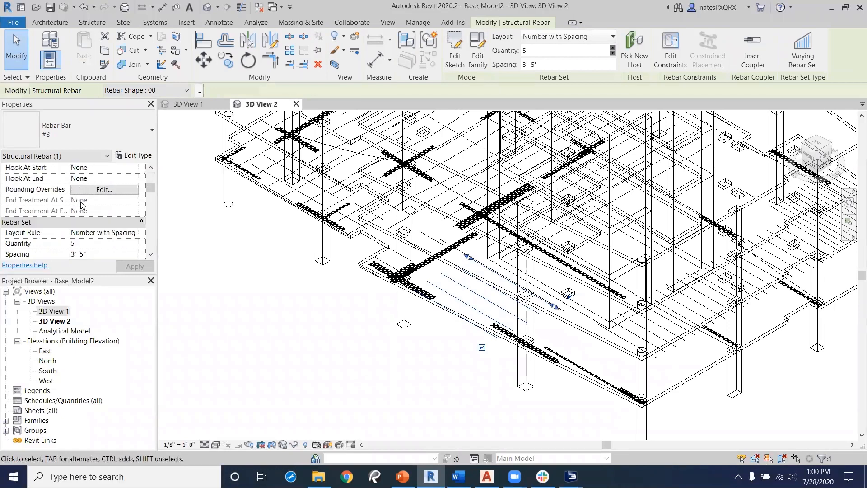
scroll(65, 203, "down", 6)
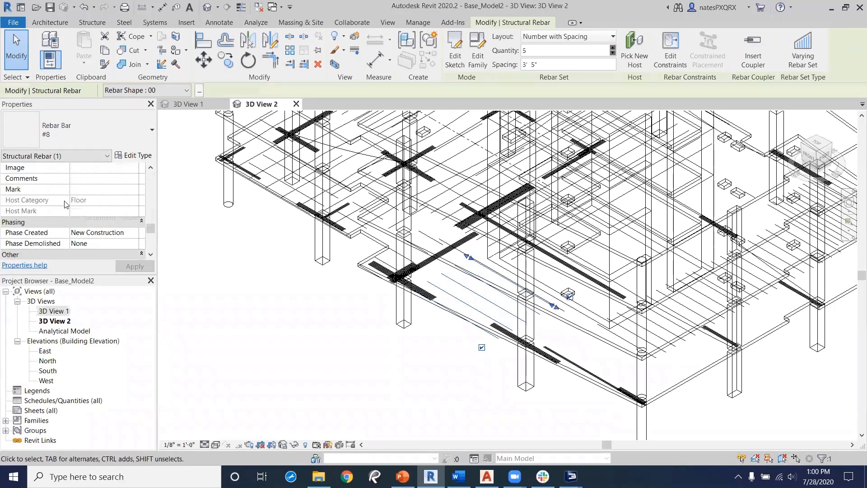
scroll(89, 222, "down", 3)
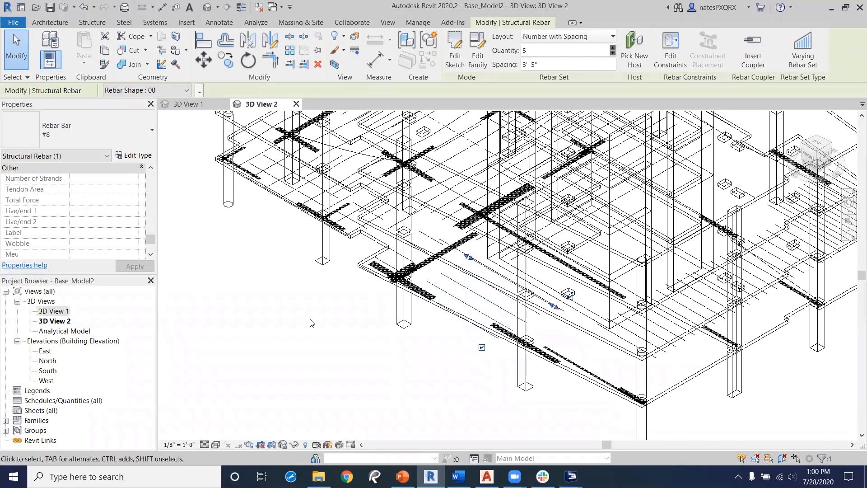
left_click(590, 350)
Step: Examine an imported tendon's properties and zoom out over the whole imported model
middle_click_drag(245, 278, 311, 363)
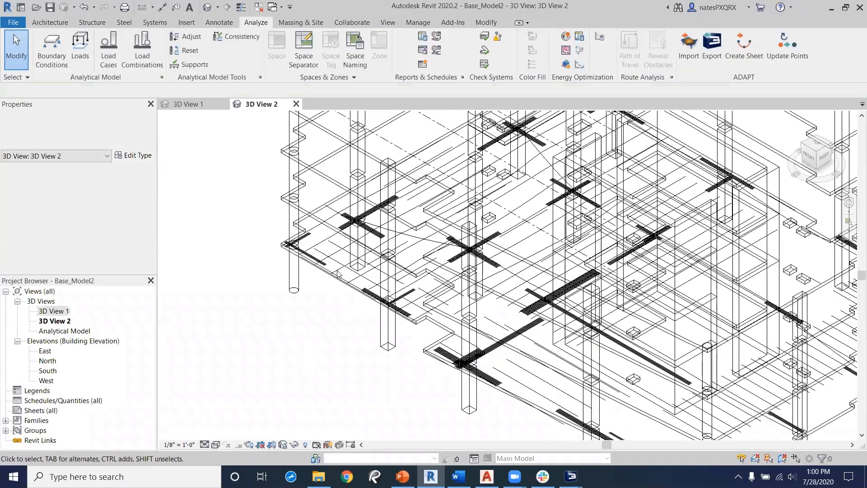
left_click(336, 271)
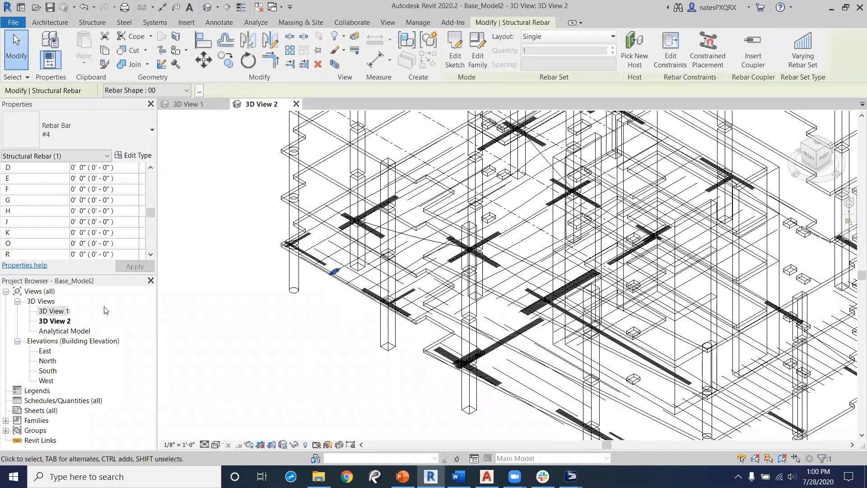
scroll(72, 210, "down", 5)
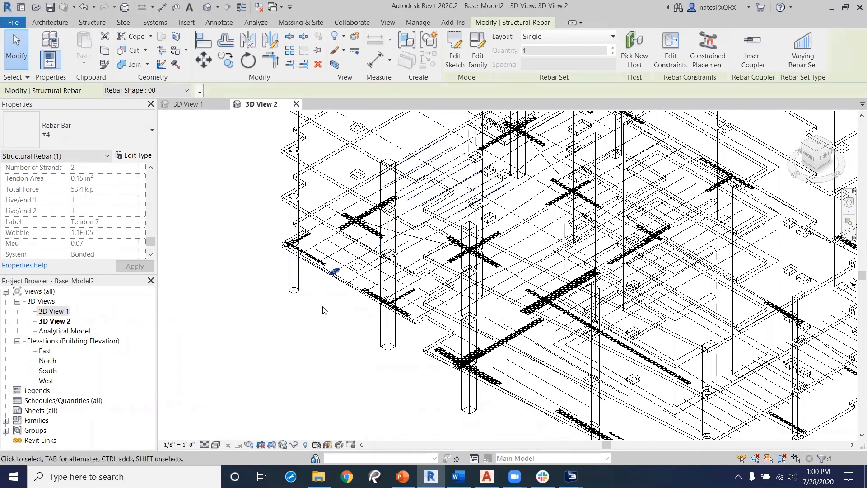
left_click(284, 324)
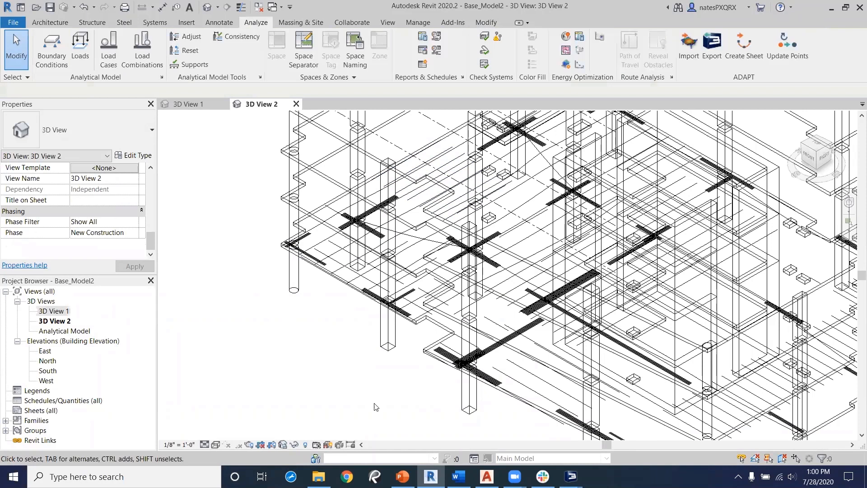
middle_click_drag(381, 364, 334, 346)
scroll(334, 346, "down", 2)
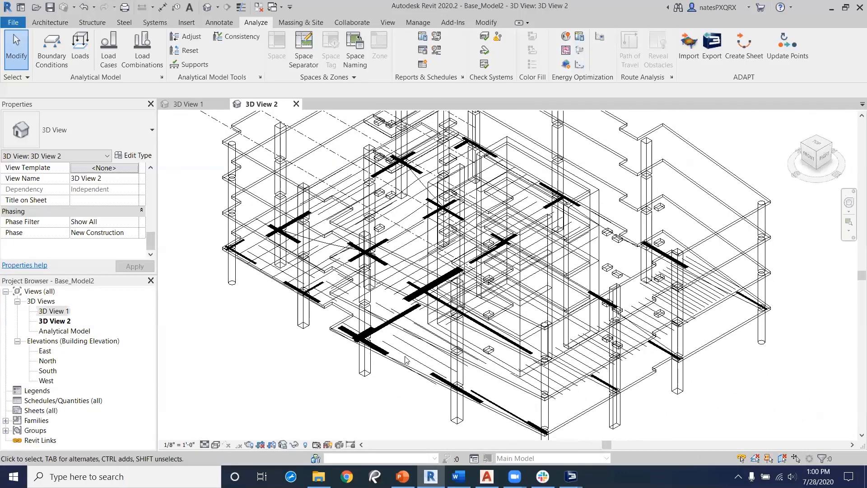
scroll(406, 360, "down", 2)
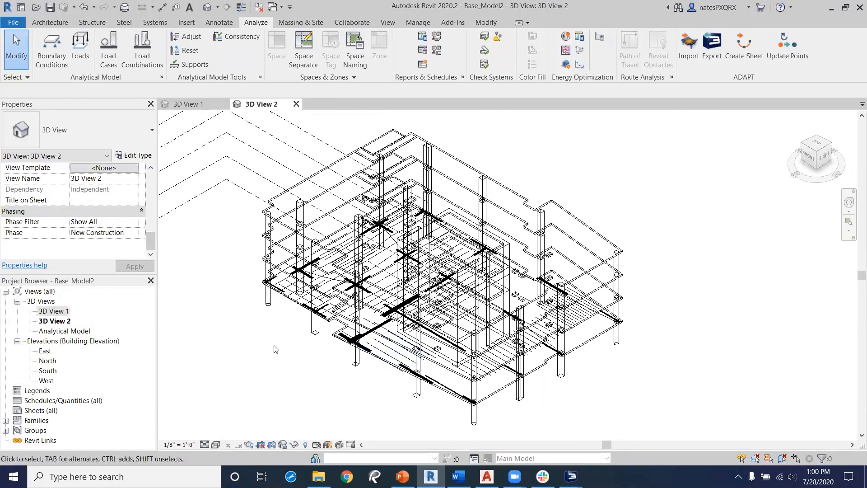
middle_click_drag(390, 370, 432, 374)
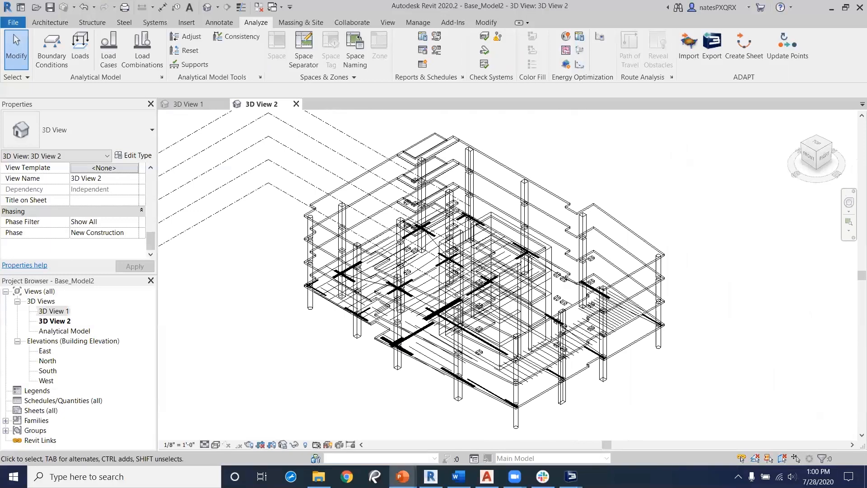
left_click(403, 476)
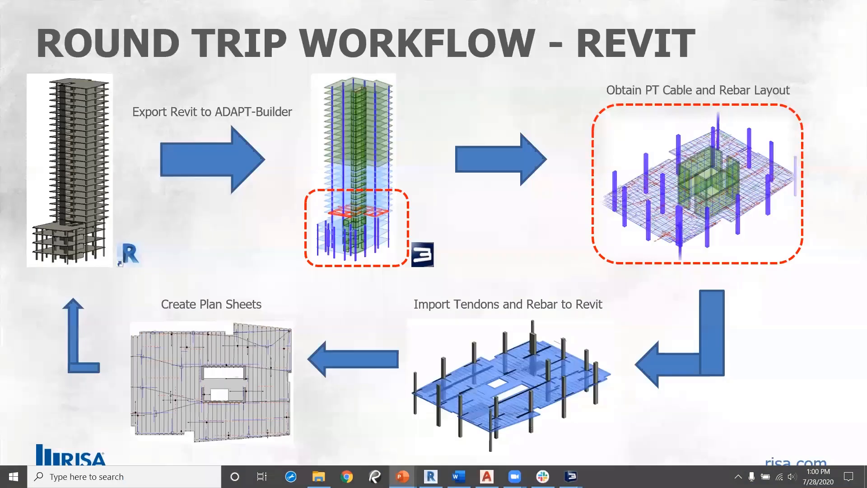
key("Right")
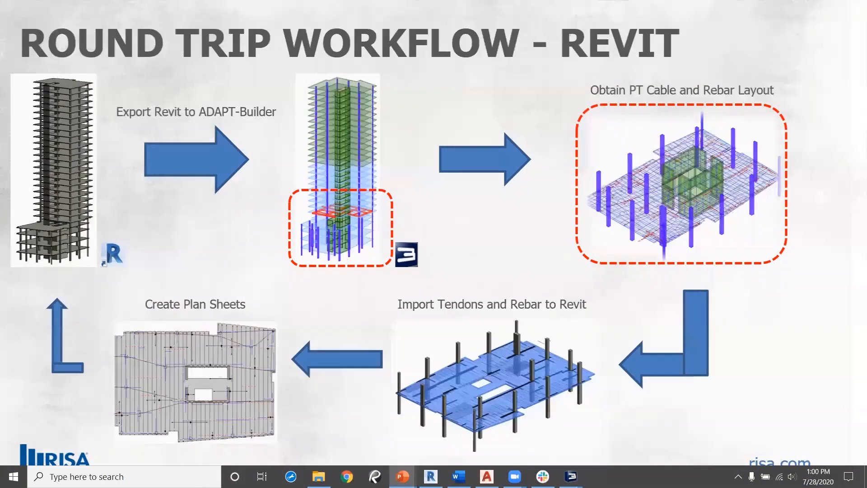